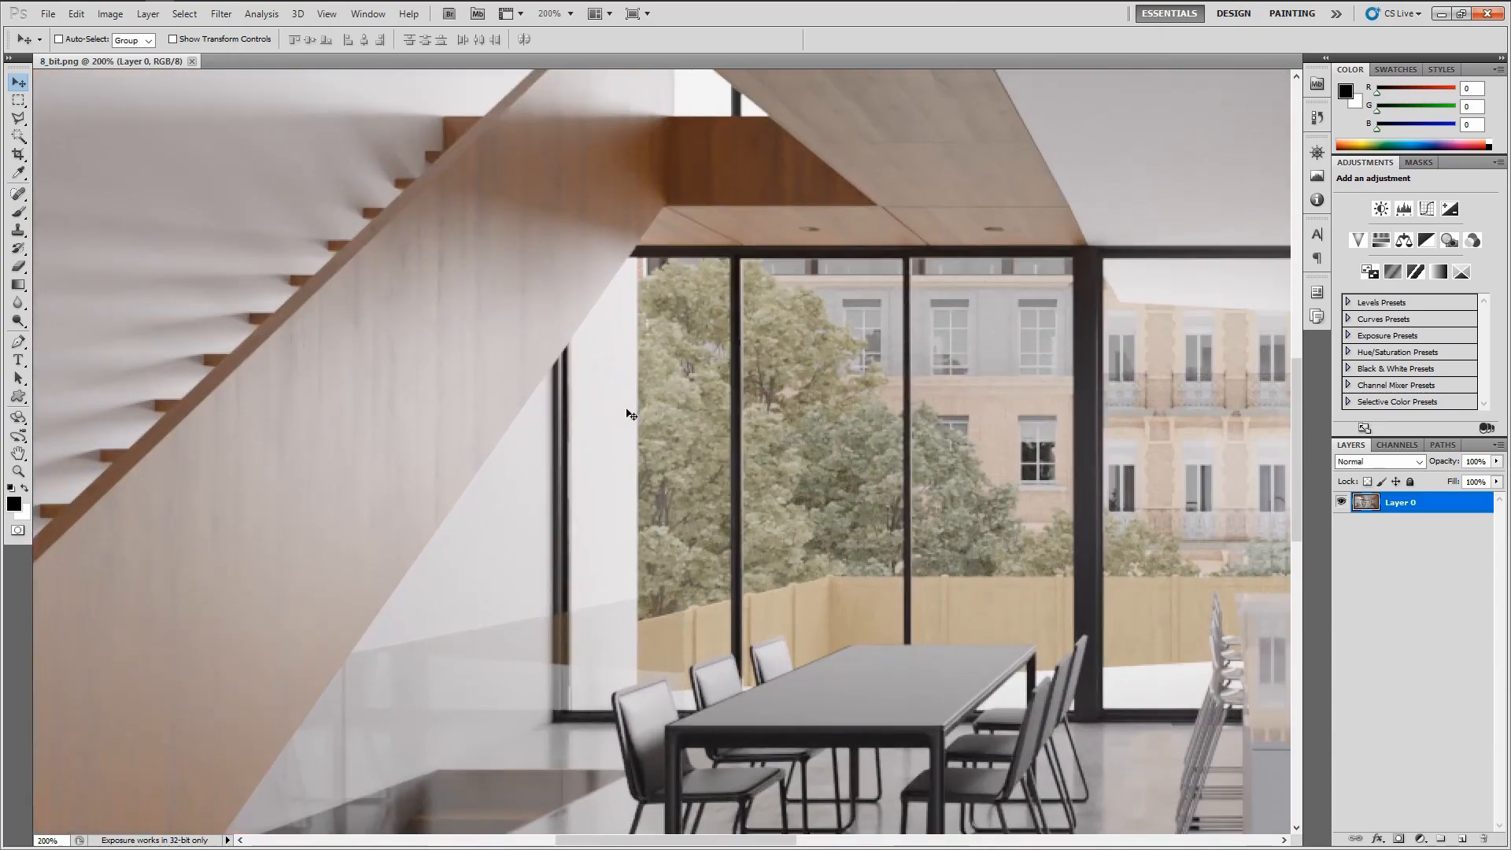
Compare the interior render with the reference kitchen photo, fitting the whole render in view
{"action": "left_click_drag", "start_coordinate": [546, 290], "coordinate": [1011, 196]}
{"action": "left_click_drag", "start_coordinate": [870, 455], "coordinate": [716, 513]}
{"action": "scroll", "coordinate": [421, 404], "scroll_direction": "down", "scroll_amount": 1}
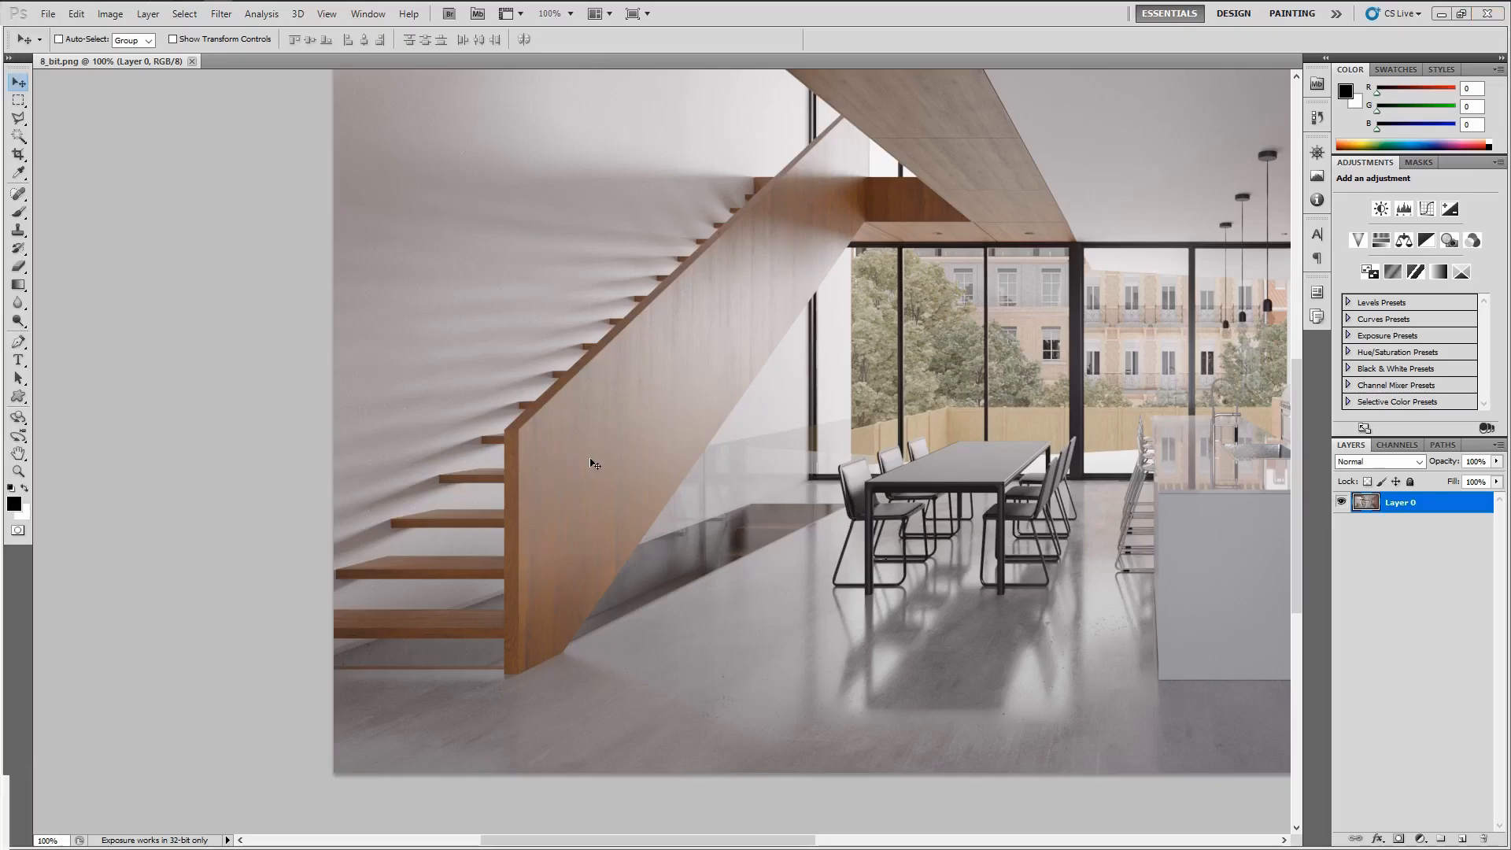
{"action": "left_click_drag", "start_coordinate": [1495, 708], "coordinate": [693, 2]}
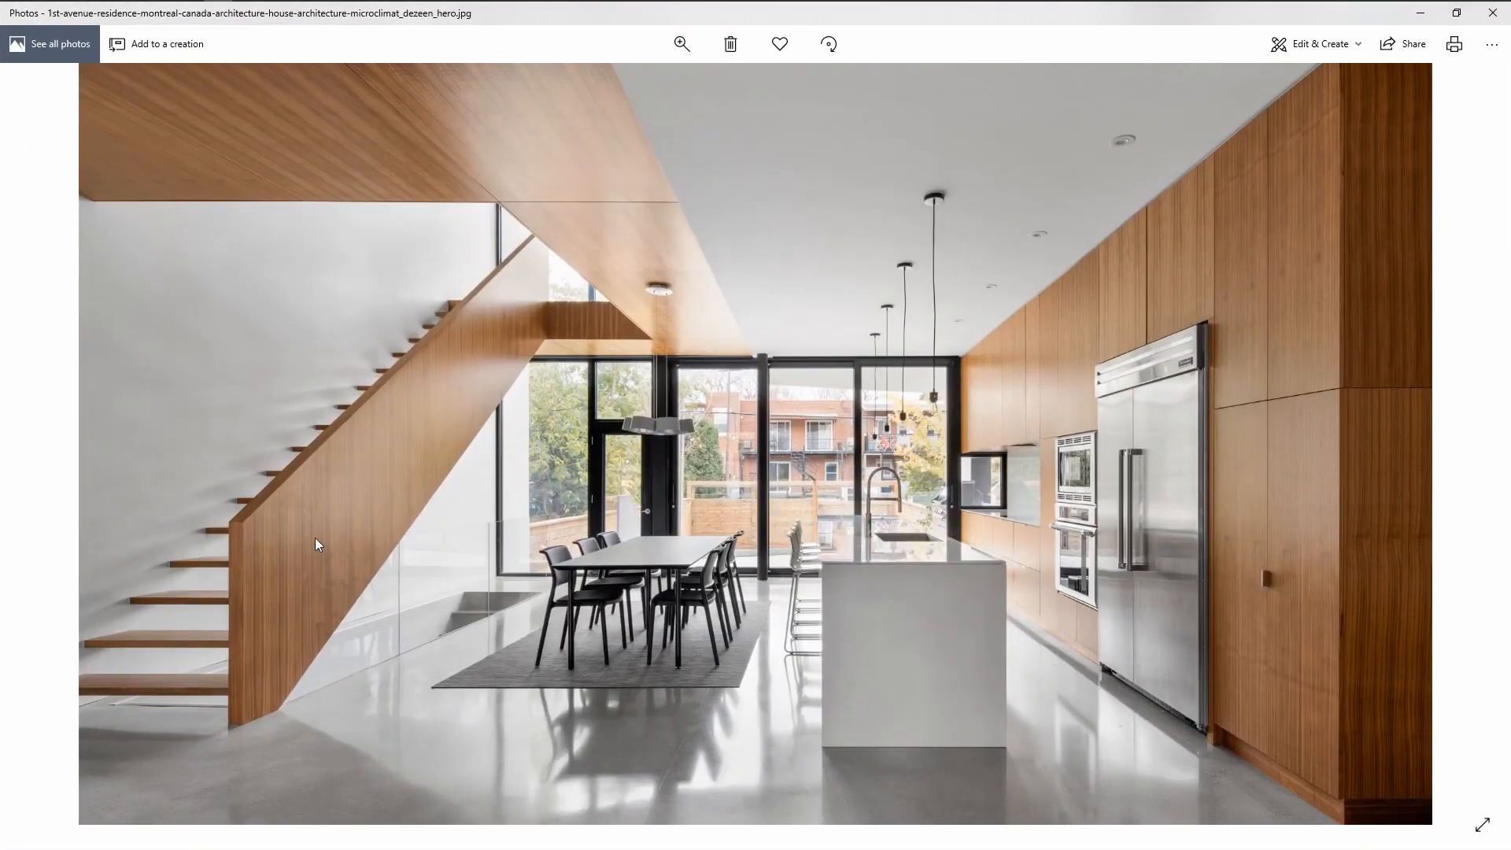
{"action": "key", "text": "alt+Tab"}
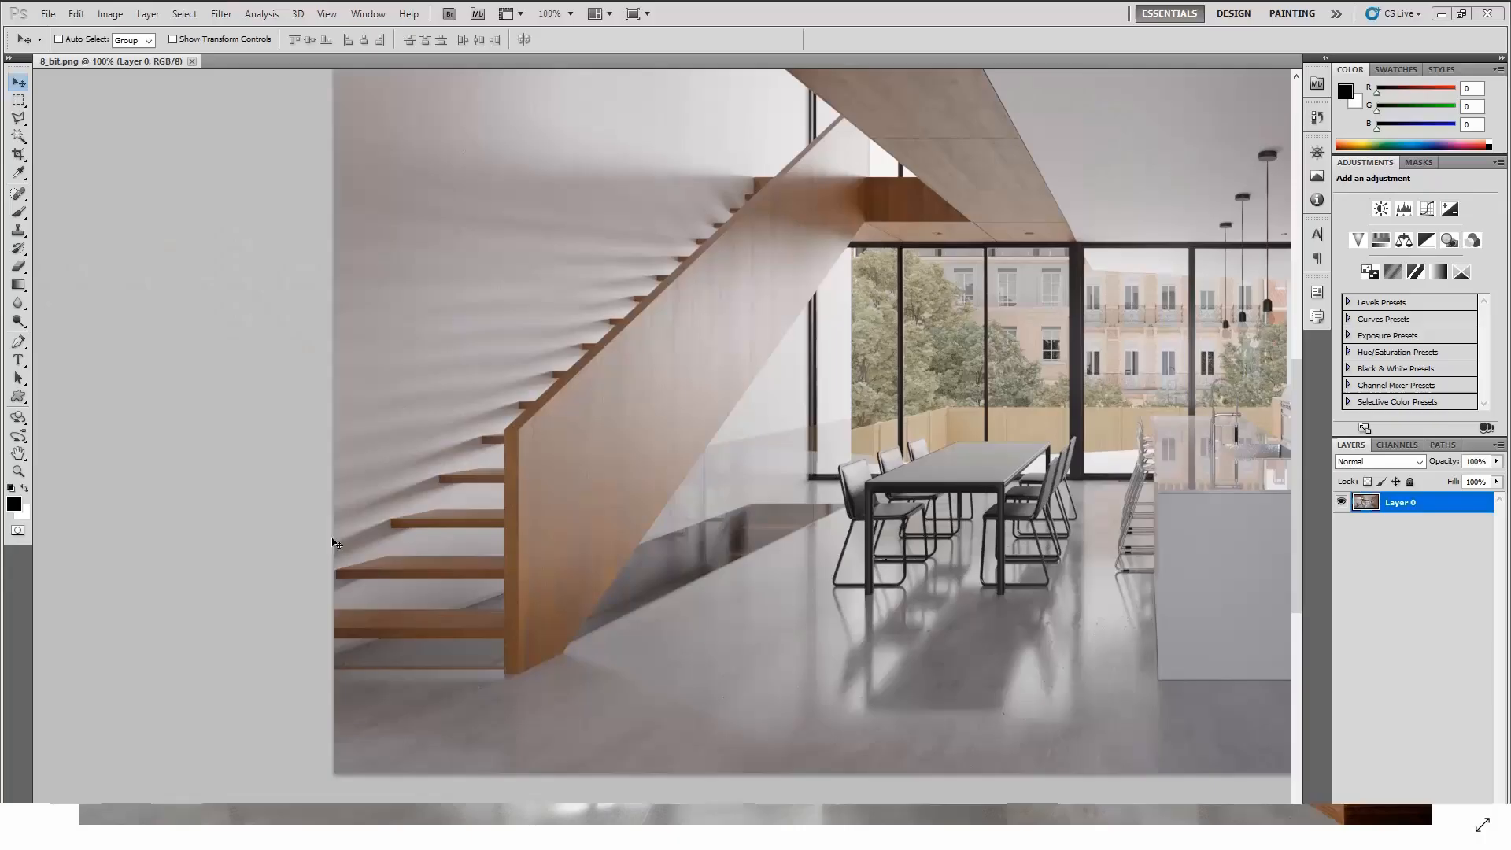
{"action": "left_click_drag", "start_coordinate": [832, 465], "coordinate": [580, 509]}
{"action": "key", "text": "ctrl+minus"}
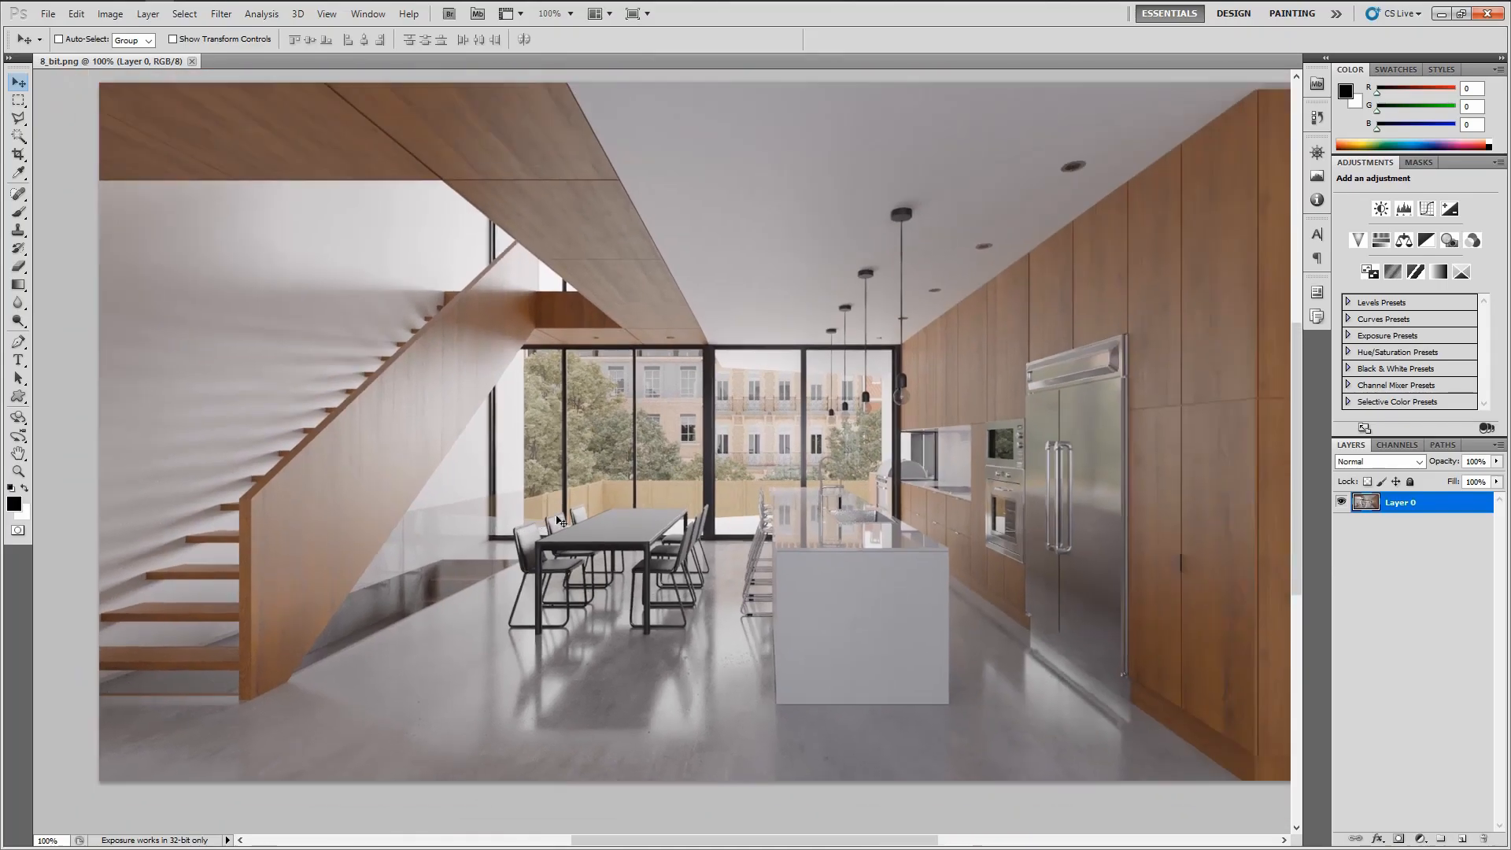
{"action": "scroll", "coordinate": [561, 522], "scroll_direction": "up", "scroll_amount": 2}
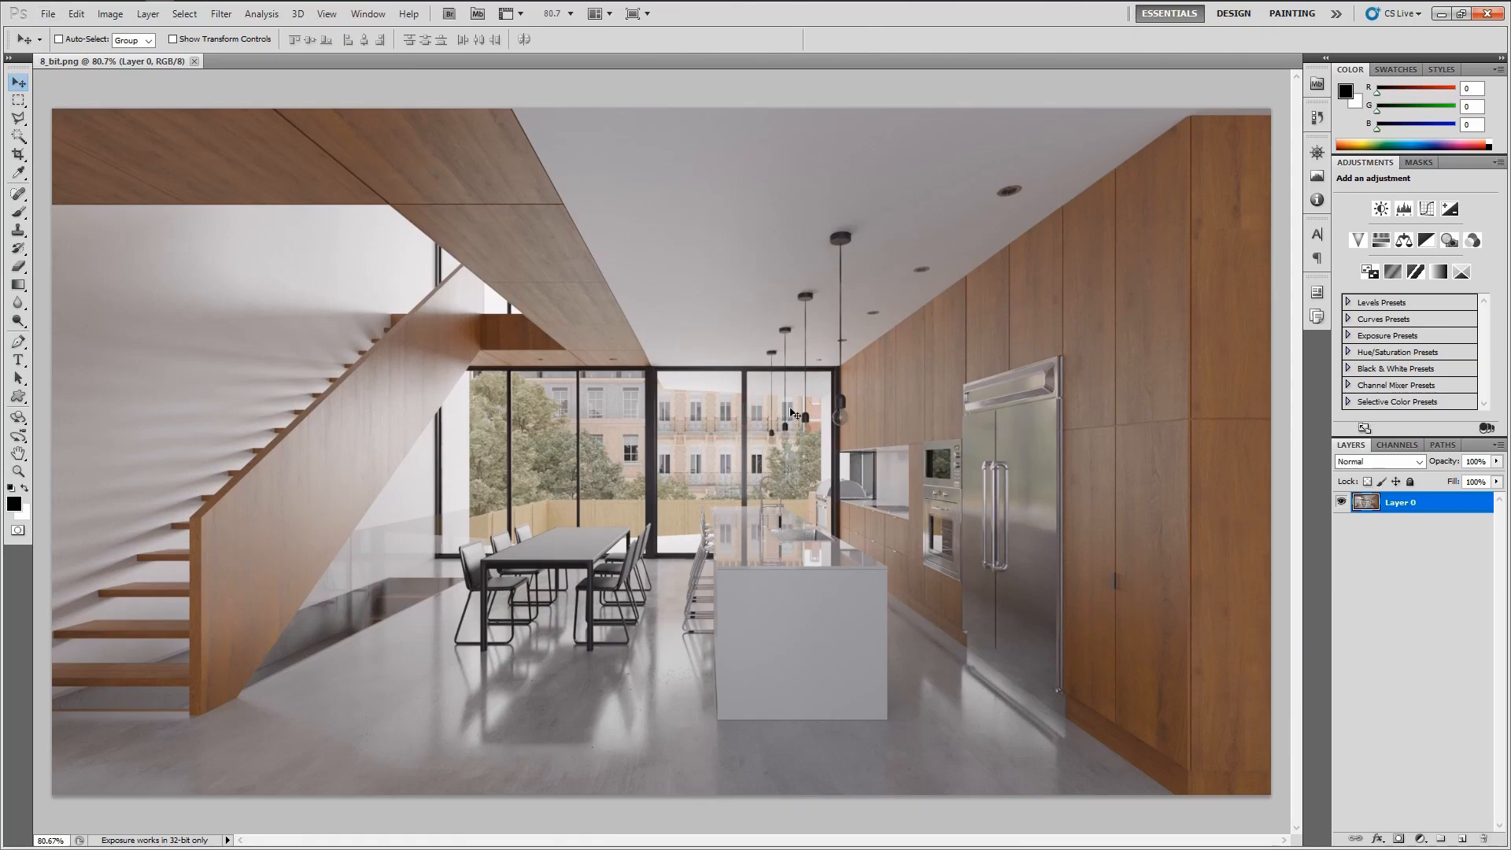
{"action": "key", "text": "alt+Tab"}
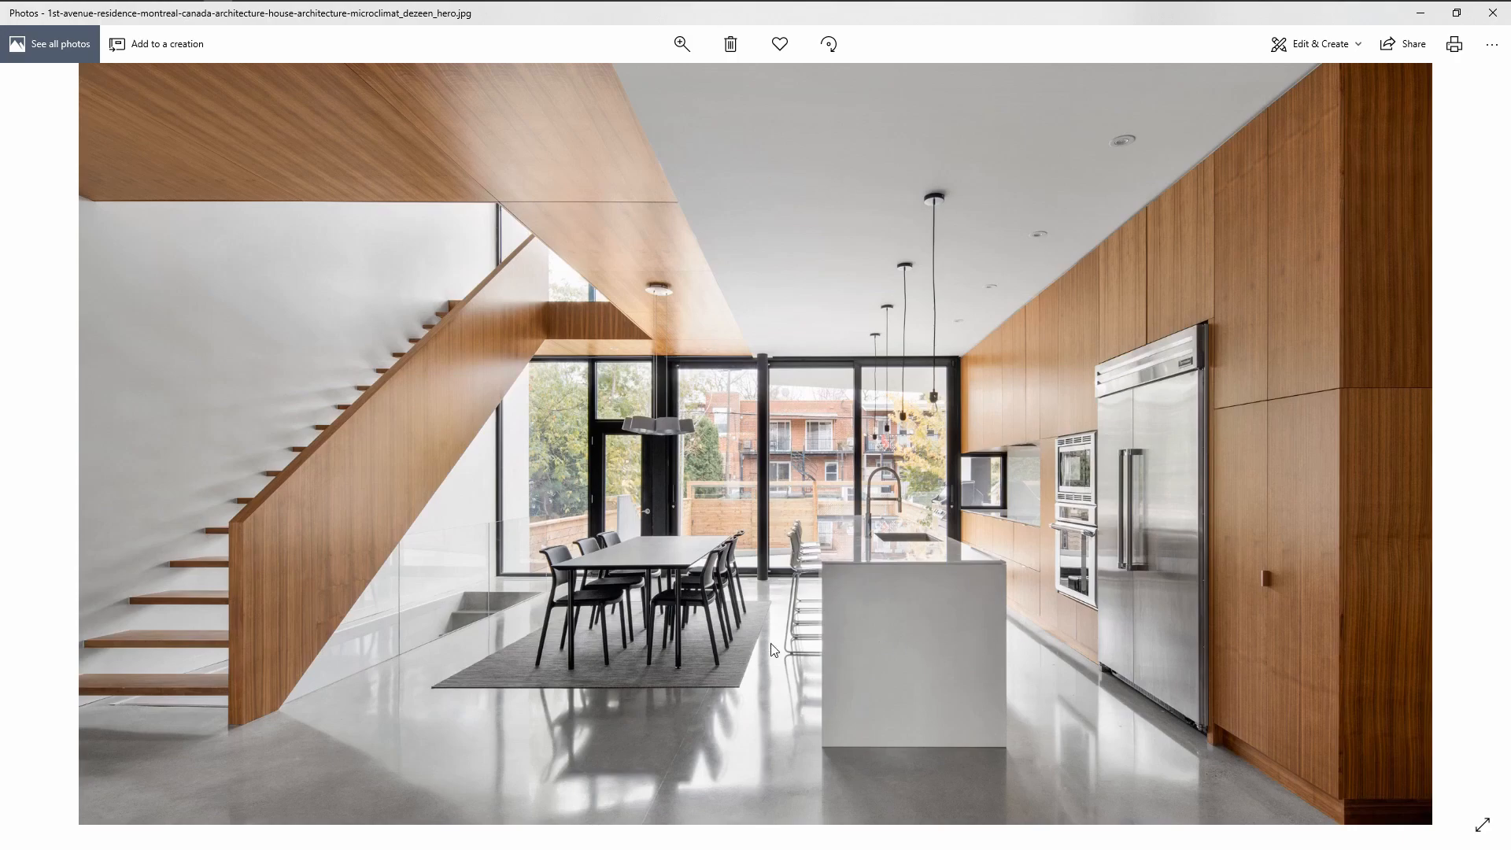
{"action": "key", "text": "alt+Tab"}
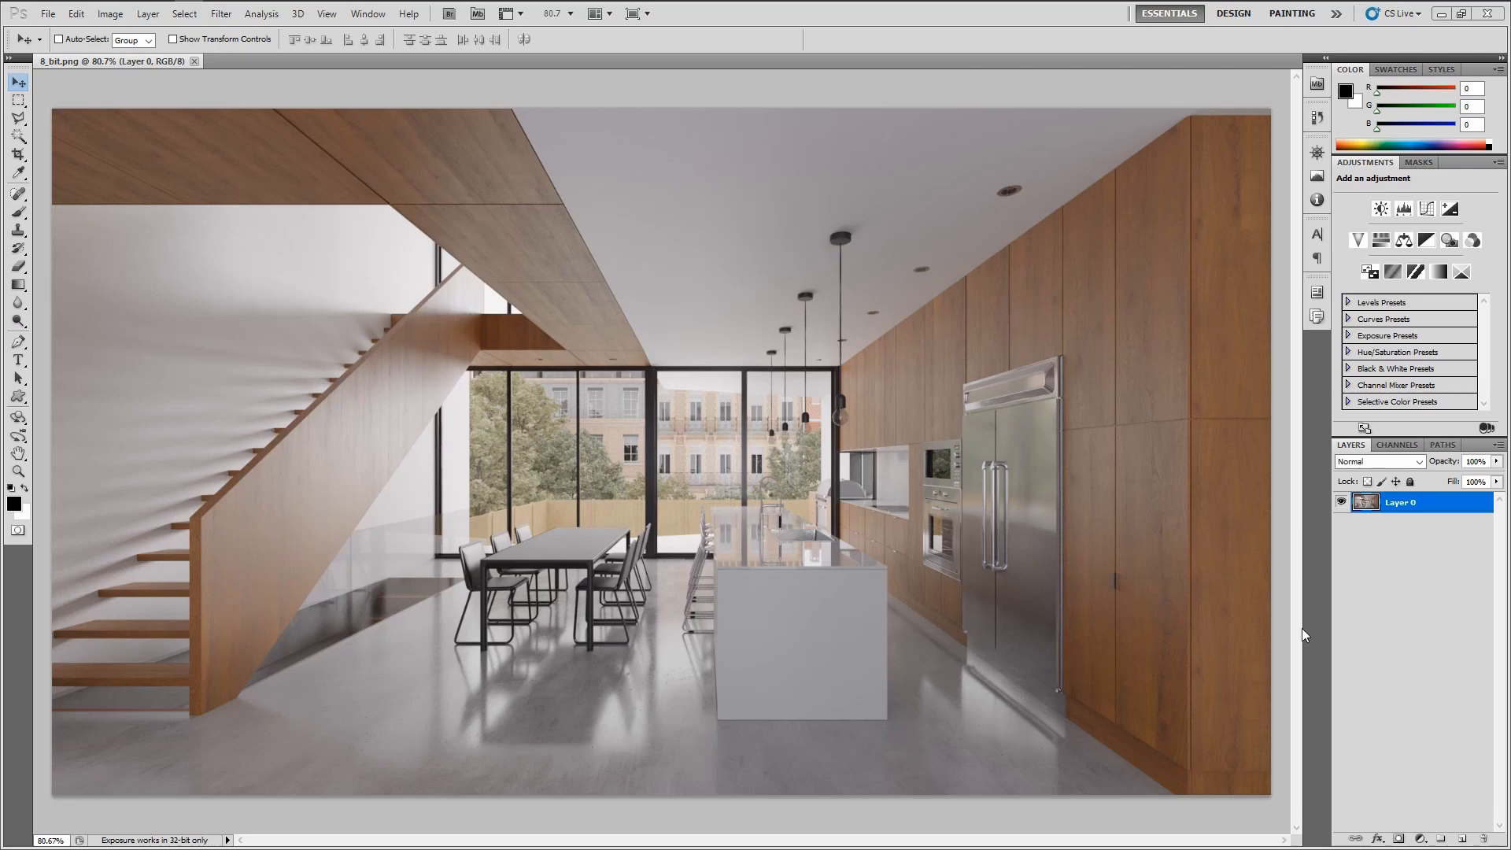
Add an Exposure adjustment layer with exposure +0.25 and toggle it to compare before and after
{"action": "left_click", "coordinate": [1421, 840]}
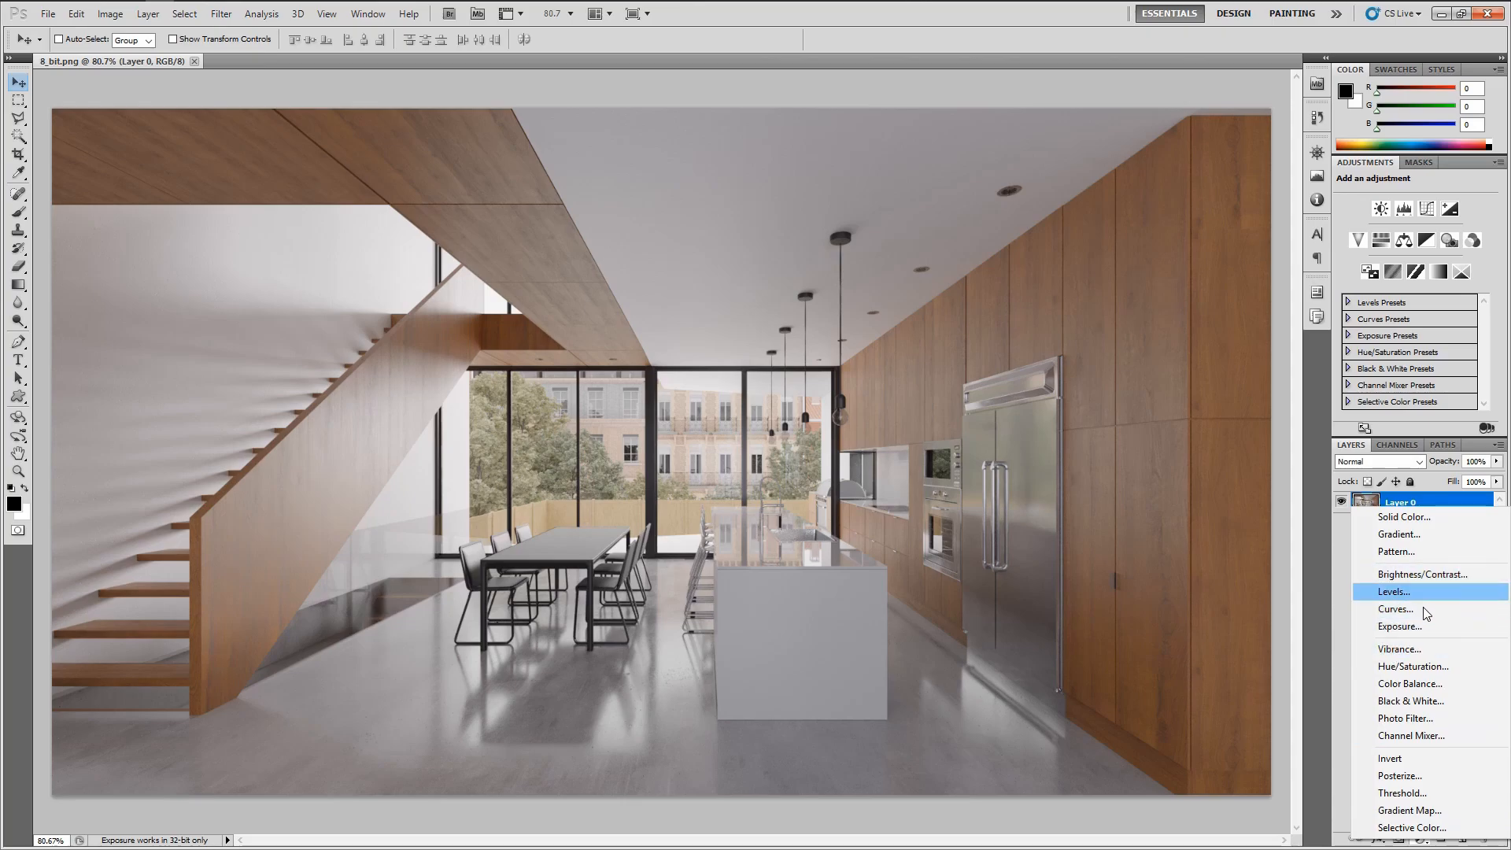
{"action": "left_click", "coordinate": [1414, 626]}
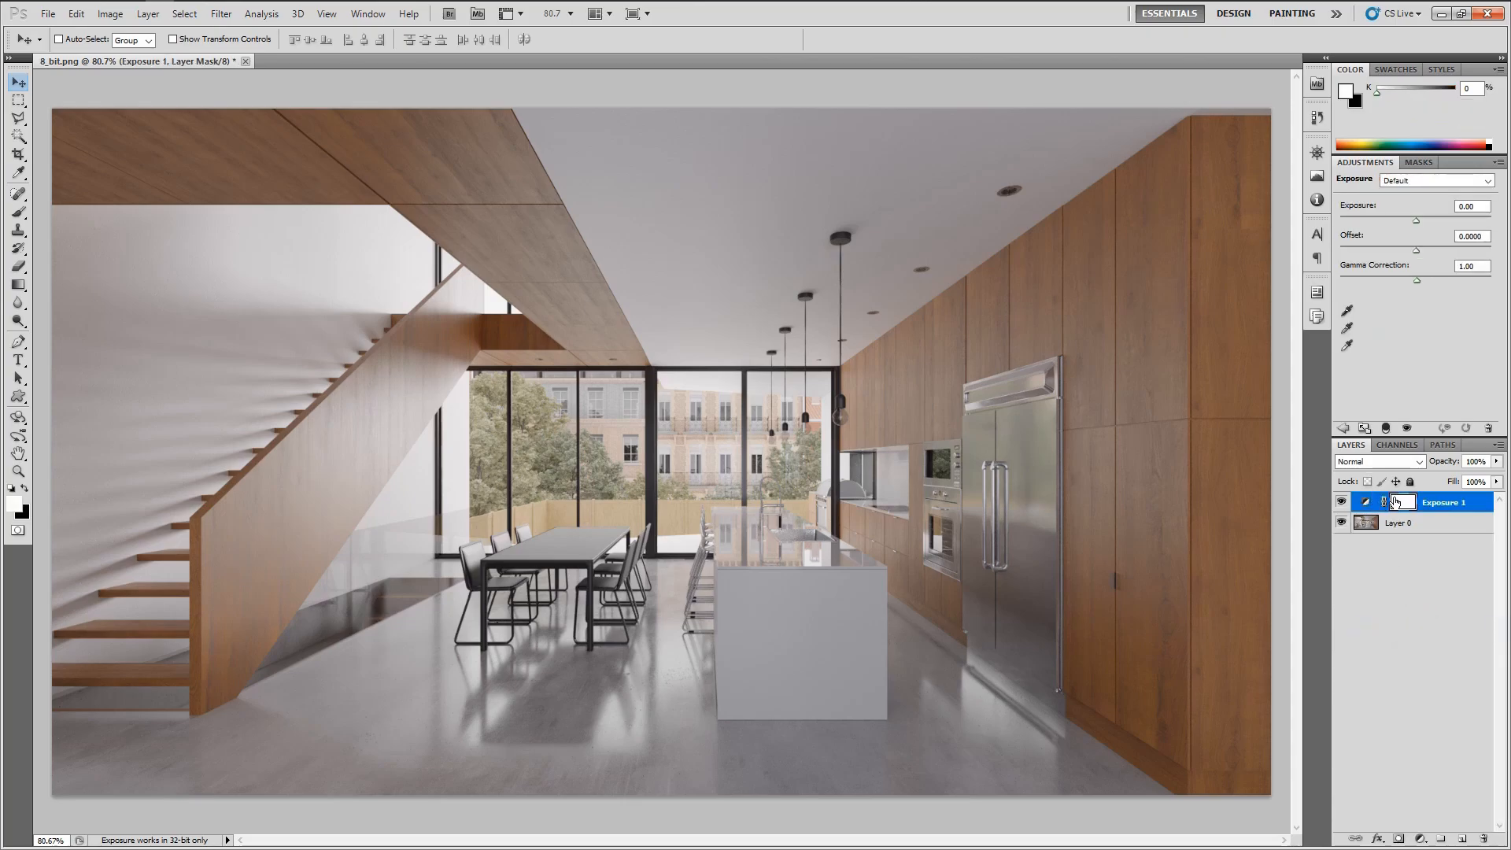
{"action": "left_click", "coordinate": [1477, 206]}
{"action": "scroll", "coordinate": [1477, 205], "scroll_direction": "up", "scroll_amount": 2}
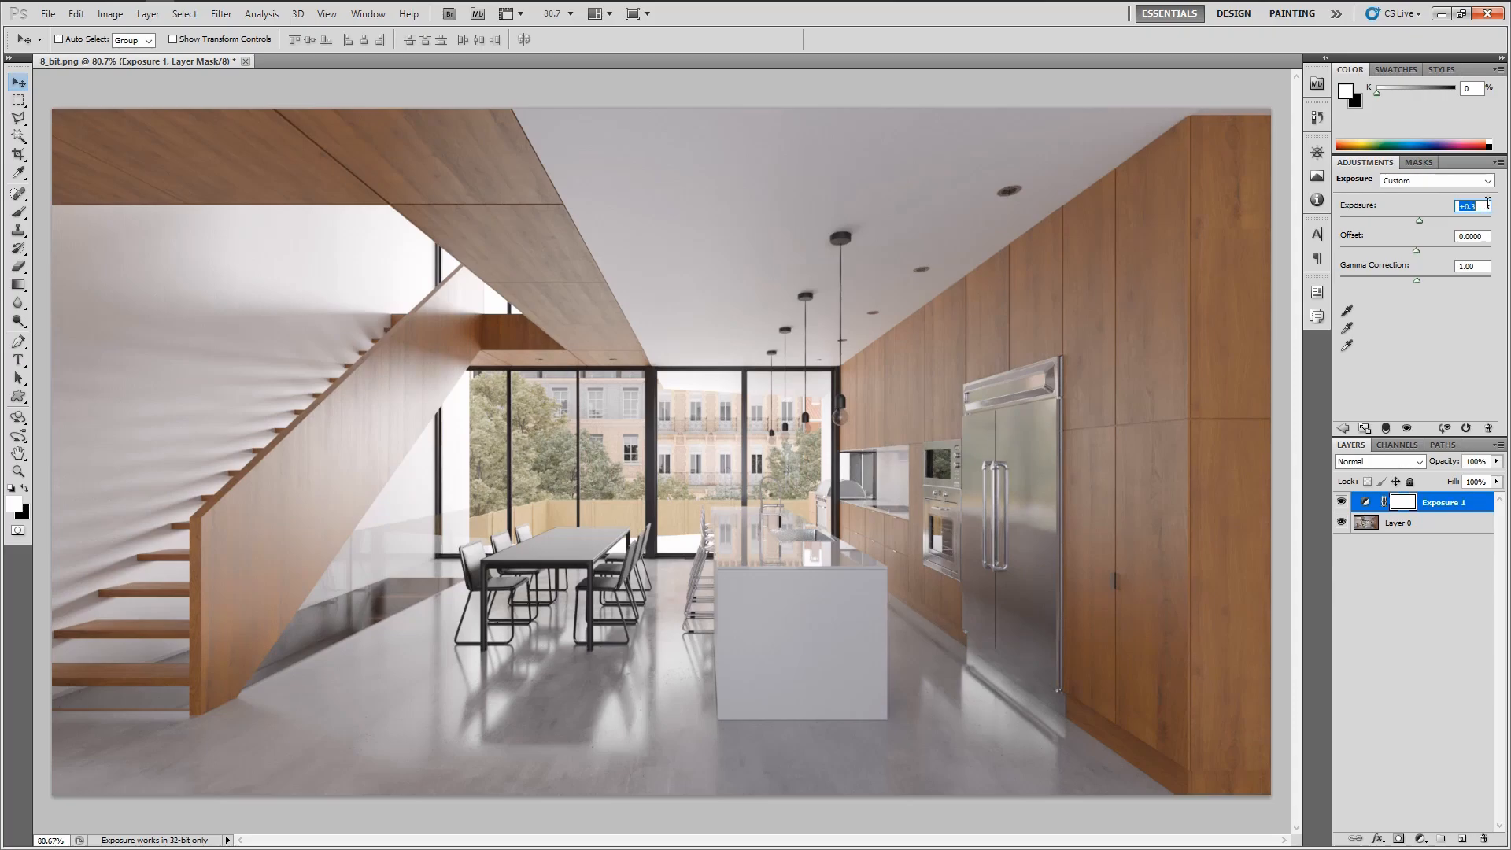
{"action": "scroll", "coordinate": [1483, 205], "scroll_direction": "up", "scroll_amount": 1}
{"action": "type", "text": "0.25"}
{"action": "key", "text": "Return"}
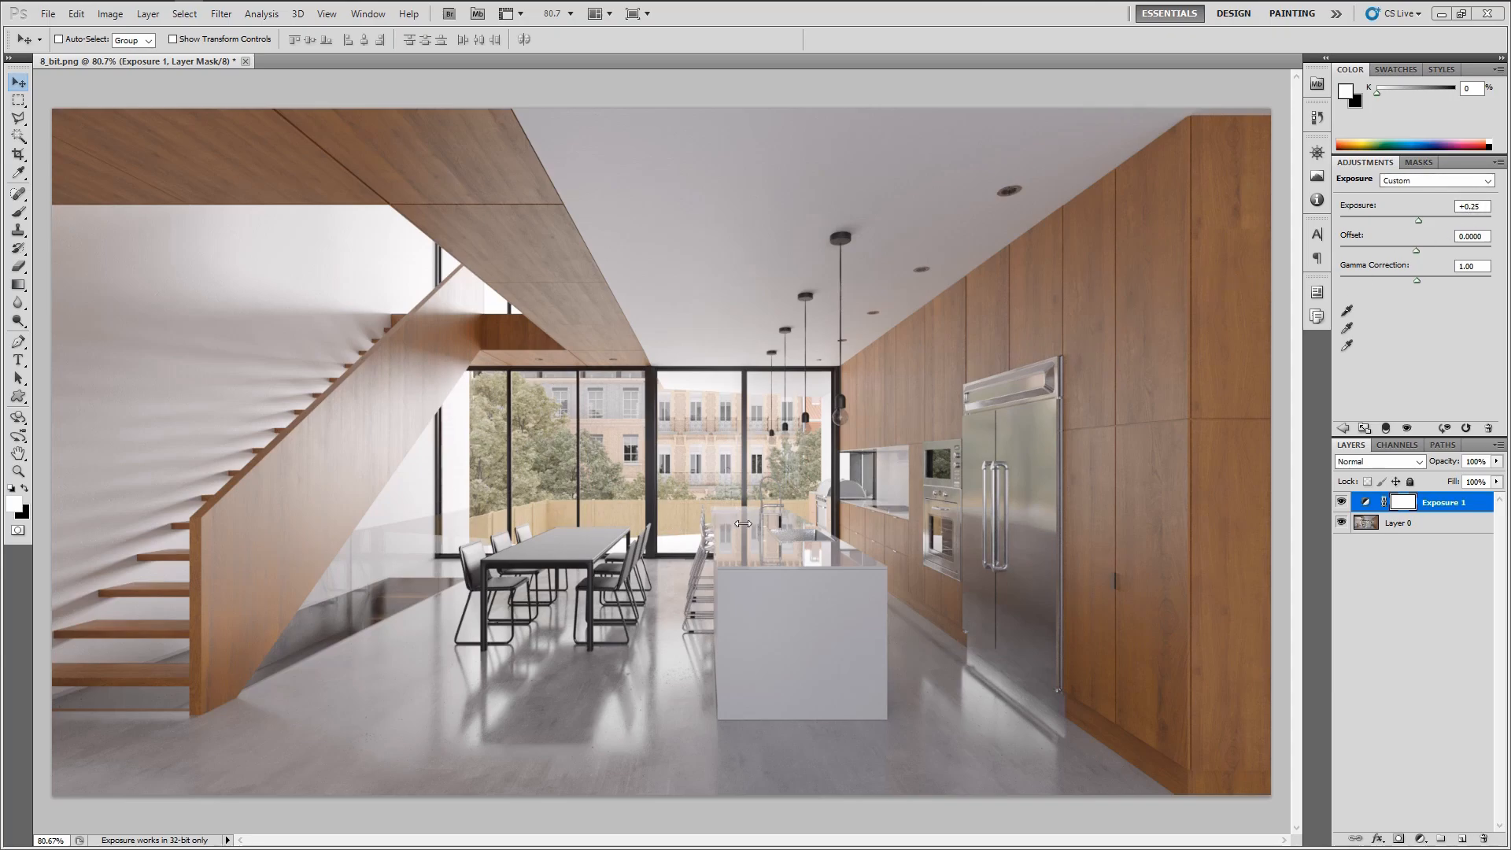
{"action": "left_click", "coordinate": [1342, 503]}
{"action": "left_click", "coordinate": [1342, 502]}
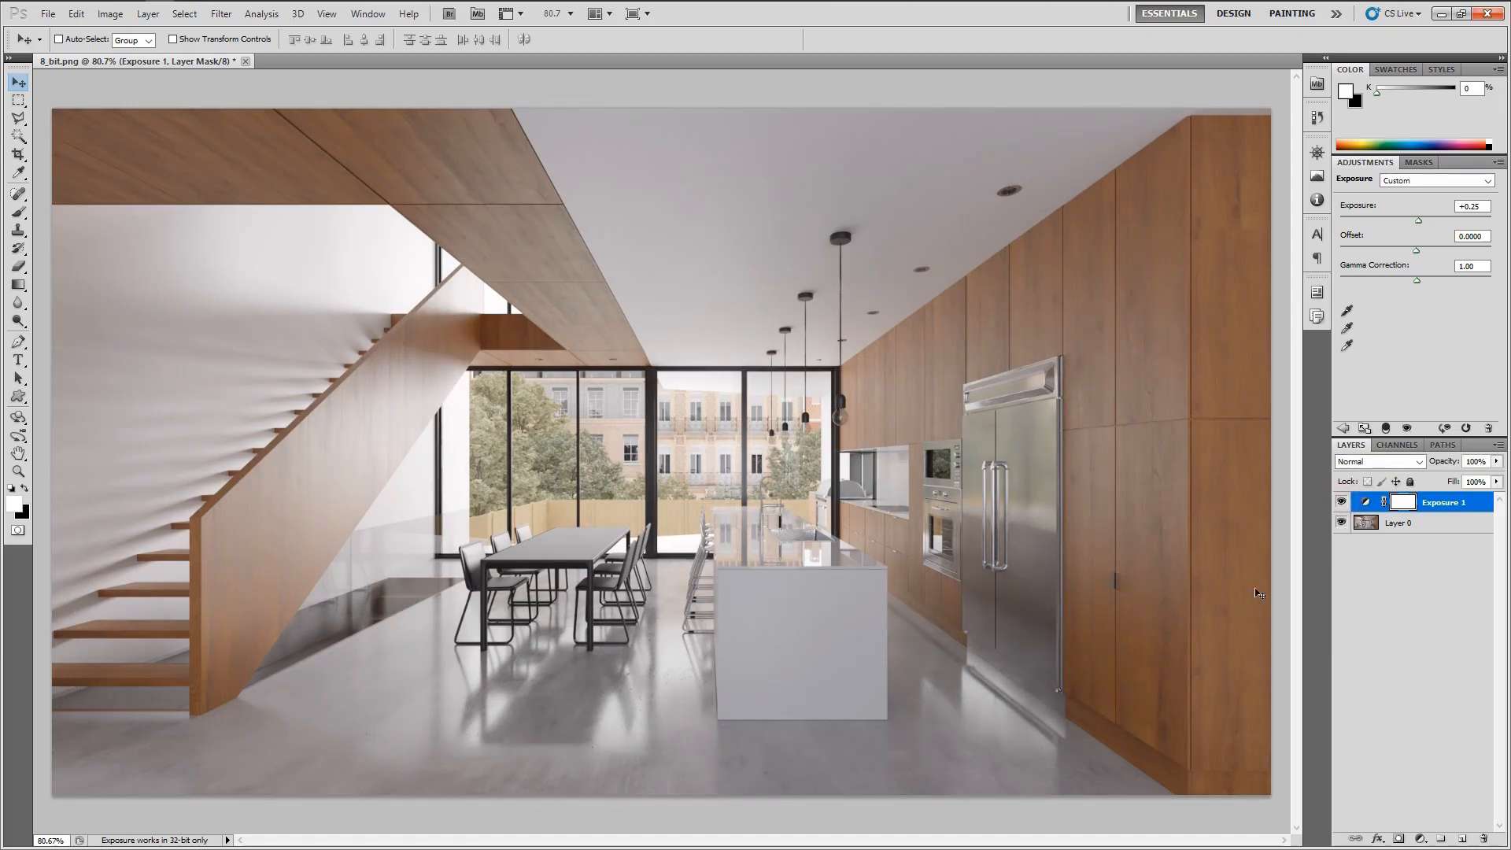
Add a Curves adjustment layer and raise the lower midtones with a point at about input 84, output 70
{"action": "left_click", "coordinate": [1422, 837]}
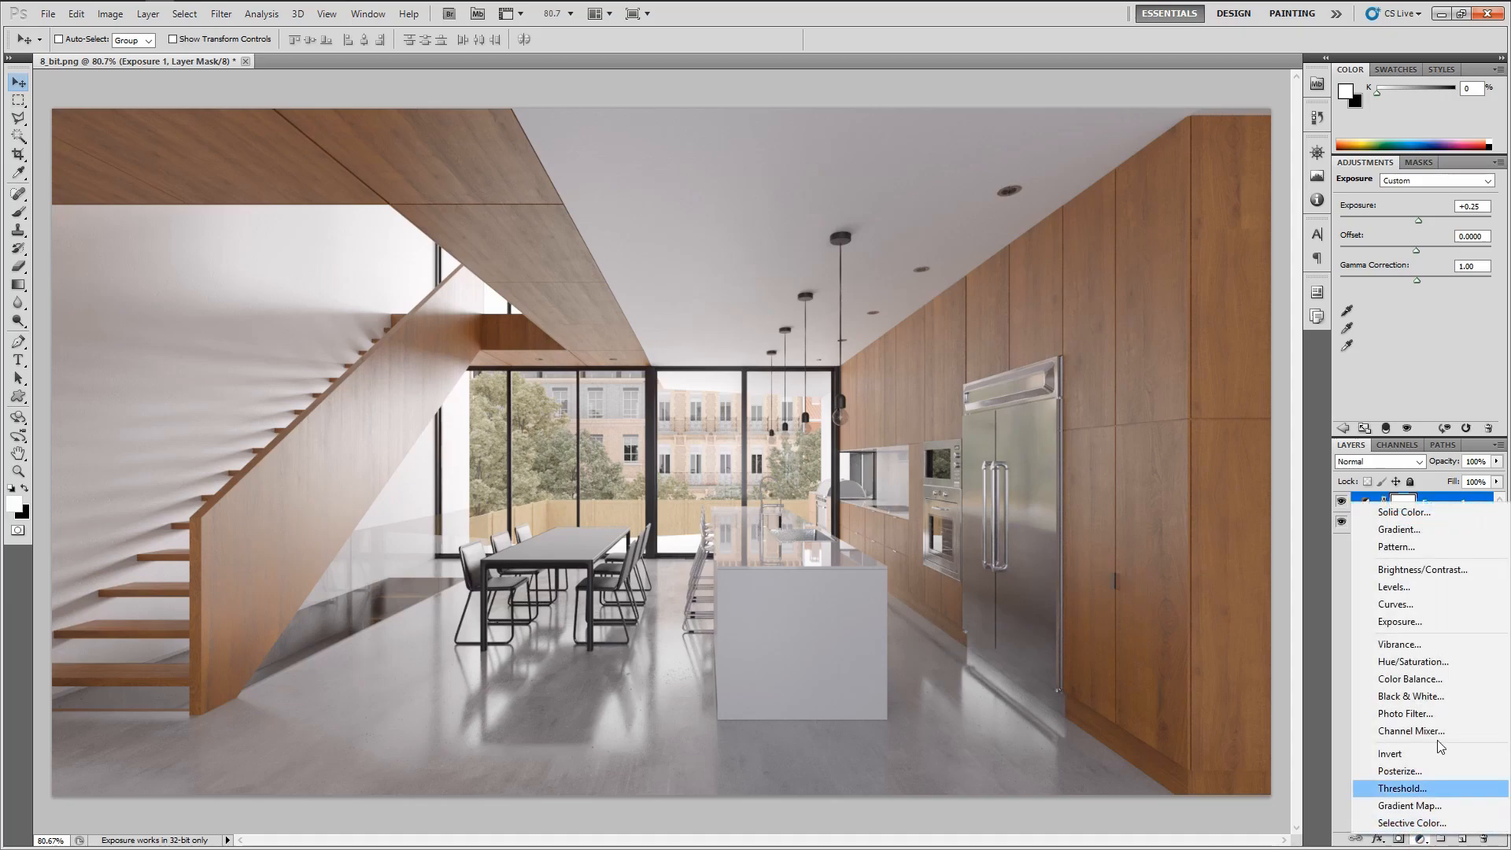
{"action": "left_click", "coordinate": [1429, 607]}
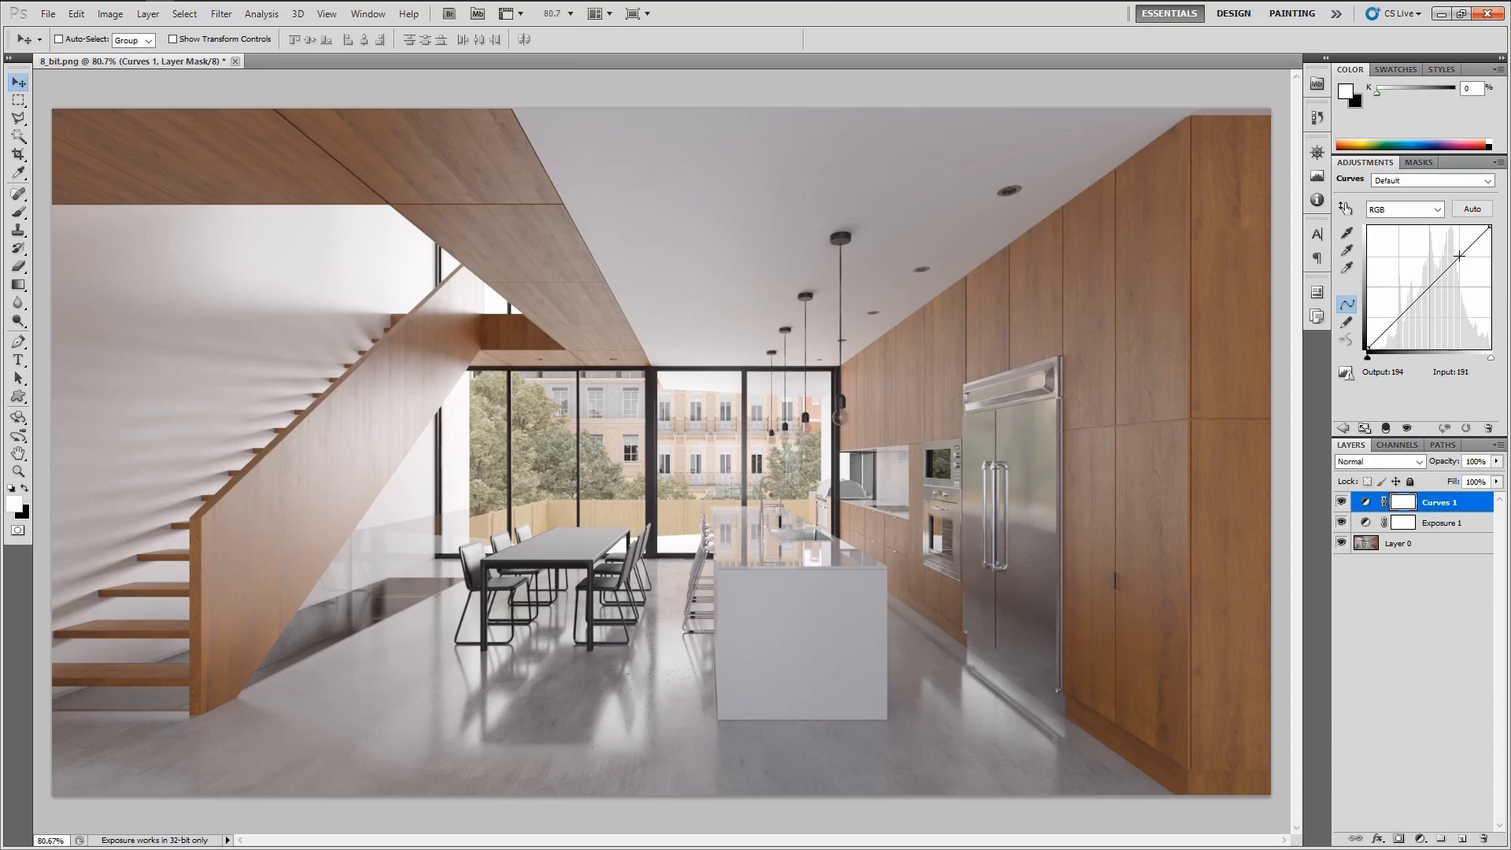
{"action": "left_click_drag", "start_coordinate": [1459, 257], "coordinate": [1459, 252]}
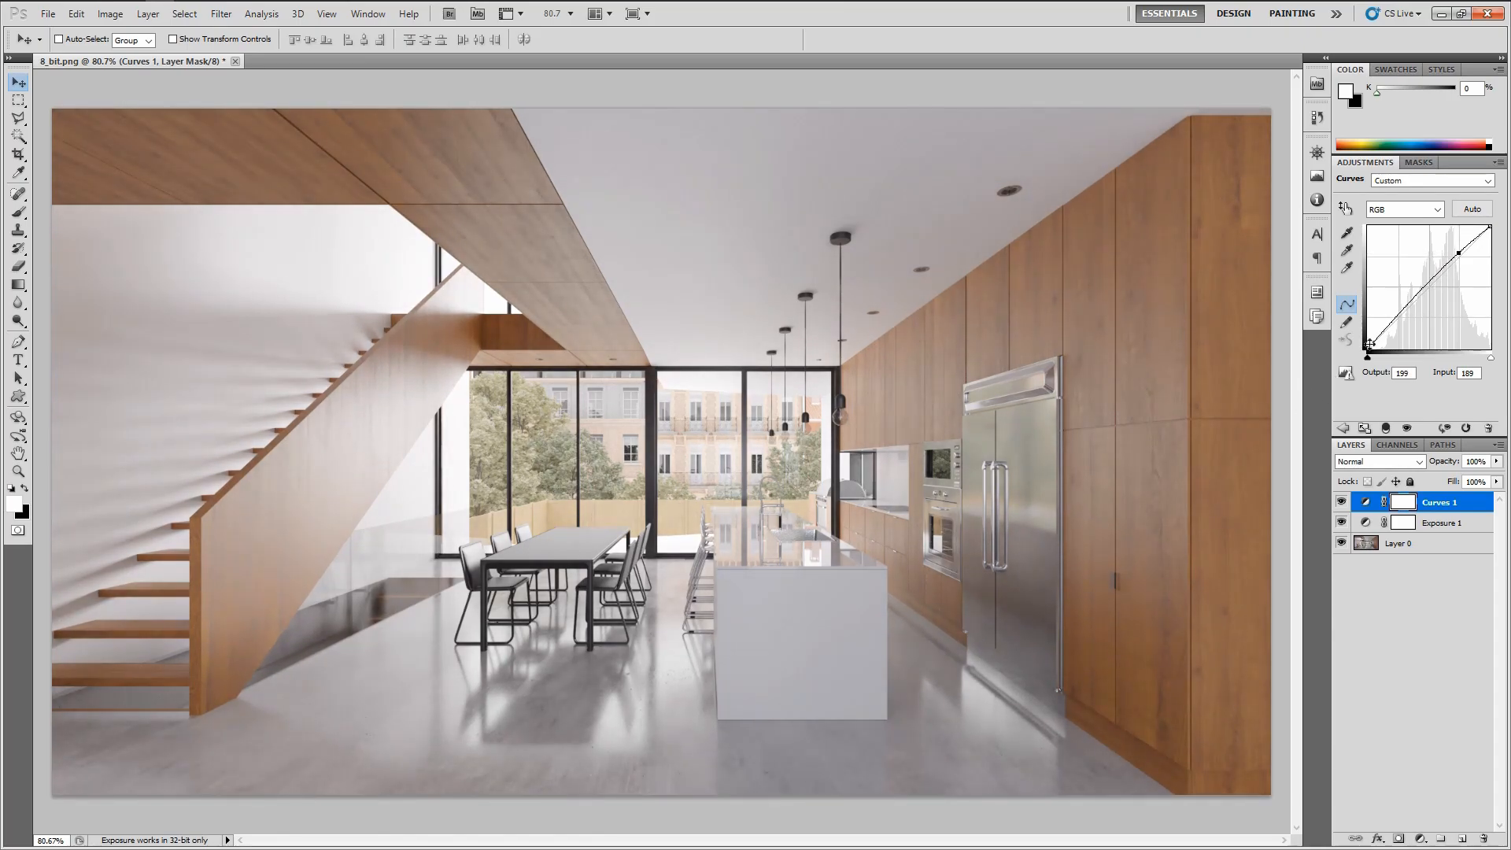
{"action": "left_click_drag", "start_coordinate": [1395, 317], "coordinate": [1405, 315]}
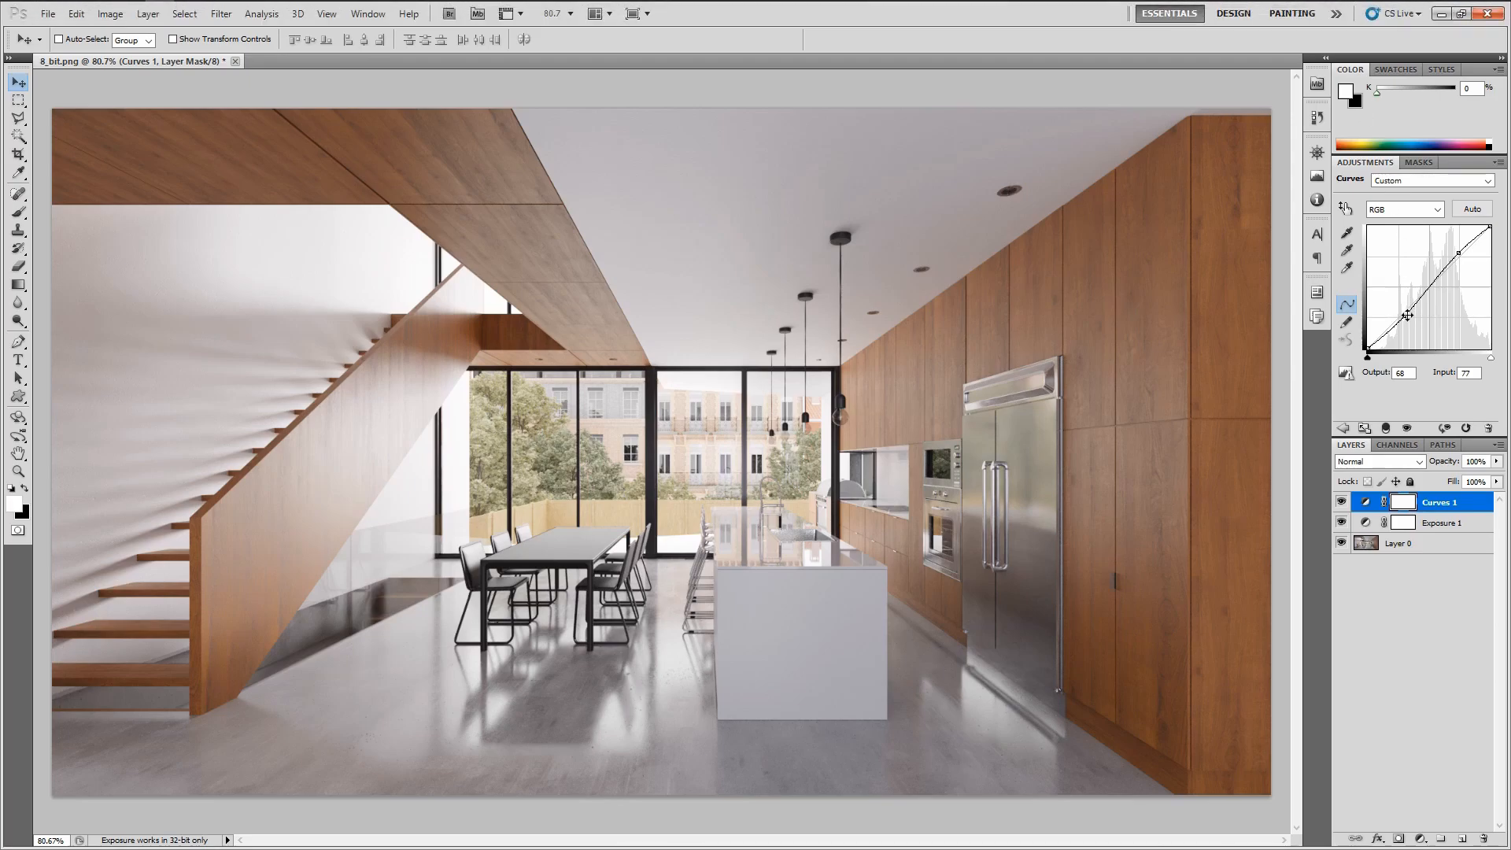
{"action": "left_click_drag", "start_coordinate": [1407, 316], "coordinate": [1408, 314]}
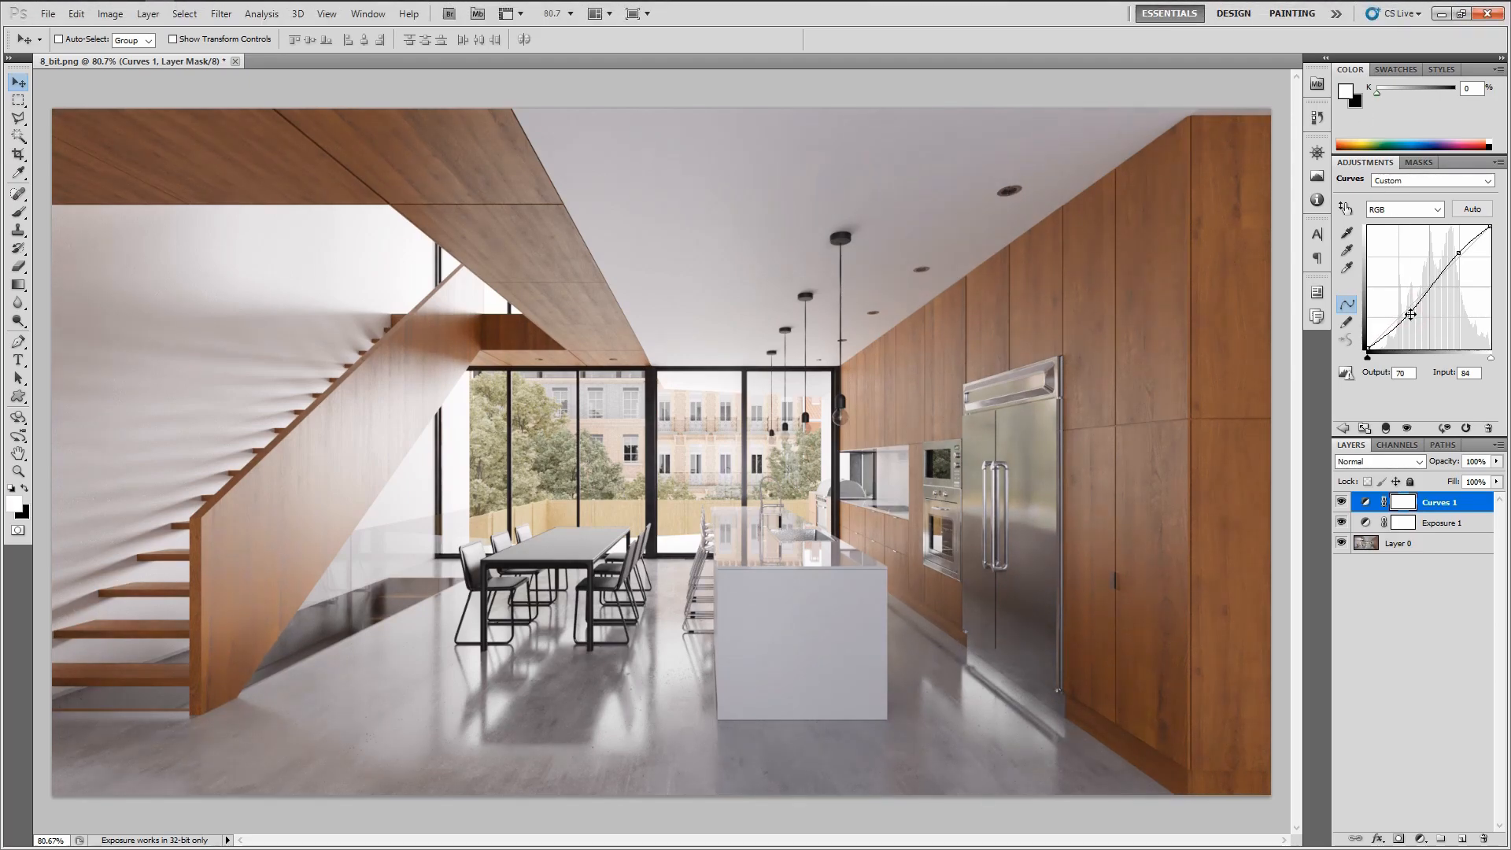
Toggle the Curves layer to compare, then set its opacity to 65%
{"action": "left_click", "coordinate": [1343, 502]}
{"action": "left_click", "coordinate": [1342, 502]}
{"action": "left_click", "coordinate": [1342, 502]}
{"action": "left_click", "coordinate": [1343, 502]}
{"action": "left_click", "coordinate": [1343, 502]}
{"action": "left_click", "coordinate": [1342, 502]}
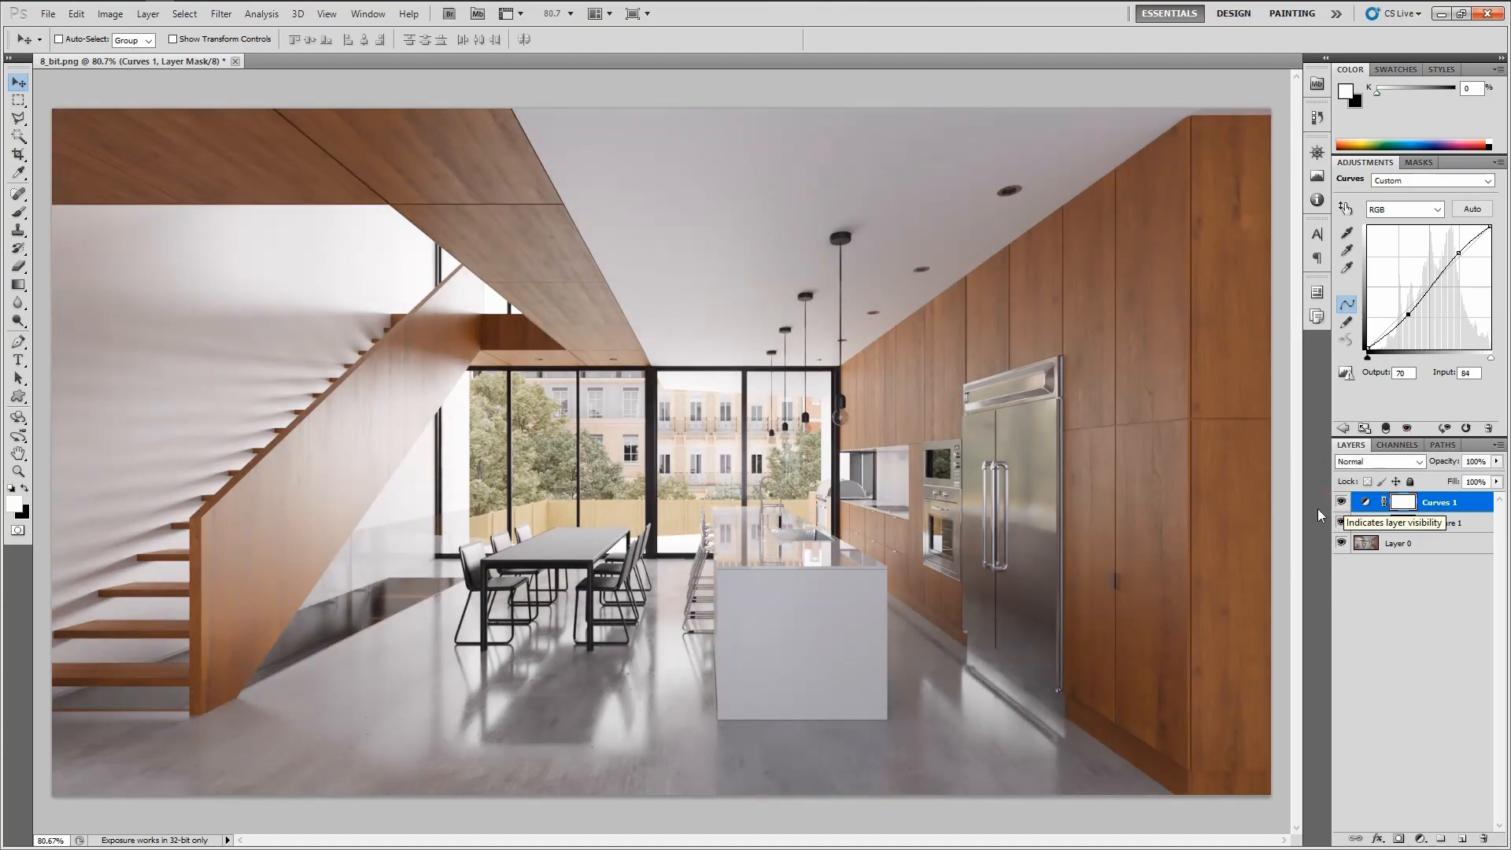
{"action": "left_click", "coordinate": [1477, 461]}
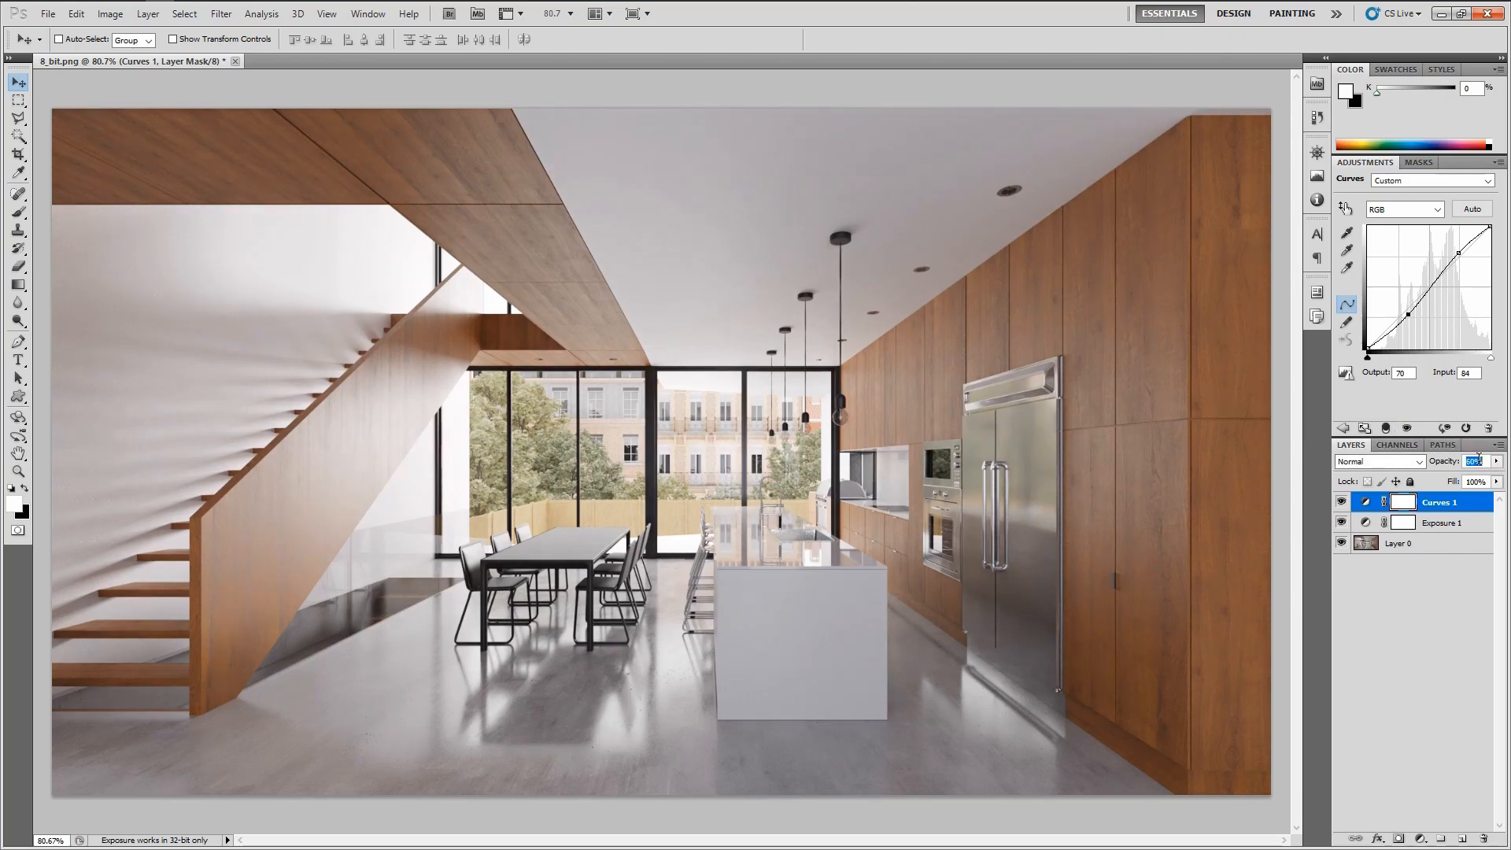
{"action": "key", "text": "Up"}
{"action": "key", "text": "Up"}
{"action": "key", "text": "Up"}
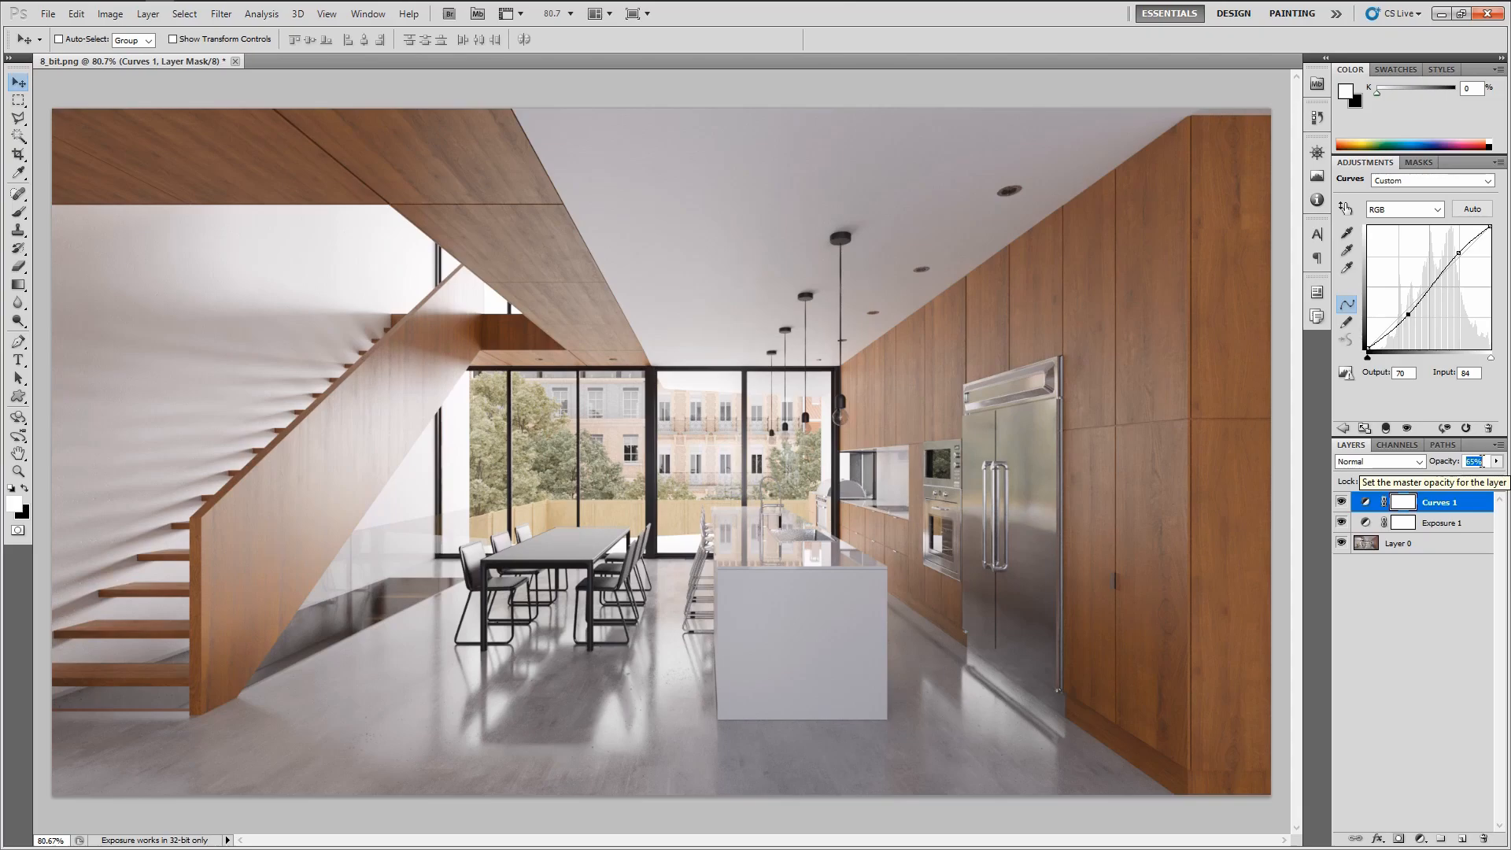
{"action": "key", "text": "Return"}
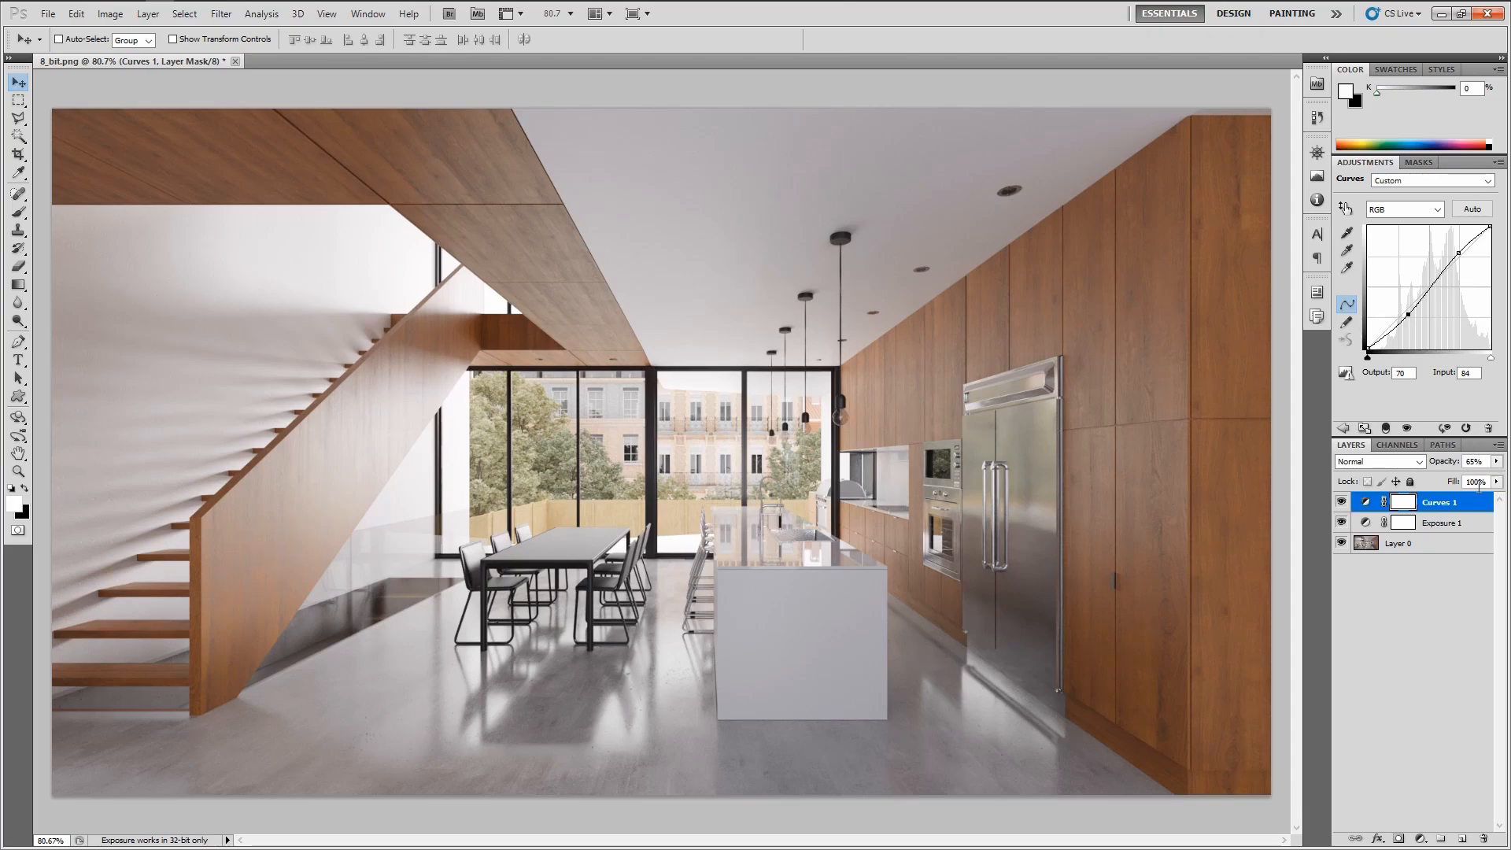
Add a Color Balance adjustment layer and compare the render with the reference photo
{"action": "left_click", "coordinate": [1381, 623]}
{"action": "left_click", "coordinate": [1421, 838]}
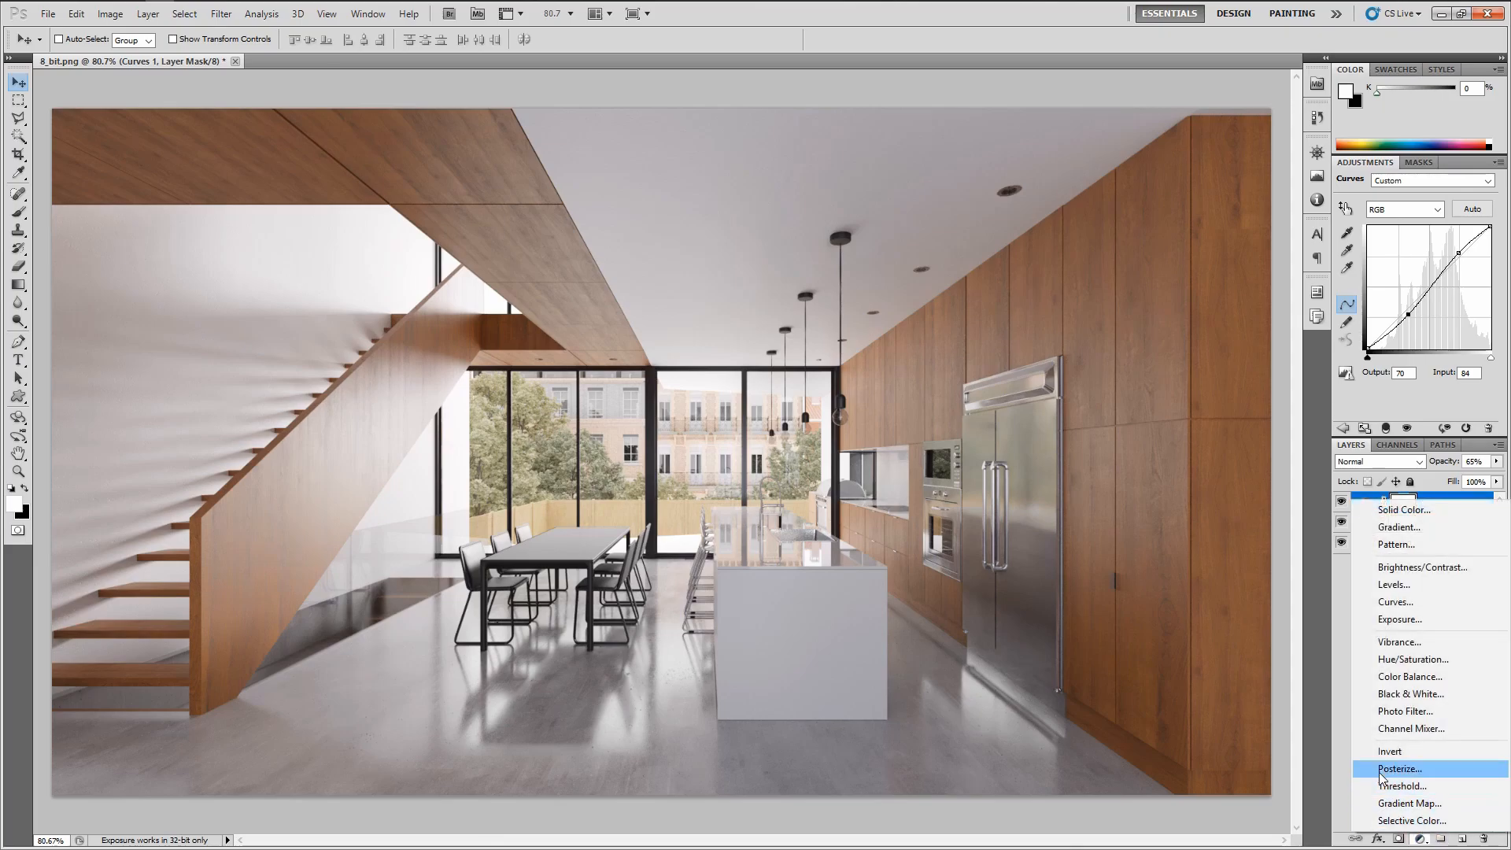
{"action": "left_click", "coordinate": [1423, 678]}
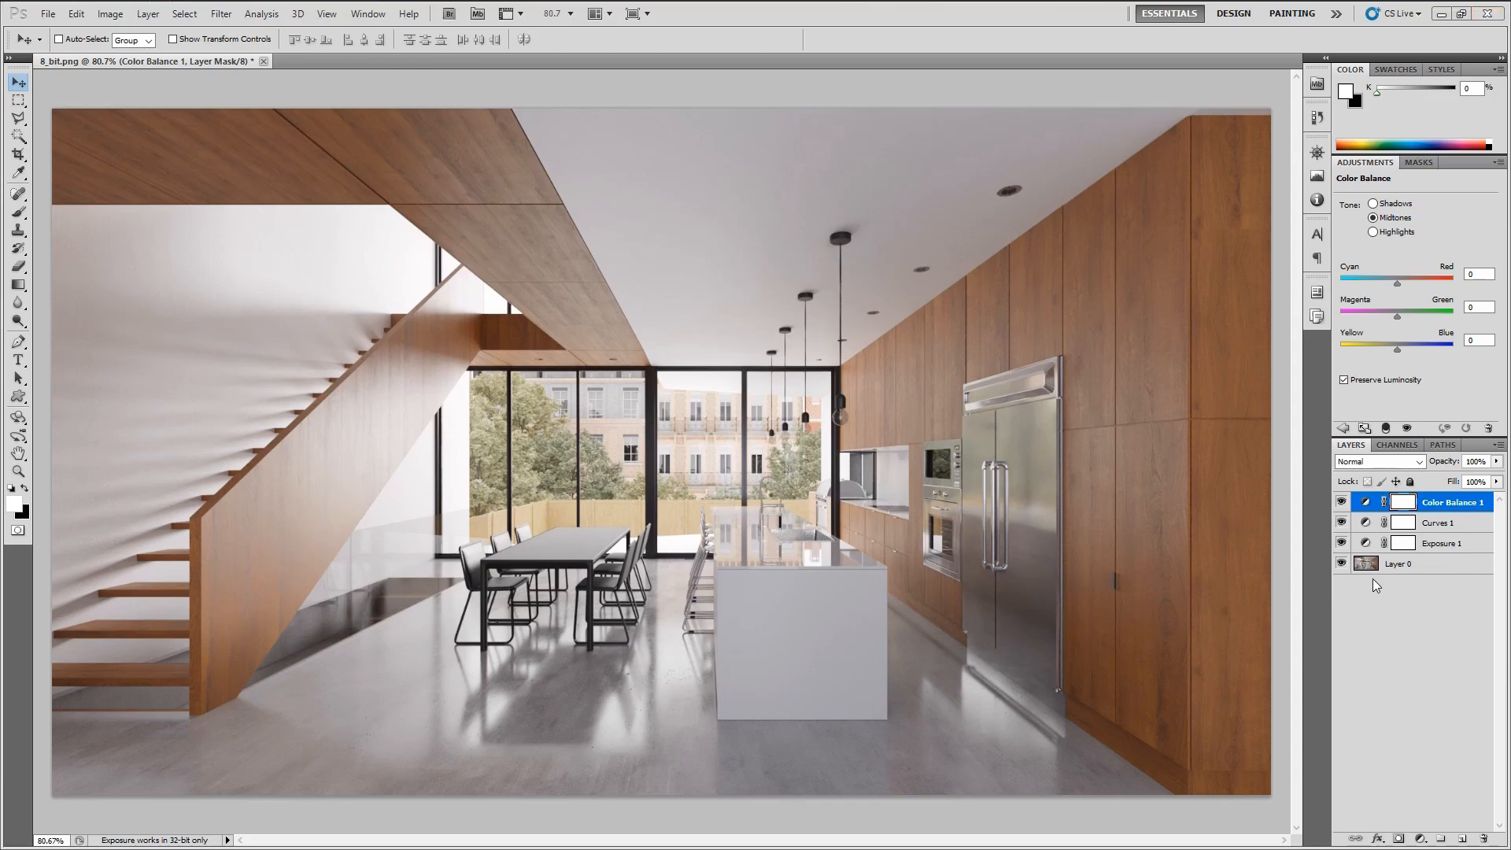
{"action": "key", "text": "alt+Tab"}
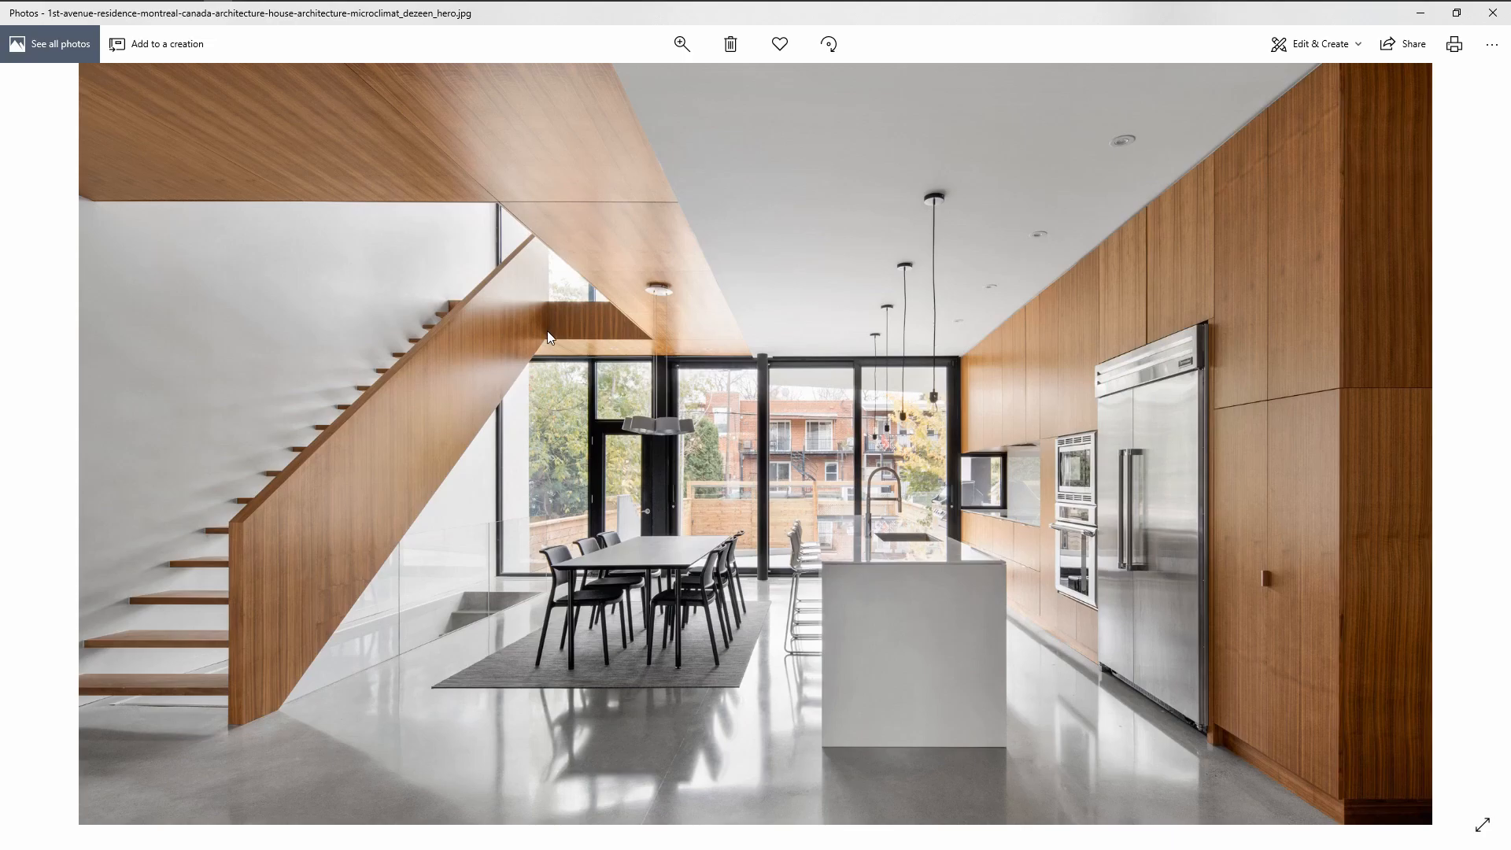
{"action": "key", "text": "alt+Tab"}
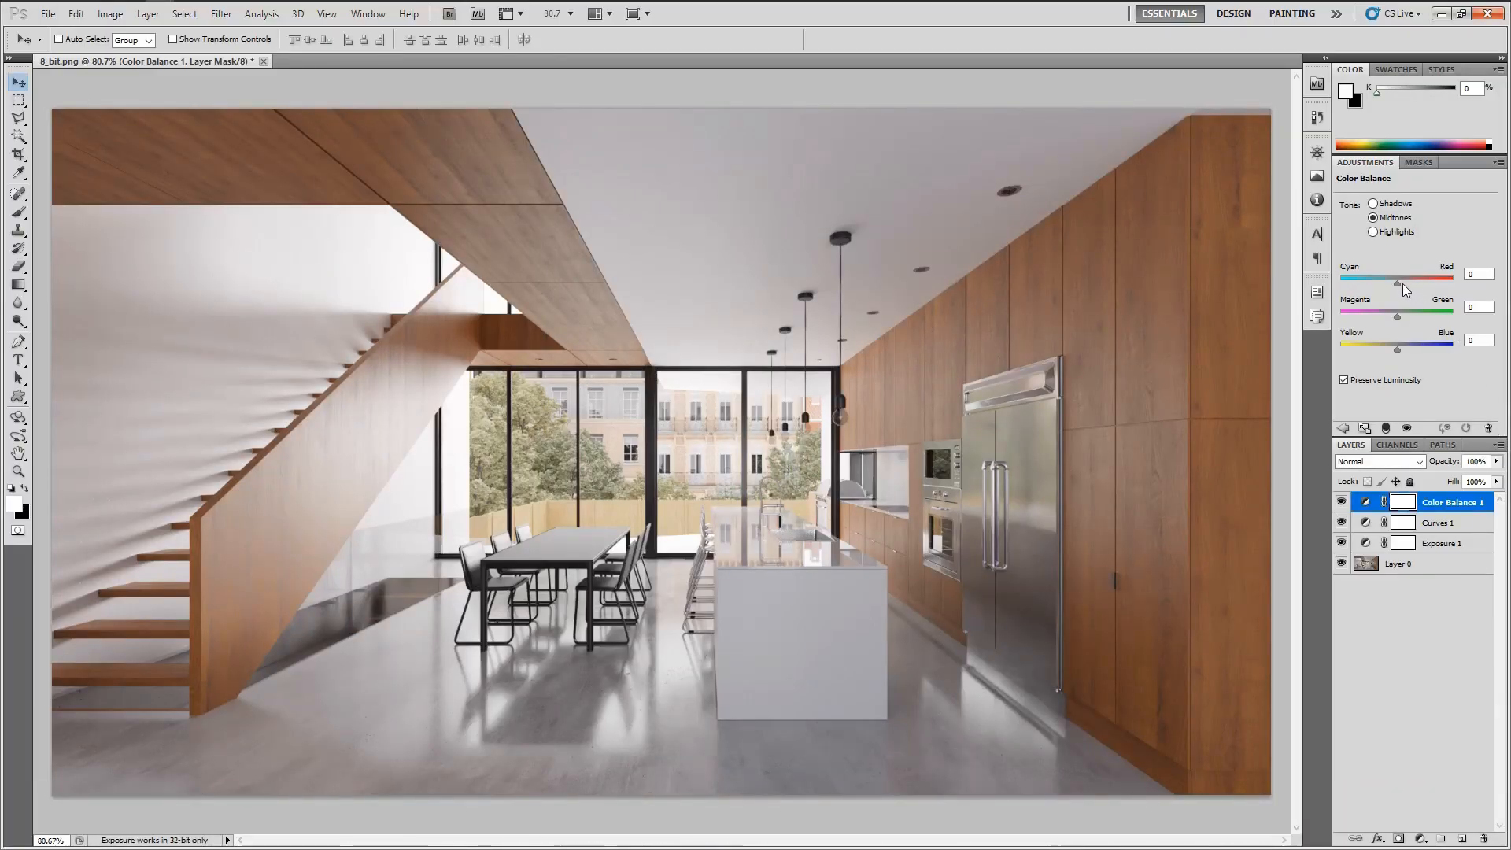
Set the midtones Cyan–Red balance to -10
{"action": "left_click", "coordinate": [1475, 273]}
{"action": "key", "text": "shift+Down"}
{"action": "key", "text": "shift+Down"}
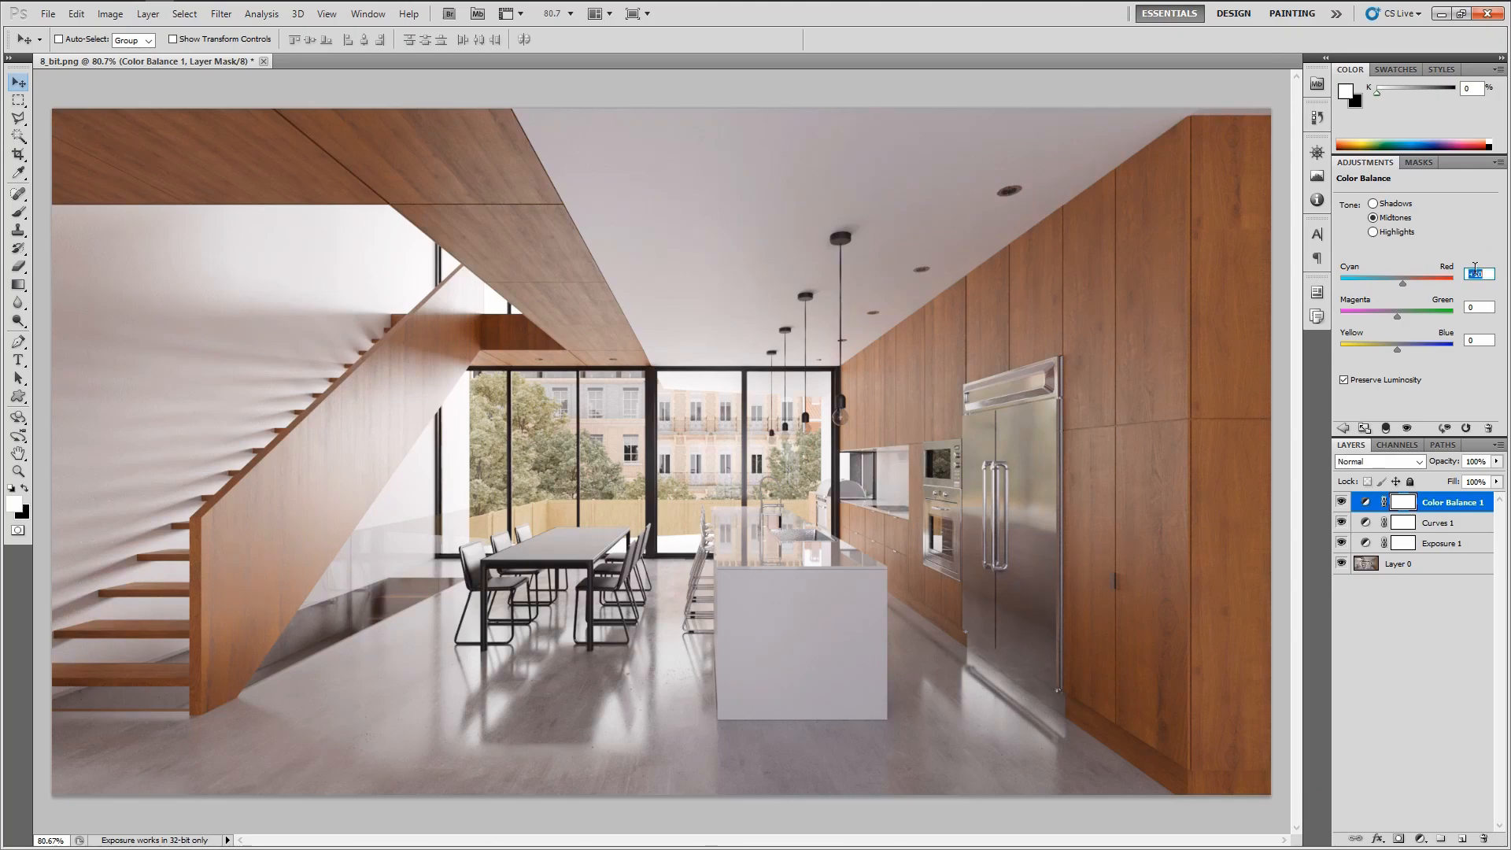
{"action": "key", "text": "shift+Up"}
{"action": "key", "text": "shift+Up"}
{"action": "key", "text": "shift+Up"}
{"action": "key", "text": "shift+Down"}
{"action": "key", "text": "shift+Down"}
{"action": "key", "text": "shift+Down"}
{"action": "key", "text": "shift+Up"}
{"action": "key", "text": "shift+Up"}
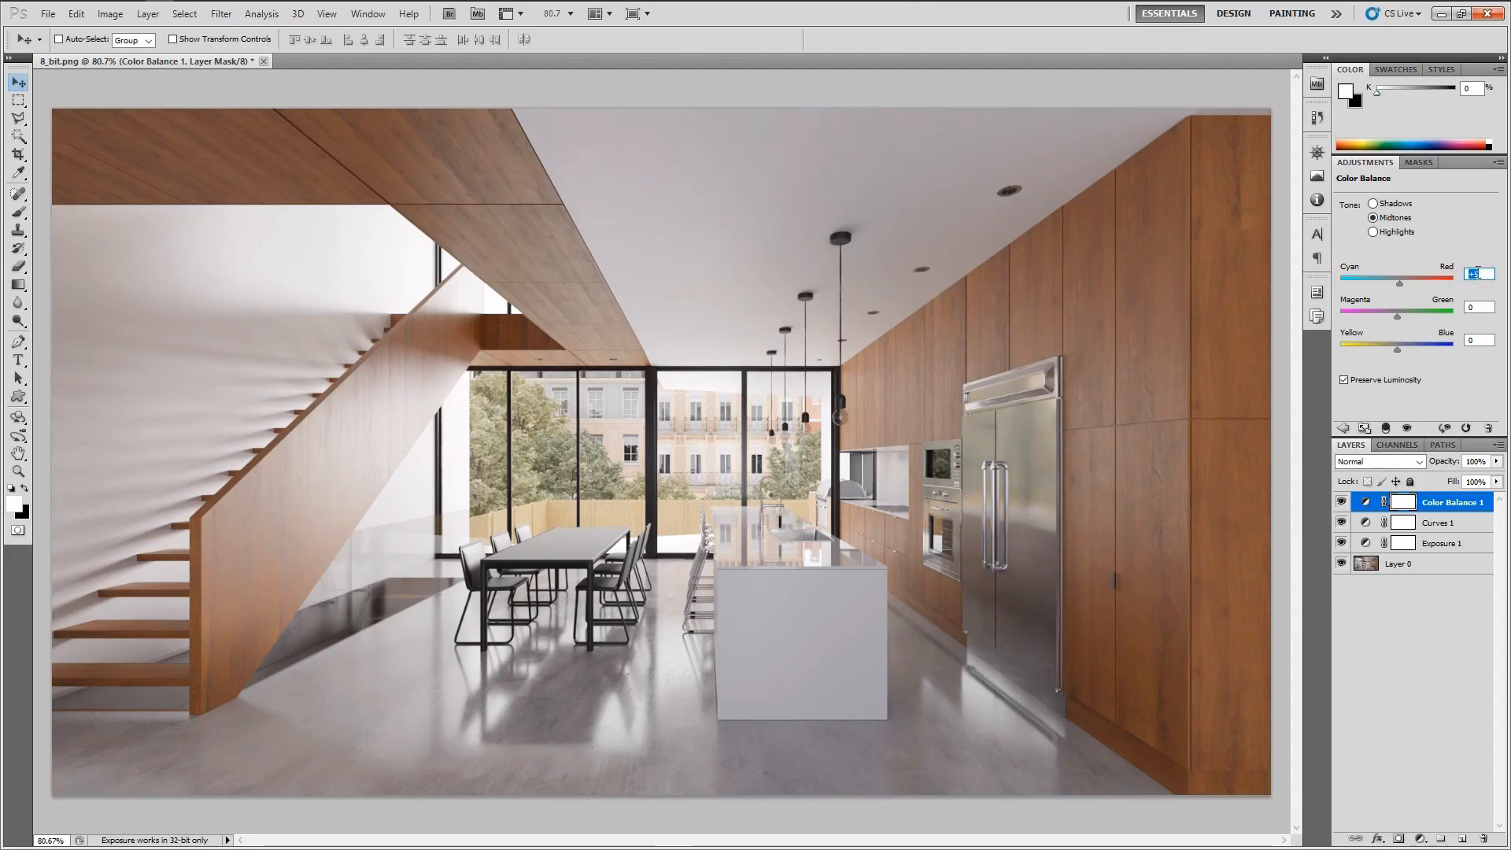
{"action": "key", "text": "Up"}
{"action": "key", "text": "Up"}
{"action": "key", "text": "Down"}
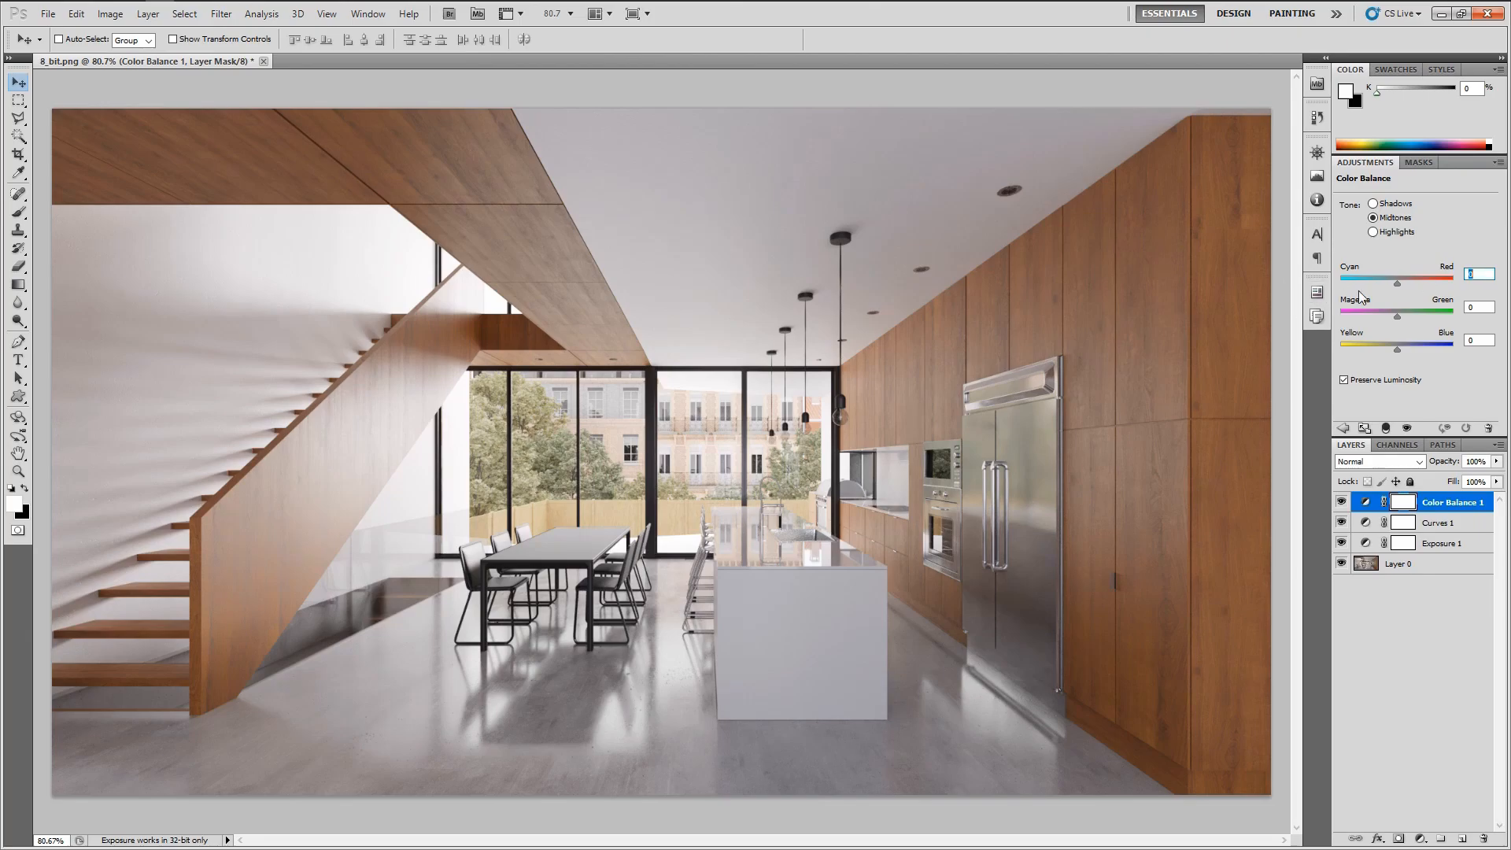
{"action": "key", "text": "shift+Up"}
{"action": "key", "text": "shift+Down"}
{"action": "key", "text": "shift+Down"}
{"action": "key", "text": "shift+Down"}
{"action": "key", "text": "shift+Down"}
{"action": "key", "text": "shift+Down"}
{"action": "key", "text": "shift+Down"}
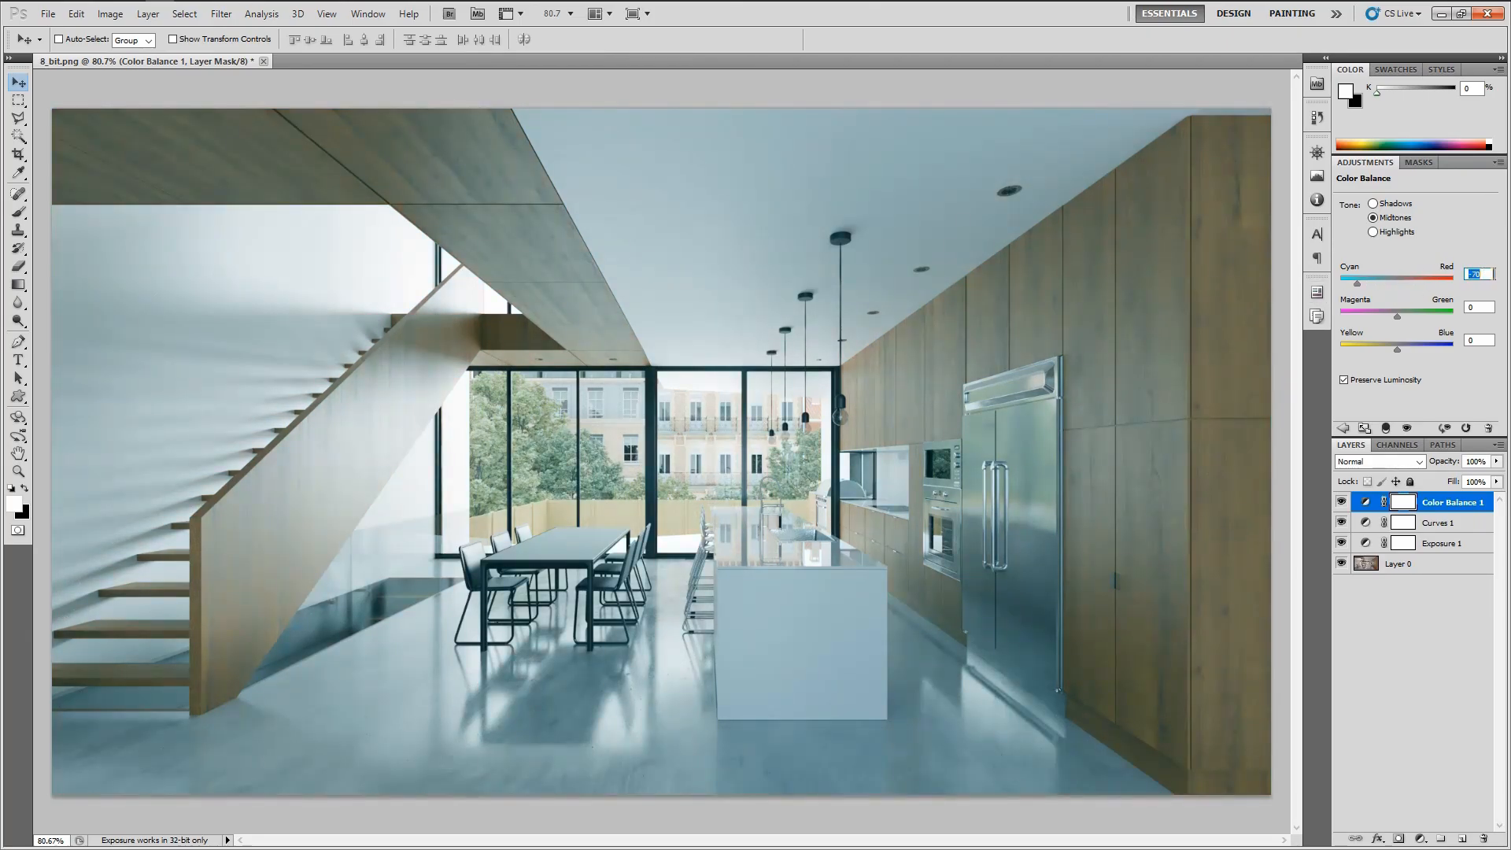
{"action": "key", "text": "shift+Up"}
{"action": "key", "text": "shift+Up"}
{"action": "key", "text": "shift+Up"}
{"action": "key", "text": "shift+Up"}
{"action": "key", "text": "shift+Up"}
{"action": "key", "text": "shift+Up"}
{"action": "key", "text": "shift+Up"}
{"action": "key", "text": "shift+Up"}
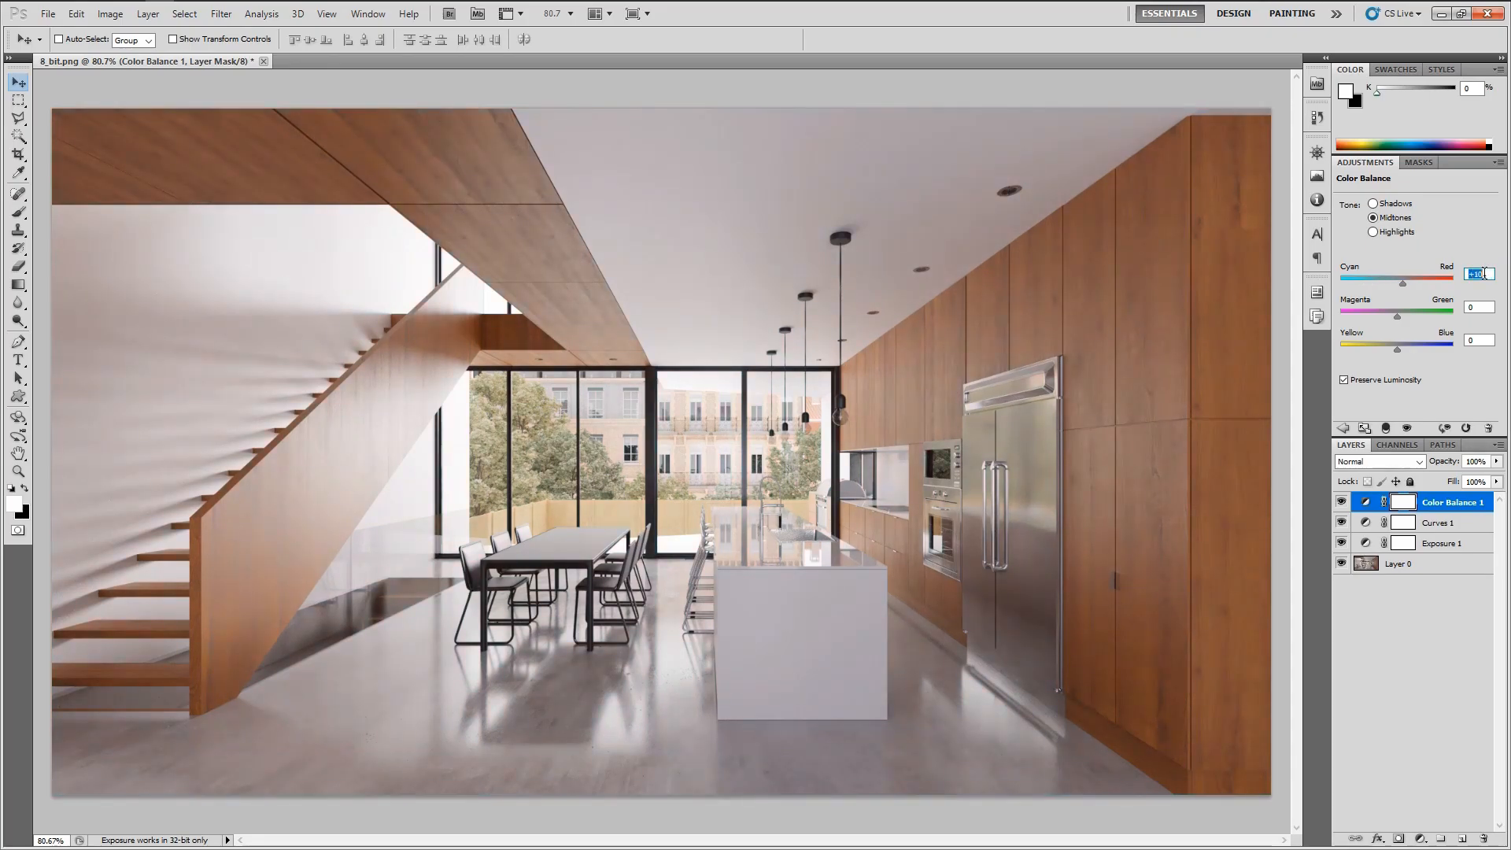
{"action": "key", "text": "shift+Down"}
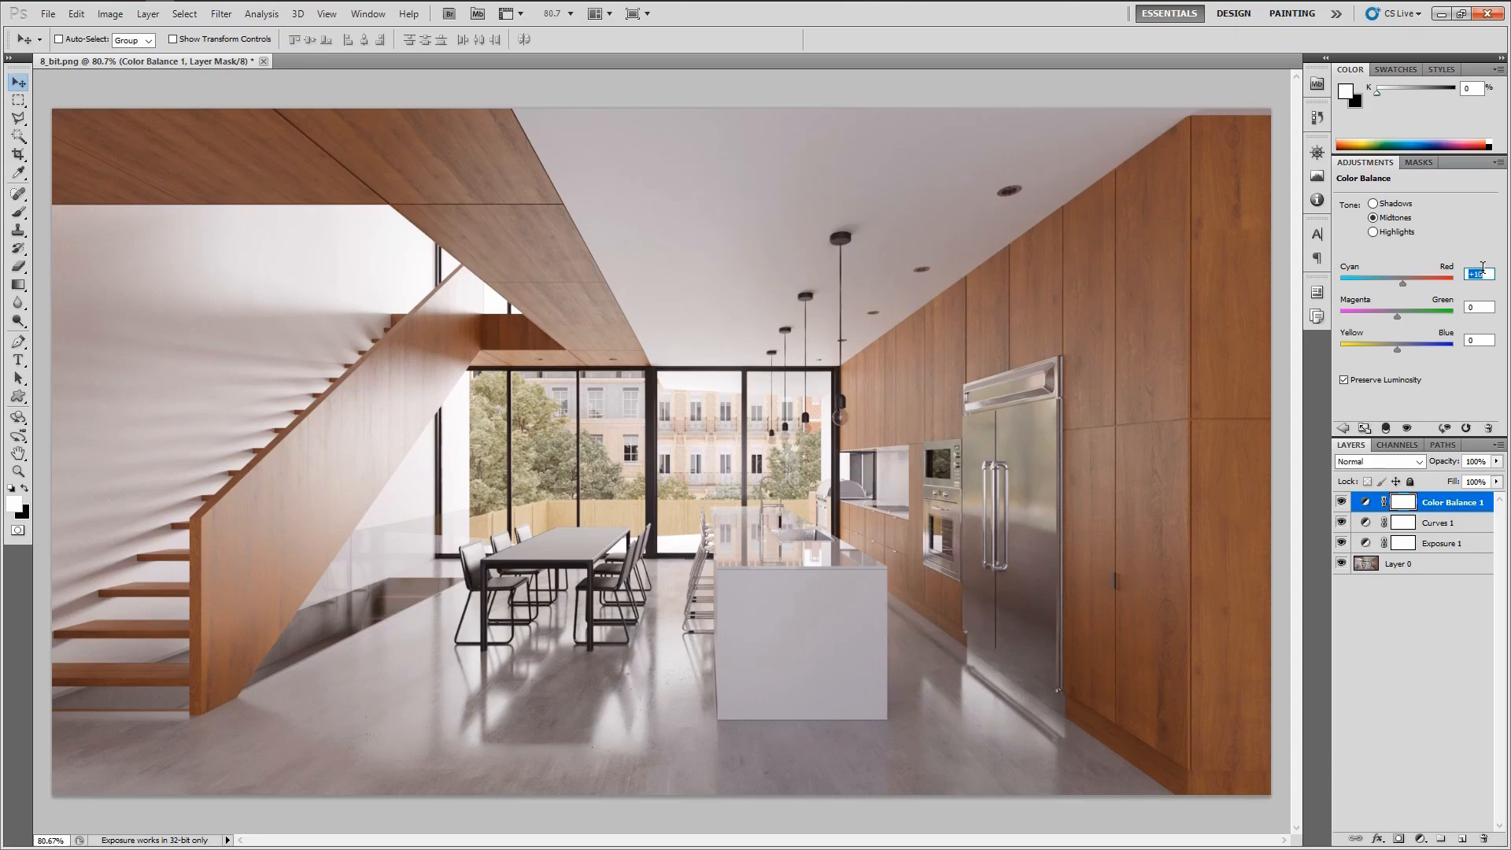
{"action": "key", "text": "shift+Down"}
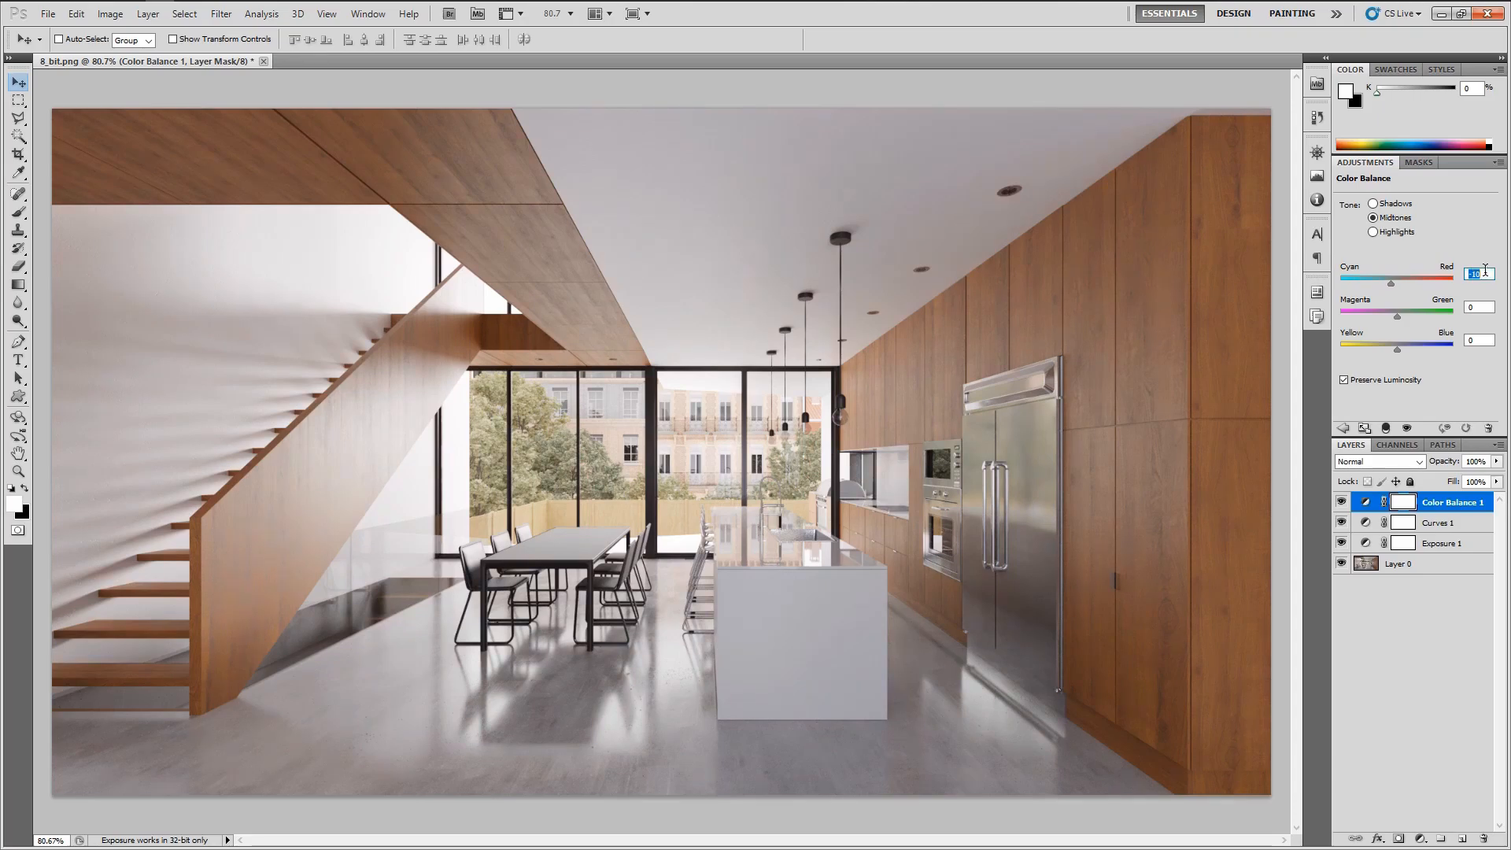
{"action": "key", "text": "shift+Up"}
{"action": "key", "text": "shift+Down"}
Set the midtones Yellow–Blue balance to -10
{"action": "left_click", "coordinate": [1485, 339]}
{"action": "key", "text": "shift+Down"}
{"action": "key", "text": "shift+Up"}
{"action": "key", "text": "shift+Up"}
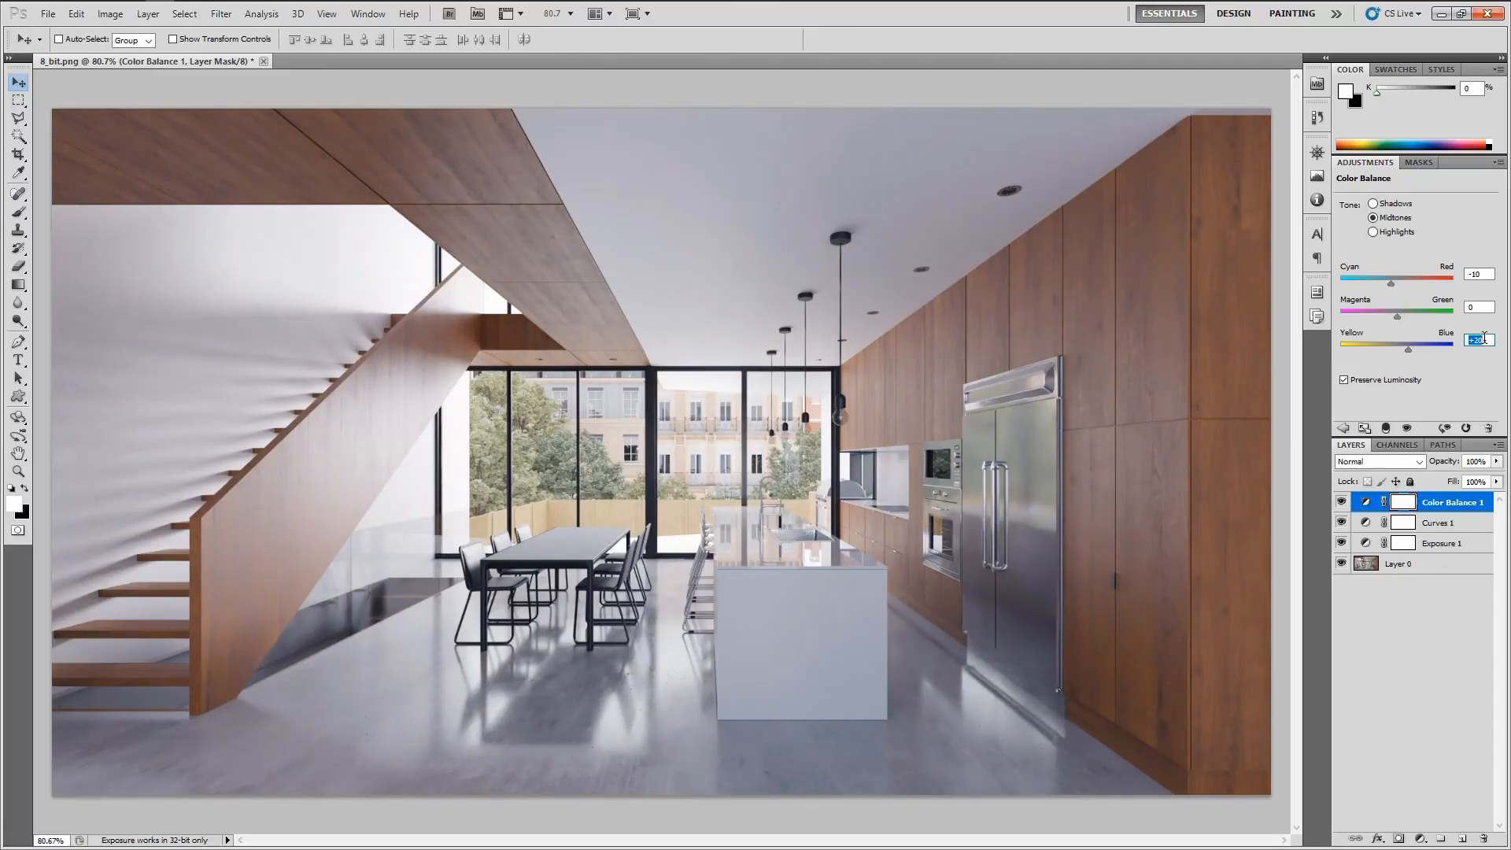
{"action": "key", "text": "shift+Down"}
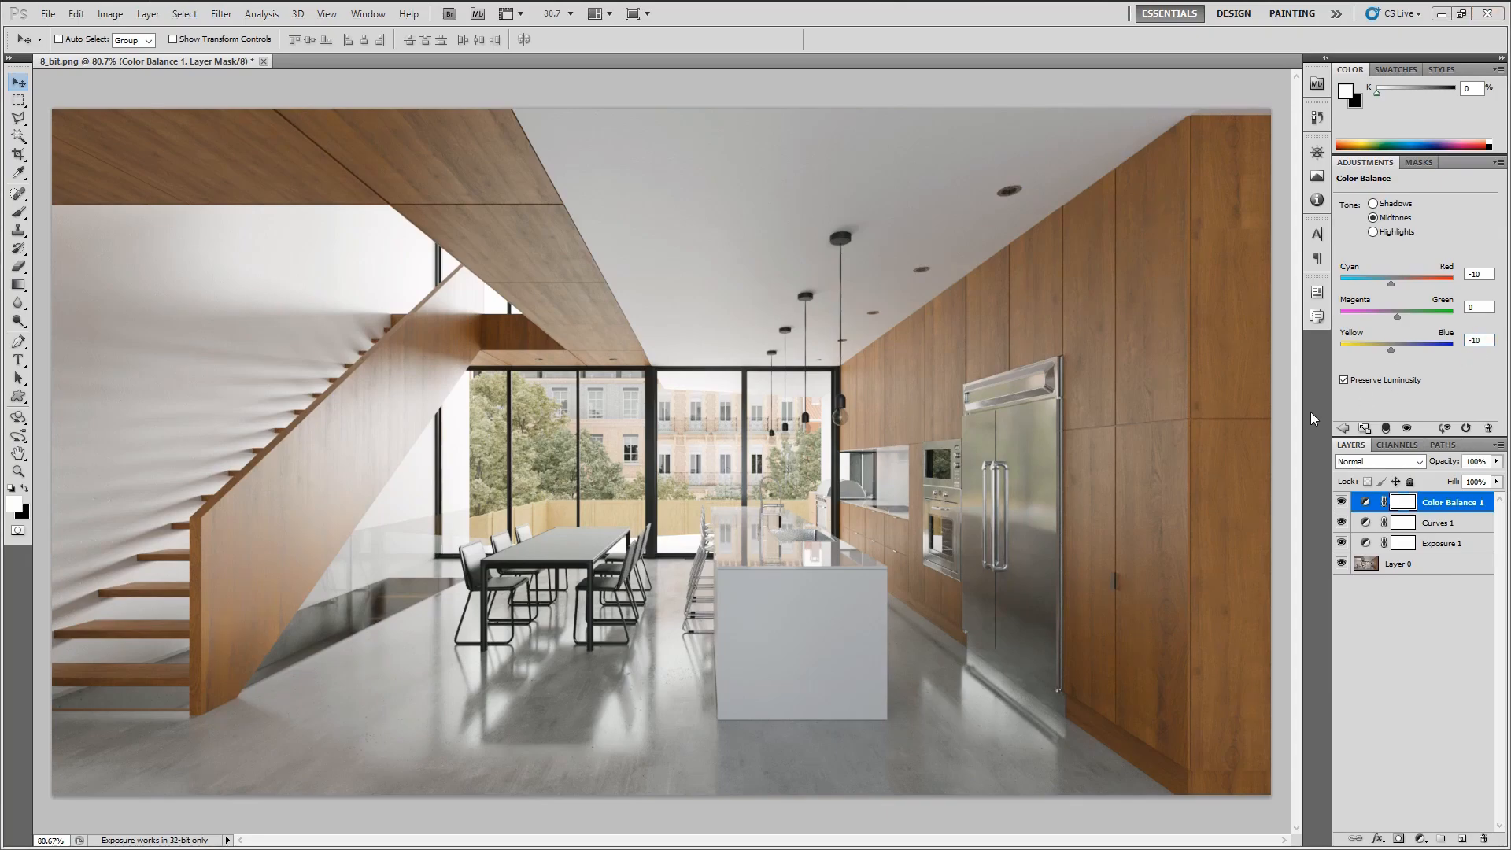
Compare the color-balanced render with the reference photo
{"action": "key", "text": "alt+Tab"}
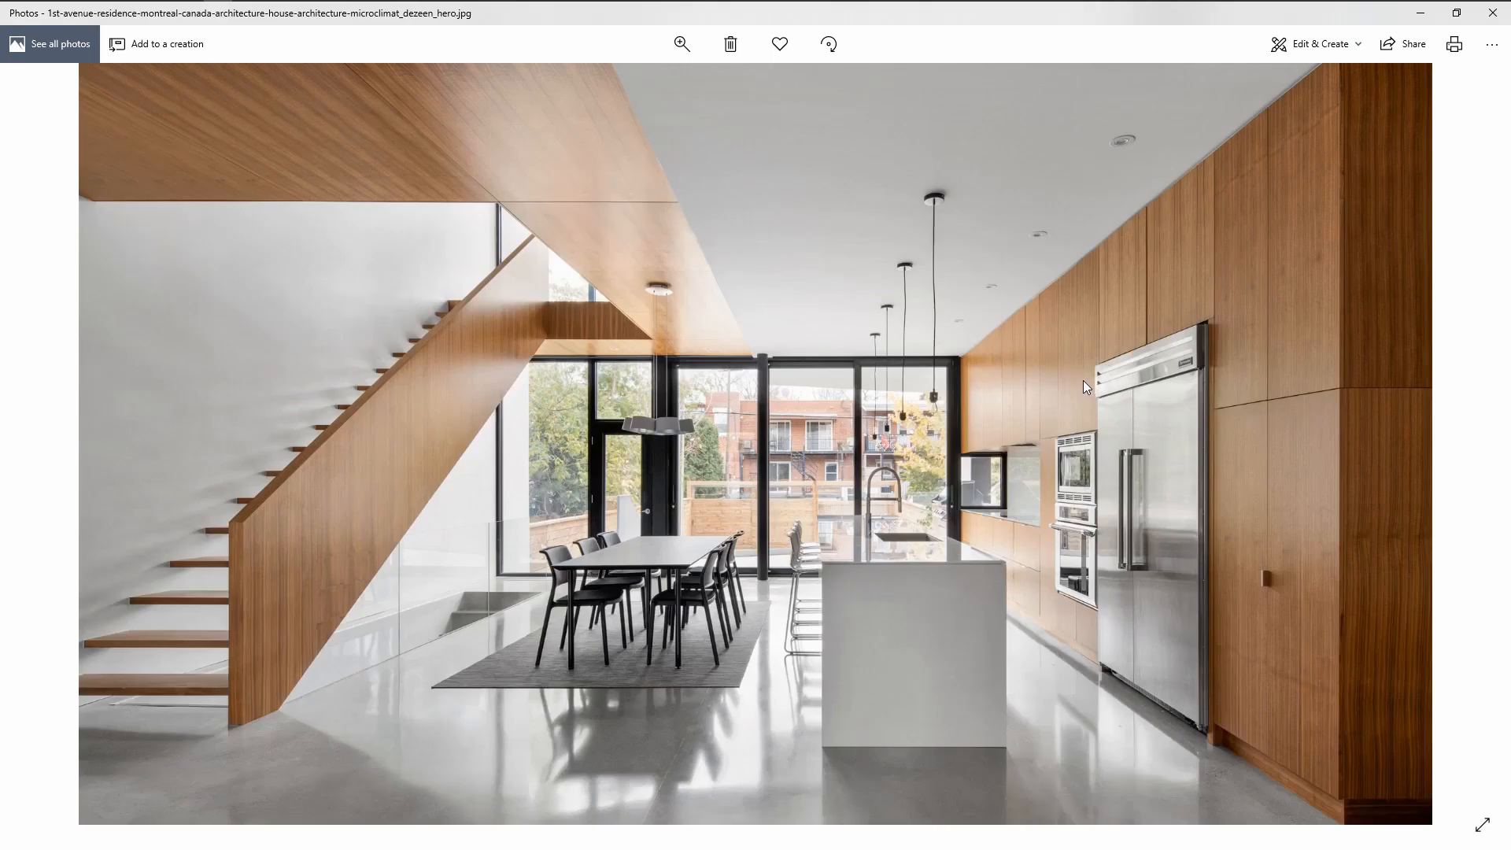
{"action": "key", "text": "alt+Tab"}
{"action": "key", "text": "alt+Tab"}
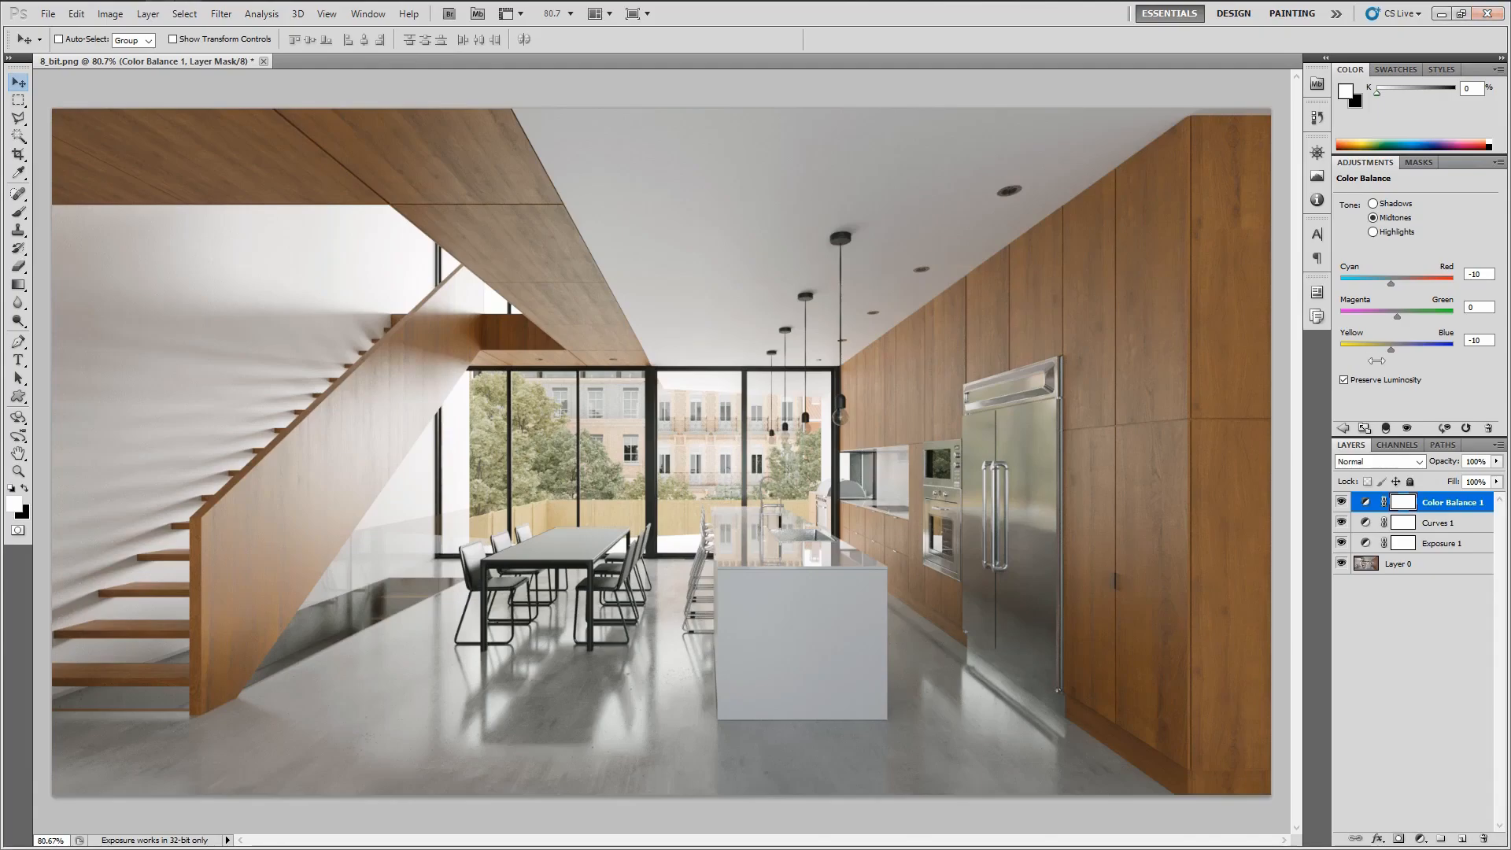
Set the midtones Cyan–Red balance to -8
{"action": "left_click", "coordinate": [1483, 273]}
{"action": "key", "text": "Up"}
{"action": "key", "text": "Up"}
{"action": "left_click", "coordinate": [1485, 273]}
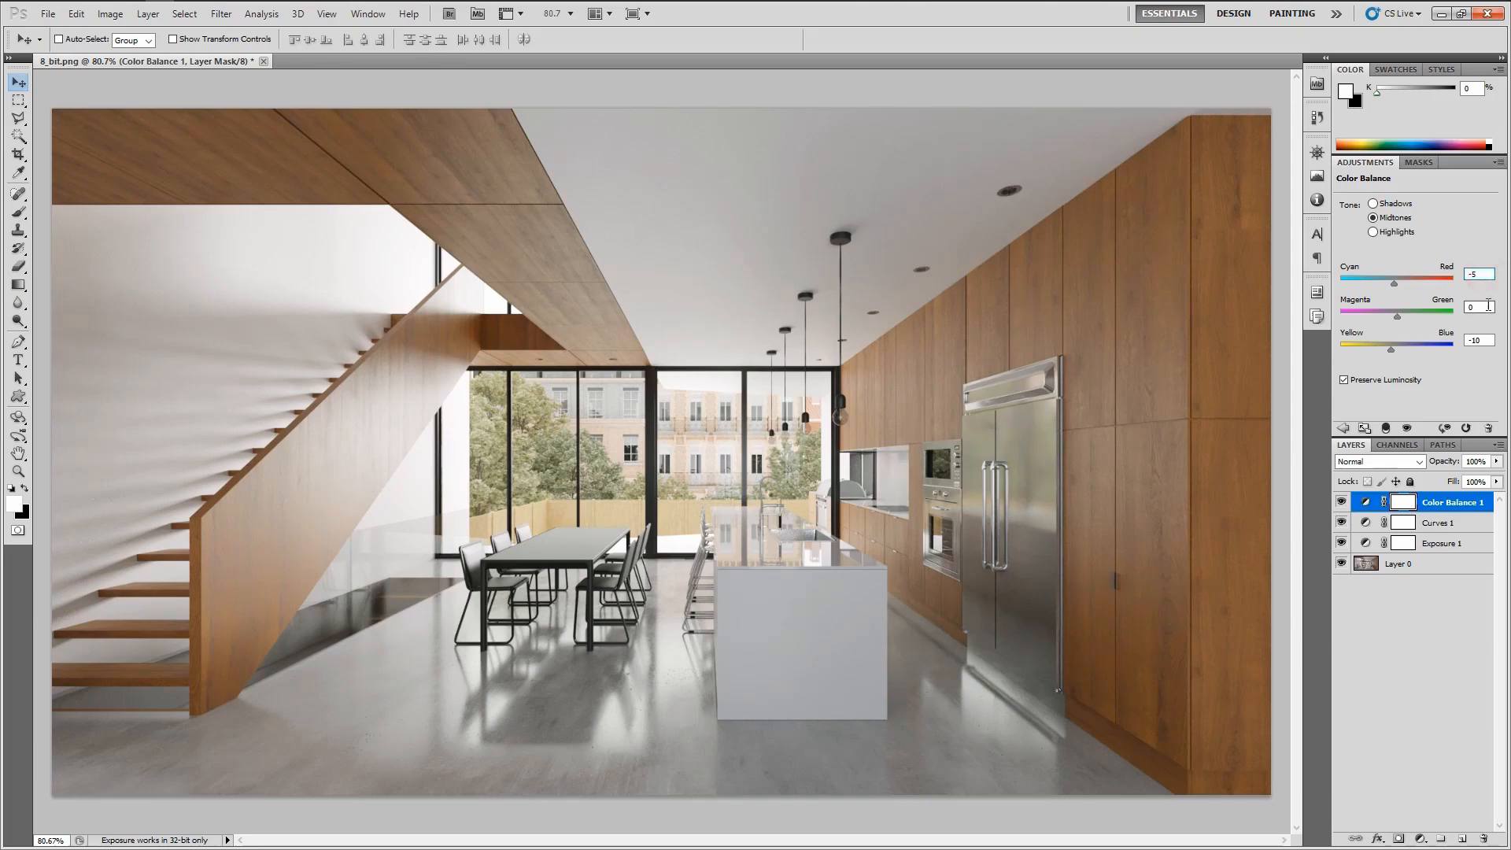
Switch to the shadows tone and try nudging the Magenta–Green balance up and down
{"action": "left_click", "coordinate": [1374, 204]}
{"action": "left_click", "coordinate": [1482, 306]}
{"action": "key", "text": "shift+Down"}
{"action": "key", "text": "shift+Down"}
{"action": "key", "text": "shift+Up"}
{"action": "key", "text": "shift+Up"}
{"action": "key", "text": "shift+Up"}
{"action": "key", "text": "shift+Down"}
{"action": "key", "text": "shift+Down"}
Try nudging the shadows Cyan–Red balance up and down
{"action": "left_click", "coordinate": [1481, 274]}
{"action": "key", "text": "shift+Up"}
{"action": "key", "text": "shift+Up"}
{"action": "key", "text": "shift+Up"}
{"action": "key", "text": "shift+Down"}
{"action": "key", "text": "shift+Down"}
{"action": "key", "text": "shift+Down"}
Try nudging the shadows Yellow–Blue balance up and down
{"action": "left_click", "coordinate": [1481, 338]}
{"action": "key", "text": "shift+Up"}
{"action": "key", "text": "shift+Up"}
{"action": "key", "text": "shift+Up"}
{"action": "key", "text": "shift+Up"}
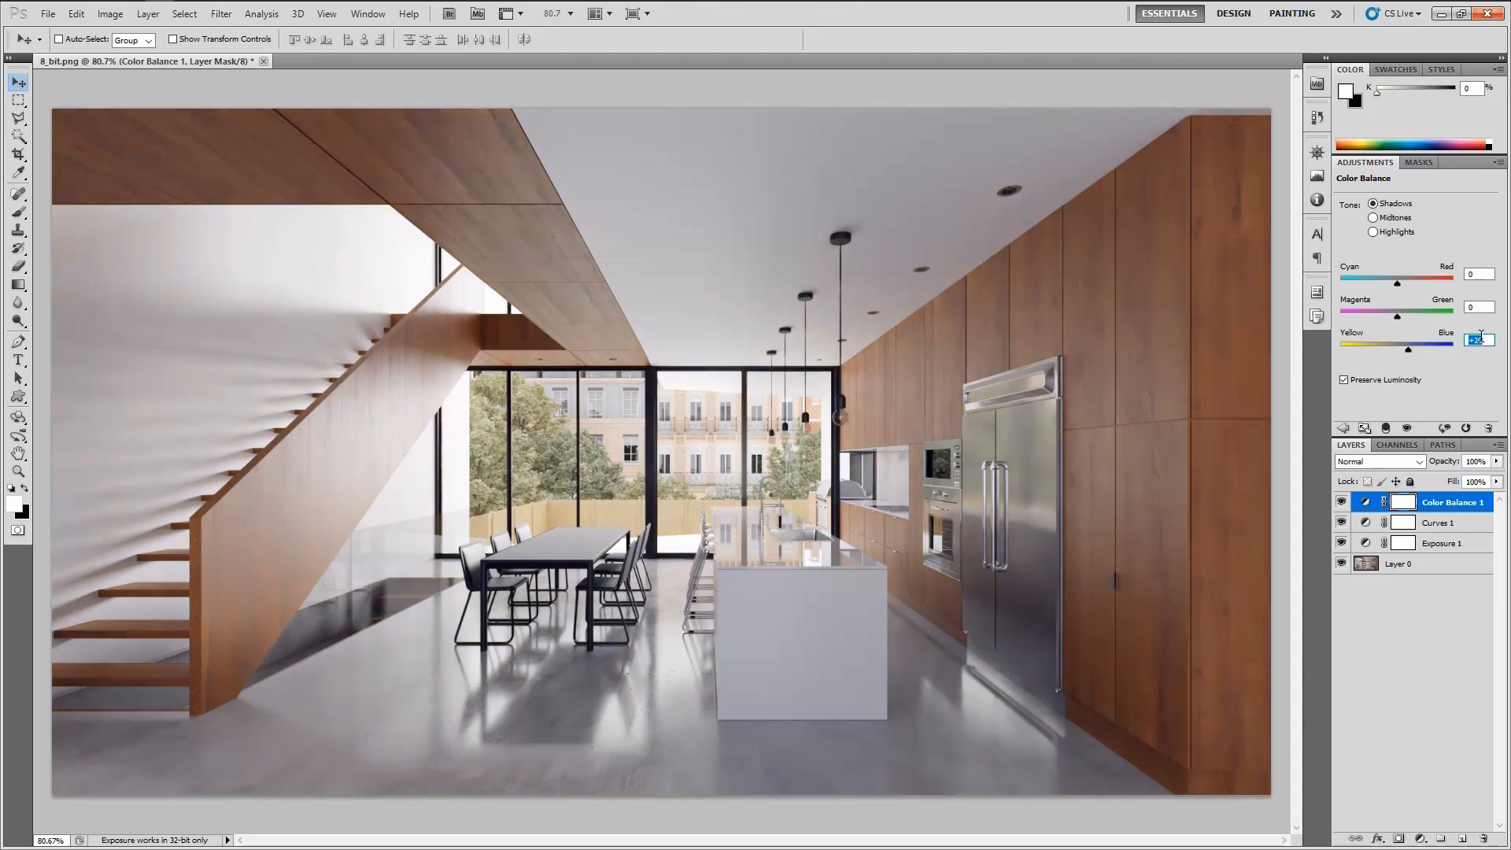
{"action": "key", "text": "shift+Down"}
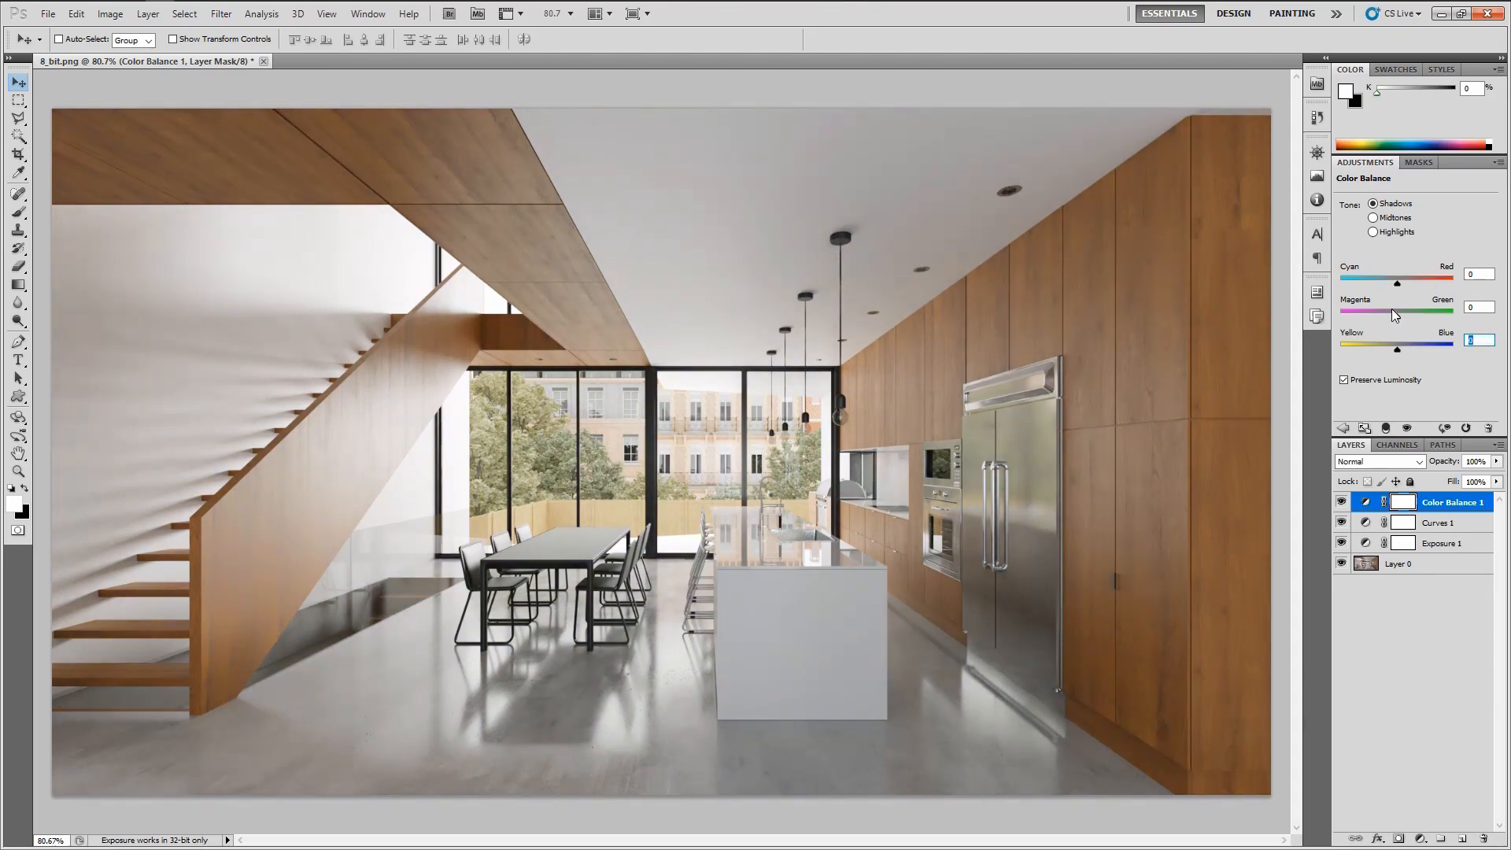
Set the shadows Magenta–Green balance to +3 and nudge the shadows Cyan–Red balance up and down
{"action": "left_click", "coordinate": [1484, 307]}
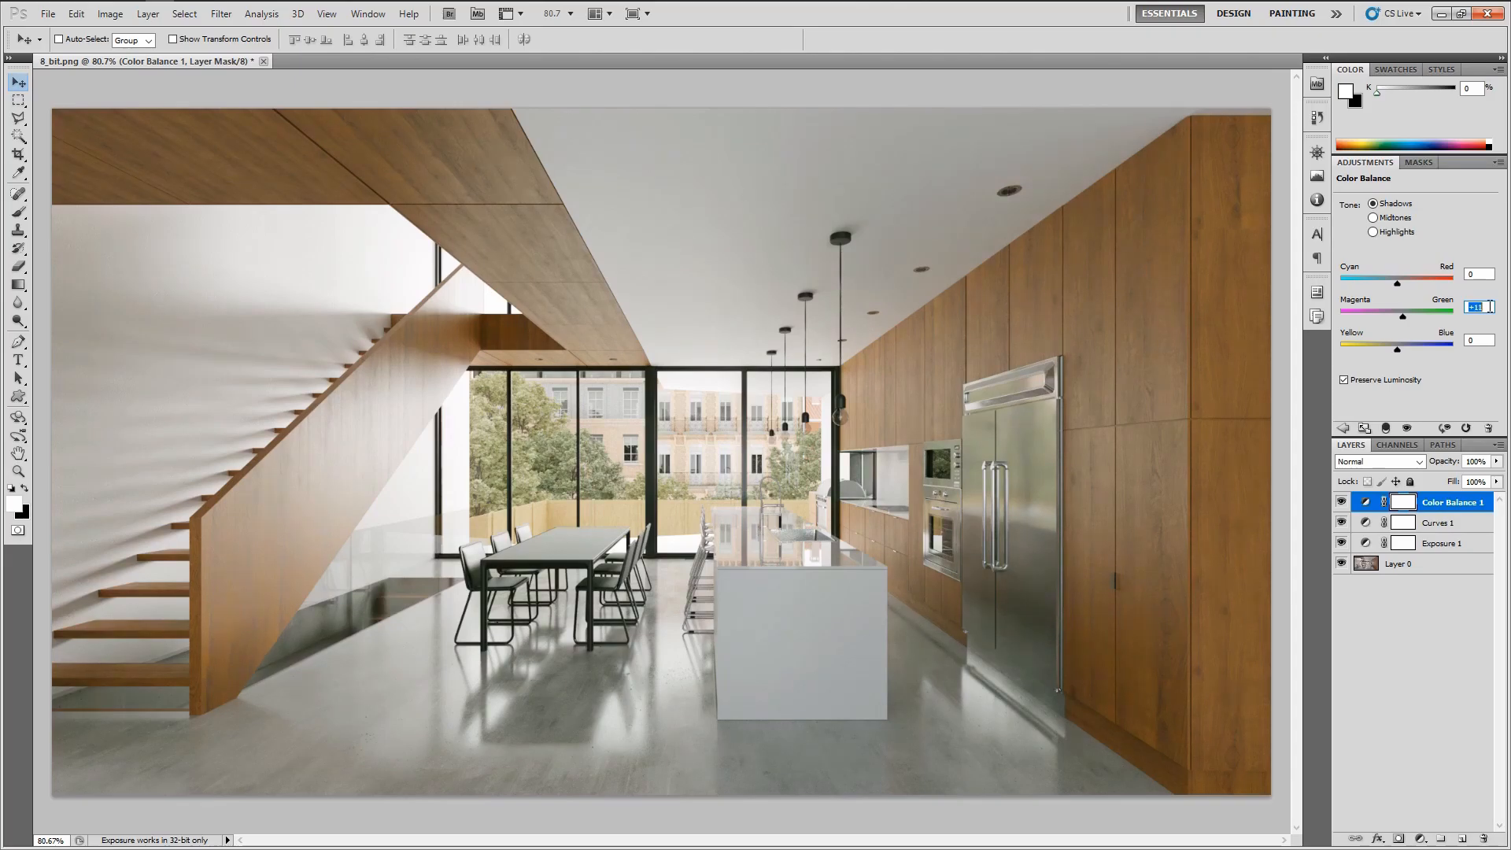
{"action": "key", "text": "Down"}
{"action": "key", "text": "Down"}
{"action": "key", "text": "Down"}
{"action": "key", "text": "Down"}
{"action": "key", "text": "Down"}
{"action": "key", "text": "Down"}
{"action": "key", "text": "Down"}
{"action": "key", "text": "Down"}
{"action": "key", "text": "Down"}
{"action": "key", "text": "Down"}
{"action": "key", "text": "Down"}
{"action": "key", "text": "Down"}
{"action": "key", "text": "Down"}
{"action": "key", "text": "Down"}
{"action": "left_click", "coordinate": [1479, 273]}
{"action": "key", "text": "Up"}
{"action": "key", "text": "Up"}
{"action": "key", "text": "Up"}
{"action": "key", "text": "Down"}
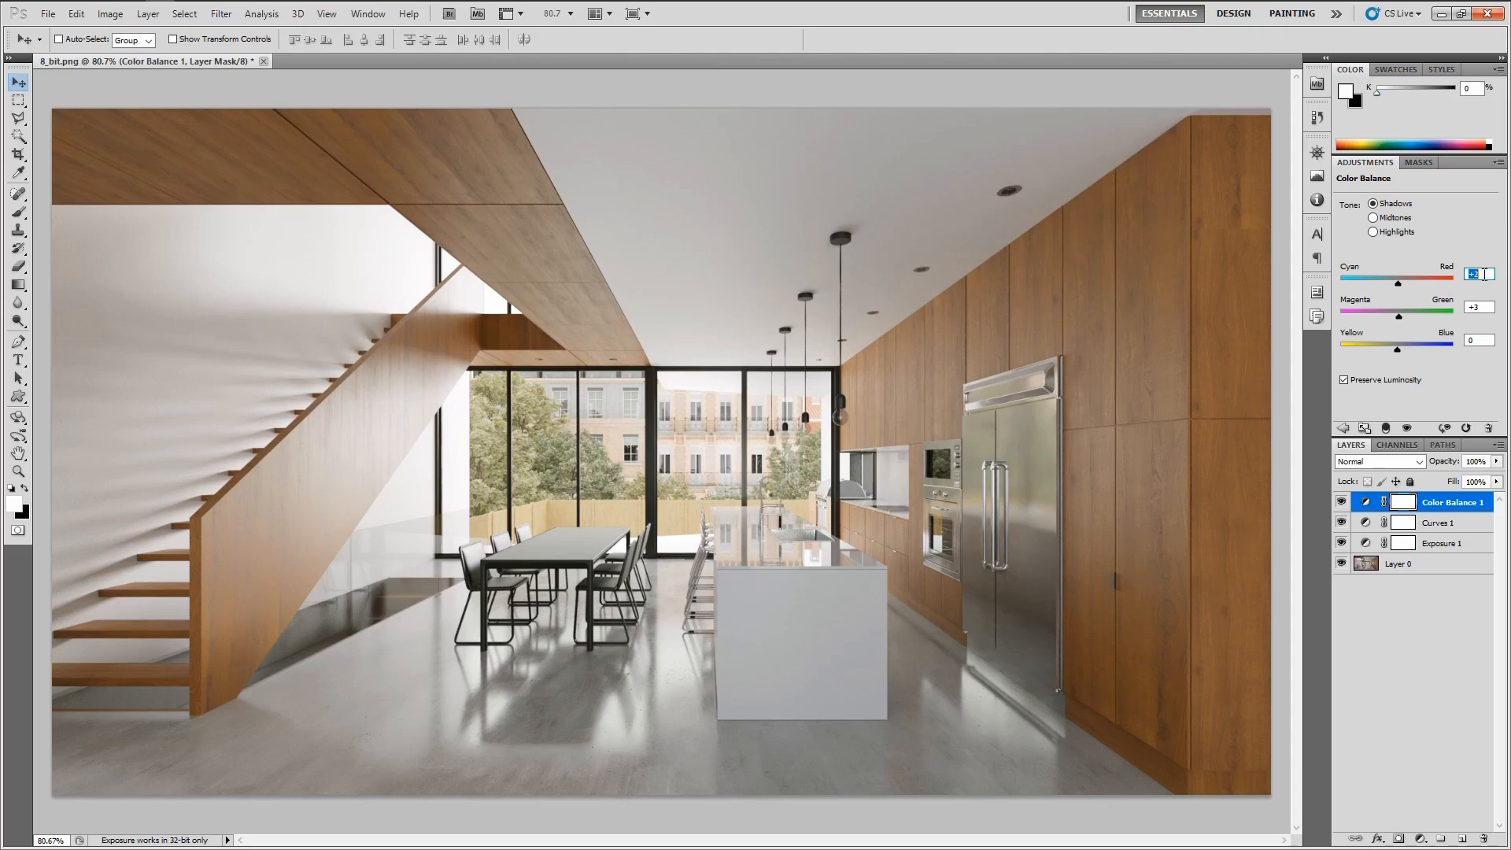
Switch to the highlights tone and set its Yellow–Blue balance to 5
{"action": "left_click", "coordinate": [1373, 232]}
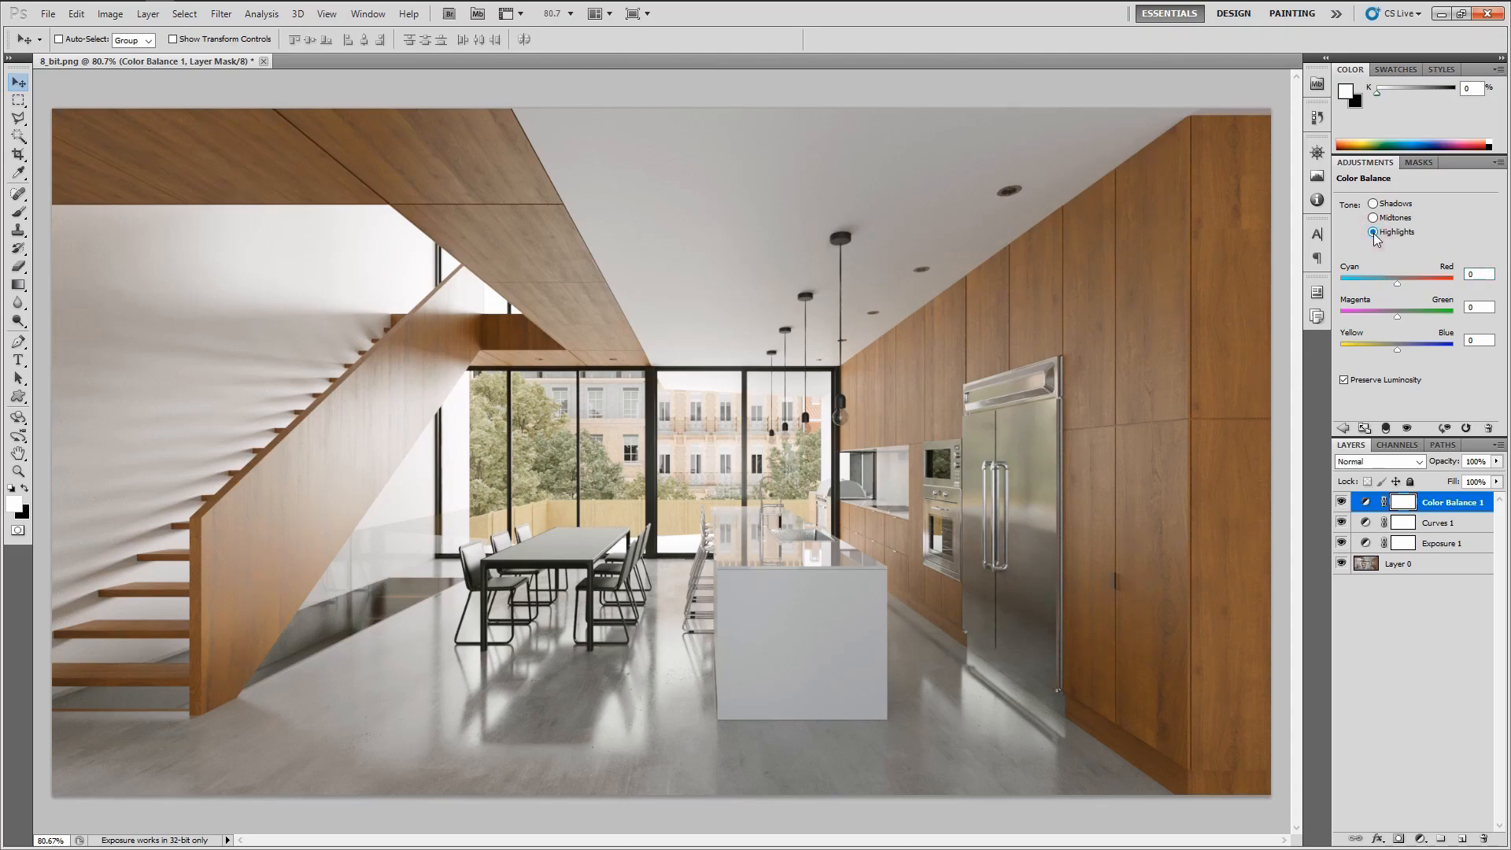
{"action": "left_click", "coordinate": [1480, 340]}
{"action": "key", "text": "shift+Up"}
{"action": "type", "text": "5"}
{"action": "key", "text": "Return"}
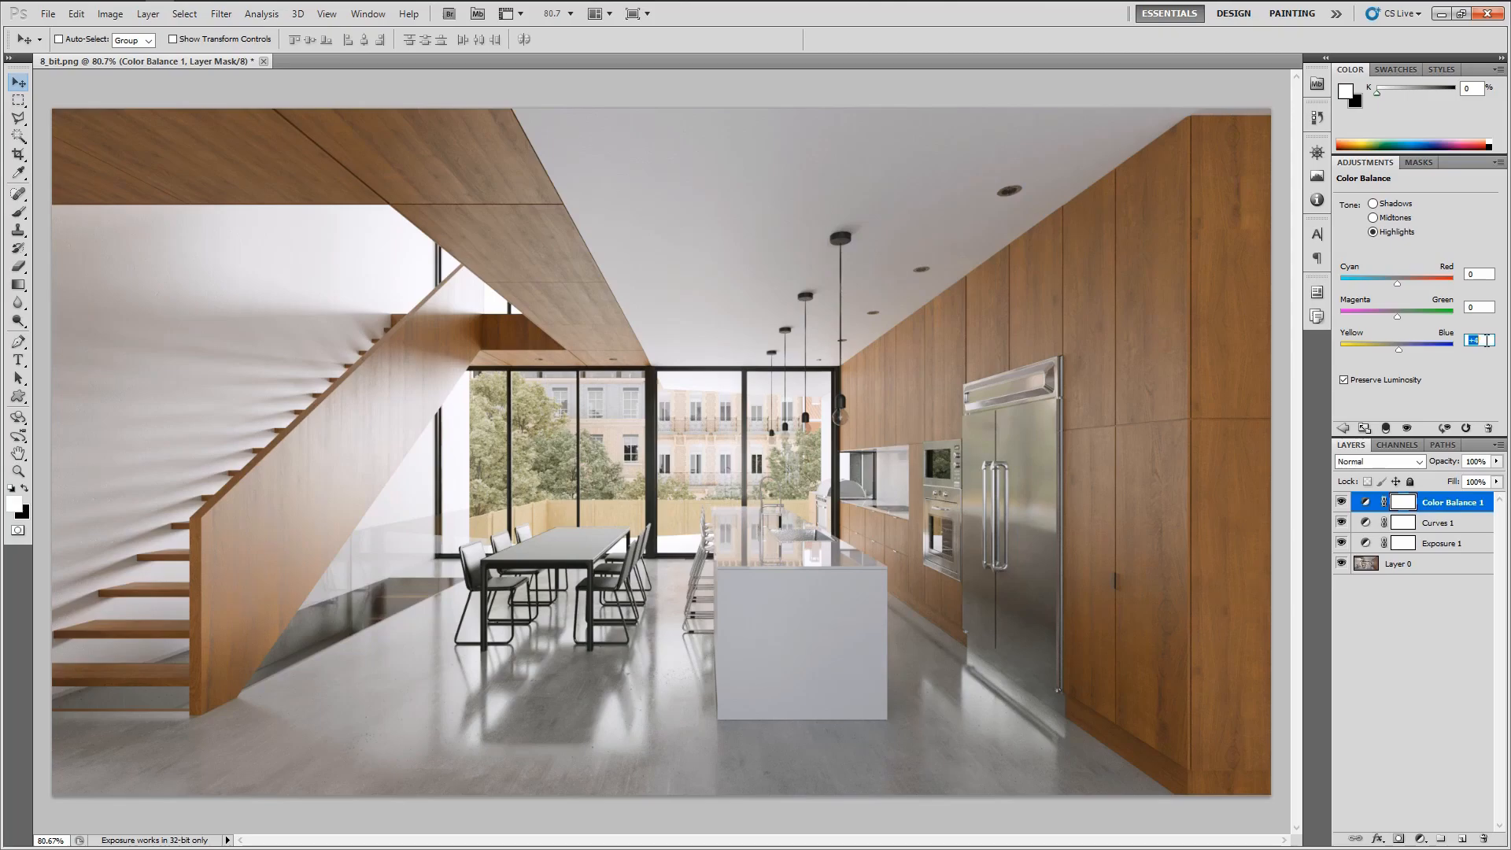
{"action": "left_click", "coordinate": [1486, 341]}
{"action": "left_click", "coordinate": [1444, 630]}
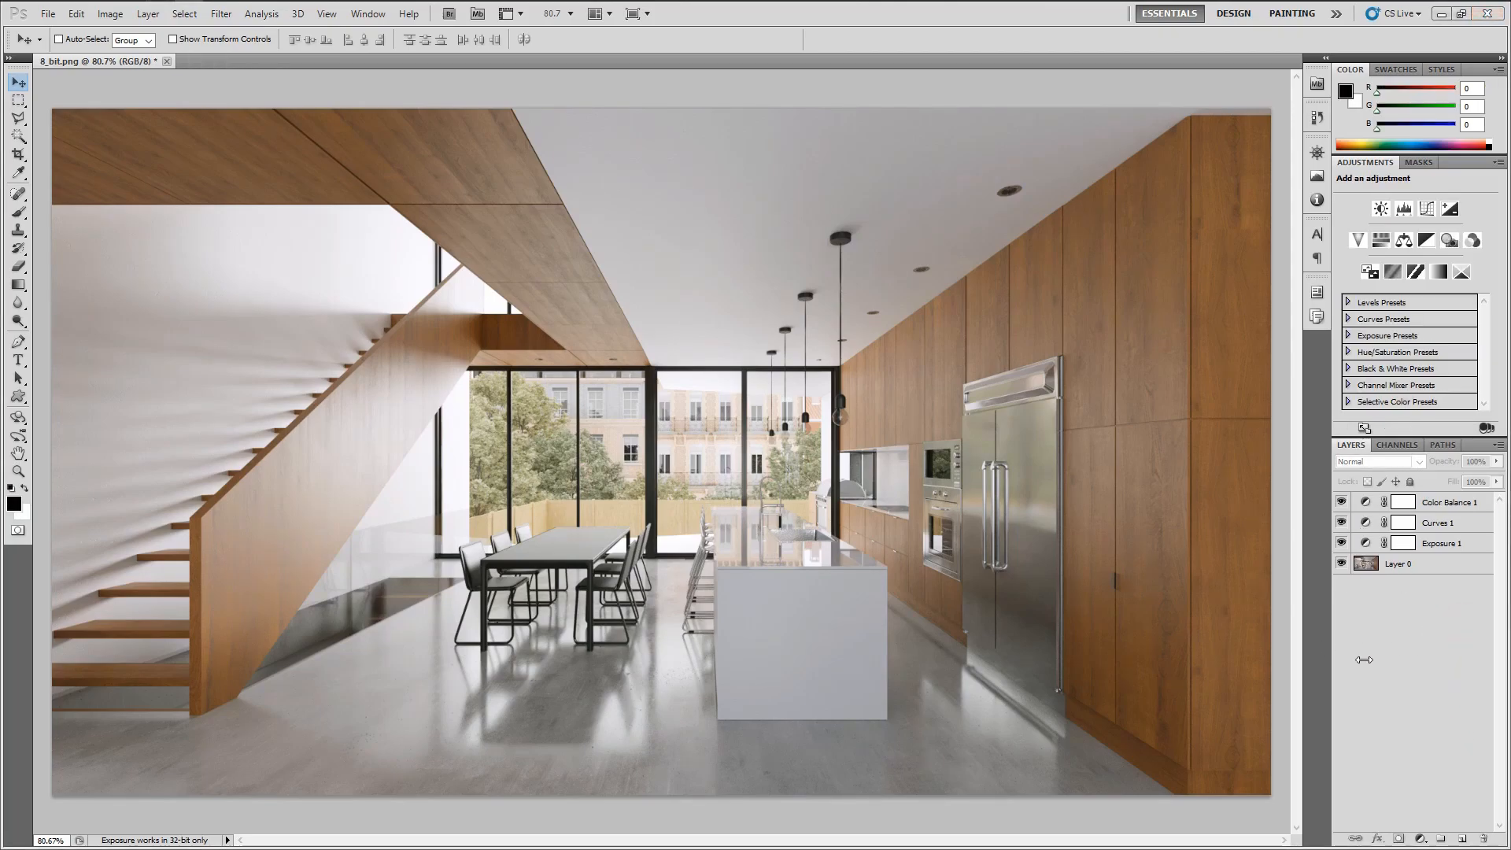
Compare the render with and without the Color Balance layer against the reference photo
{"action": "left_click", "coordinate": [1341, 502]}
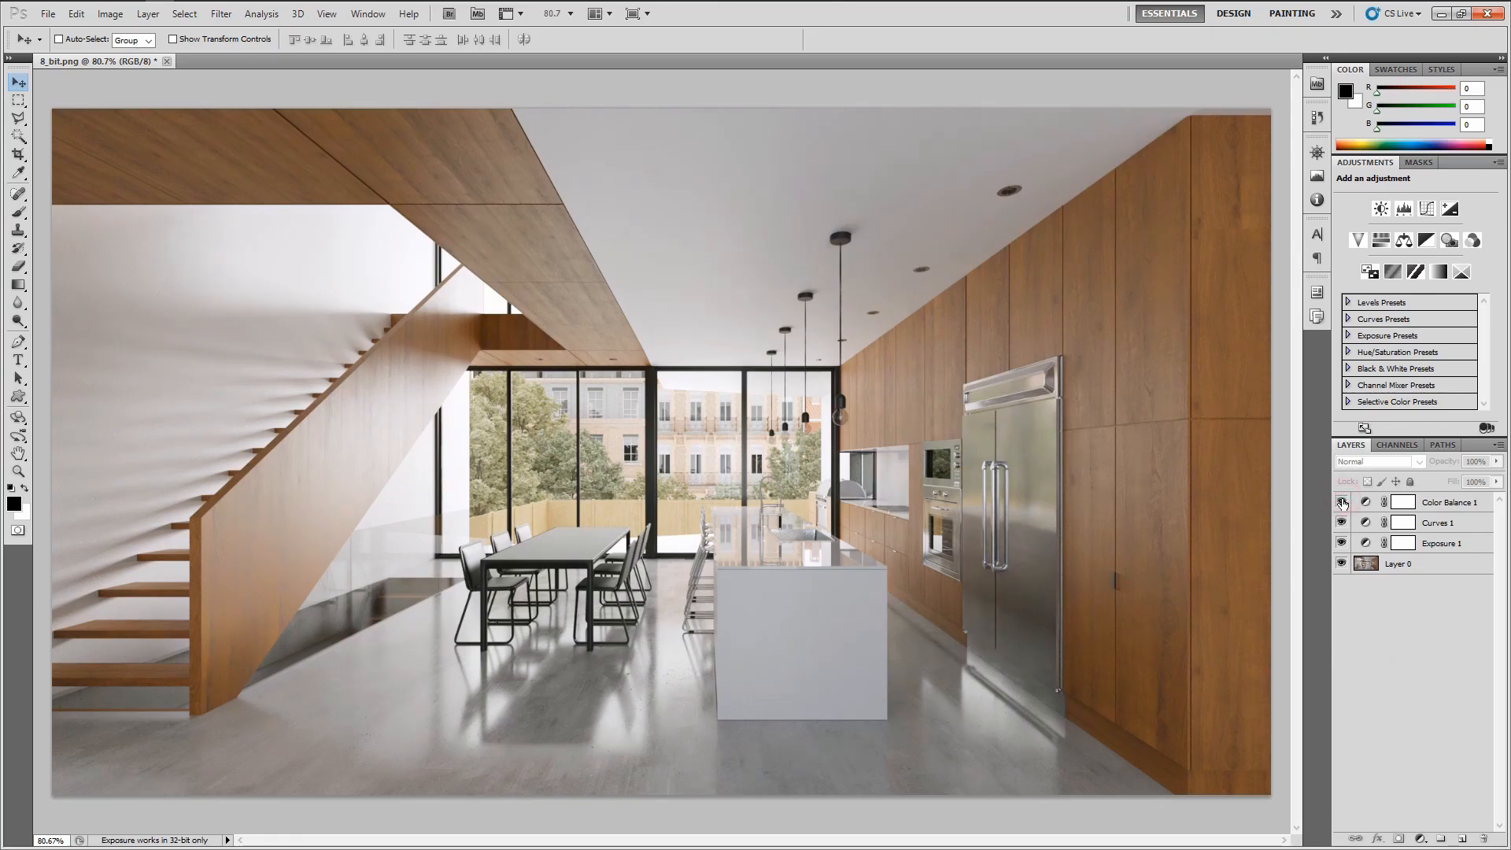
{"action": "left_click", "coordinate": [1341, 502]}
{"action": "left_click", "coordinate": [1343, 502]}
{"action": "key", "text": "alt+Tab"}
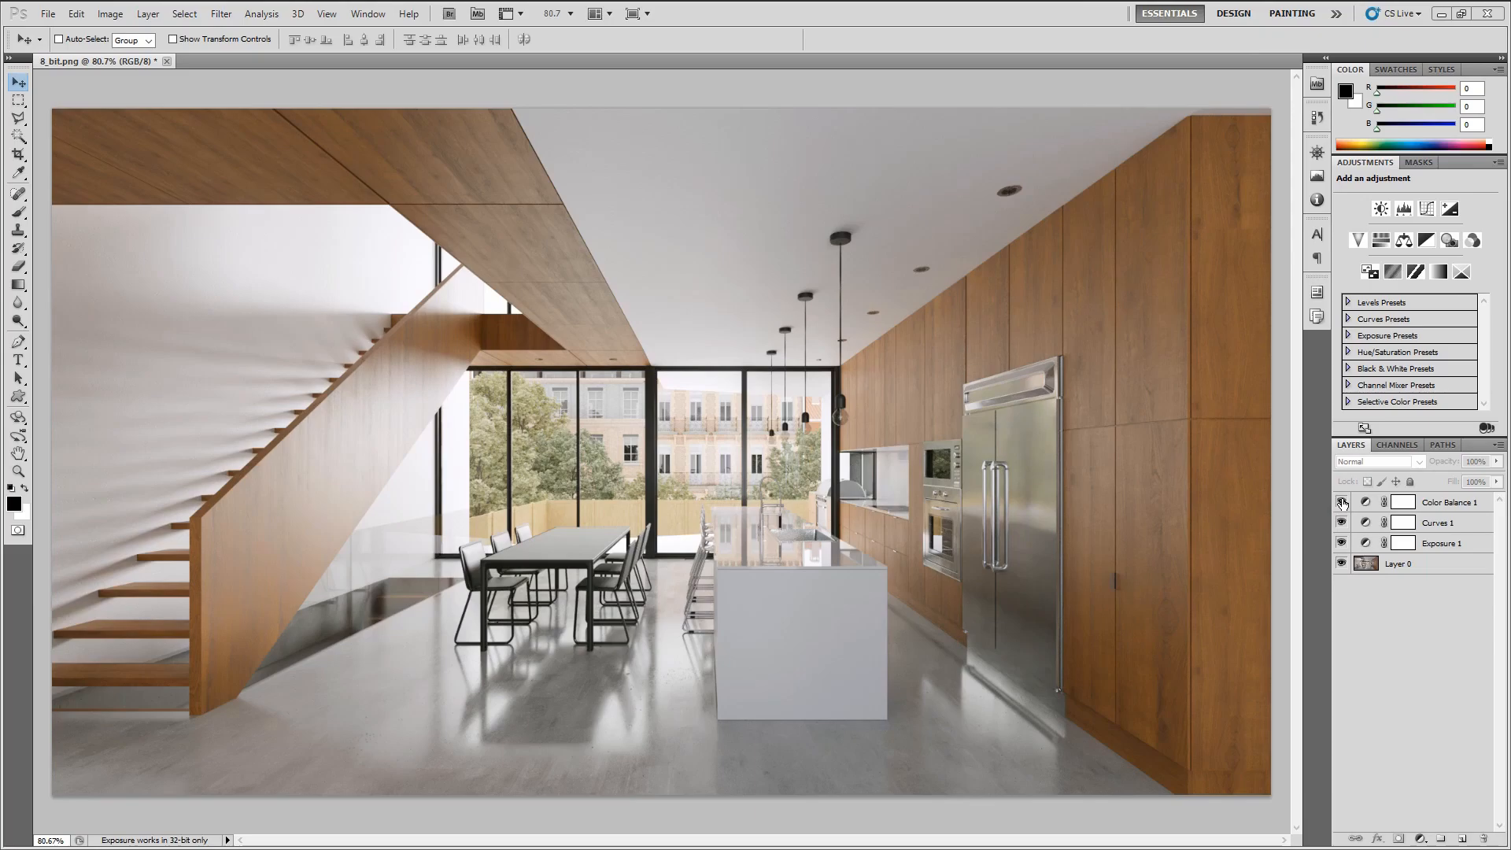
{"action": "key", "text": "alt+Tab"}
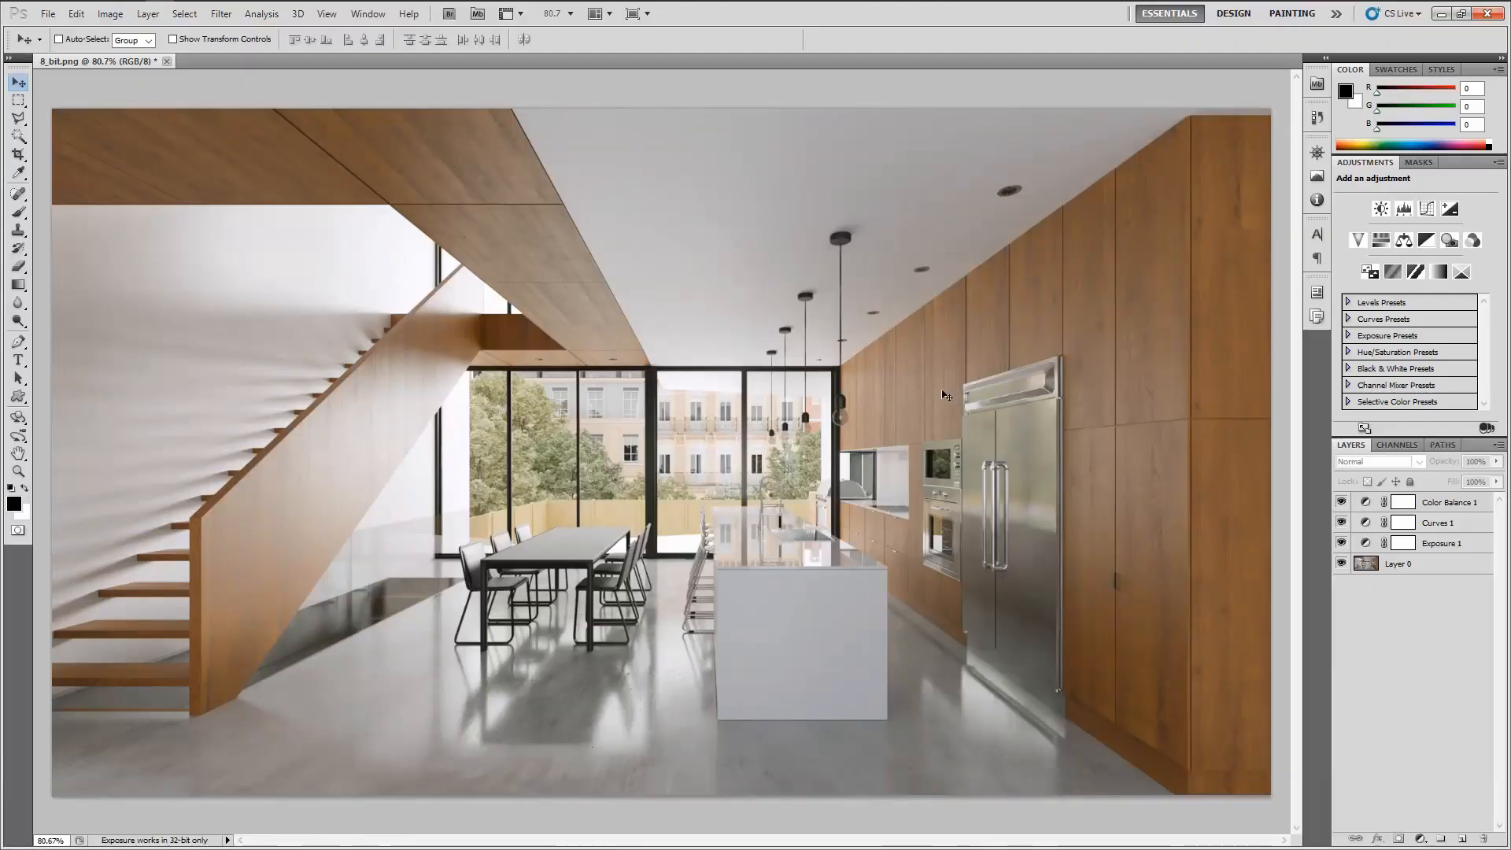
{"action": "key", "text": "alt+Tab"}
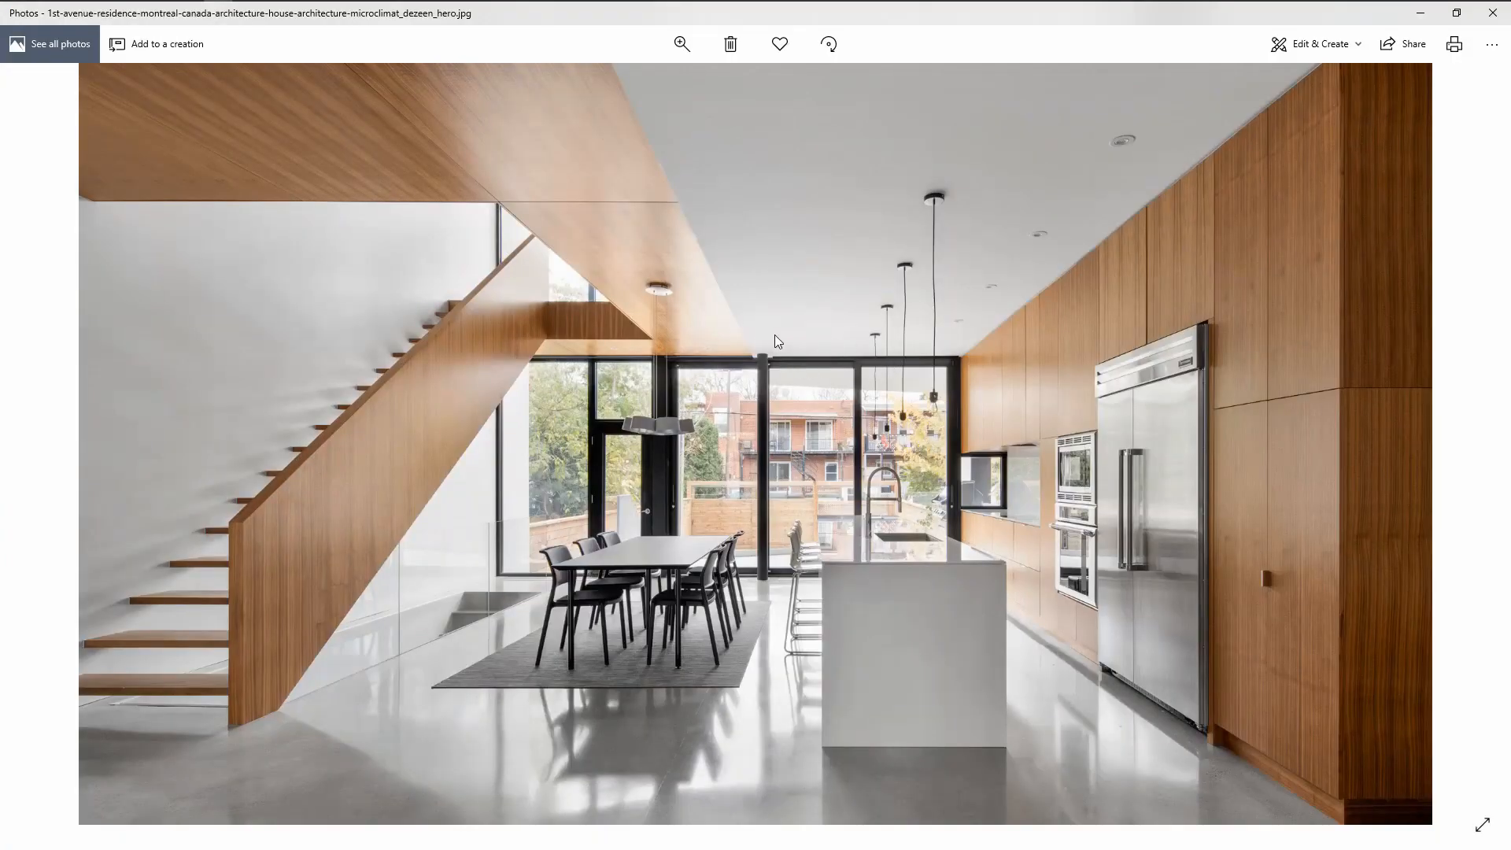
{"action": "key", "text": "alt+Tab"}
{"action": "key", "text": "alt+Tab"}
{"action": "key", "text": "alt+Tab"}
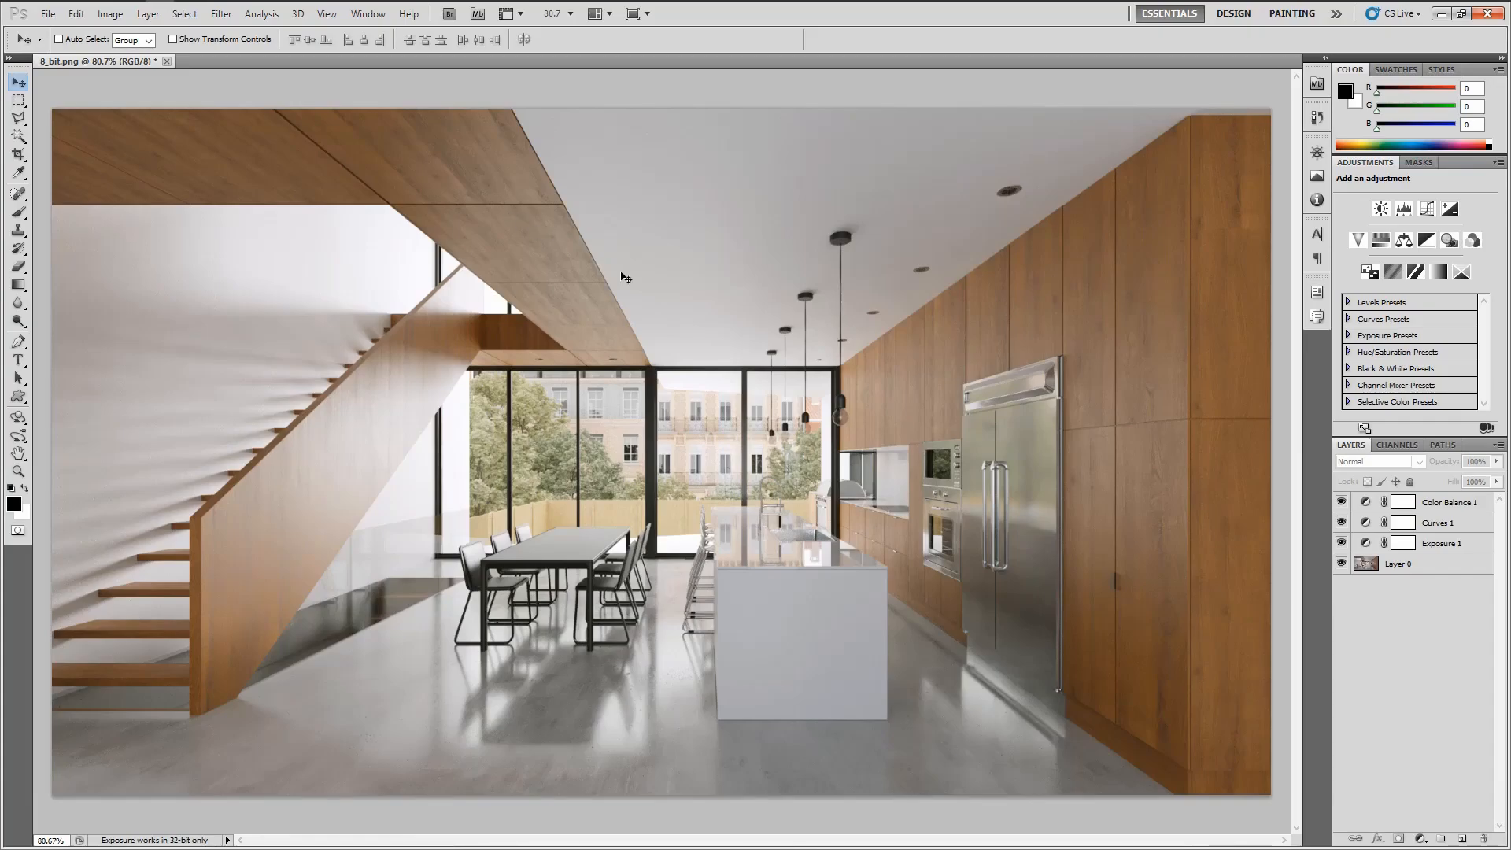
{"action": "key", "text": "alt+Tab"}
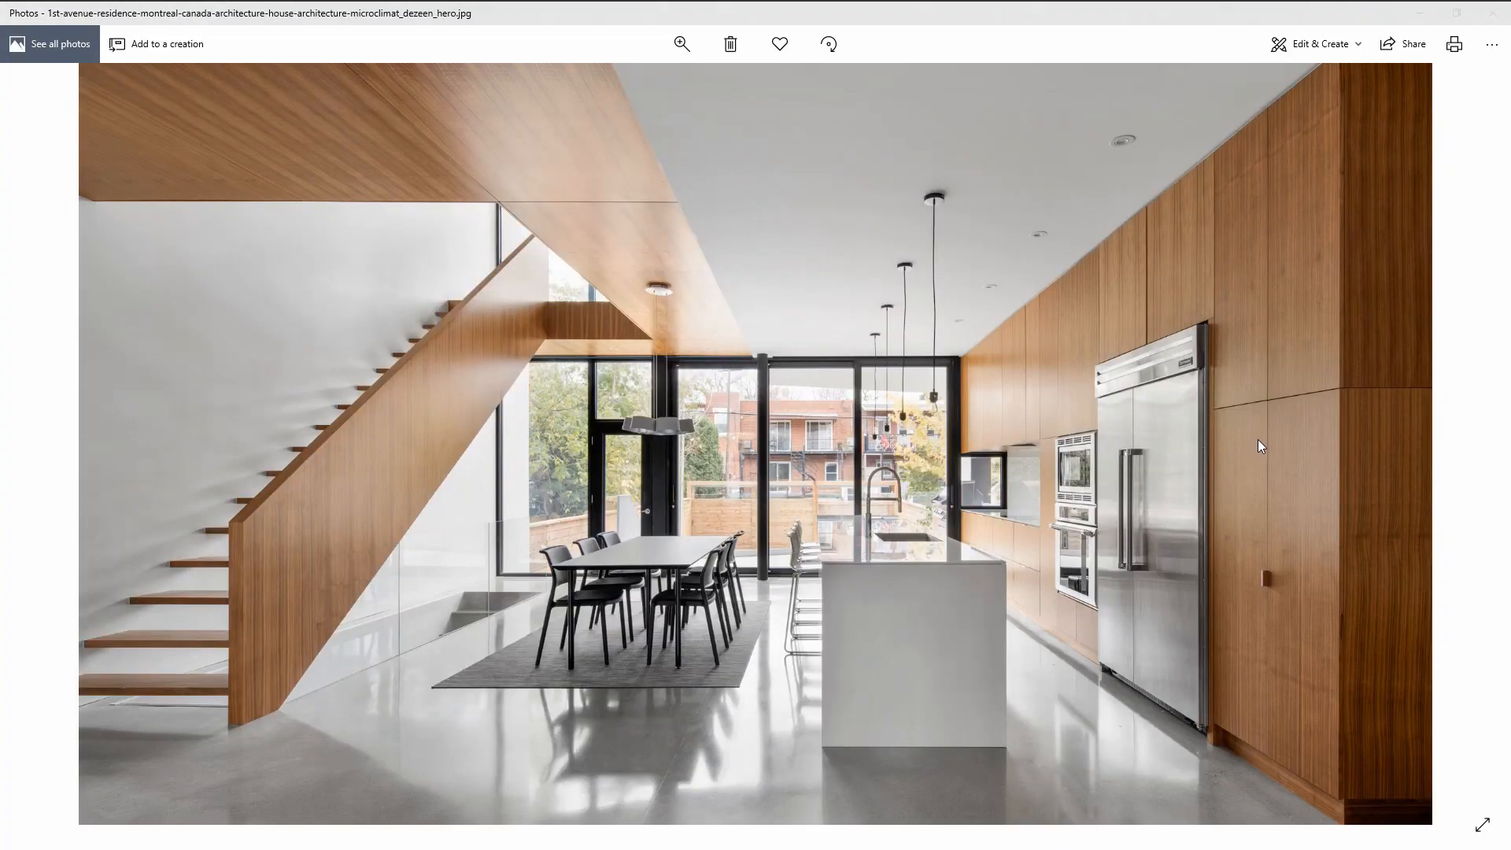
{"action": "key", "text": "alt+Tab"}
Reopen the Color Balance layer and set the midtones Yellow–Blue balance to -7
{"action": "left_click", "coordinate": [1456, 510]}
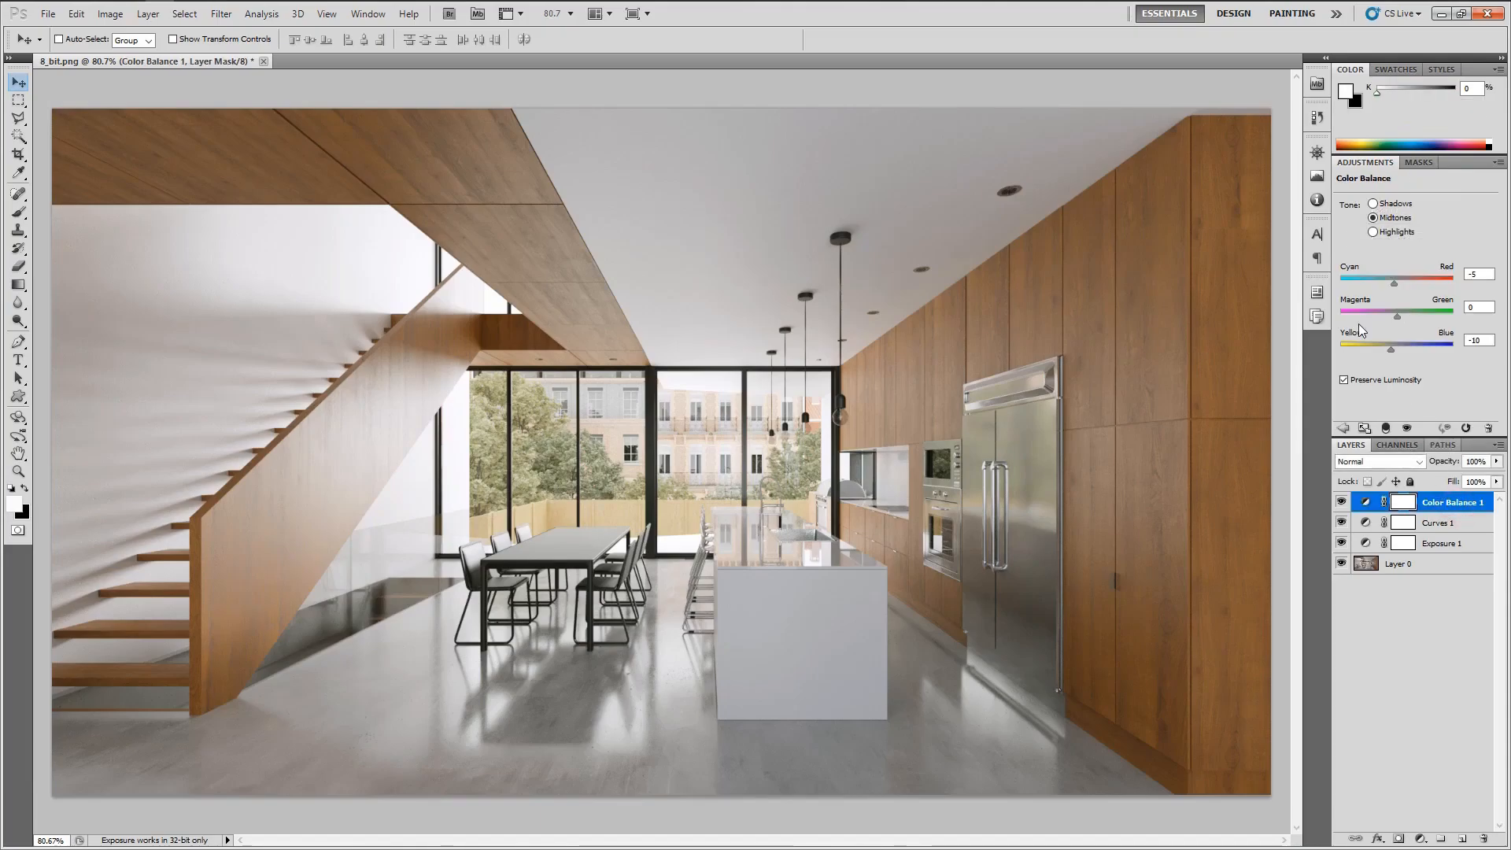
{"action": "left_click", "coordinate": [1489, 342]}
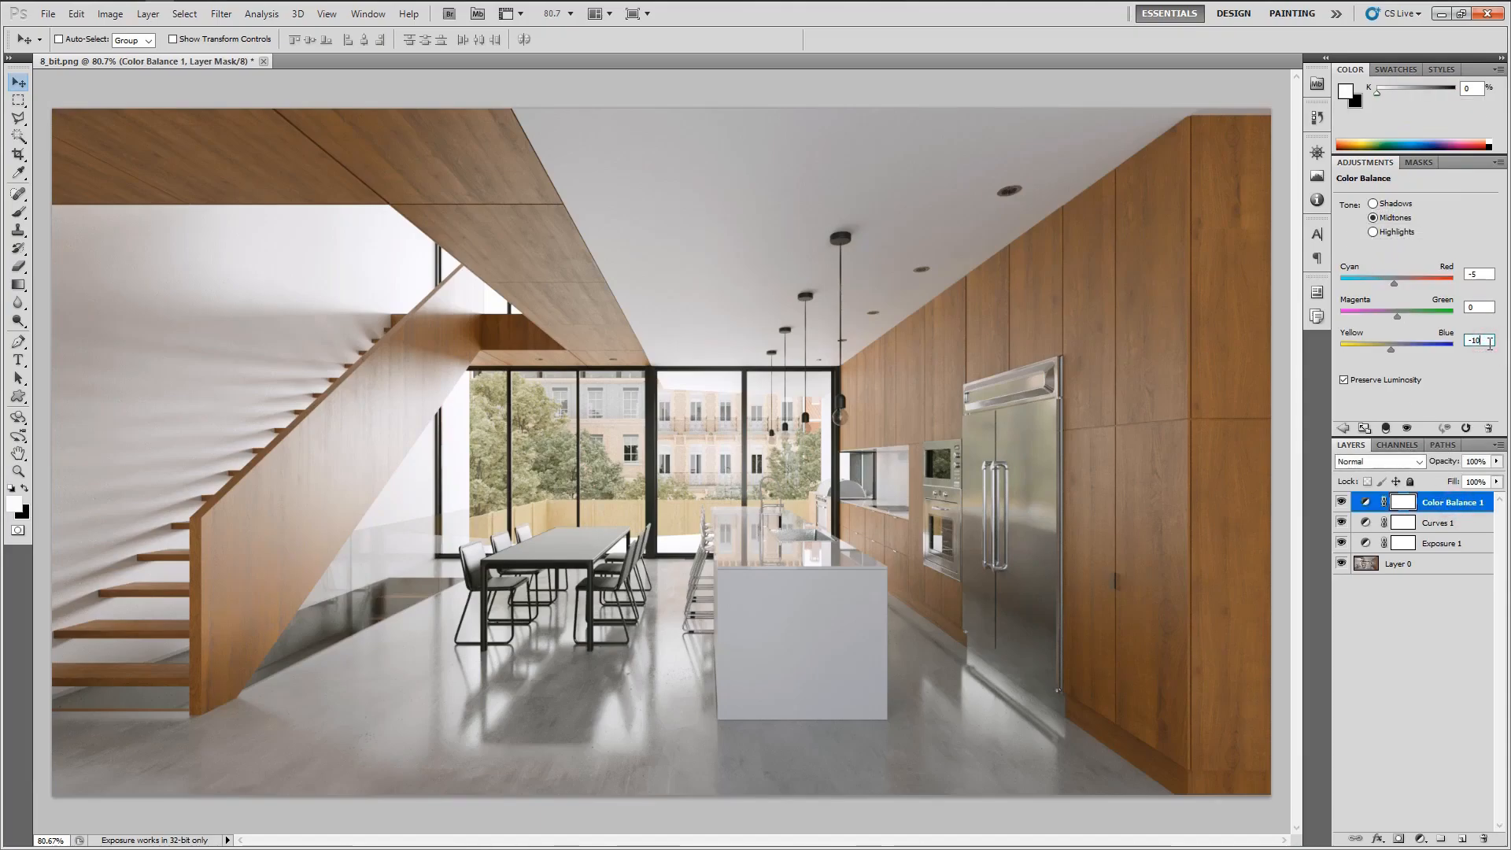
{"action": "key", "text": "Up"}
{"action": "key", "text": "Up"}
{"action": "key", "text": "Up"}
{"action": "key", "text": "Up"}
{"action": "key", "text": "Down"}
{"action": "key", "text": "Down"}
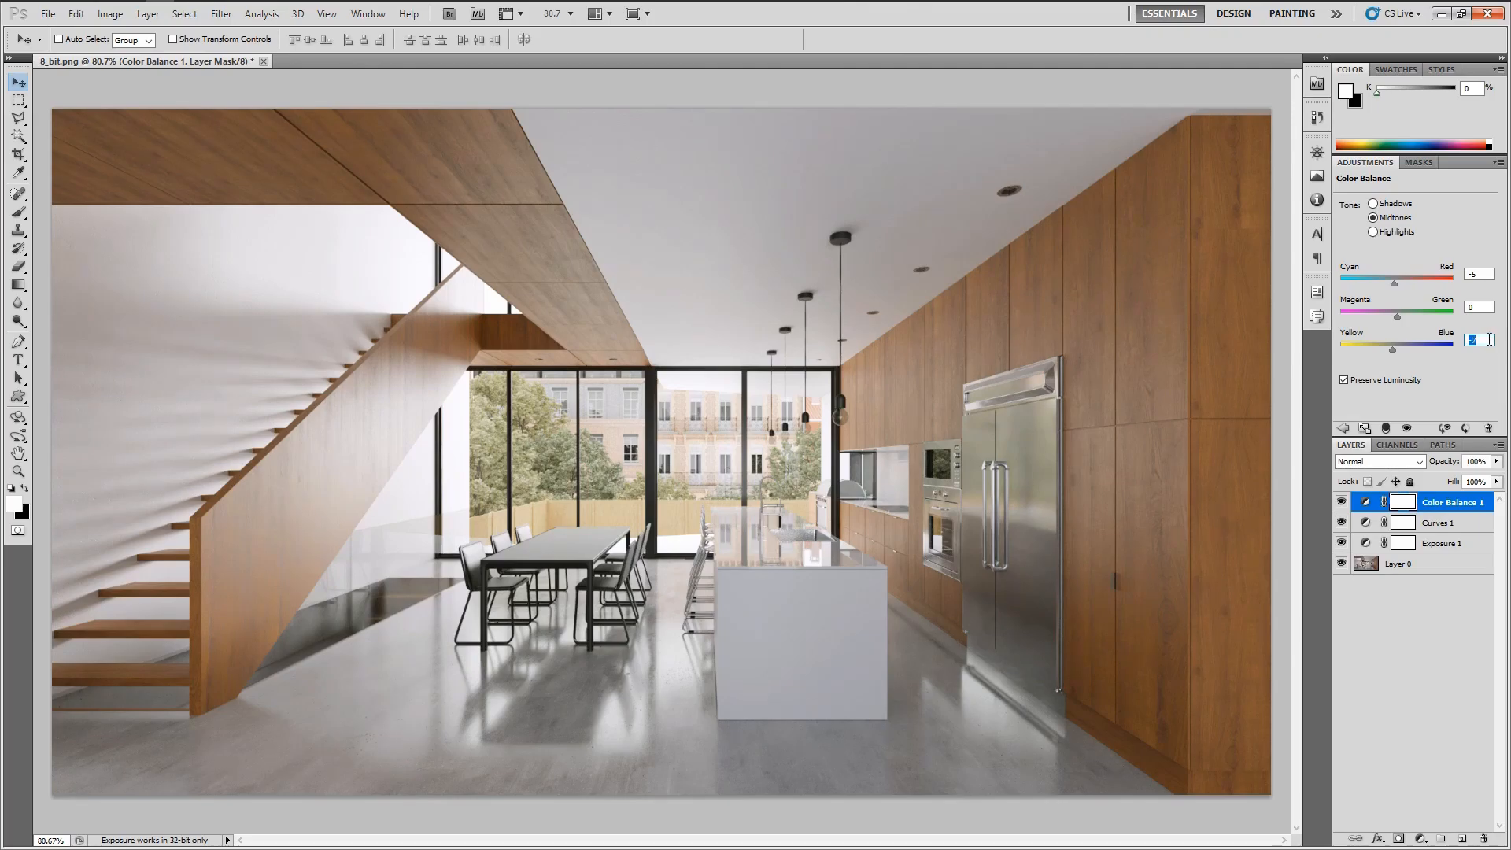
Toggle the adjustment layers' visibility to compare the graded render with the original
{"action": "left_click", "coordinate": [1373, 636]}
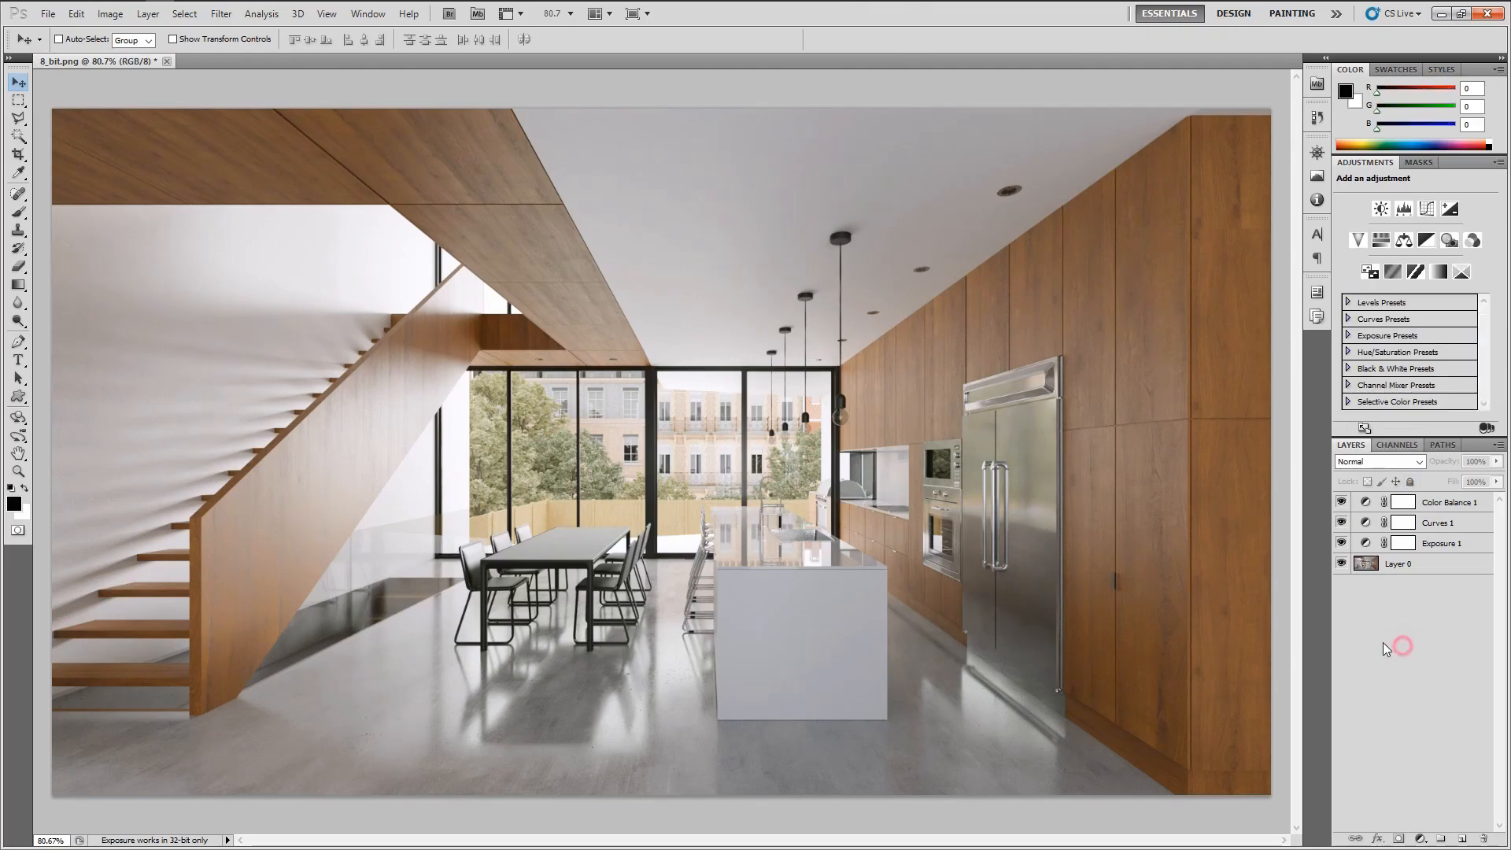
{"action": "left_click", "coordinate": [1341, 502]}
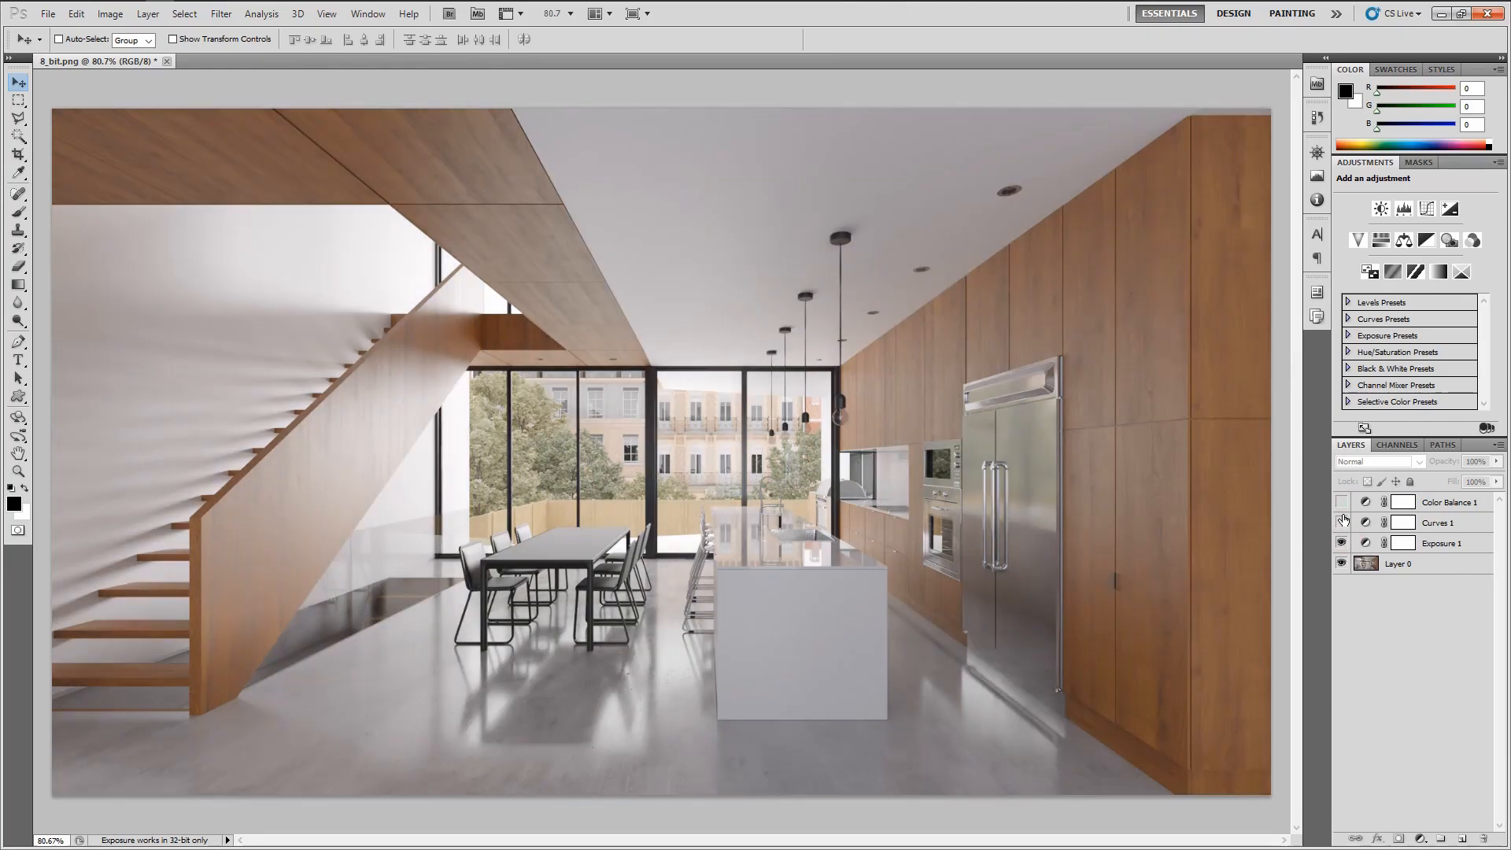
{"action": "left_click", "coordinate": [1342, 502]}
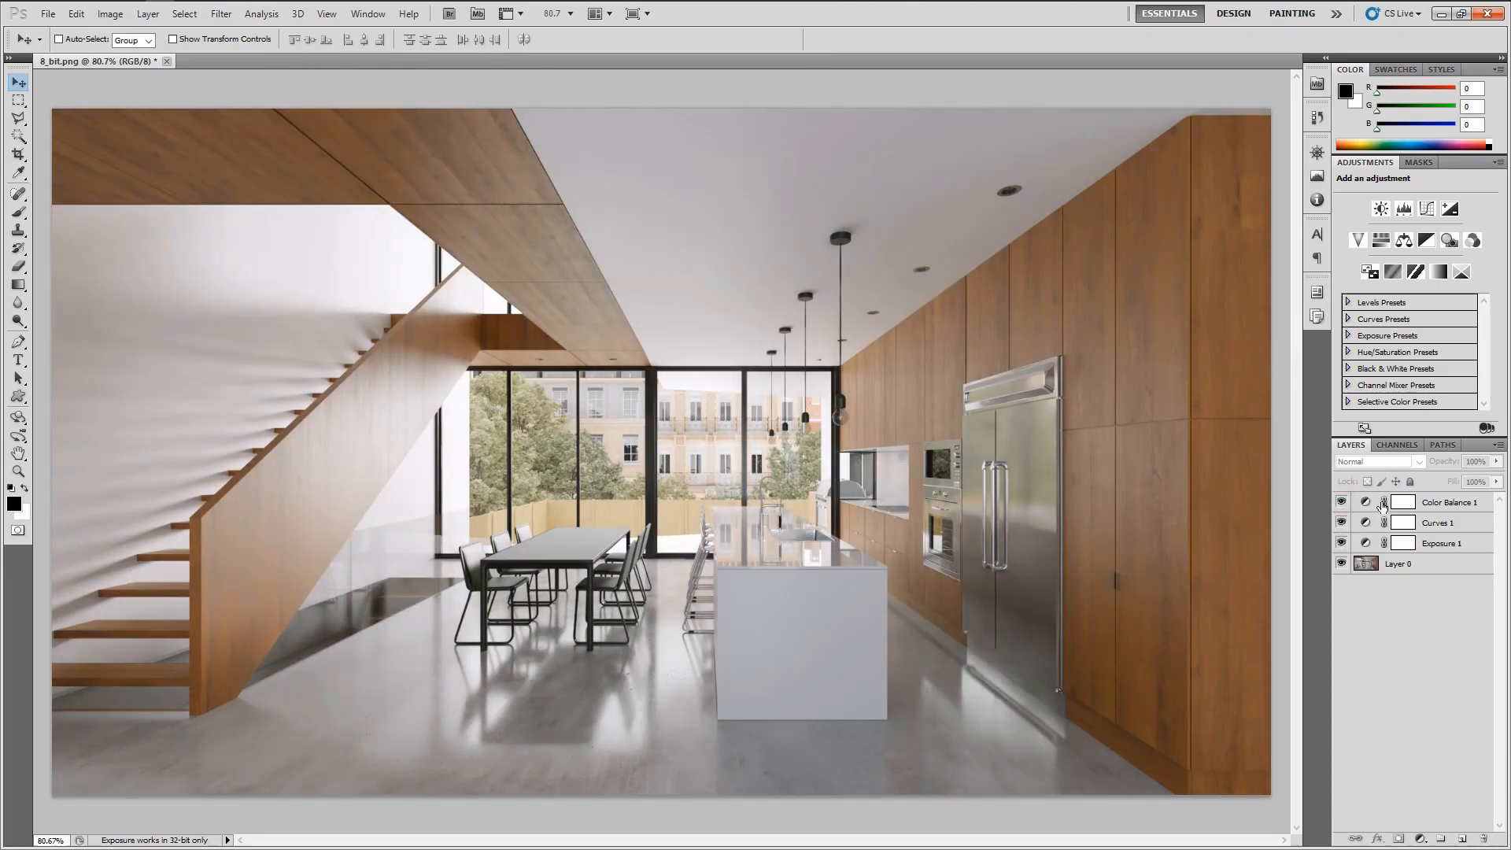
{"action": "left_click", "coordinate": [1342, 501]}
{"action": "left_click", "coordinate": [1341, 522]}
{"action": "left_click", "coordinate": [1342, 543]}
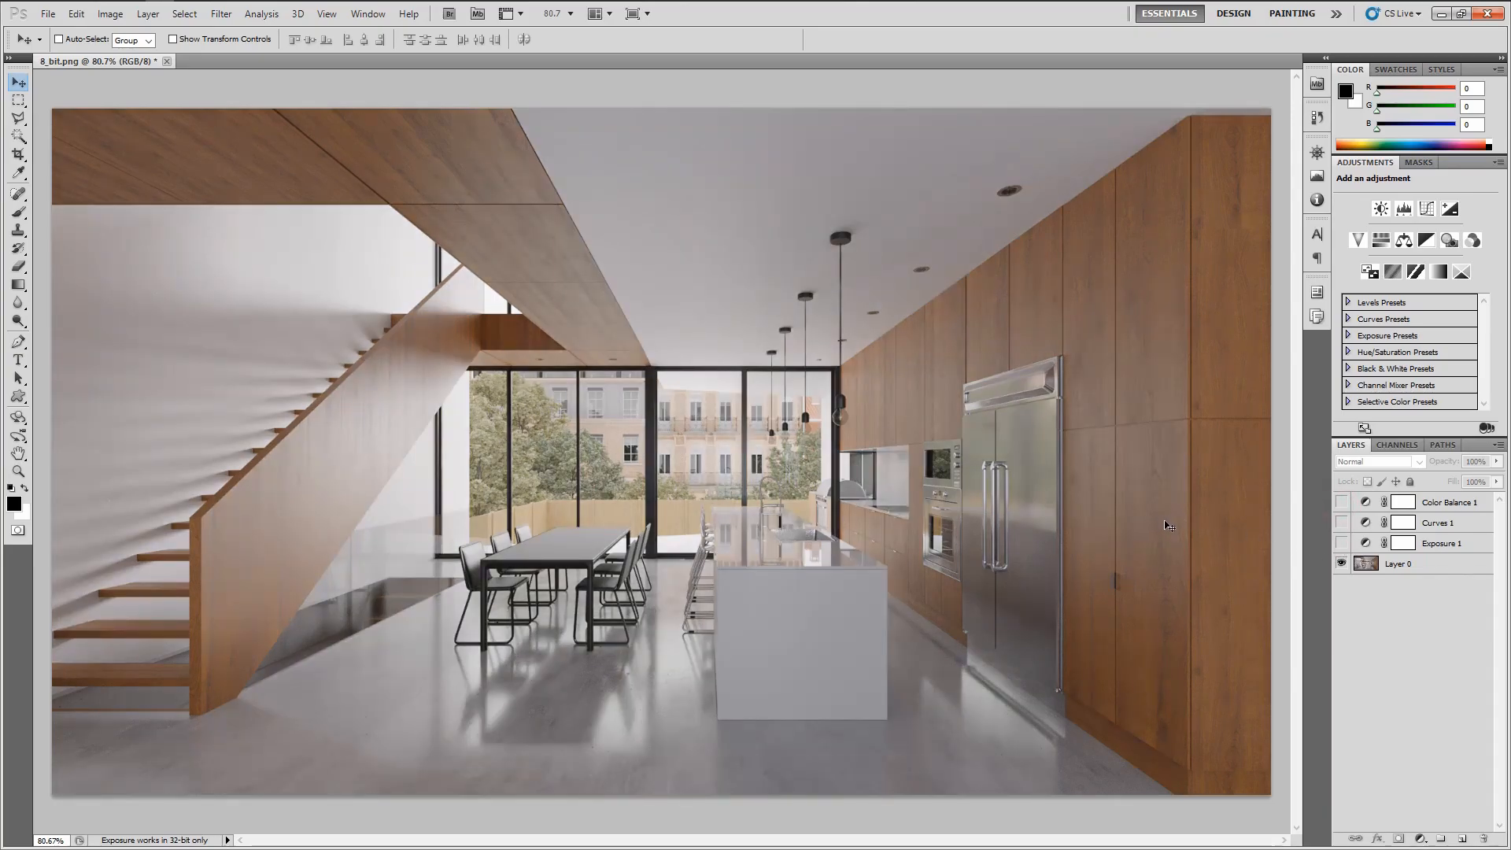
{"action": "left_click", "coordinate": [1342, 543]}
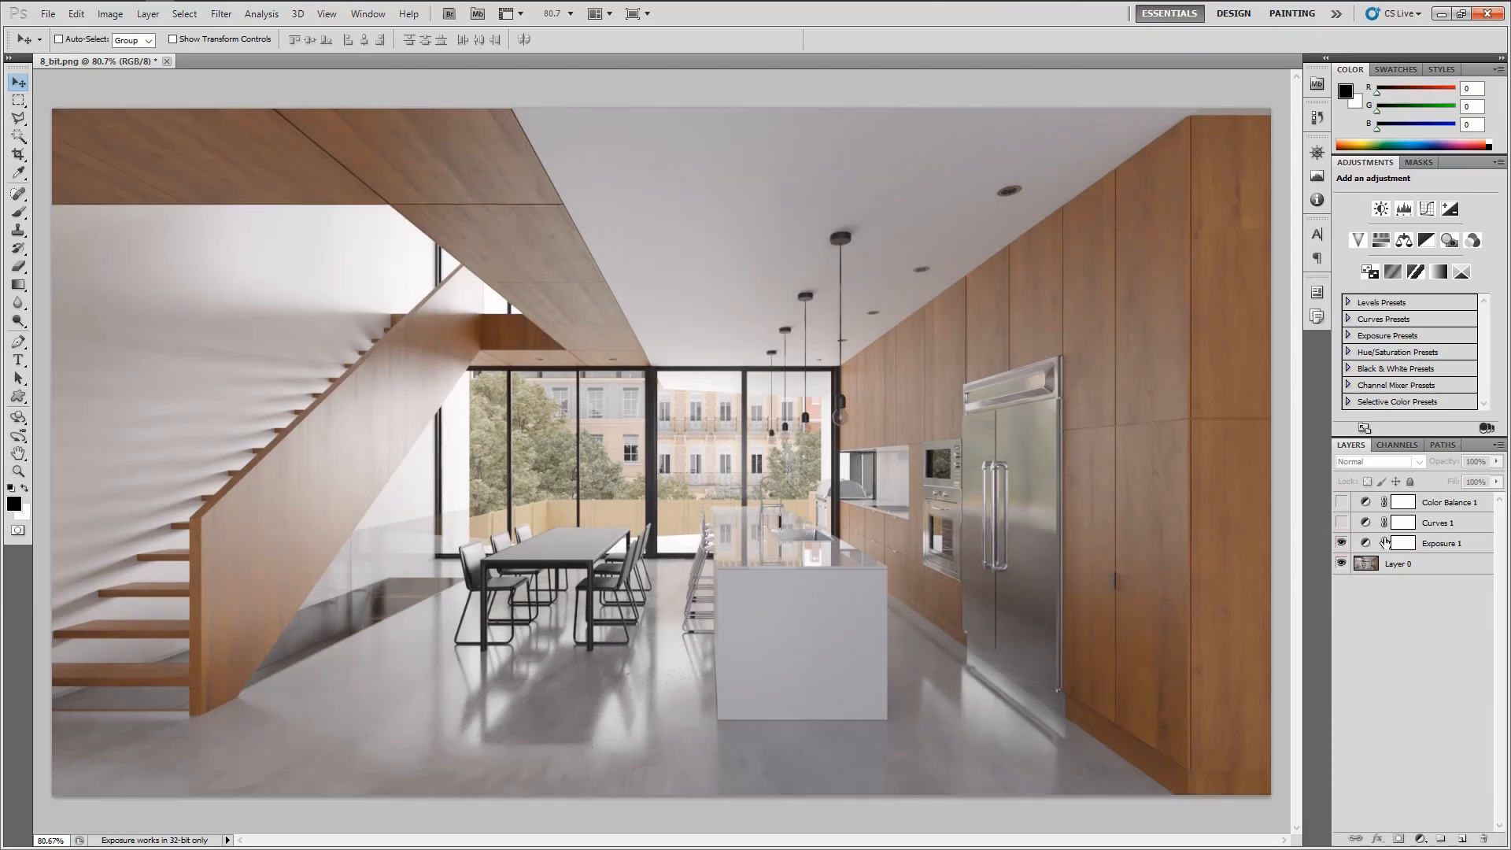
{"action": "left_click", "coordinate": [1342, 522]}
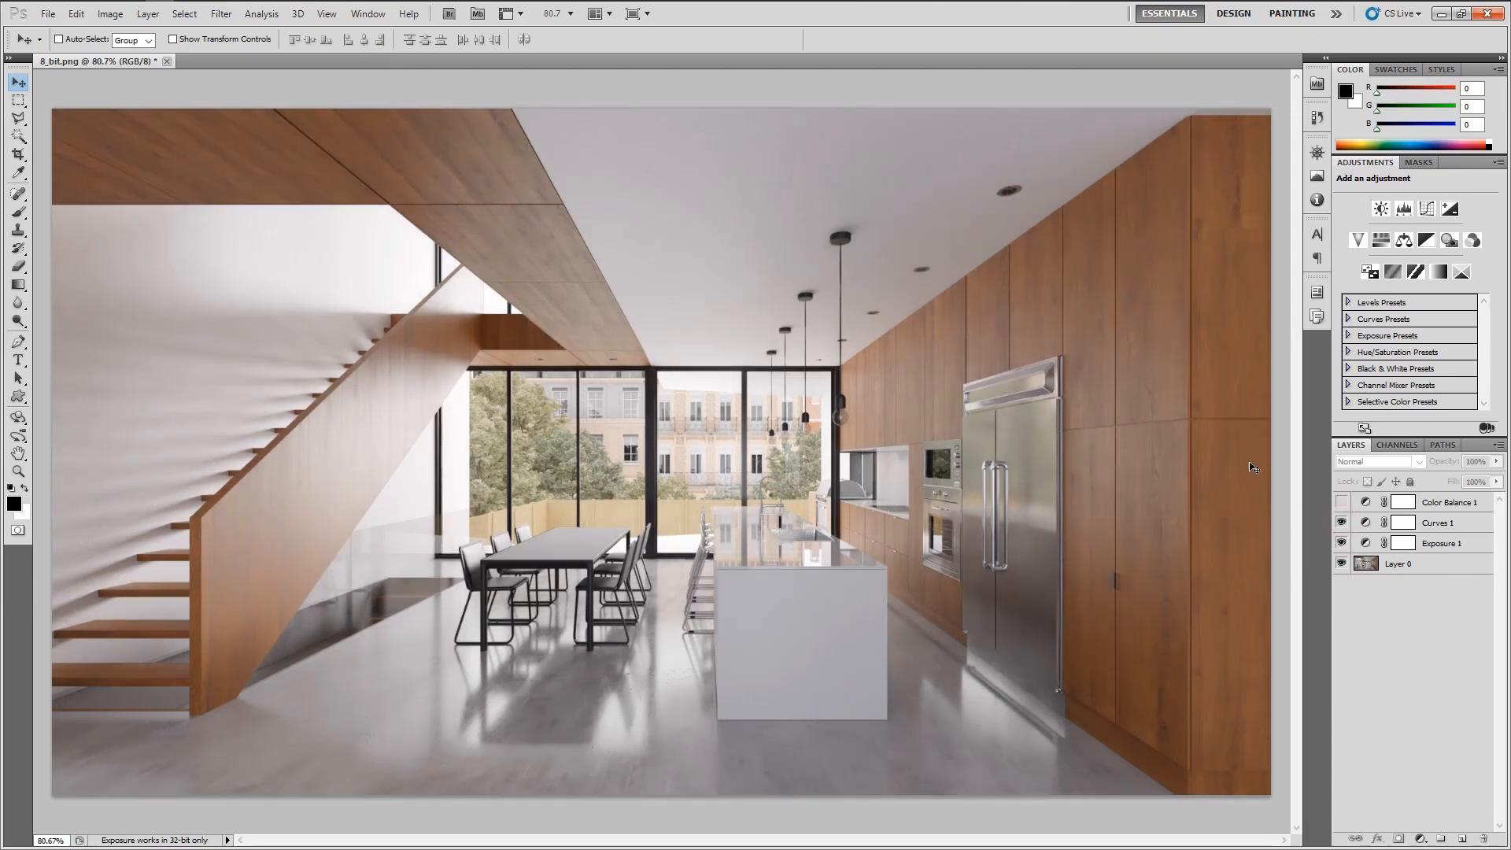
{"action": "left_click", "coordinate": [1342, 502]}
{"action": "left_click", "coordinate": [1341, 503]}
{"action": "left_click", "coordinate": [1343, 504]}
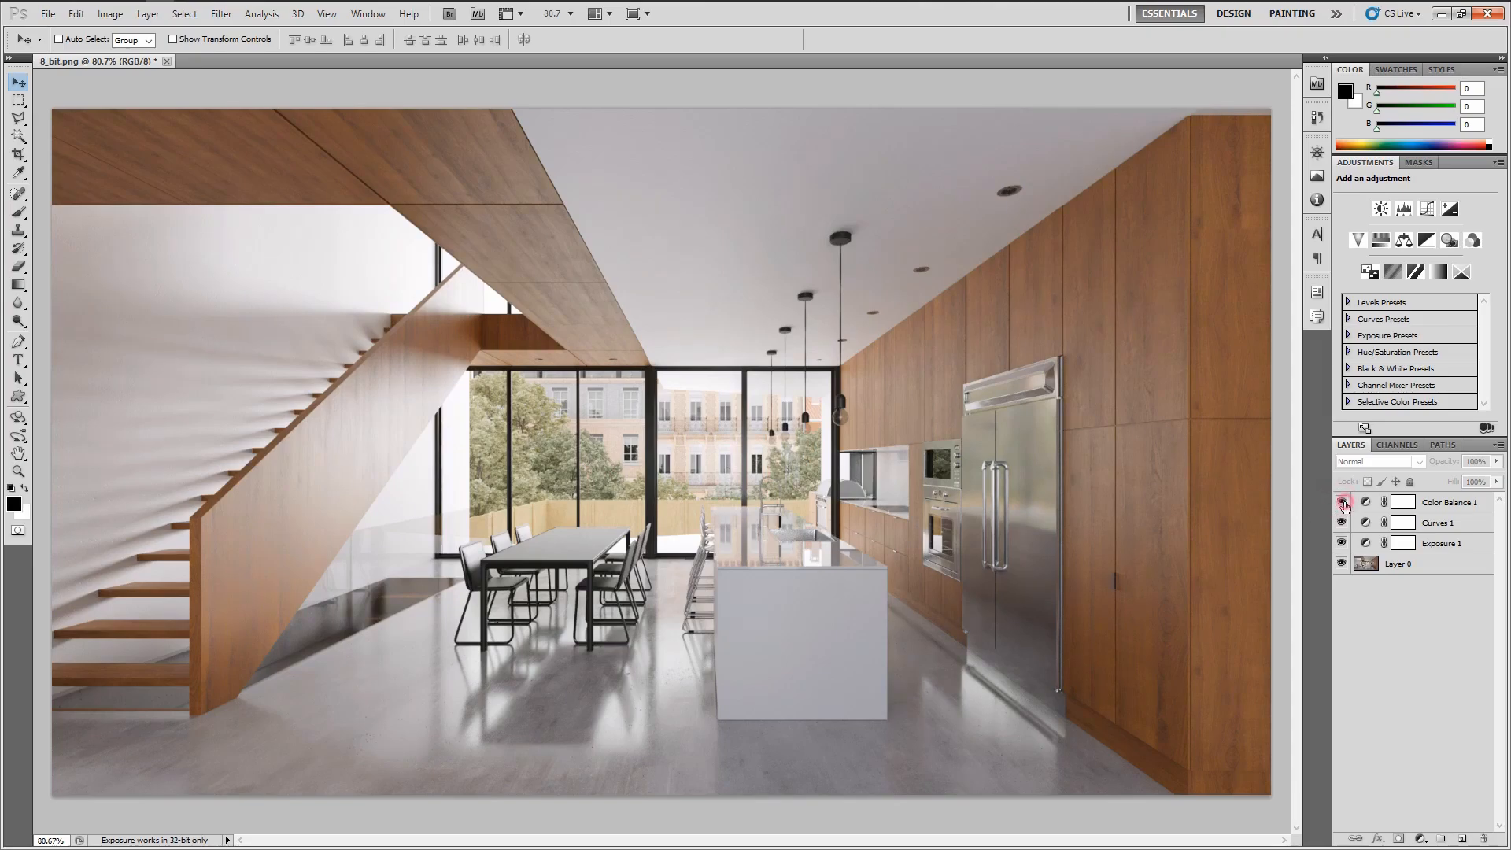
{"action": "left_click", "coordinate": [1343, 503]}
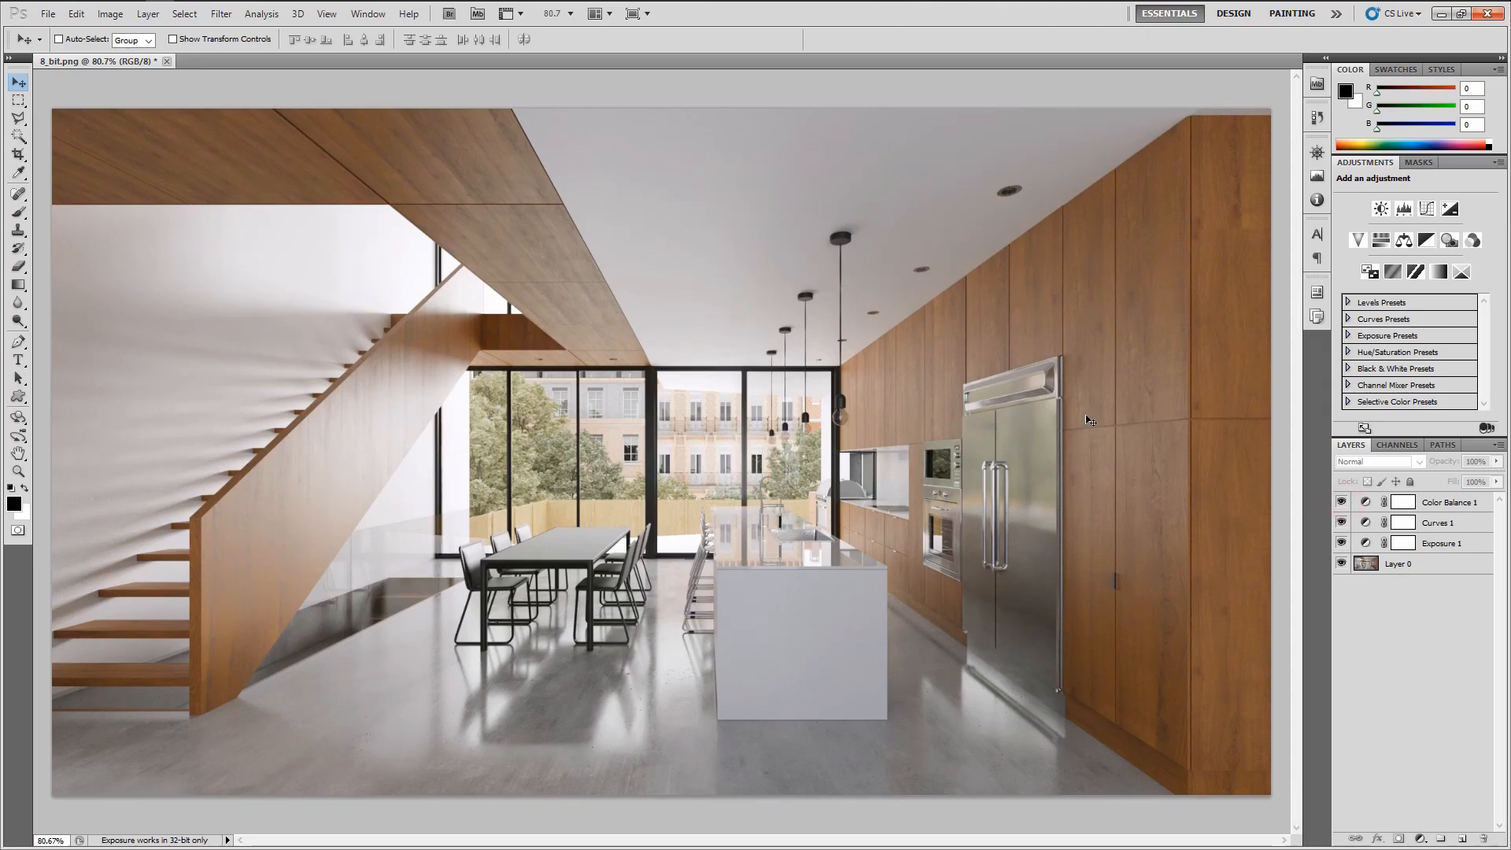
{"action": "mouse_move", "coordinate": [1342, 503]}
{"action": "left_mouse_down"}
{"action": "mouse_move", "coordinate": [1342, 543]}
{"action": "mouse_move", "coordinate": [1343, 502]}
{"action": "left_mouse_up"}
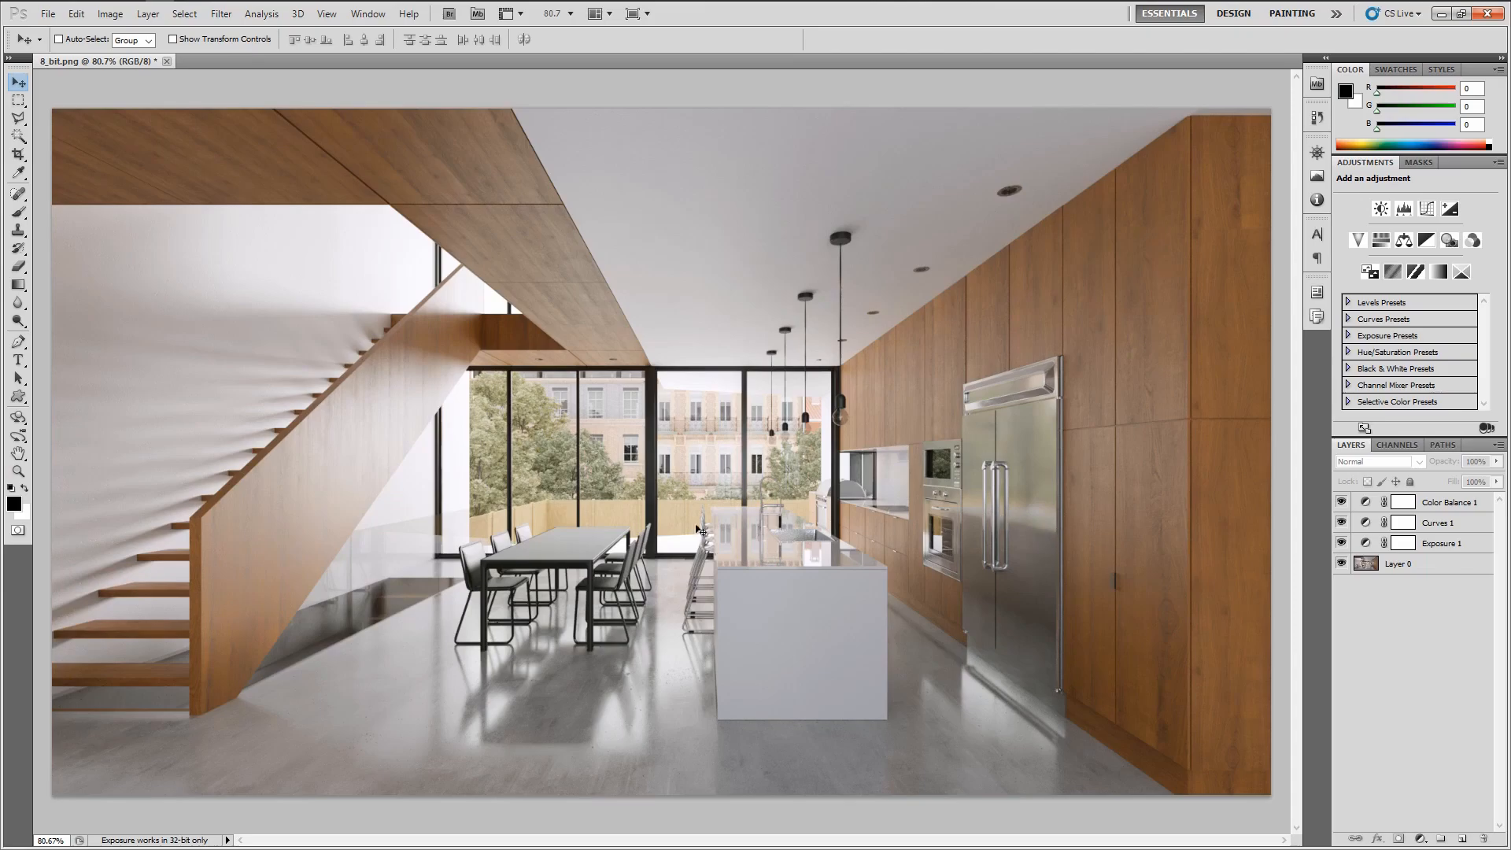
{"action": "left_click", "coordinate": [1389, 623]}
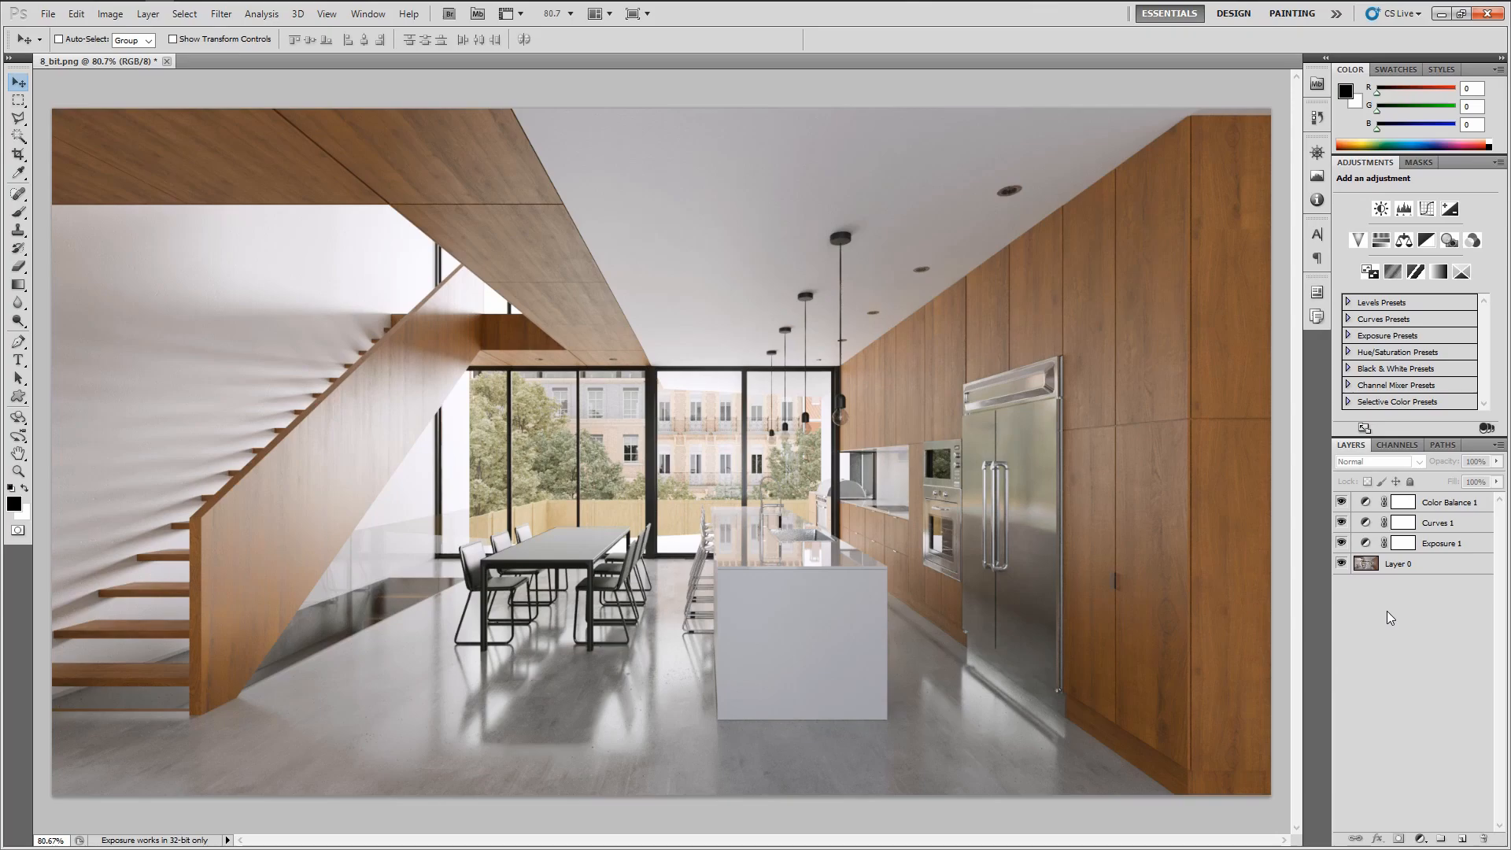
{"action": "left_click_drag", "start_coordinate": [1341, 502], "coordinate": [1341, 544]}
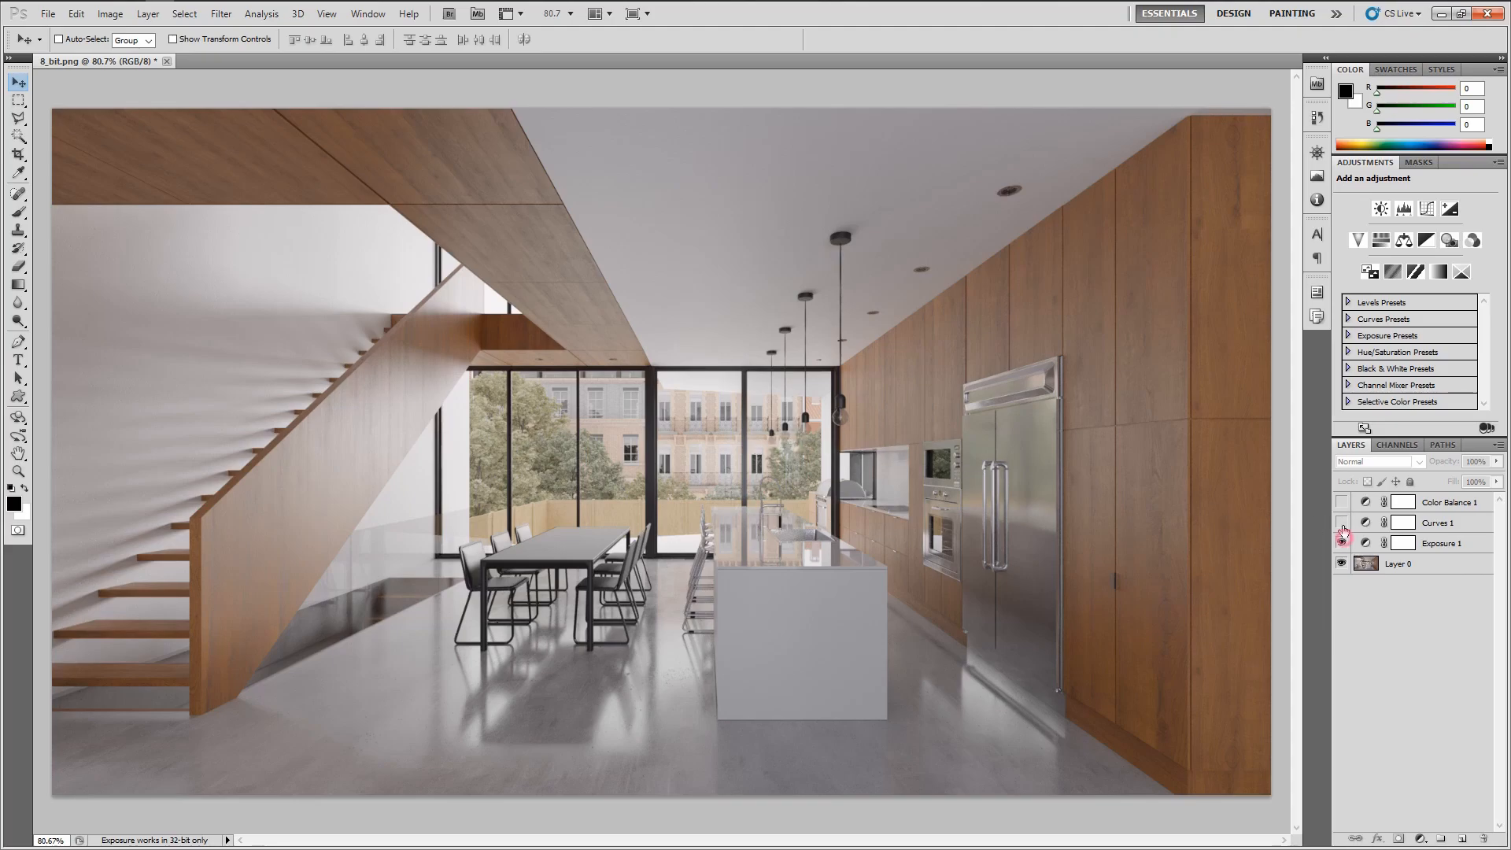
{"action": "left_click_drag", "start_coordinate": [1340, 543], "coordinate": [1341, 502]}
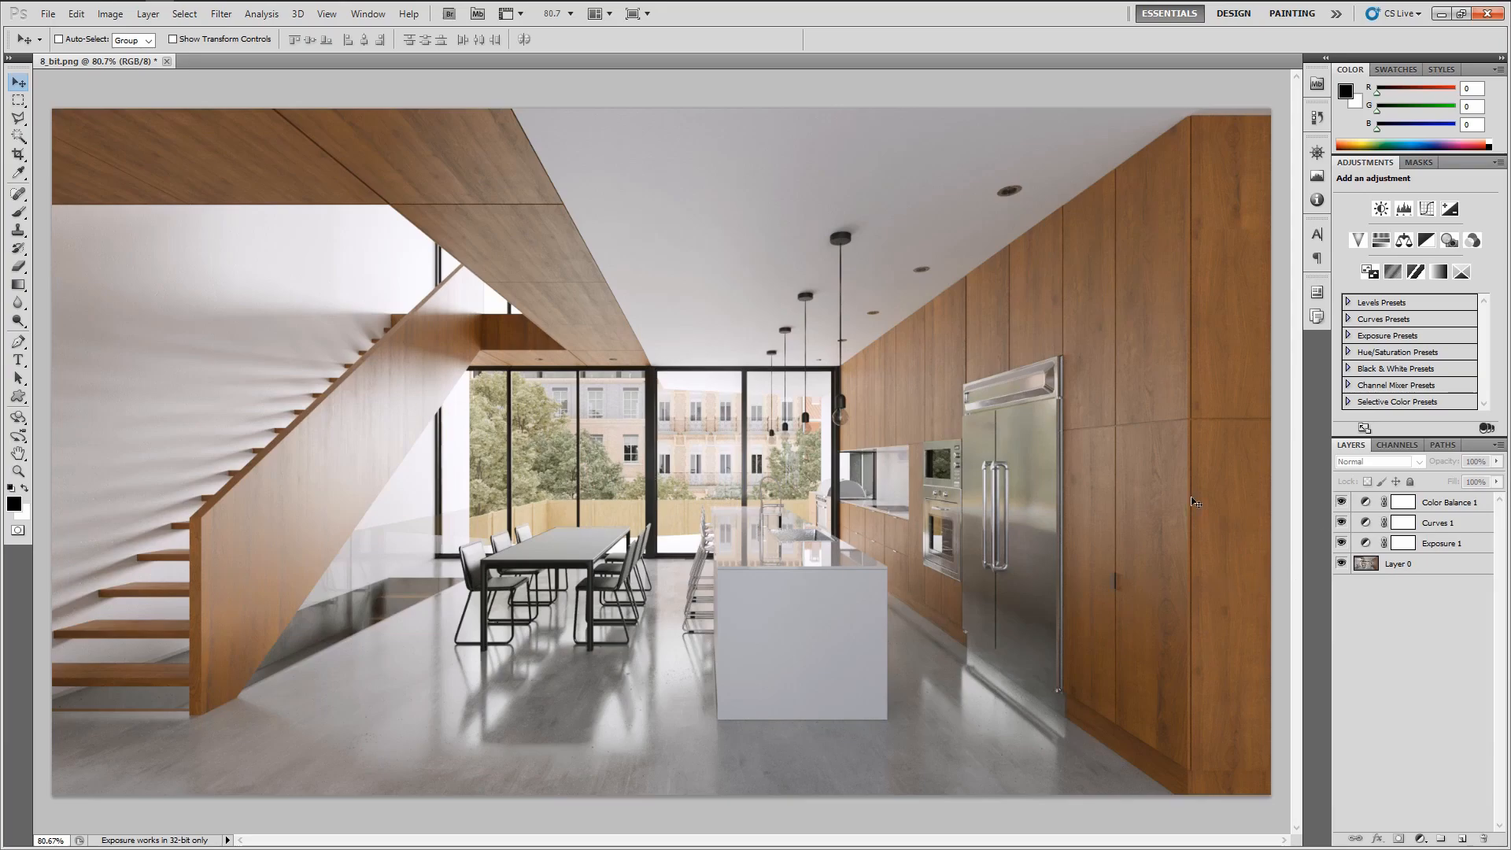
{"action": "left_click", "coordinate": [1341, 502]}
{"action": "left_click_drag", "start_coordinate": [1341, 528], "coordinate": [1342, 545]}
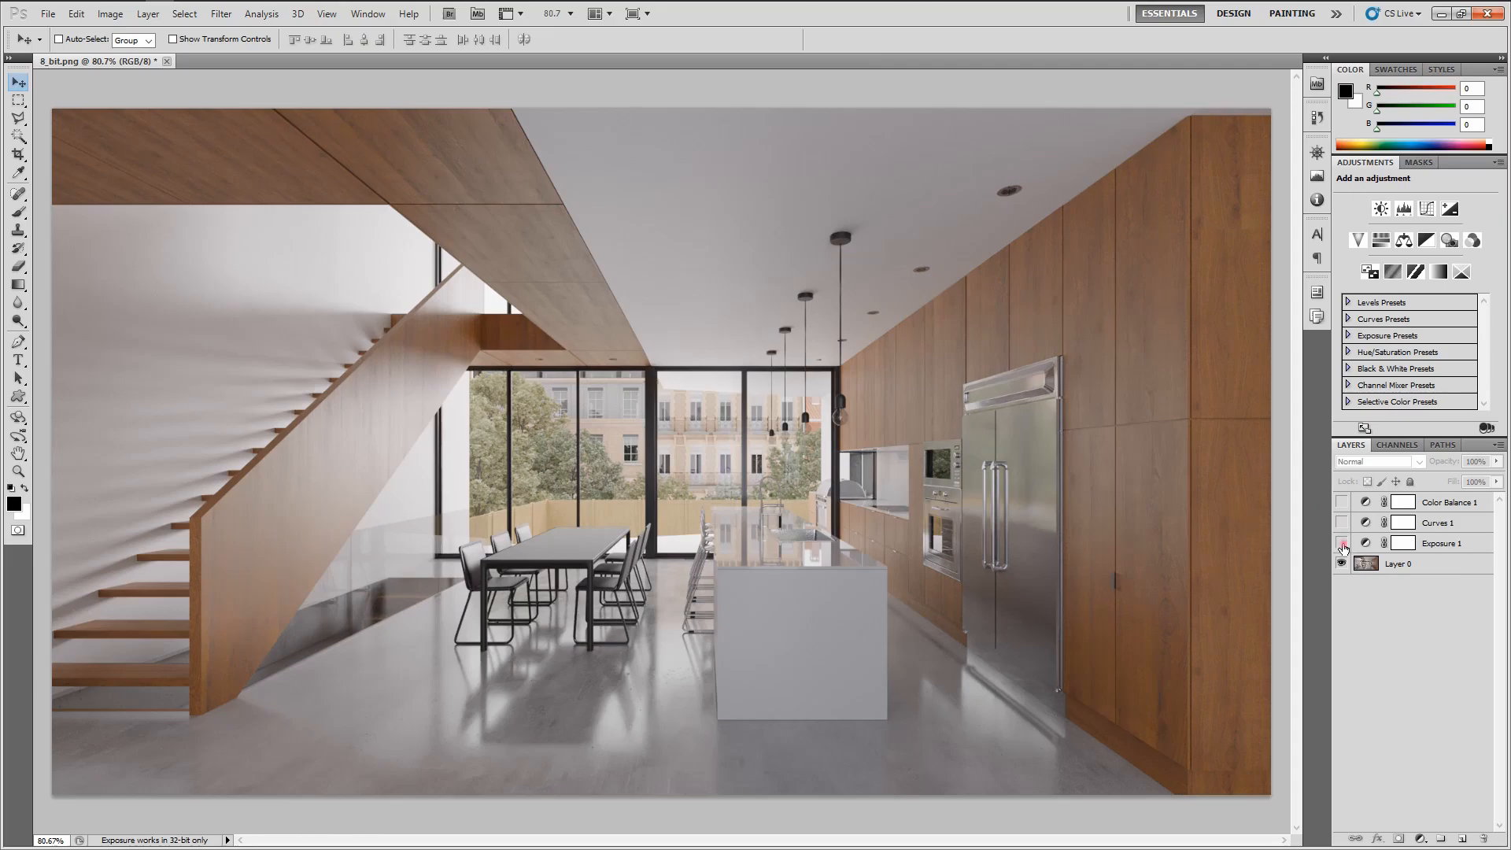
{"action": "left_click", "coordinate": [1341, 543]}
{"action": "left_click", "coordinate": [1342, 523]}
{"action": "left_click", "coordinate": [1342, 502]}
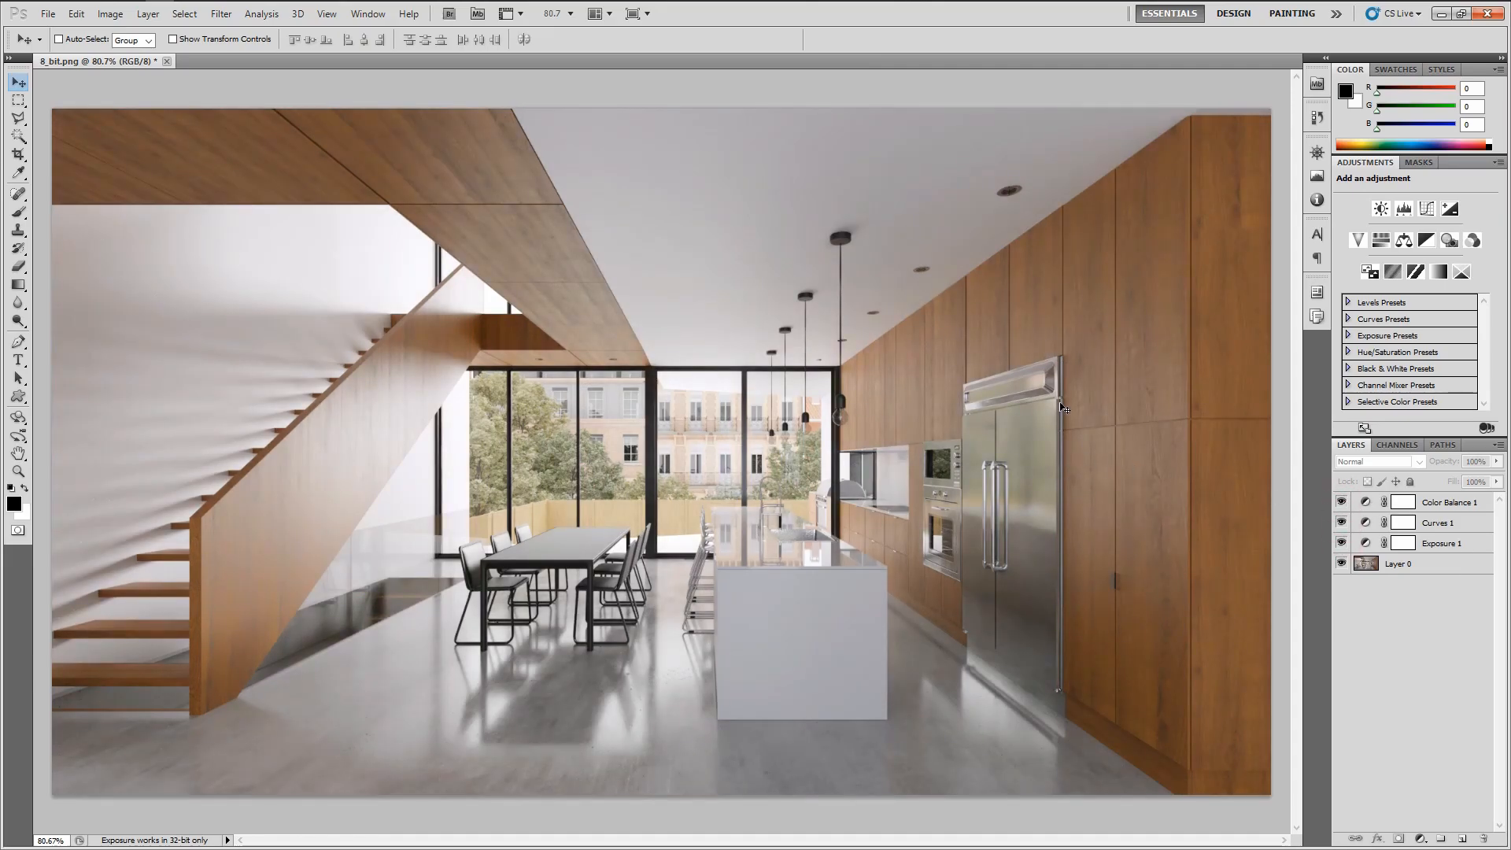
{"action": "left_click", "coordinate": [1342, 504]}
{"action": "left_click", "coordinate": [1341, 503]}
Add a Curves adjustment layer and bend it into an S-curve for more contrast
{"action": "left_click", "coordinate": [1420, 839]}
{"action": "left_click", "coordinate": [1423, 597]}
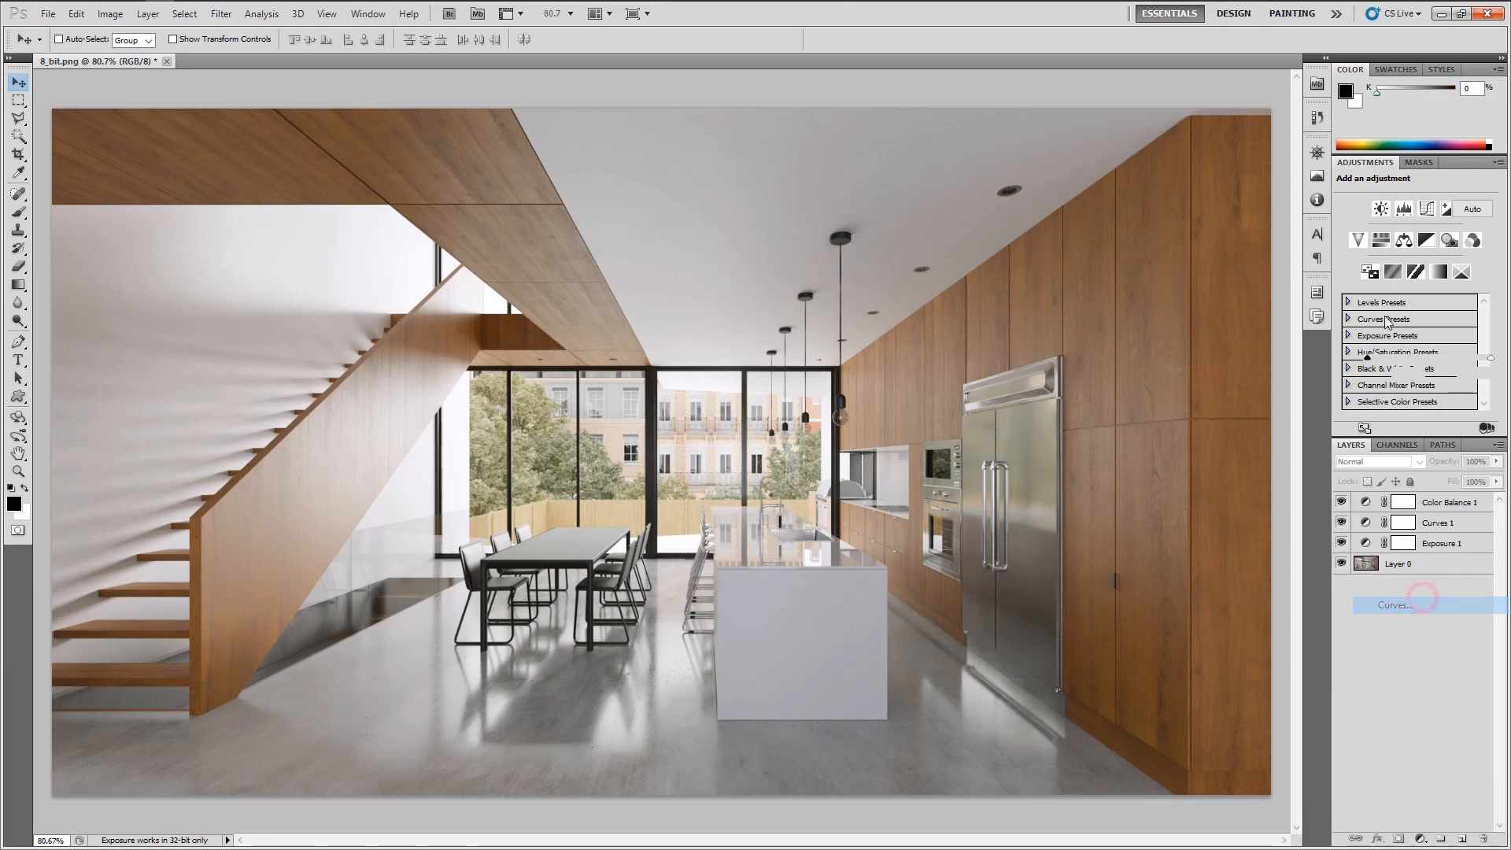
{"action": "left_click_drag", "start_coordinate": [1446, 271], "coordinate": [1445, 251]}
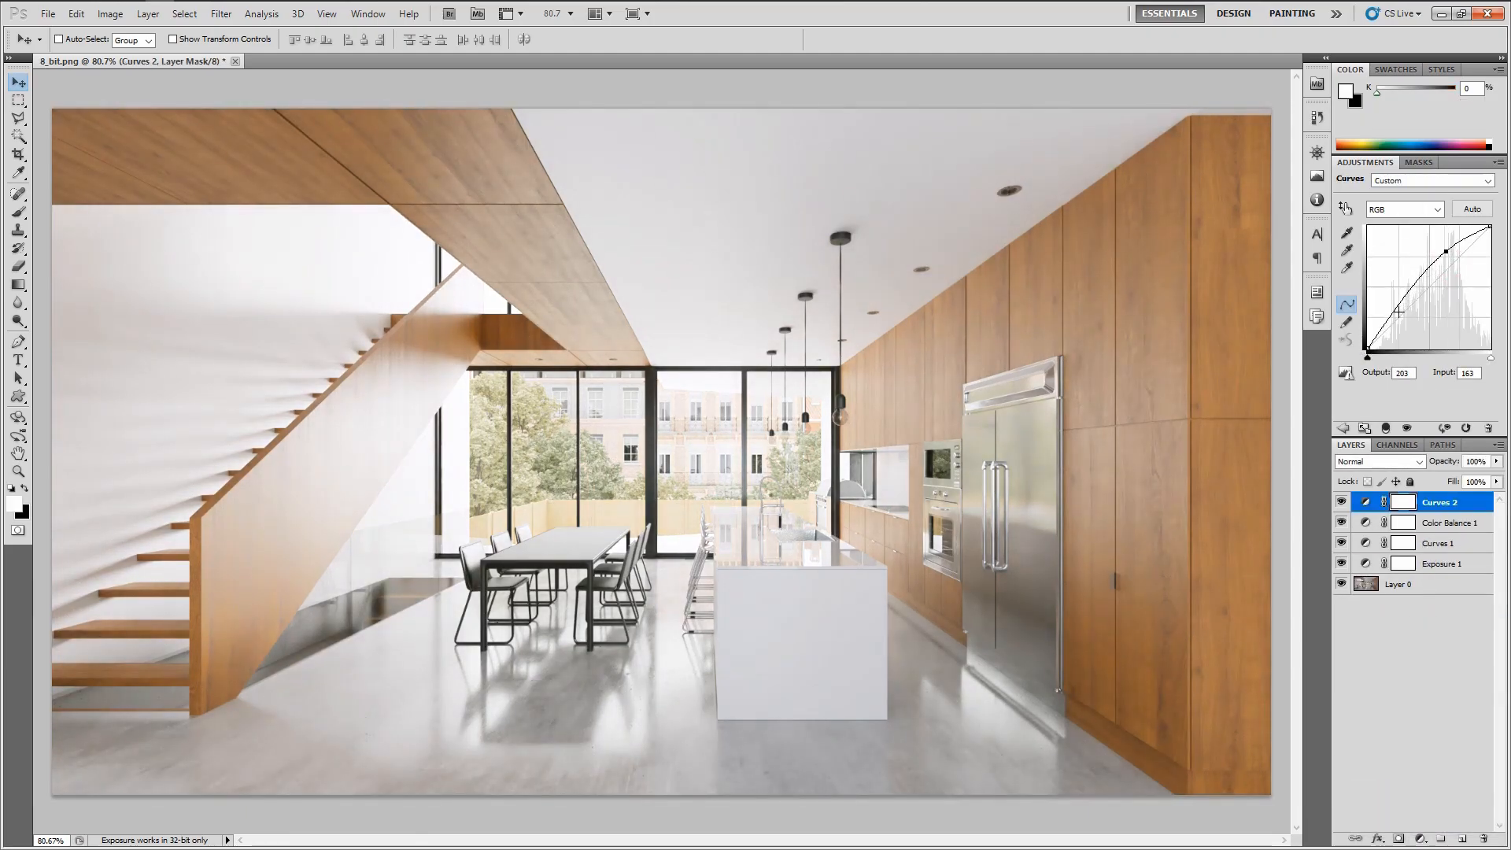
{"action": "left_click_drag", "start_coordinate": [1399, 312], "coordinate": [1403, 325]}
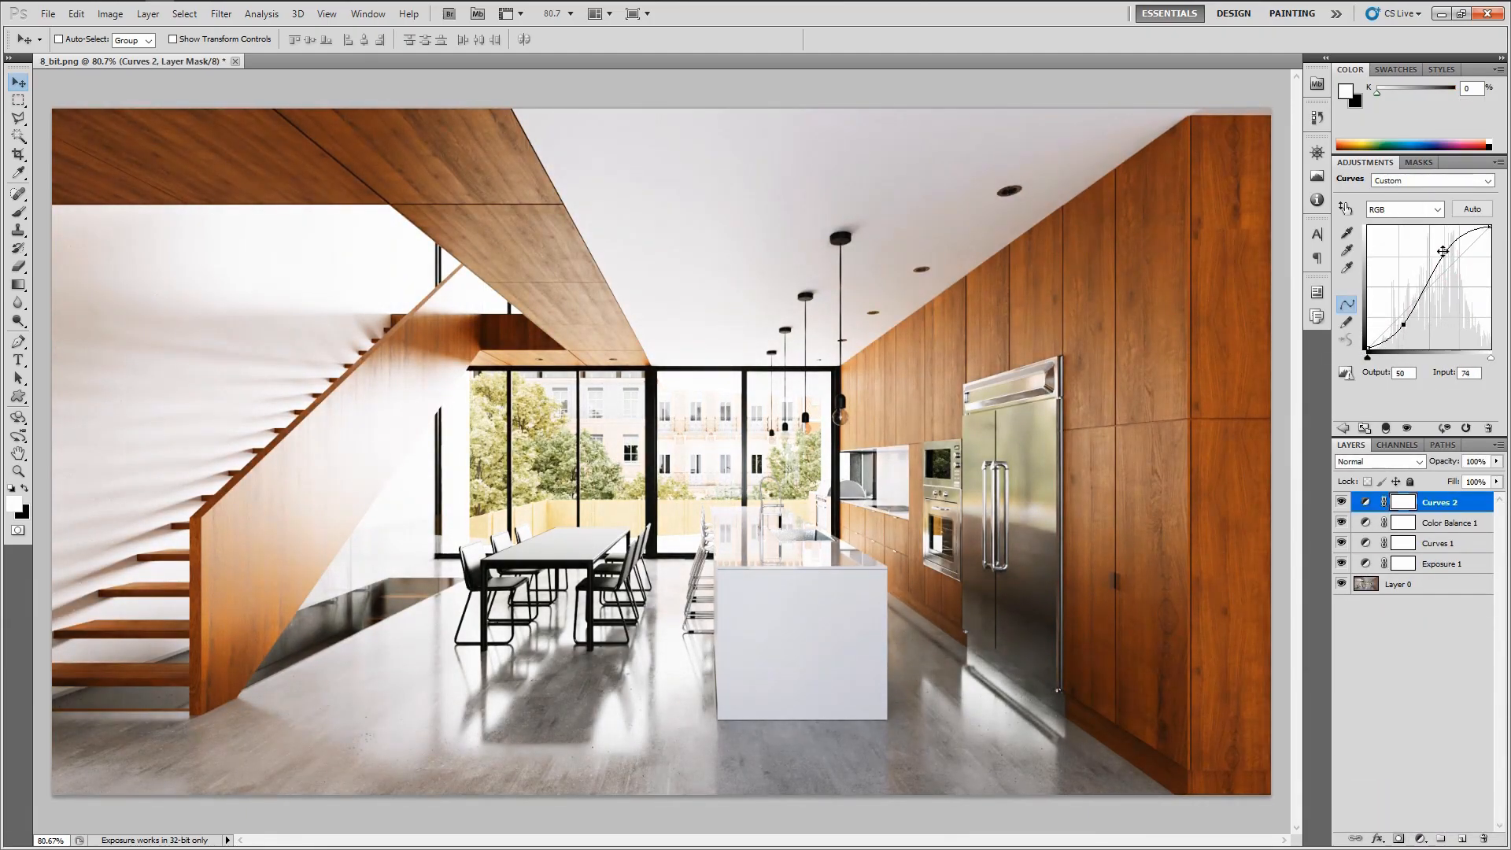
{"action": "left_click_drag", "start_coordinate": [1442, 251], "coordinate": [1453, 258]}
{"action": "left_click_drag", "start_coordinate": [1405, 327], "coordinate": [1404, 323]}
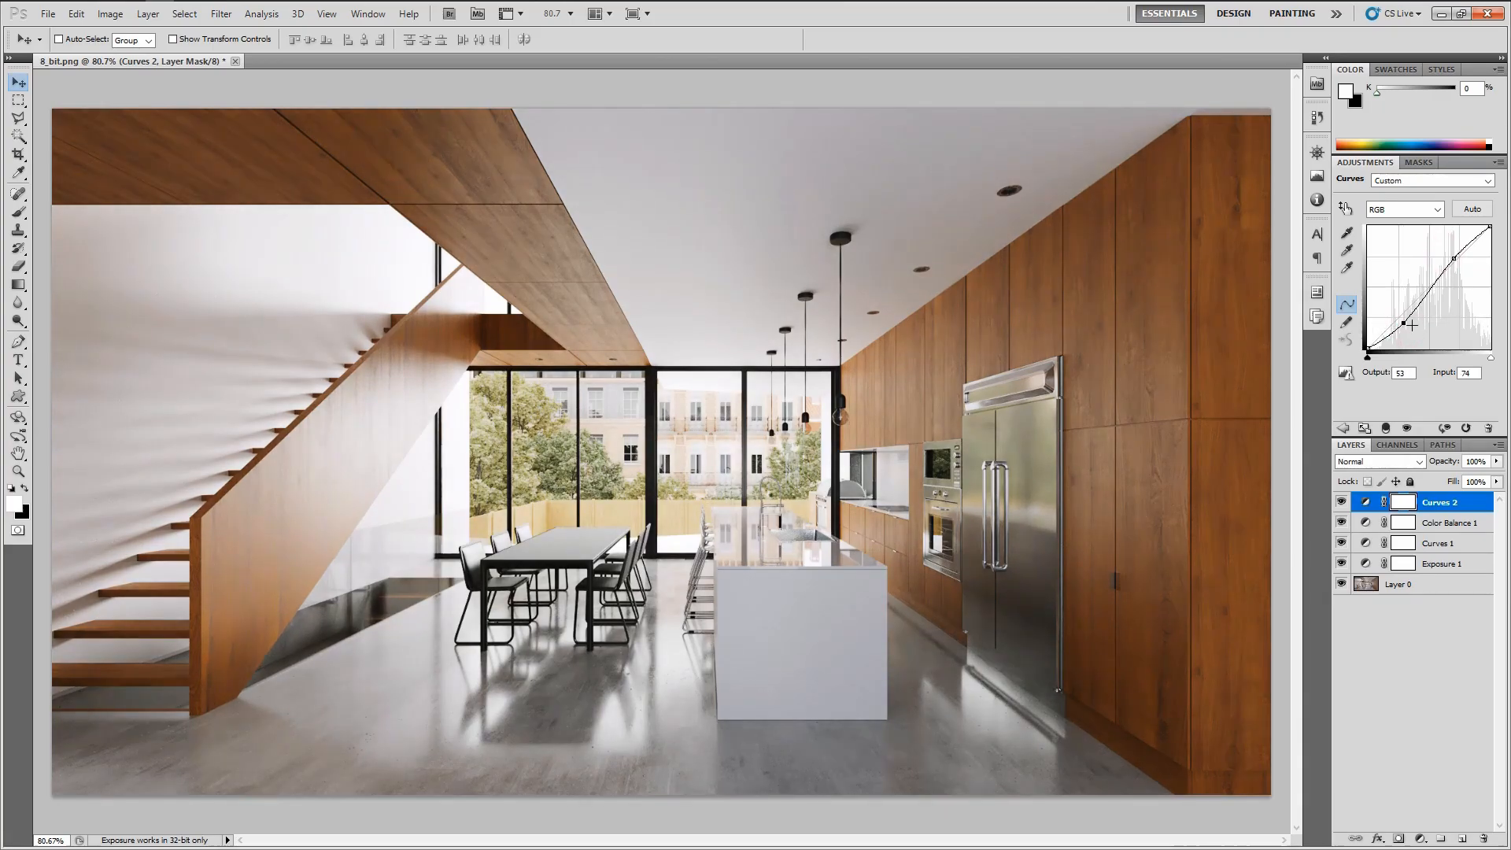
Toggle the new Curves layer's visibility to compare, then delete that Curves layer
{"action": "left_click", "coordinate": [1340, 504]}
{"action": "left_click", "coordinate": [1341, 503]}
{"action": "left_click", "coordinate": [1446, 634]}
{"action": "left_click", "coordinate": [1452, 503]}
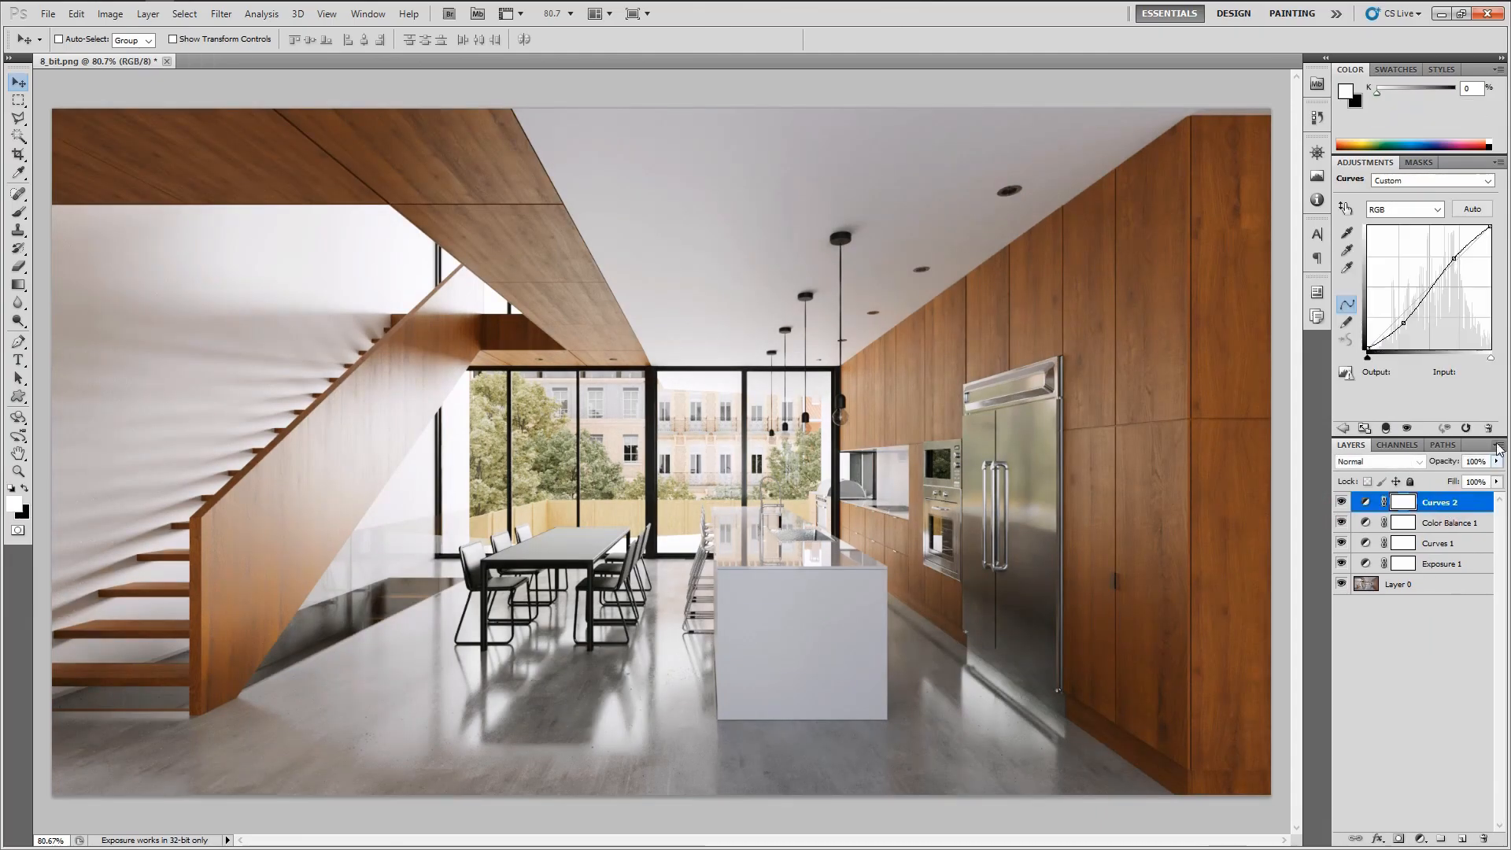
{"action": "left_click", "coordinate": [1489, 428]}
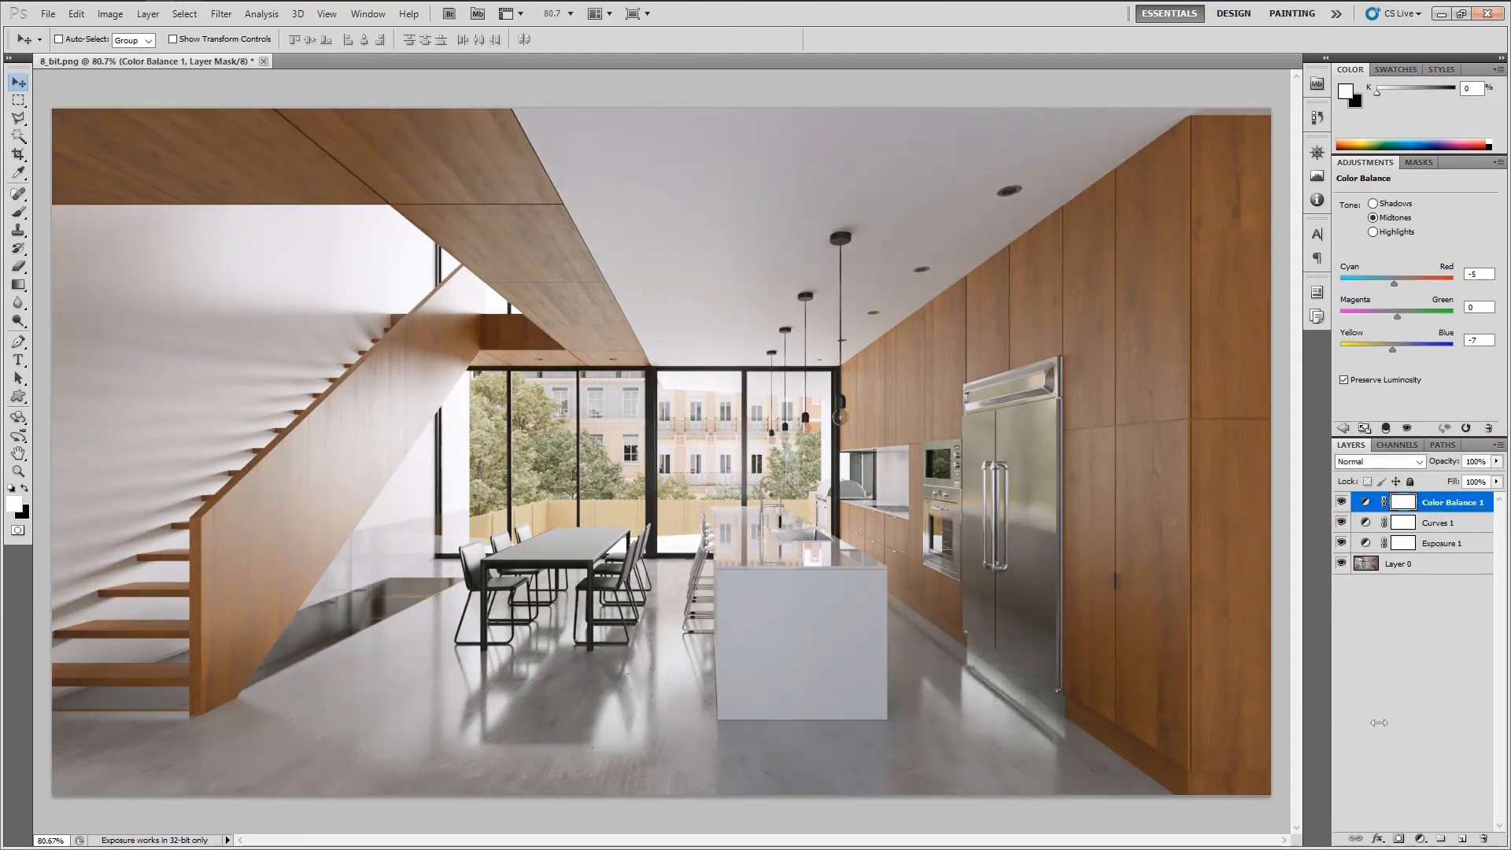
Add a Selective Color adjustment layer and set its Reds Cyan value to -20
{"action": "left_click", "coordinate": [1420, 839]}
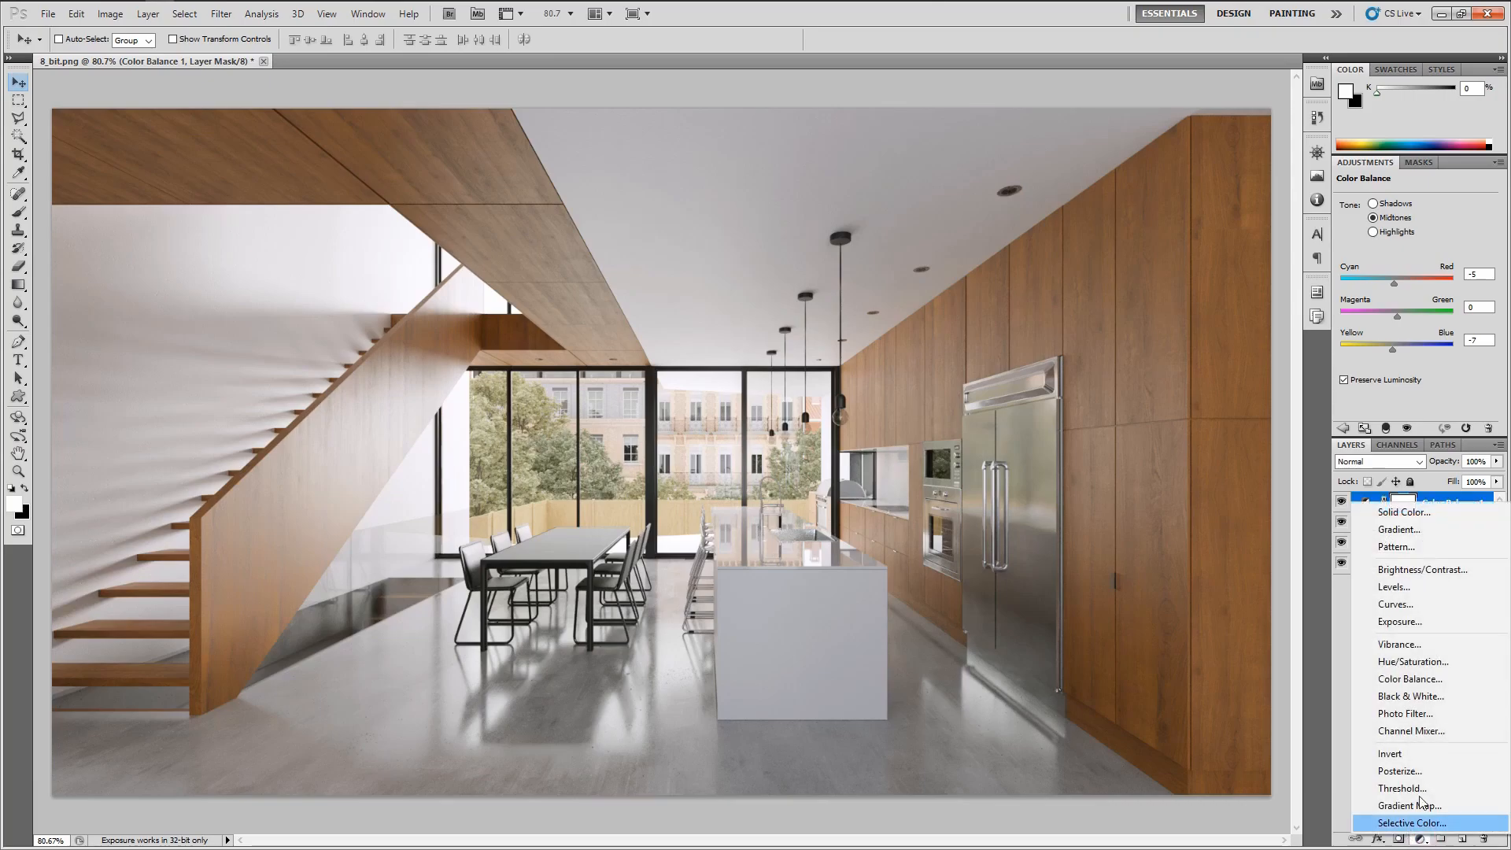
{"action": "left_click", "coordinate": [1390, 823]}
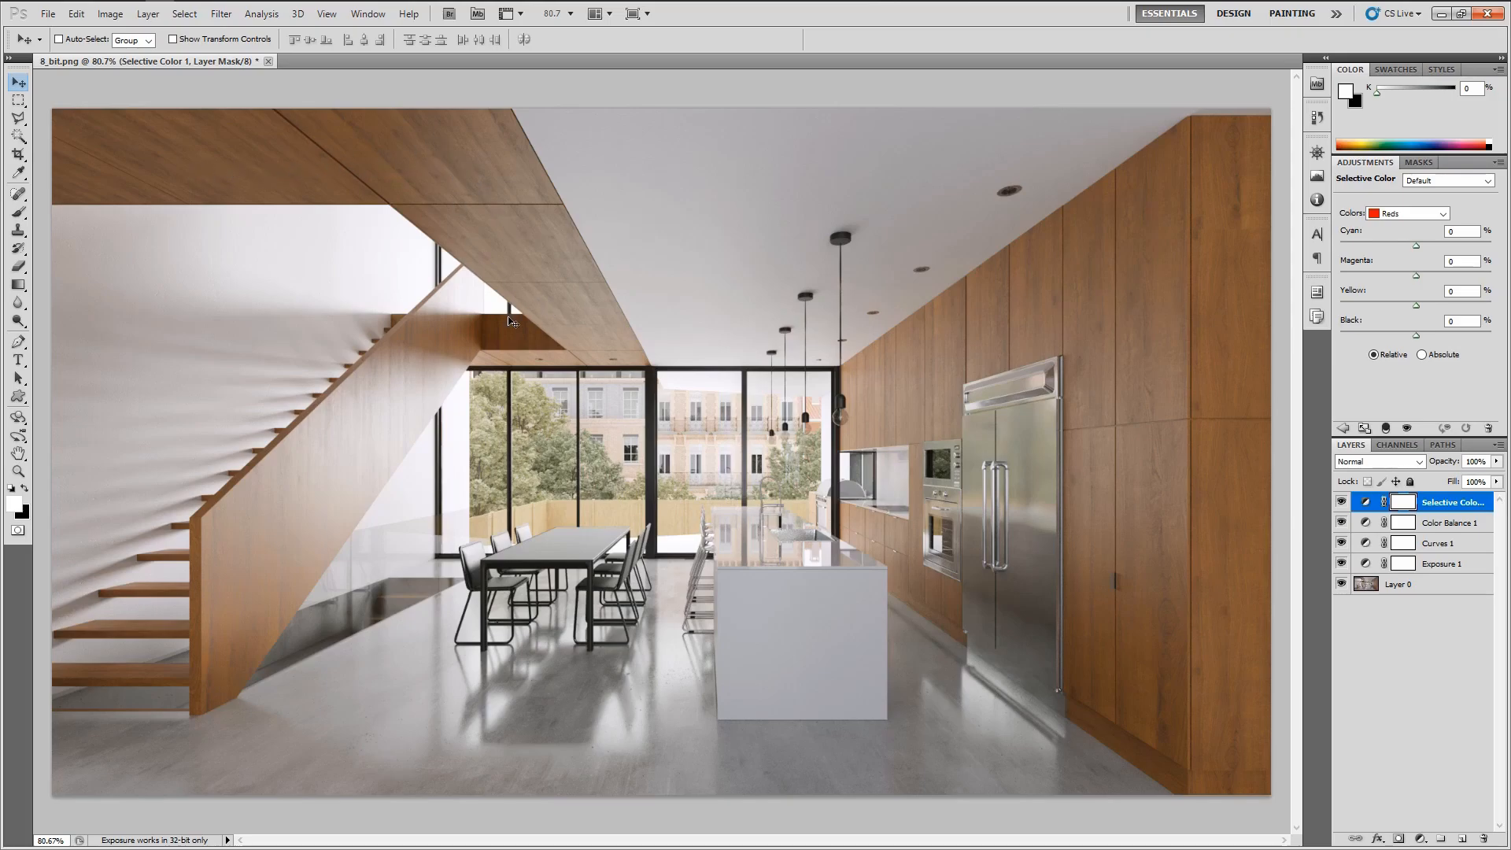
{"action": "left_click_drag", "start_coordinate": [1416, 245], "coordinate": [1355, 246]}
{"action": "left_click_drag", "start_coordinate": [1470, 236], "coordinate": [1306, 234]}
{"action": "mouse_move", "coordinate": [1421, 230]}
{"action": "left_mouse_down"}
{"action": "mouse_move", "coordinate": [1267, 230]}
{"action": "mouse_move", "coordinate": [1474, 247]}
{"action": "mouse_move", "coordinate": [1445, 247]}
{"action": "left_mouse_up"}
{"action": "mouse_move", "coordinate": [1415, 336]}
{"action": "left_mouse_down"}
{"action": "mouse_move", "coordinate": [1363, 343]}
{"action": "mouse_move", "coordinate": [1420, 335]}
{"action": "left_mouse_up"}
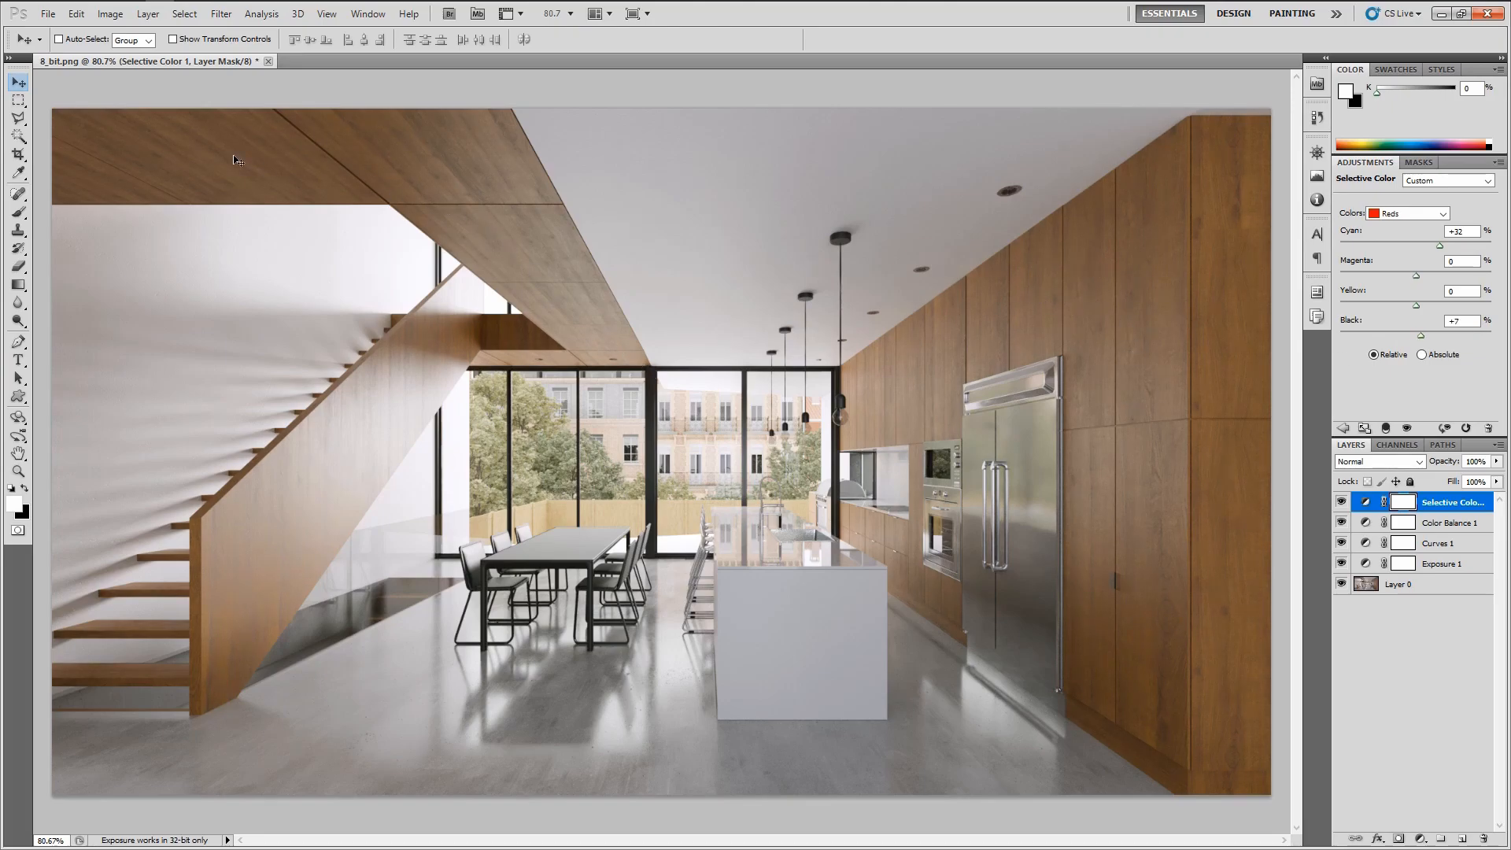
{"action": "left_click", "coordinate": [1420, 336]}
{"action": "left_click_drag", "start_coordinate": [1416, 338], "coordinate": [1414, 338]}
{"action": "double_click", "coordinate": [1460, 321]}
{"action": "type", "text": "0"}
{"action": "key", "text": "Return"}
{"action": "left_click_drag", "start_coordinate": [1399, 249], "coordinate": [1397, 249]}
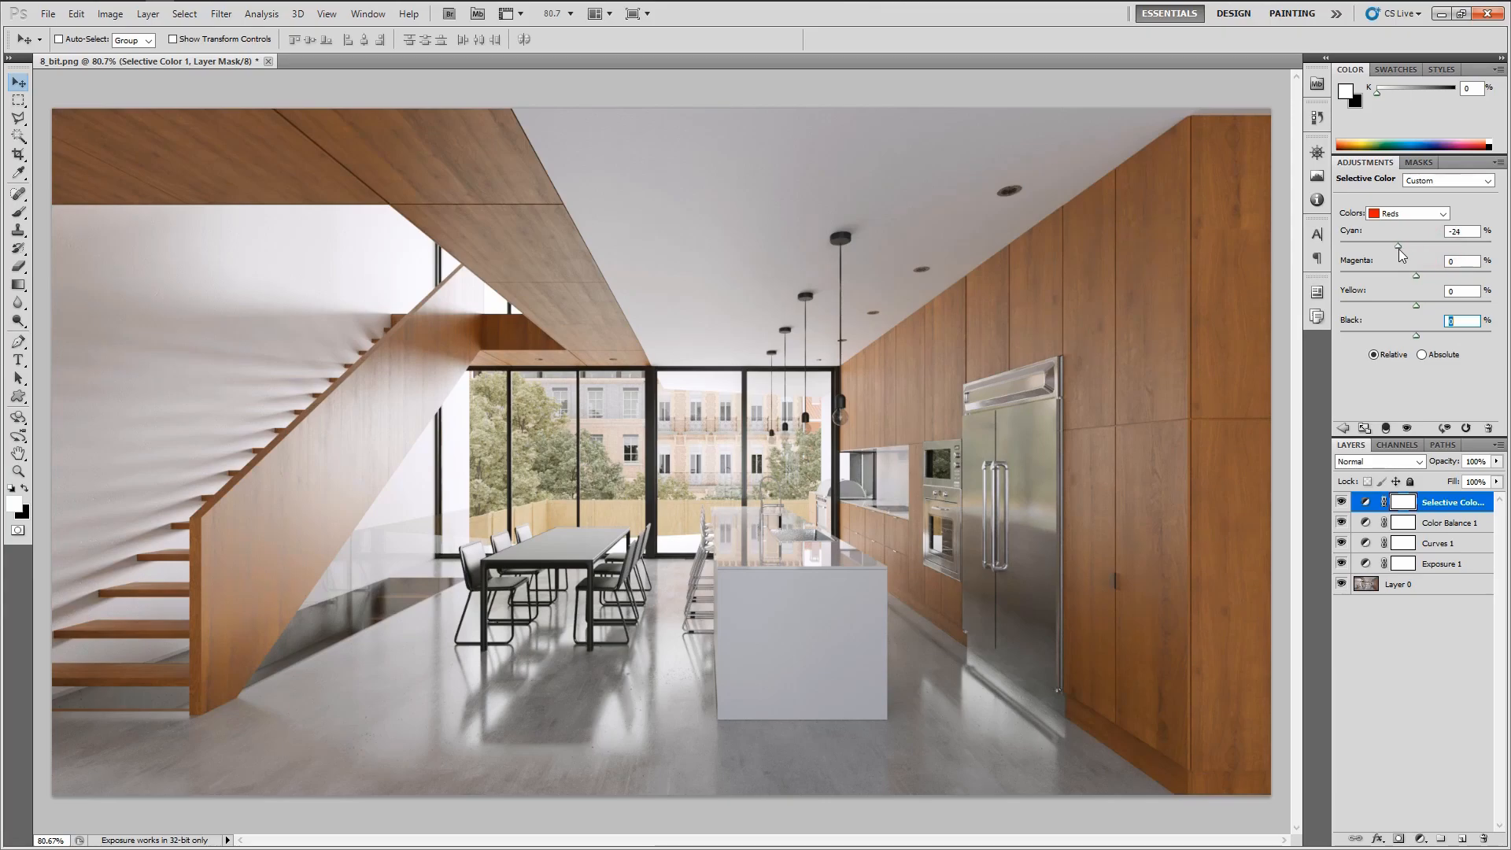
{"action": "double_click", "coordinate": [1473, 231]}
{"action": "type", "text": "-17"}
{"action": "key", "text": "Down"}
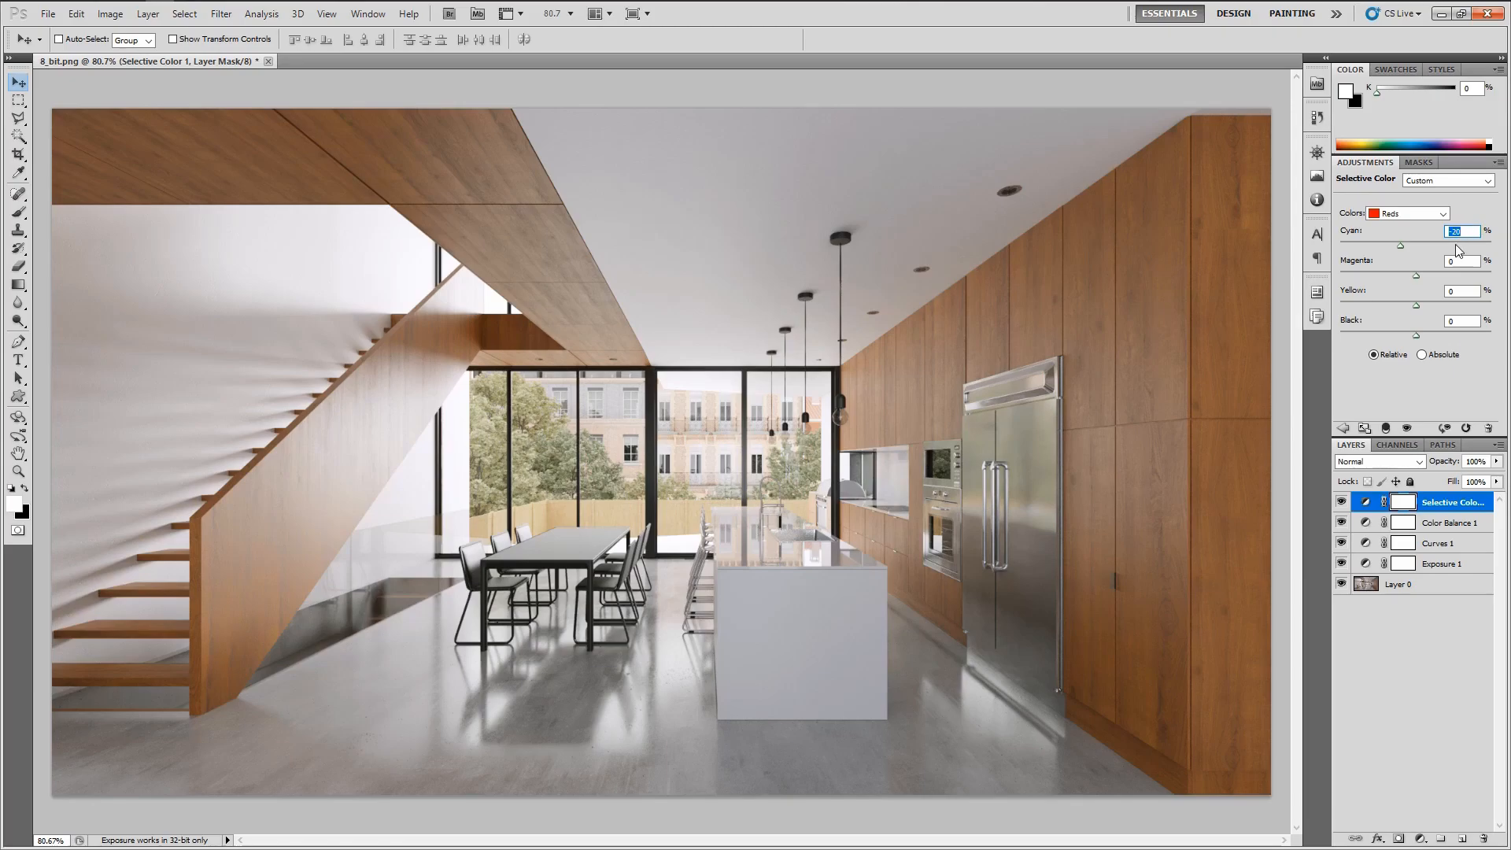
Toggle the Selective Color layer's visibility and compare the render with the reference photograph
{"action": "left_click", "coordinate": [1342, 502]}
{"action": "left_click", "coordinate": [1342, 502]}
{"action": "key", "text": "alt+Tab"}
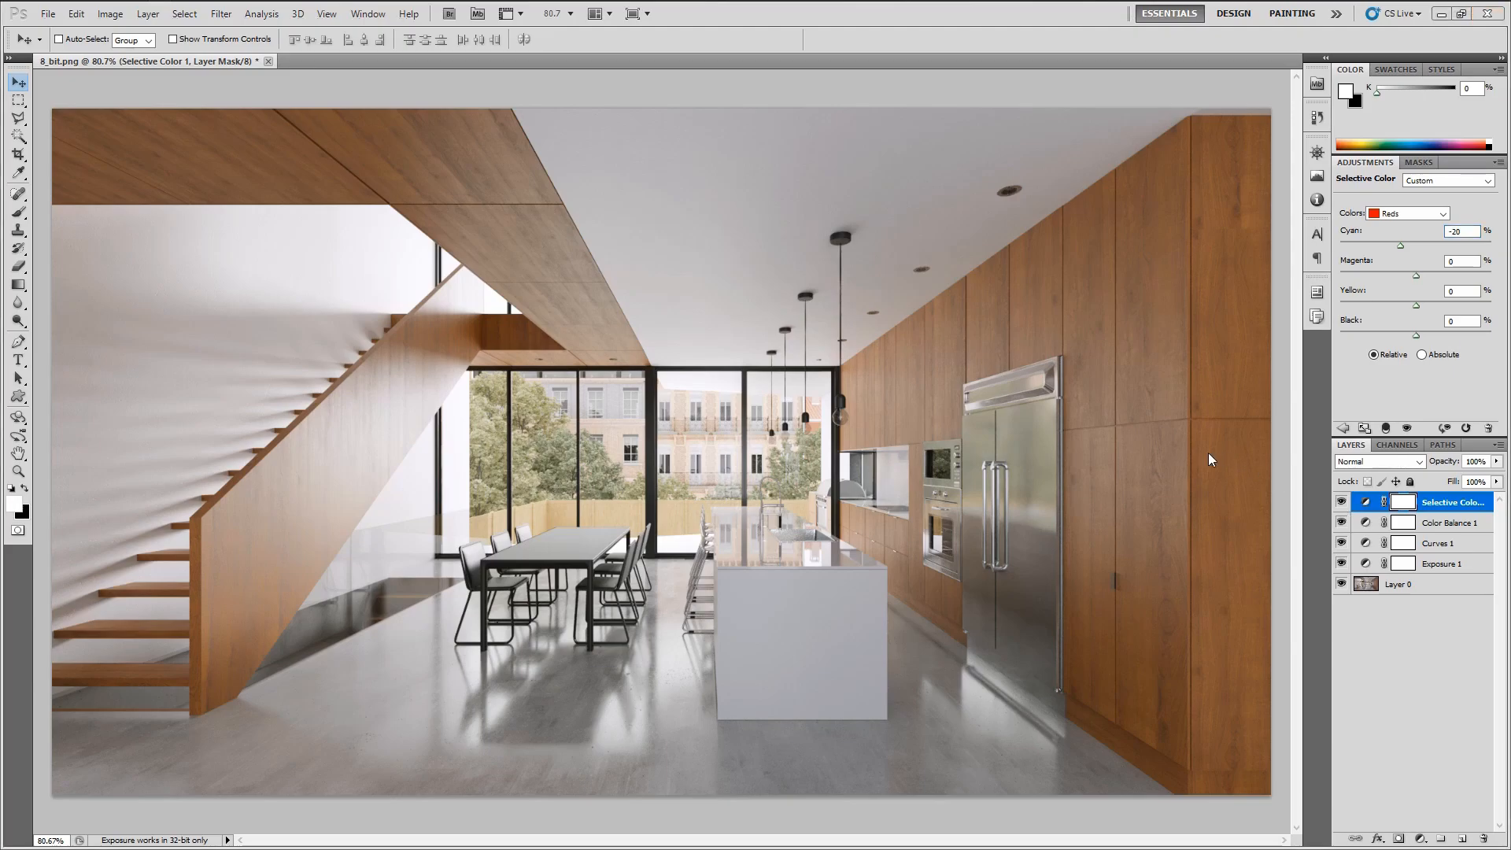
{"action": "key", "text": "alt+Tab"}
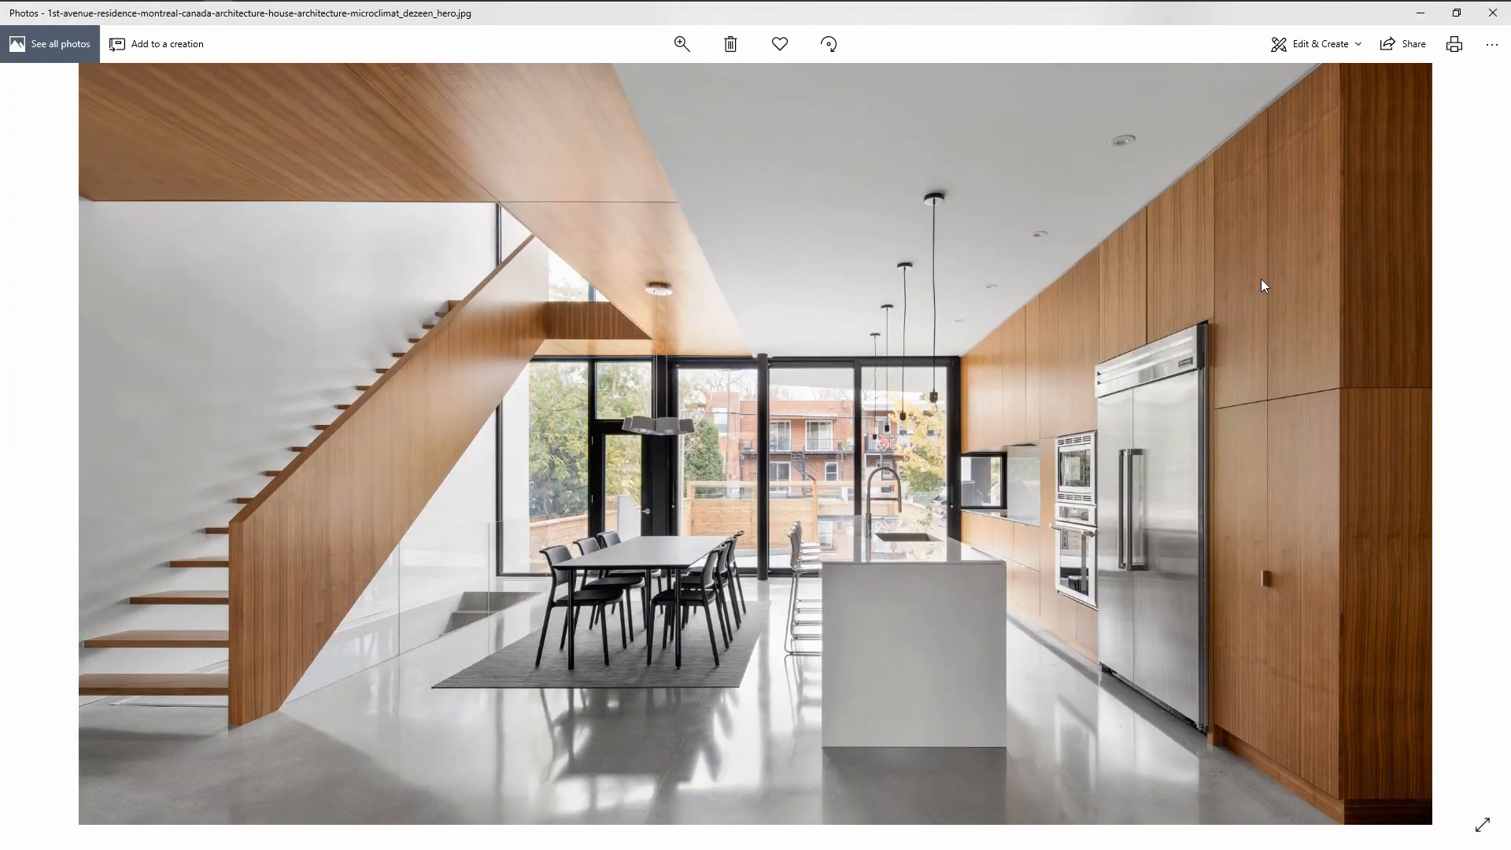
{"action": "key", "text": "alt+Tab"}
Set the Reds Black value of the Selective Color layer to +20
{"action": "left_click", "coordinate": [1461, 322]}
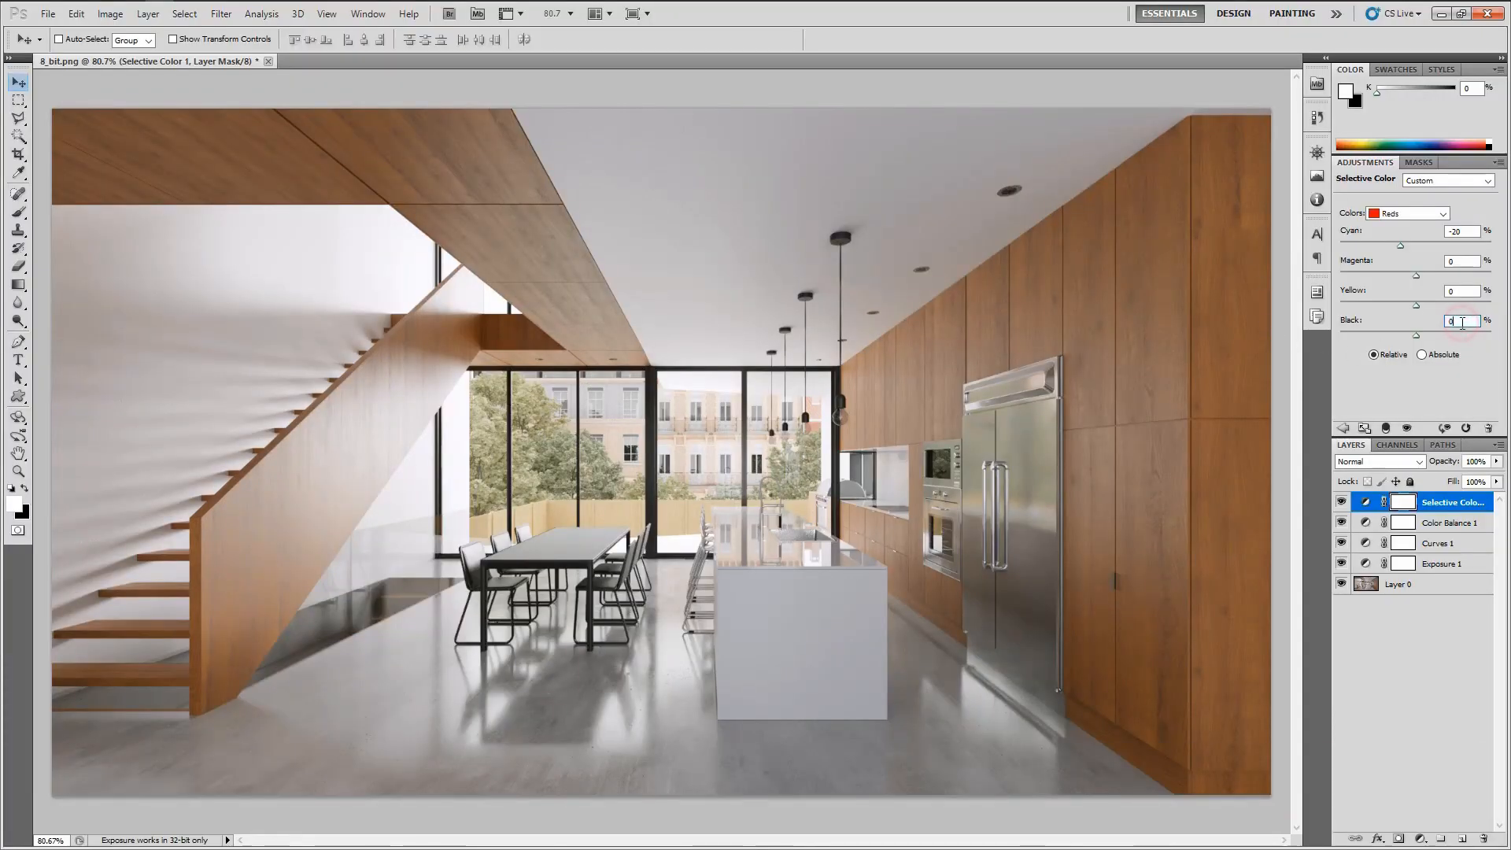
{"action": "key", "text": "Down"}
{"action": "key", "text": "Down"}
{"action": "key", "text": "Down"}
{"action": "key", "text": "Down"}
{"action": "key", "text": "Down"}
{"action": "key", "text": "Down"}
{"action": "key", "text": "Down"}
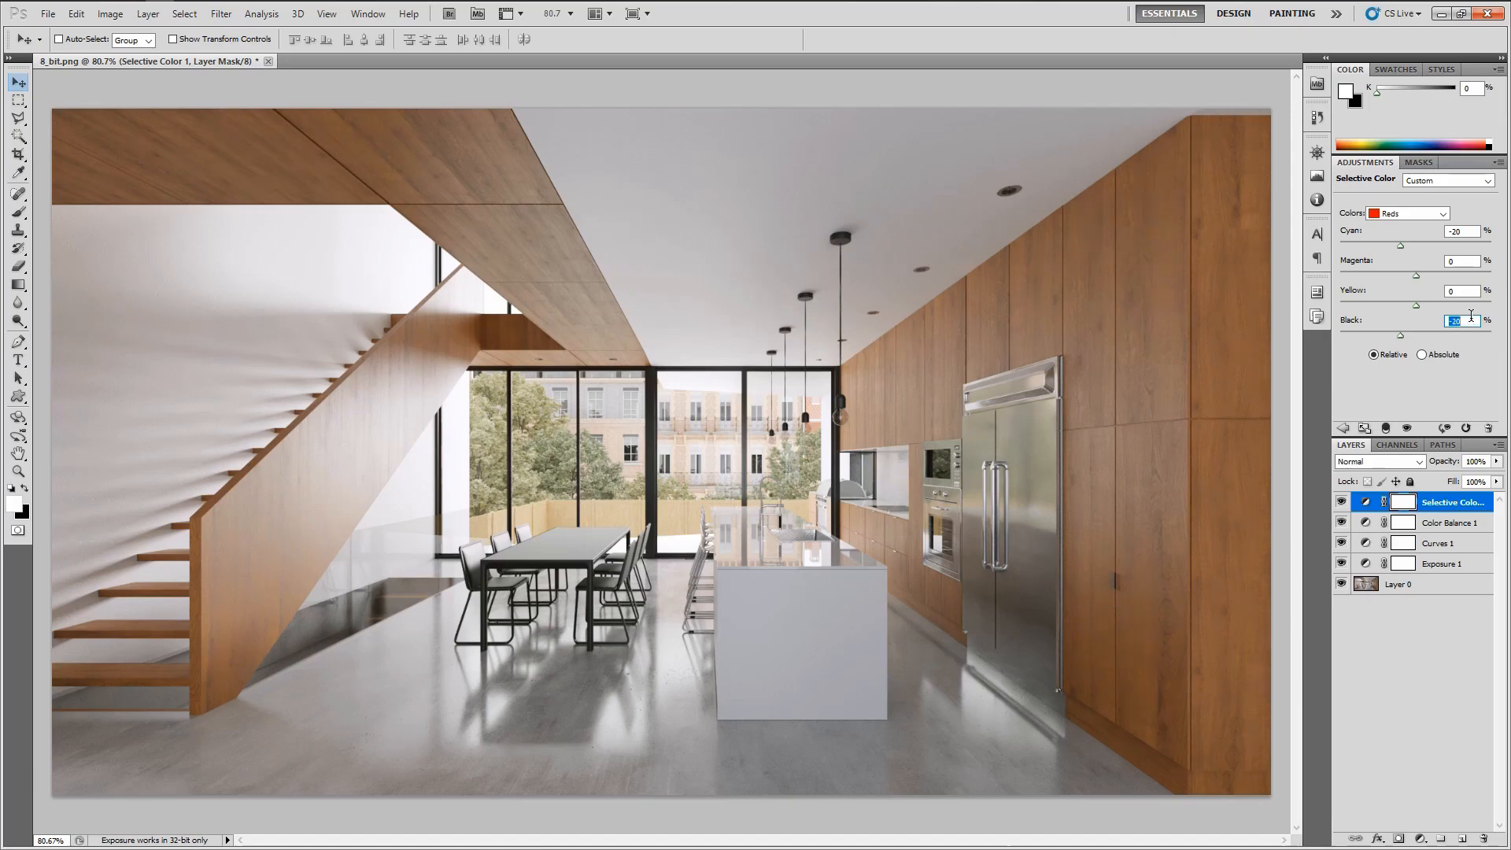
{"action": "key", "text": "shift+Up"}
{"action": "key", "text": "shift+Up"}
{"action": "key", "text": "shift+Up"}
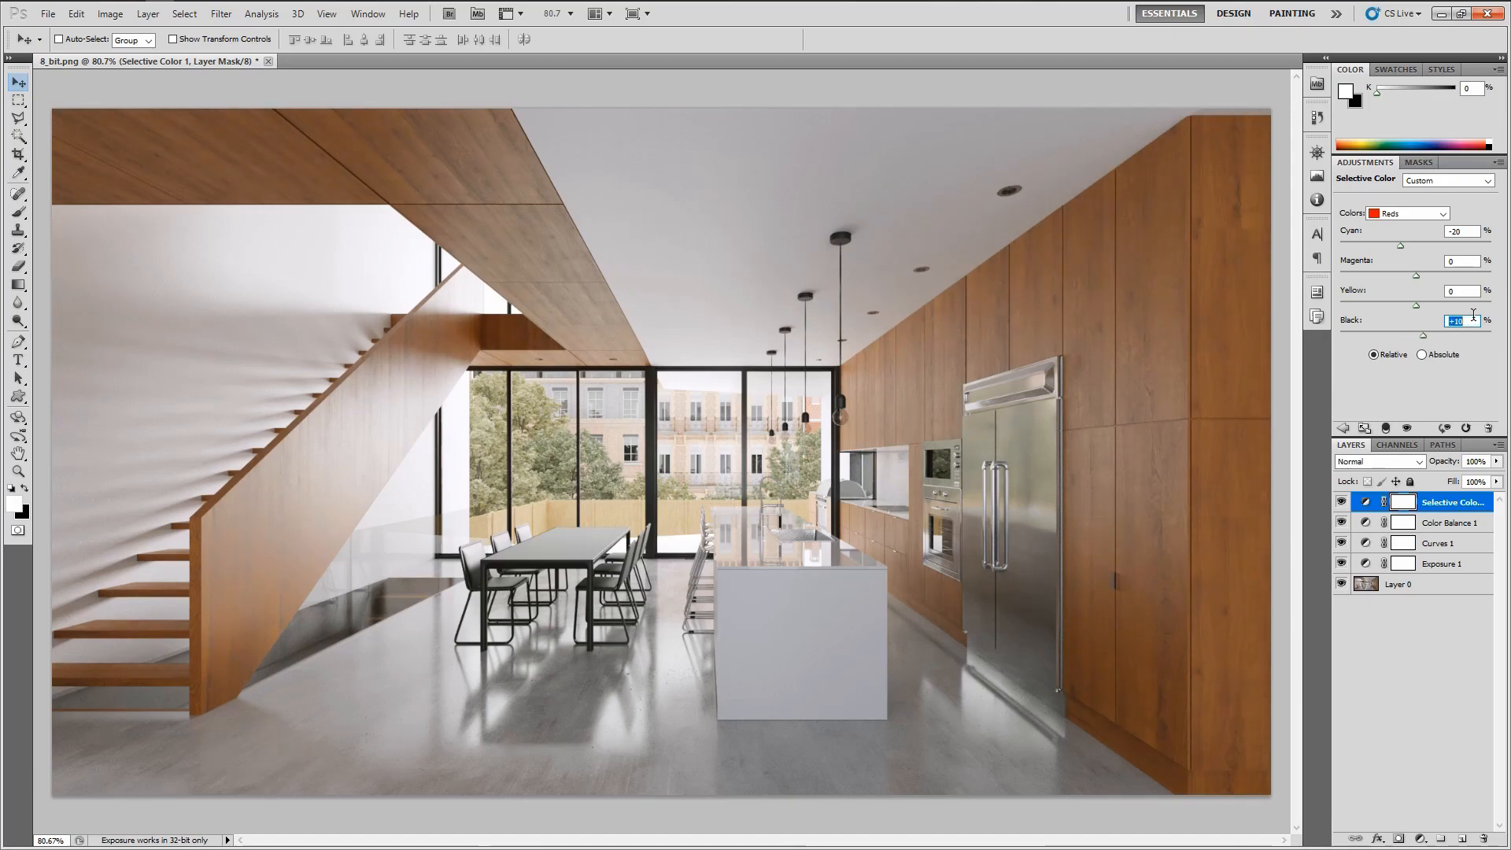
{"action": "key", "text": "shift+Up"}
Switch the Selective Color adjustment to Yellows and set Cyan to 0 and Magenta to +20
{"action": "left_click", "coordinate": [1419, 214]}
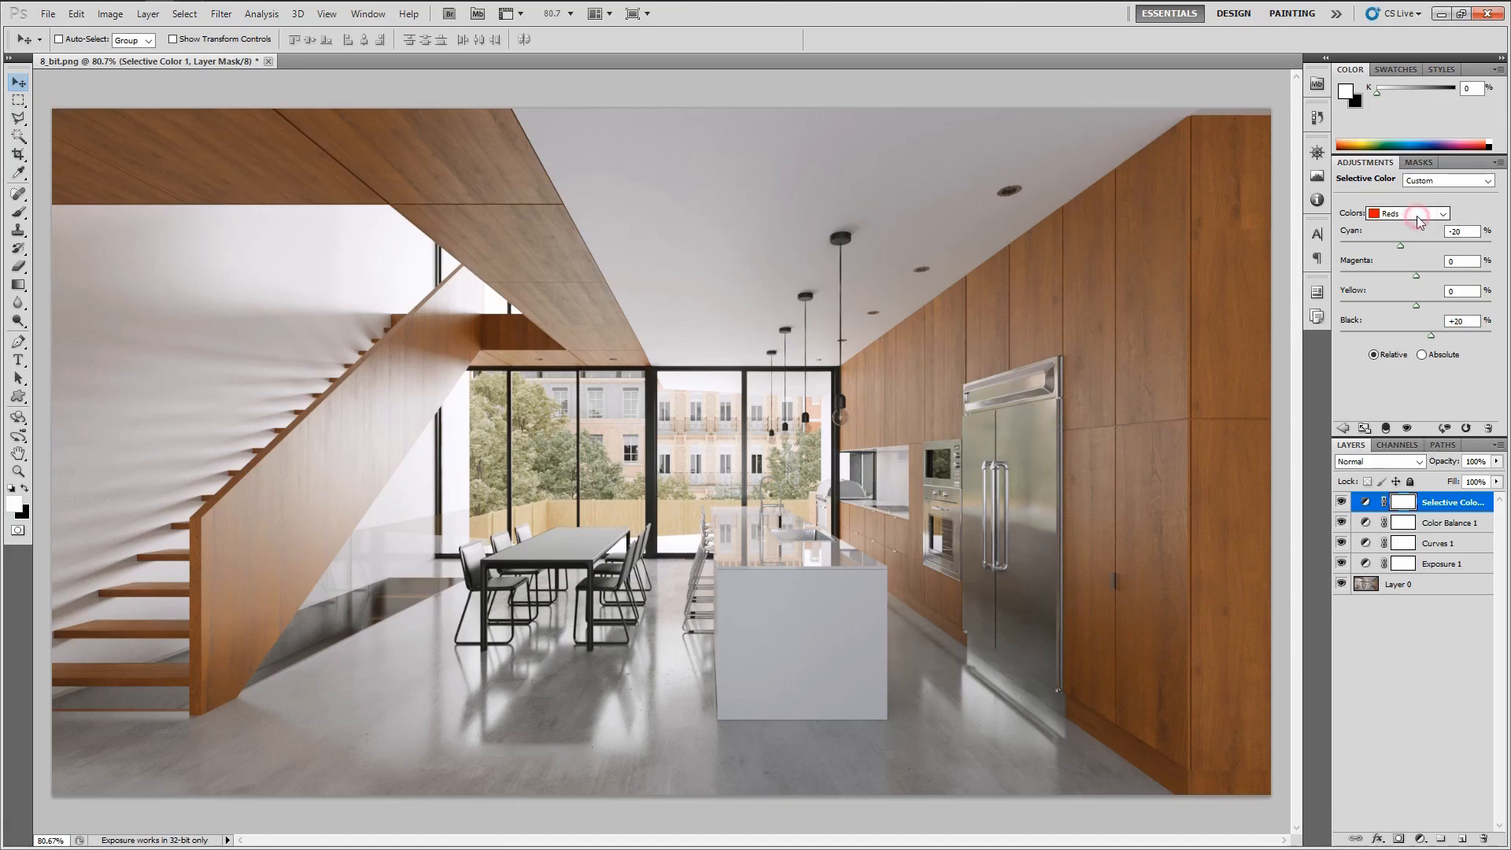
{"action": "left_click", "coordinate": [1412, 228]}
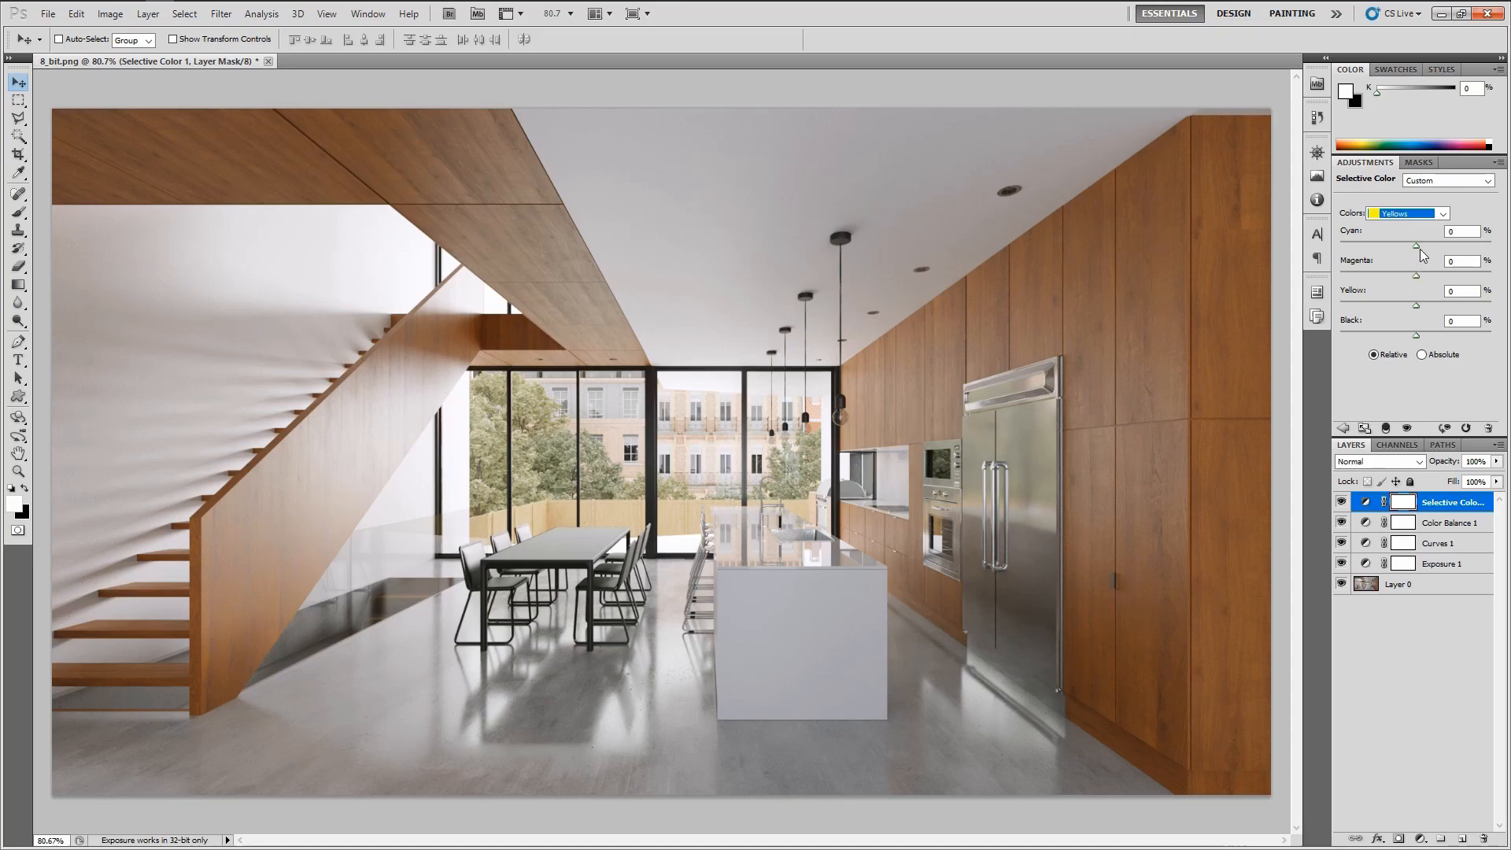
{"action": "left_click_drag", "start_coordinate": [1415, 246], "coordinate": [1477, 246]}
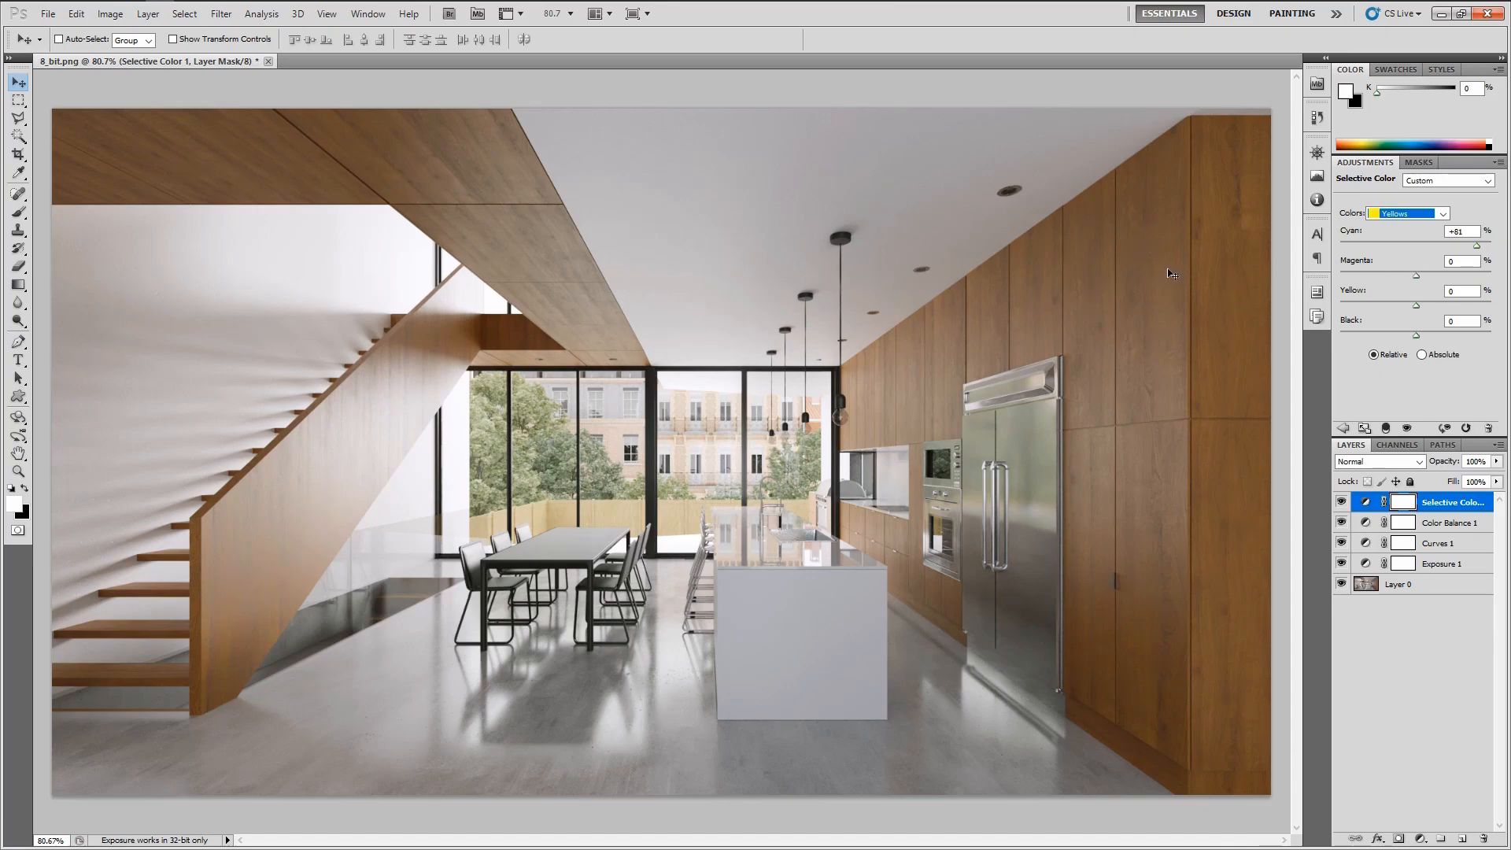
{"action": "left_click_drag", "start_coordinate": [1477, 245], "coordinate": [1386, 246]}
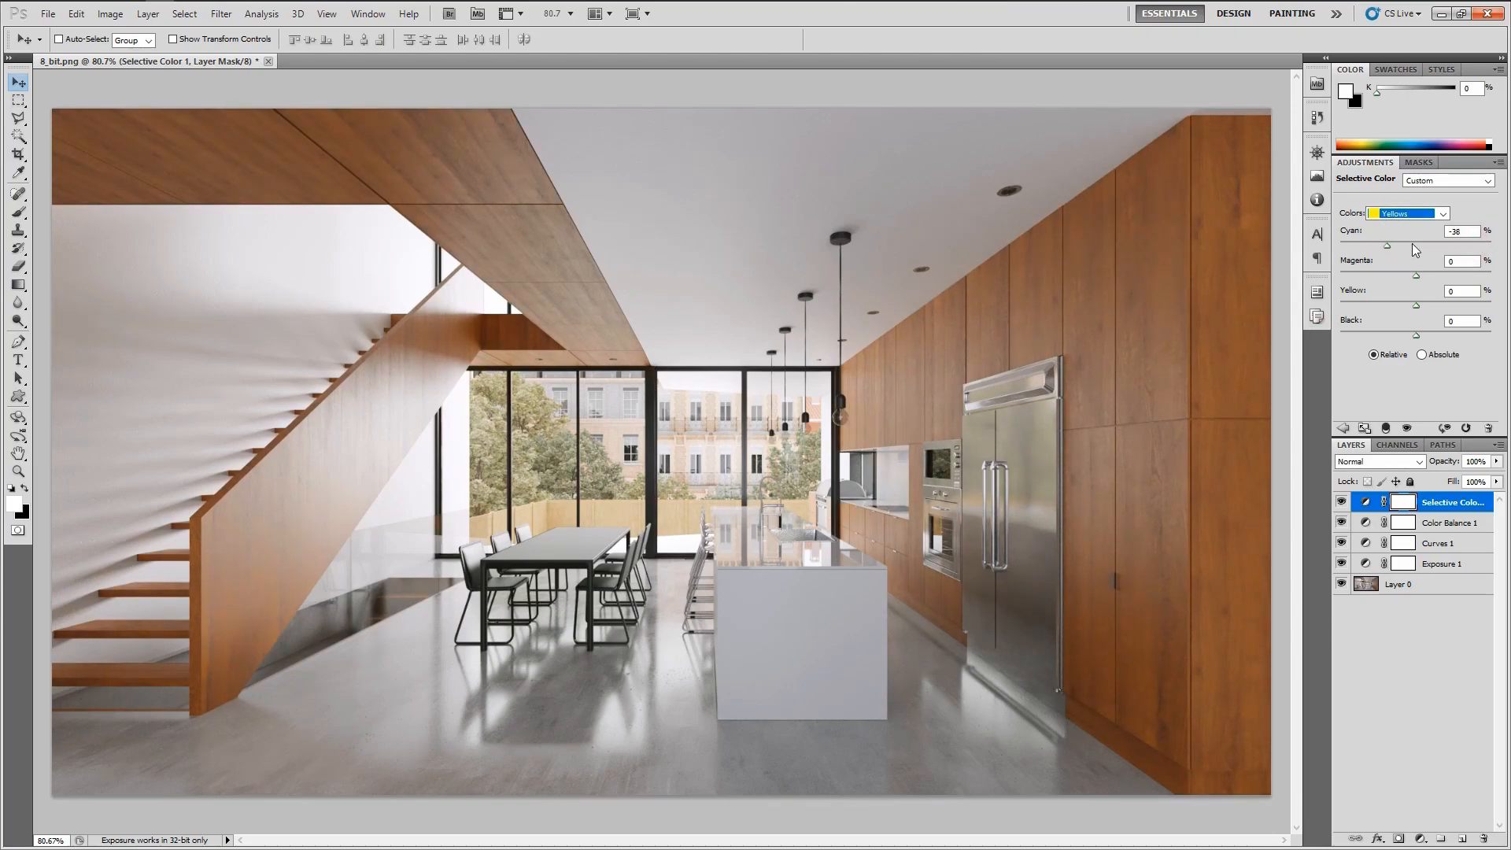
{"action": "left_click_drag", "start_coordinate": [1386, 246], "coordinate": [1390, 248]}
{"action": "double_click", "coordinate": [1462, 232]}
{"action": "mouse_move", "coordinate": [1420, 284]}
{"action": "left_mouse_down"}
{"action": "mouse_move", "coordinate": [1447, 277]}
{"action": "mouse_move", "coordinate": [1319, 280]}
{"action": "mouse_move", "coordinate": [1424, 264]}
{"action": "left_mouse_up"}
{"action": "scroll", "coordinate": [1473, 261], "scroll_direction": "up", "scroll_amount": 1}
{"action": "key", "text": "shift+Up"}
{"action": "key", "text": "shift+Up"}
Set the Yellows Yellow value to +20 and Black to +30
{"action": "left_click", "coordinate": [1463, 293]}
{"action": "key", "text": "shift+Up"}
{"action": "key", "text": "shift+Up"}
{"action": "key", "text": "shift+Up"}
{"action": "key", "text": "shift+Up"}
{"action": "key", "text": "shift+Up"}
{"action": "key", "text": "shift+Up"}
{"action": "type", "text": "37"}
{"action": "left_click_drag", "start_coordinate": [1451, 318], "coordinate": [1432, 315]}
{"action": "key", "text": "Down"}
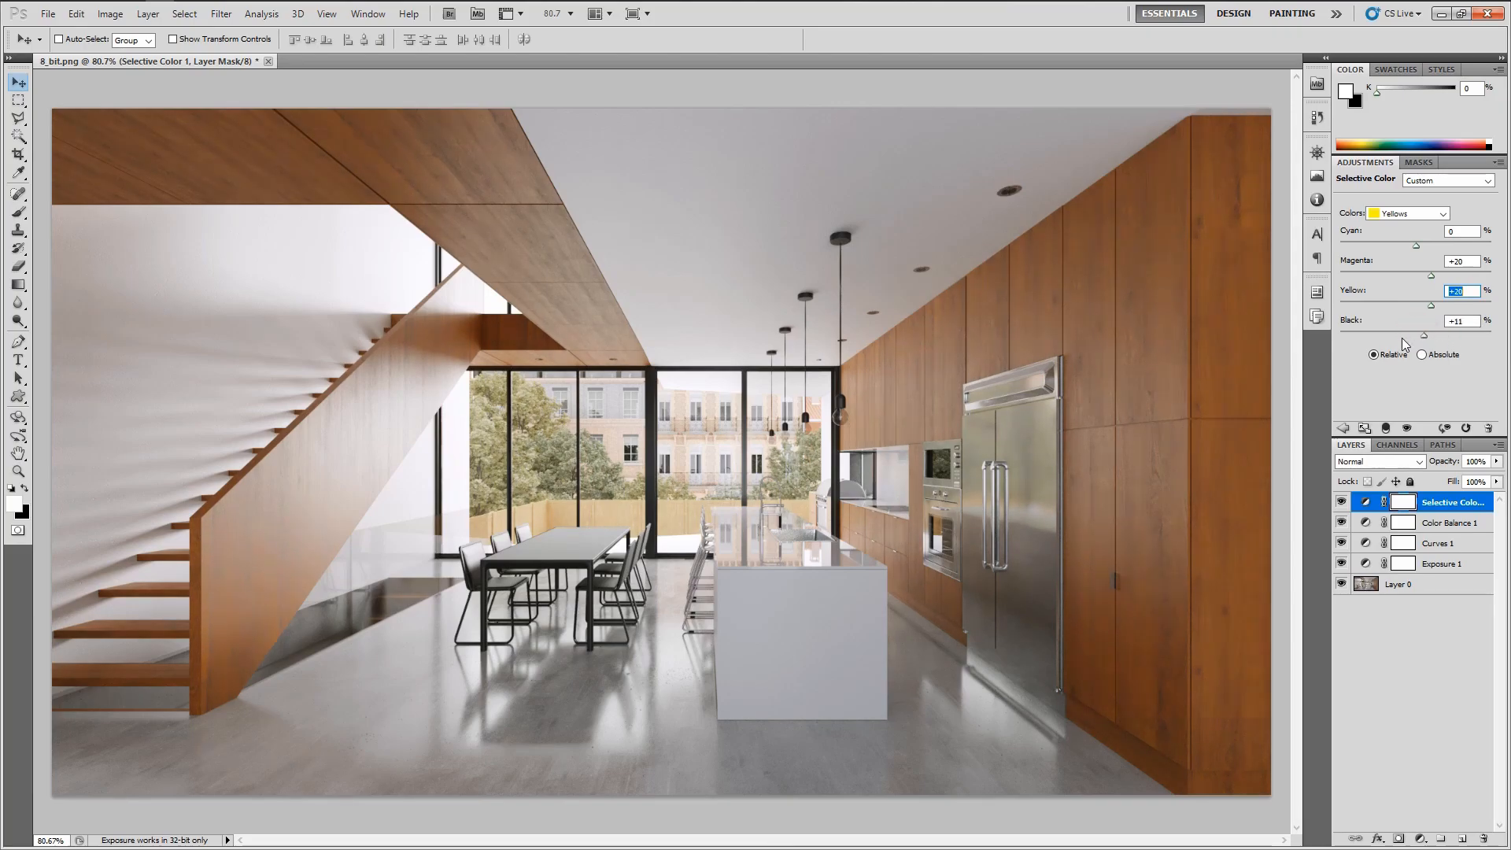
{"action": "left_click_drag", "start_coordinate": [1428, 339], "coordinate": [1436, 344]}
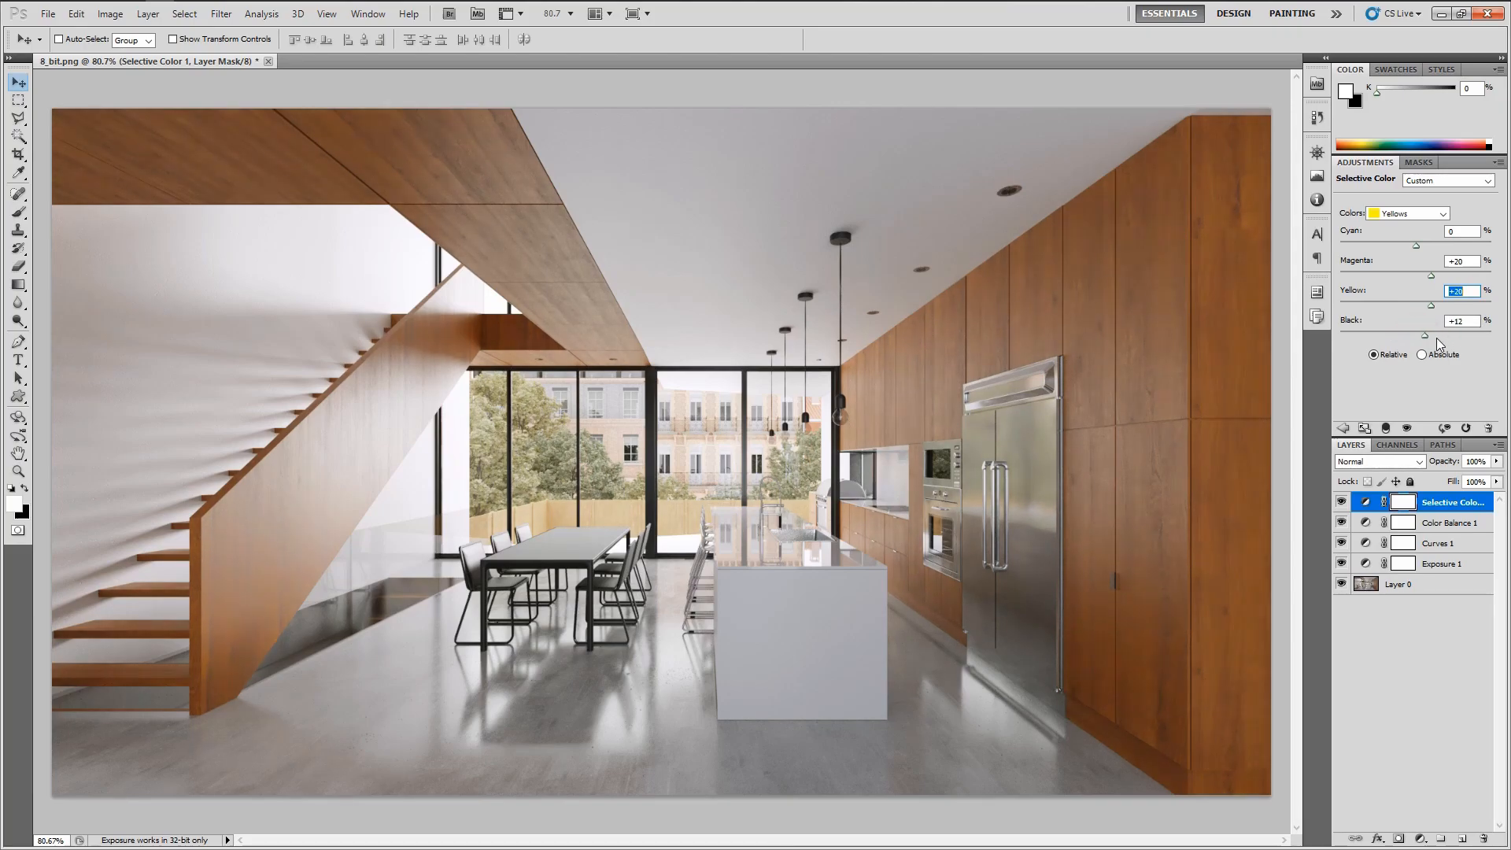
{"action": "double_click", "coordinate": [1474, 321]}
{"action": "type", "text": "30"}
{"action": "key", "text": "Return"}
Compare the Selective Color layer's effect by toggling its visibility and checking the reference photograph
{"action": "left_click", "coordinate": [1397, 214]}
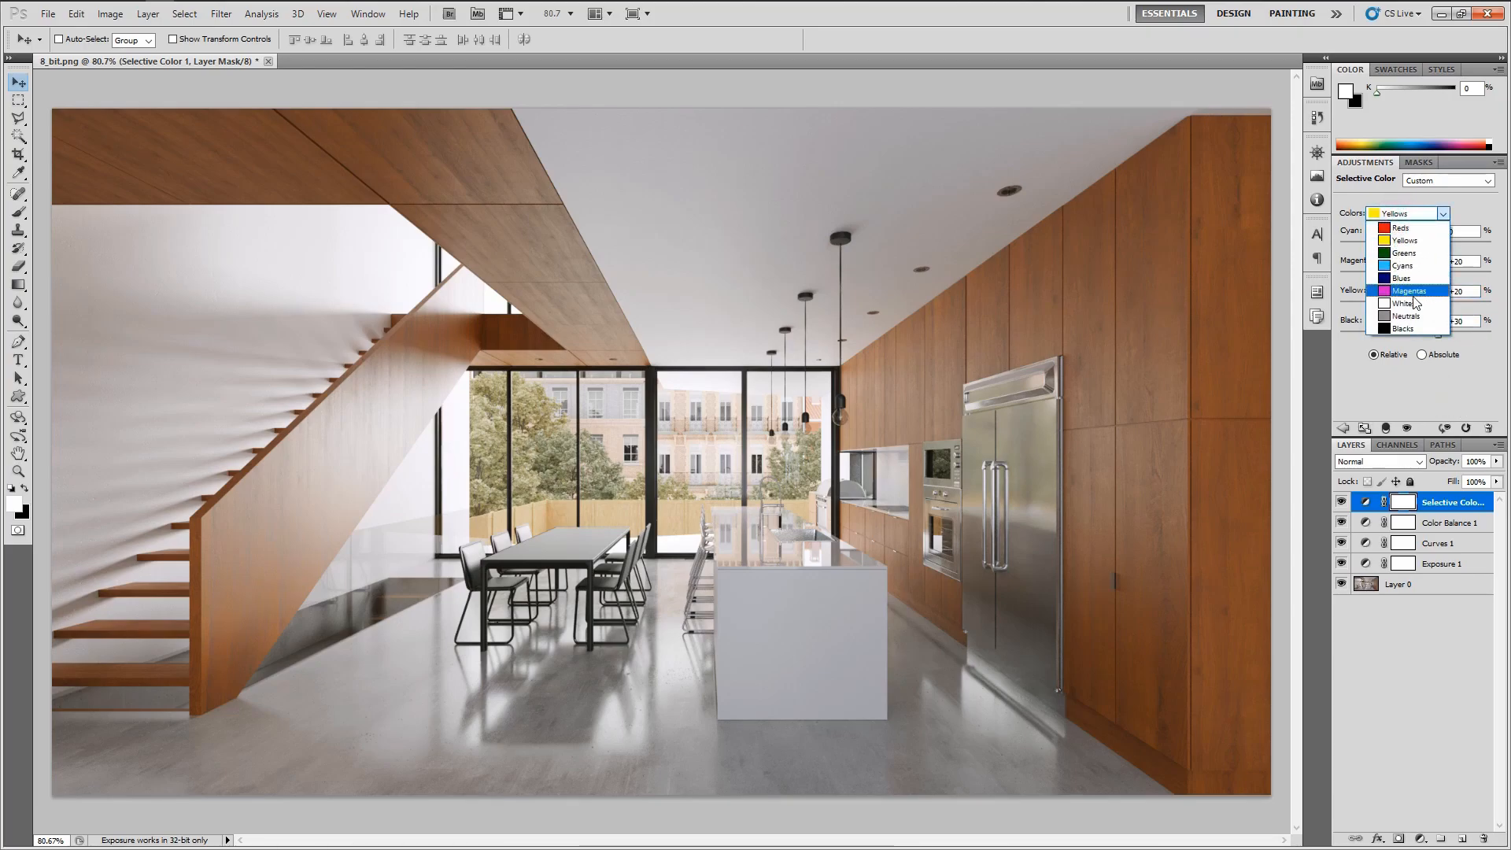
{"action": "left_click", "coordinate": [1410, 403]}
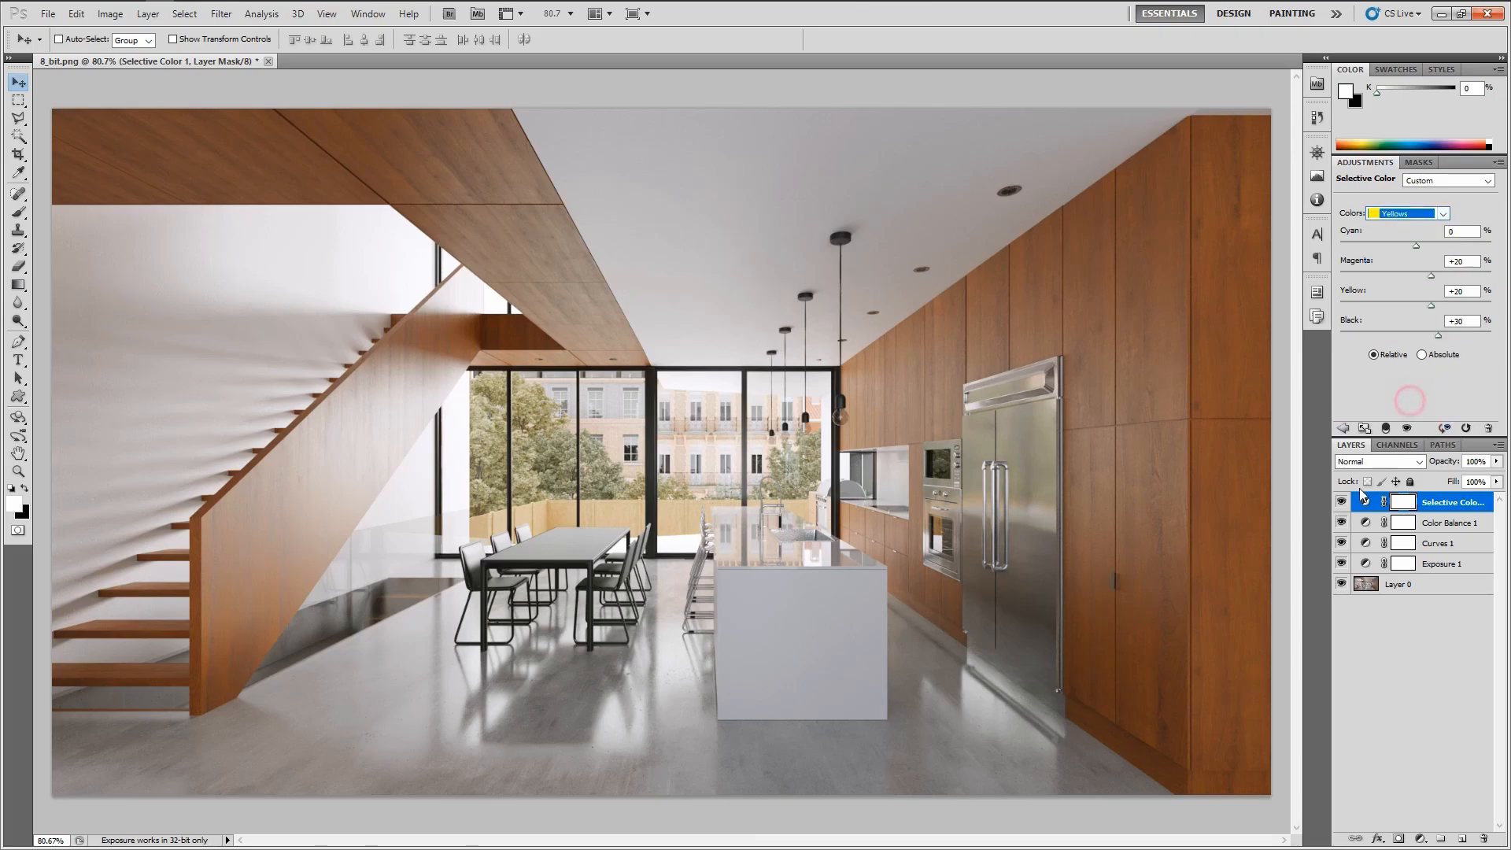
{"action": "left_click", "coordinate": [1341, 502]}
{"action": "left_click", "coordinate": [1341, 502]}
{"action": "left_click", "coordinate": [1341, 502]}
{"action": "left_click", "coordinate": [1342, 502]}
{"action": "left_click", "coordinate": [1342, 502]}
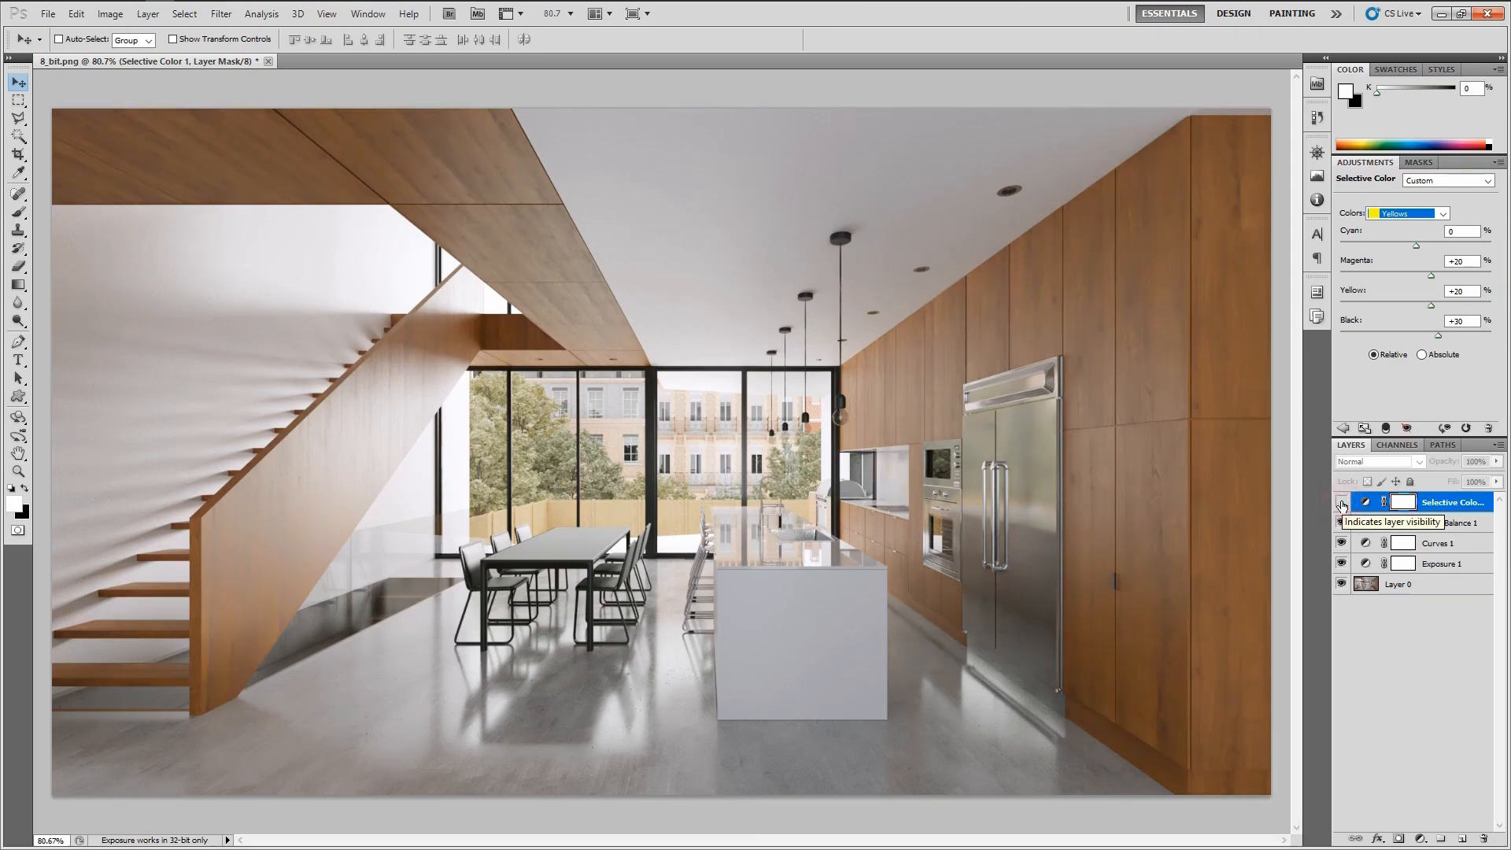
{"action": "left_click", "coordinate": [1341, 503]}
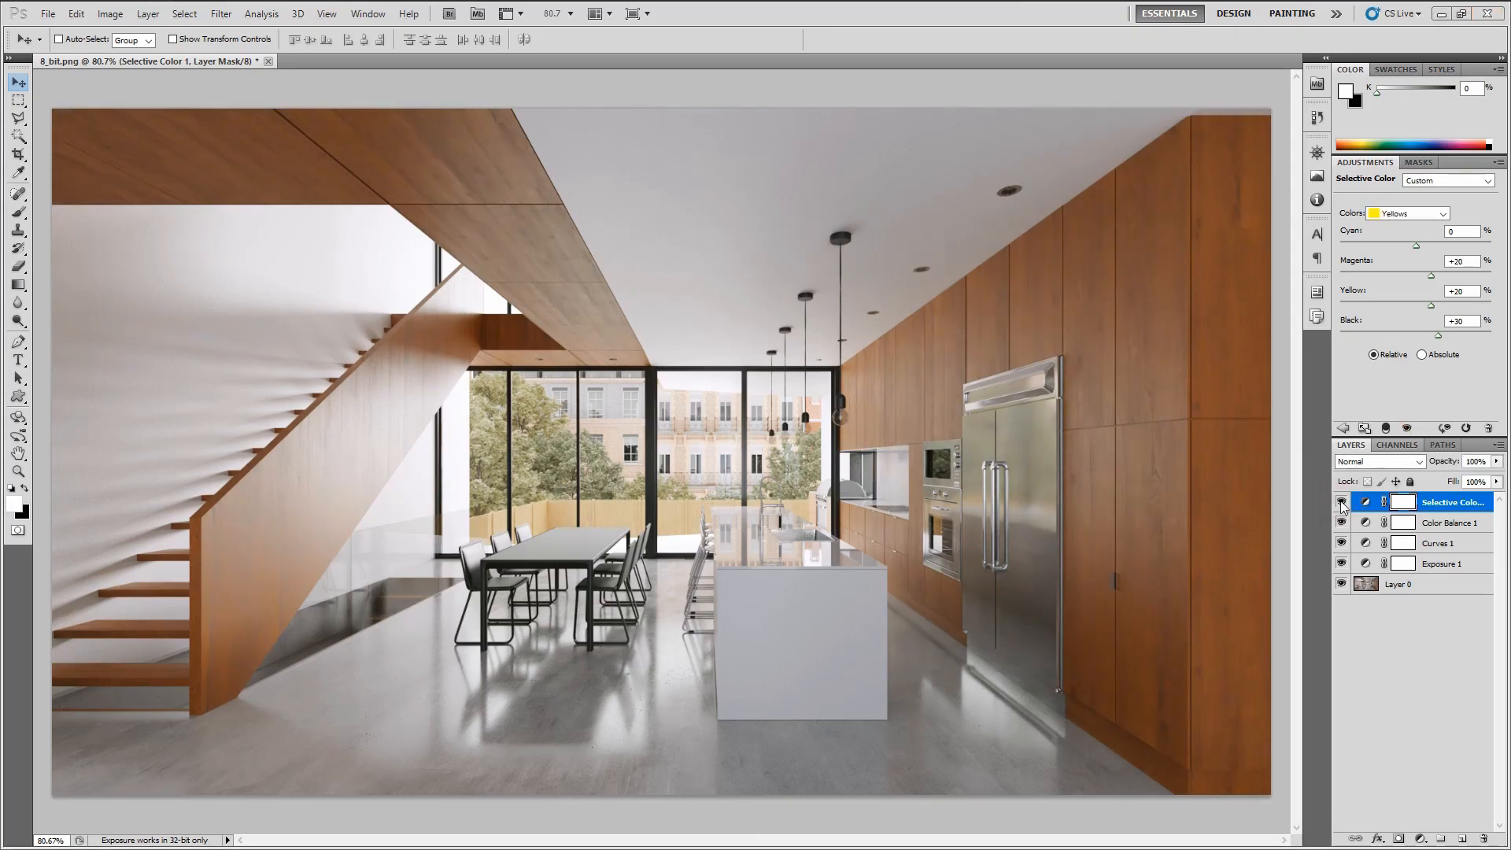
{"action": "key", "text": "alt+Tab"}
{"action": "key", "text": "alt+Tab"}
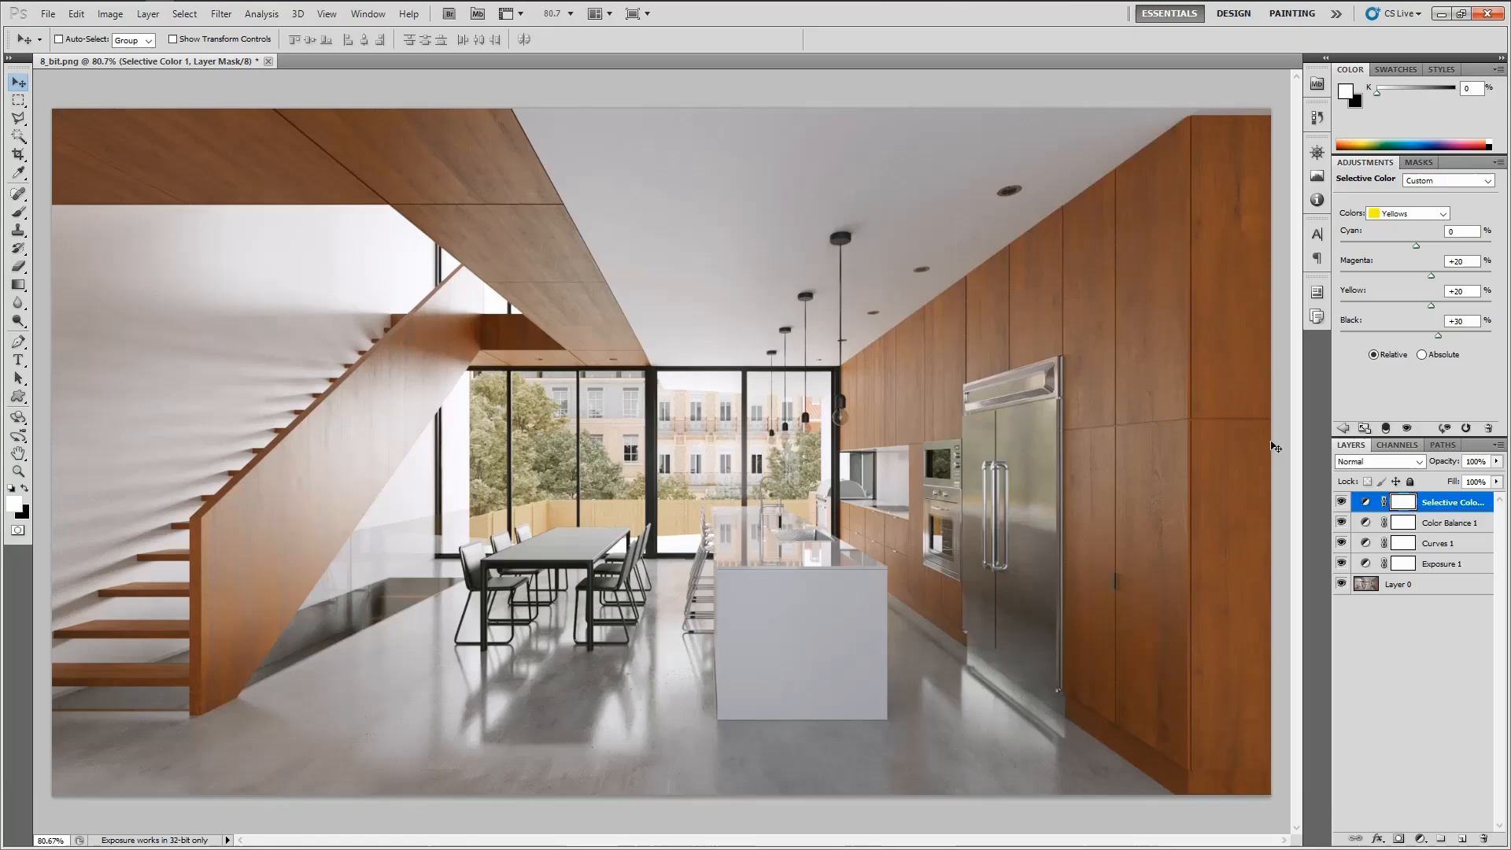
Lower the Selective Color layer's opacity to 40% and toggle its visibility to compare
{"action": "double_click", "coordinate": [1476, 461]}
{"action": "type", "text": "70"}
{"action": "key", "text": "Return"}
{"action": "type", "text": "60"}
{"action": "key", "text": "Return"}
{"action": "left_click", "coordinate": [1342, 503]}
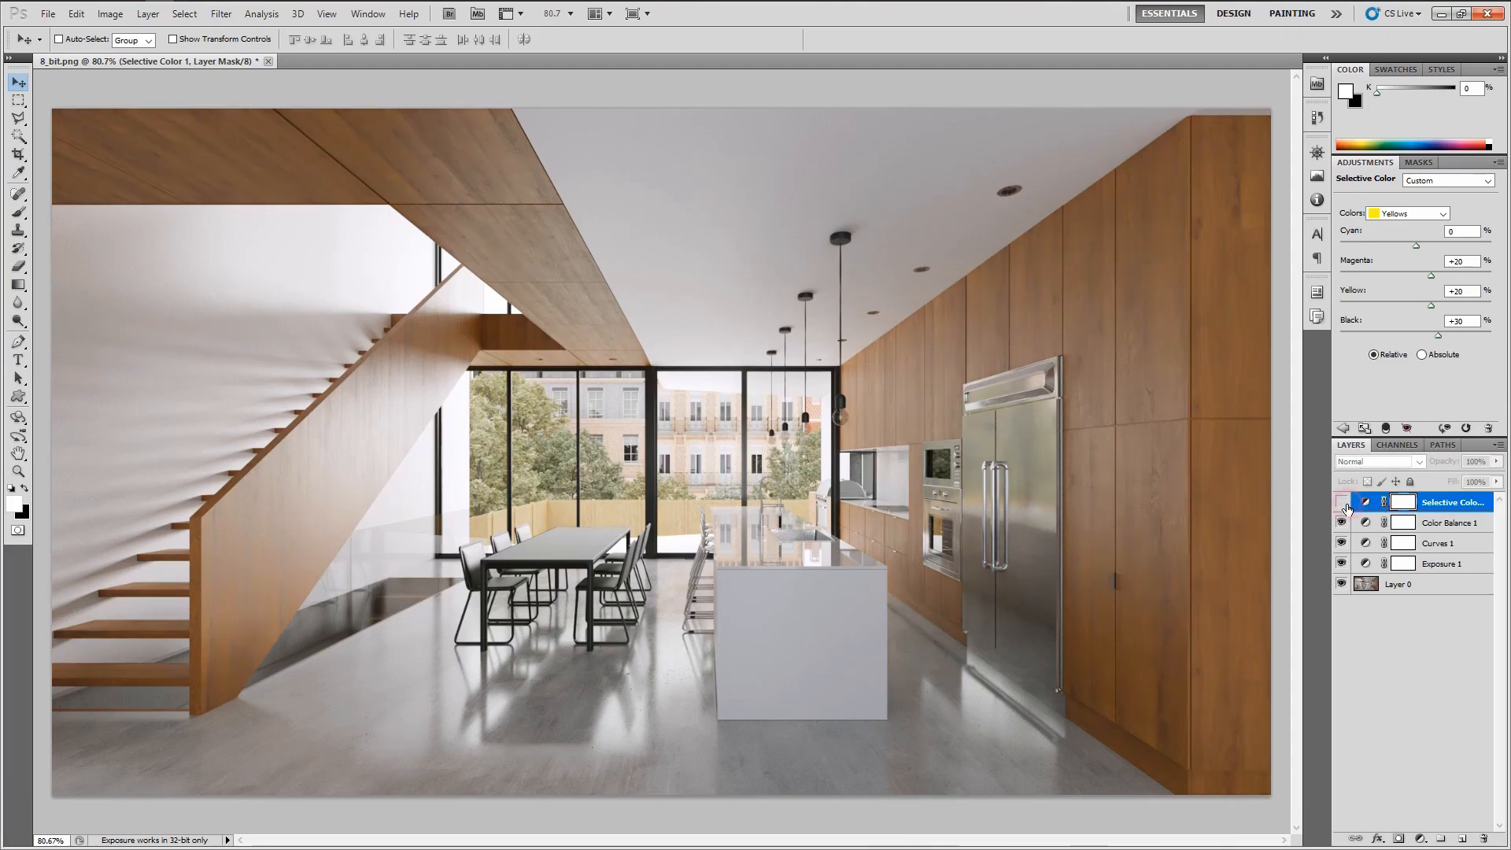
{"action": "left_click", "coordinate": [1342, 503]}
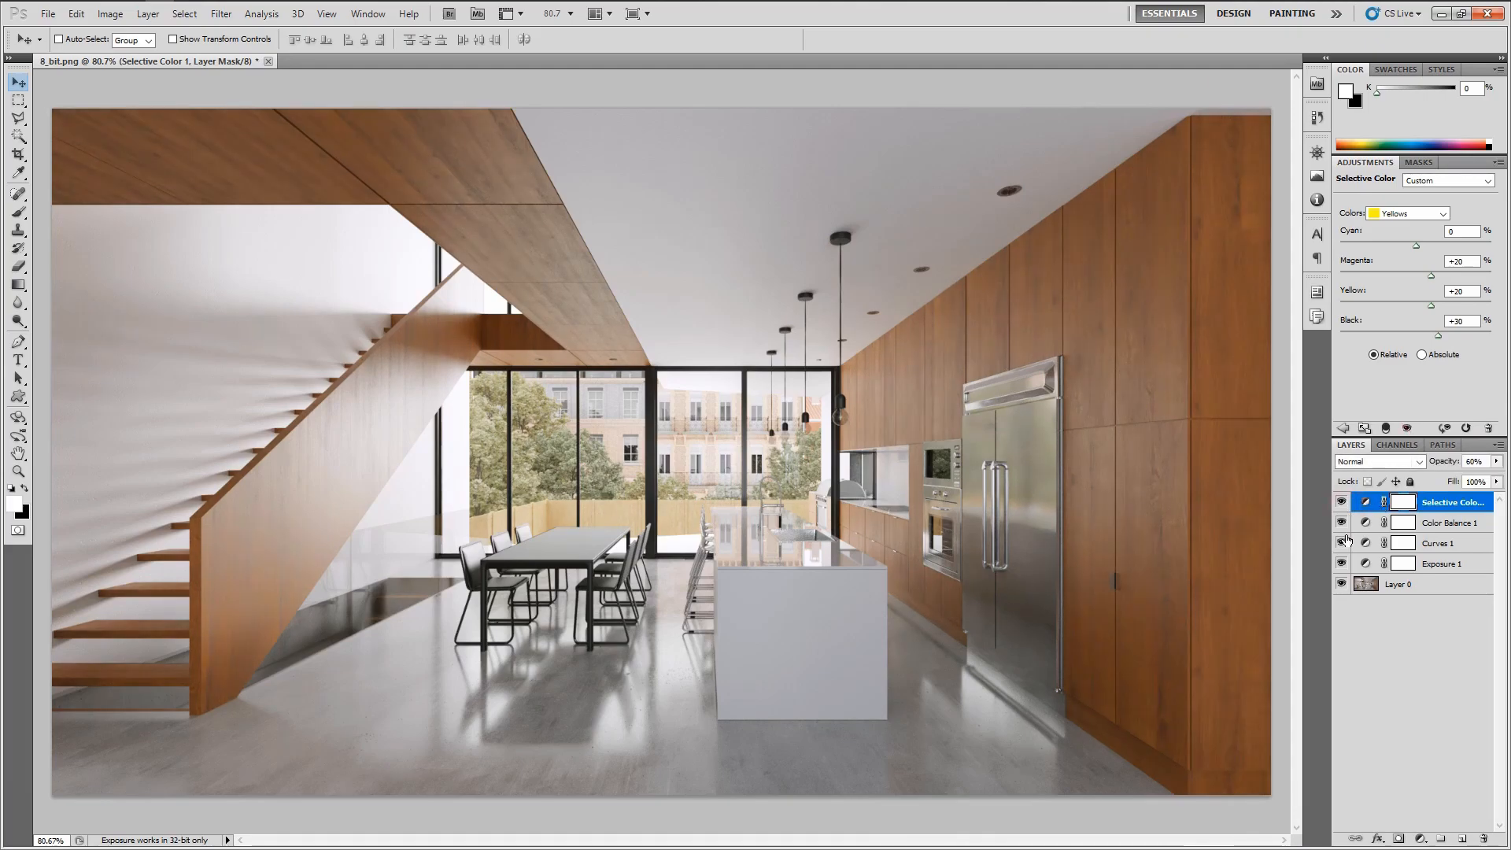
{"action": "left_click", "coordinate": [1341, 503]}
{"action": "left_click", "coordinate": [1341, 502]}
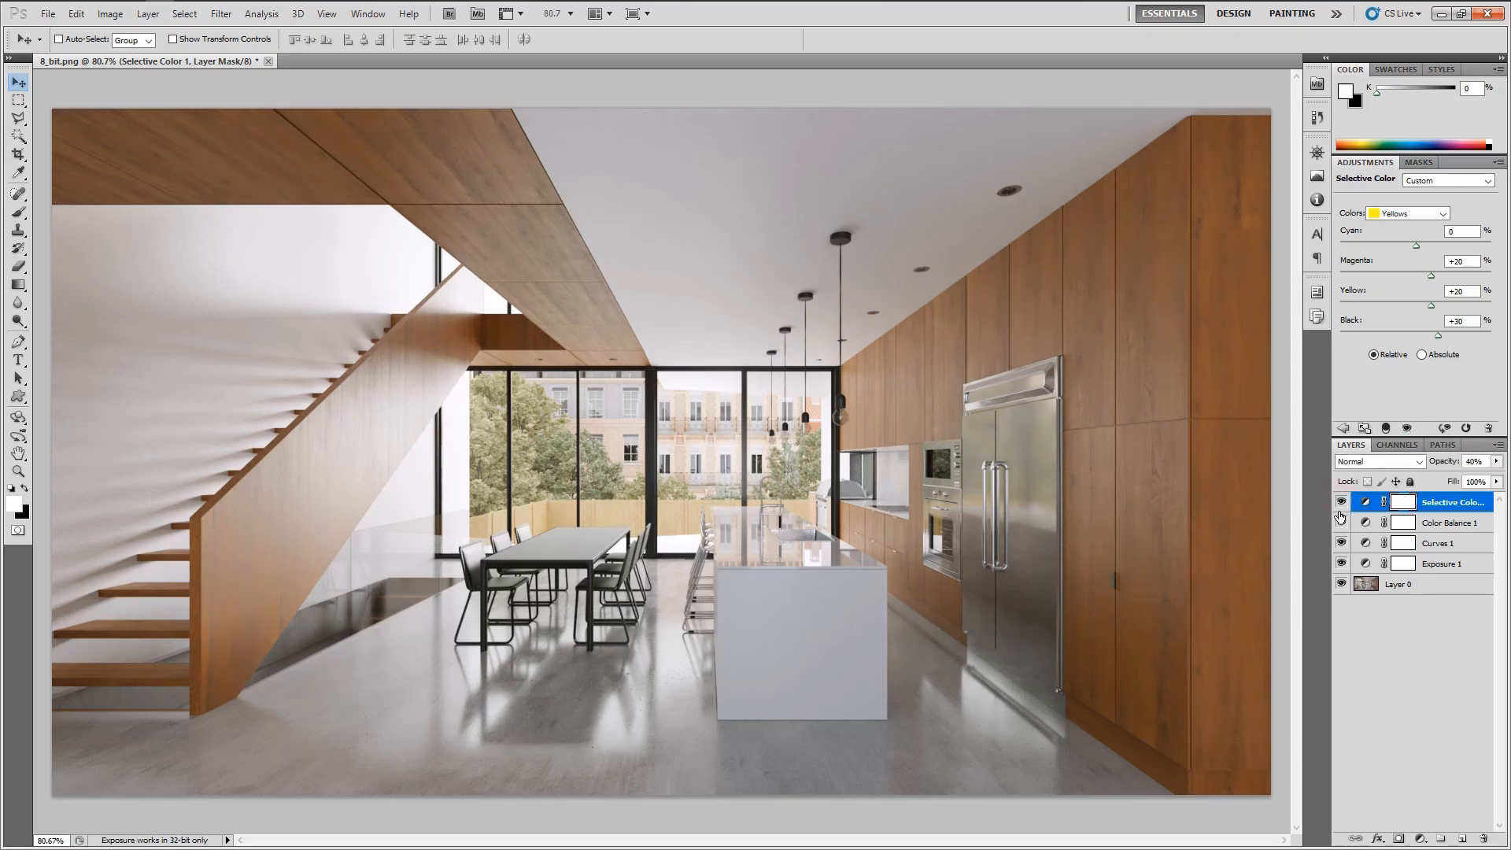
Add a Hue/Saturation adjustment layer and set its Saturation to -10
{"action": "left_click", "coordinate": [1388, 716]}
{"action": "left_click", "coordinate": [1421, 837]}
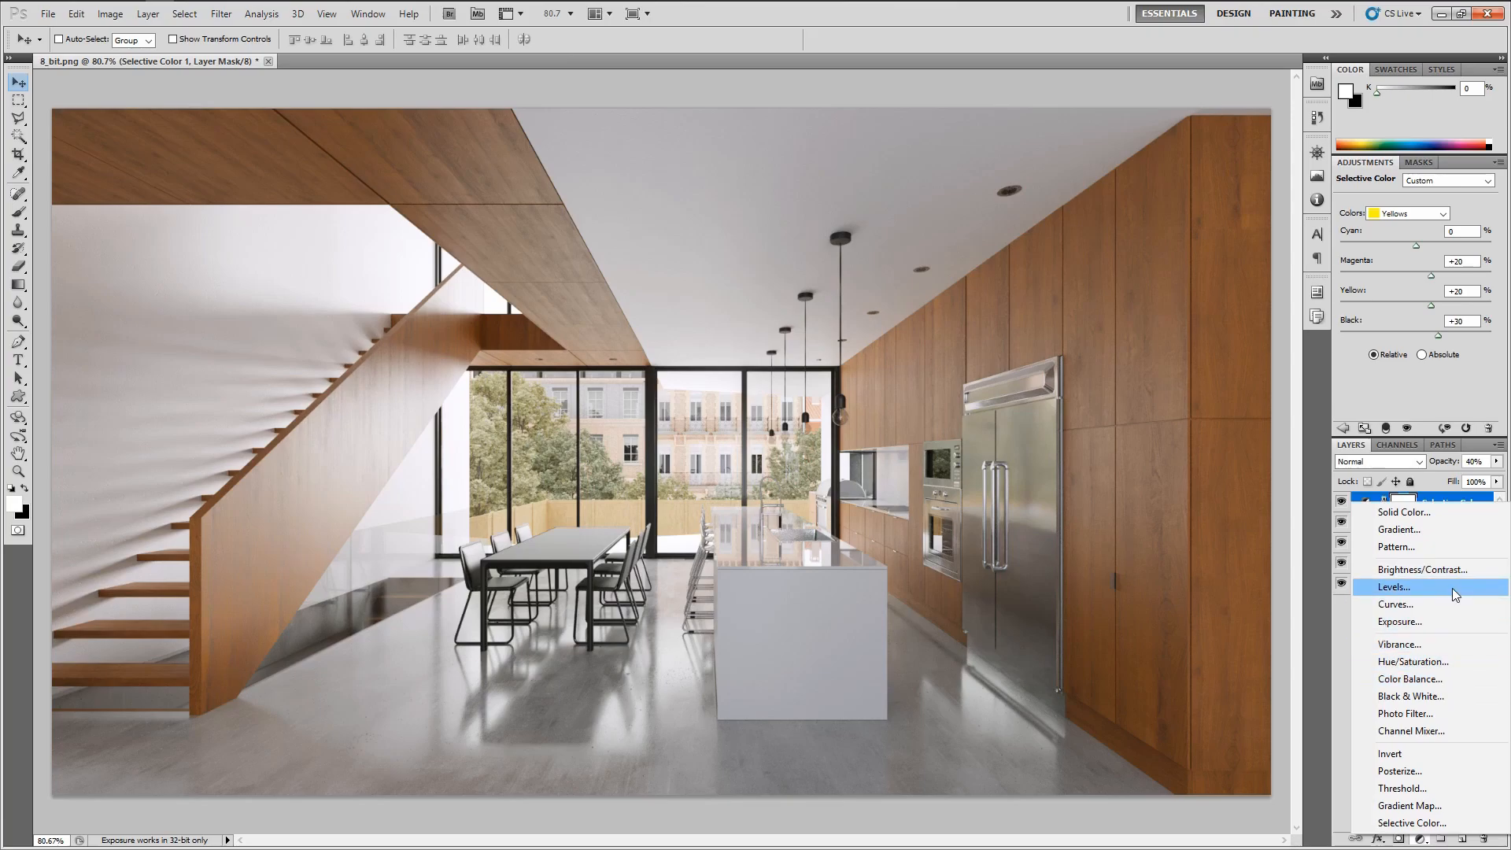
{"action": "left_click", "coordinate": [1417, 661]}
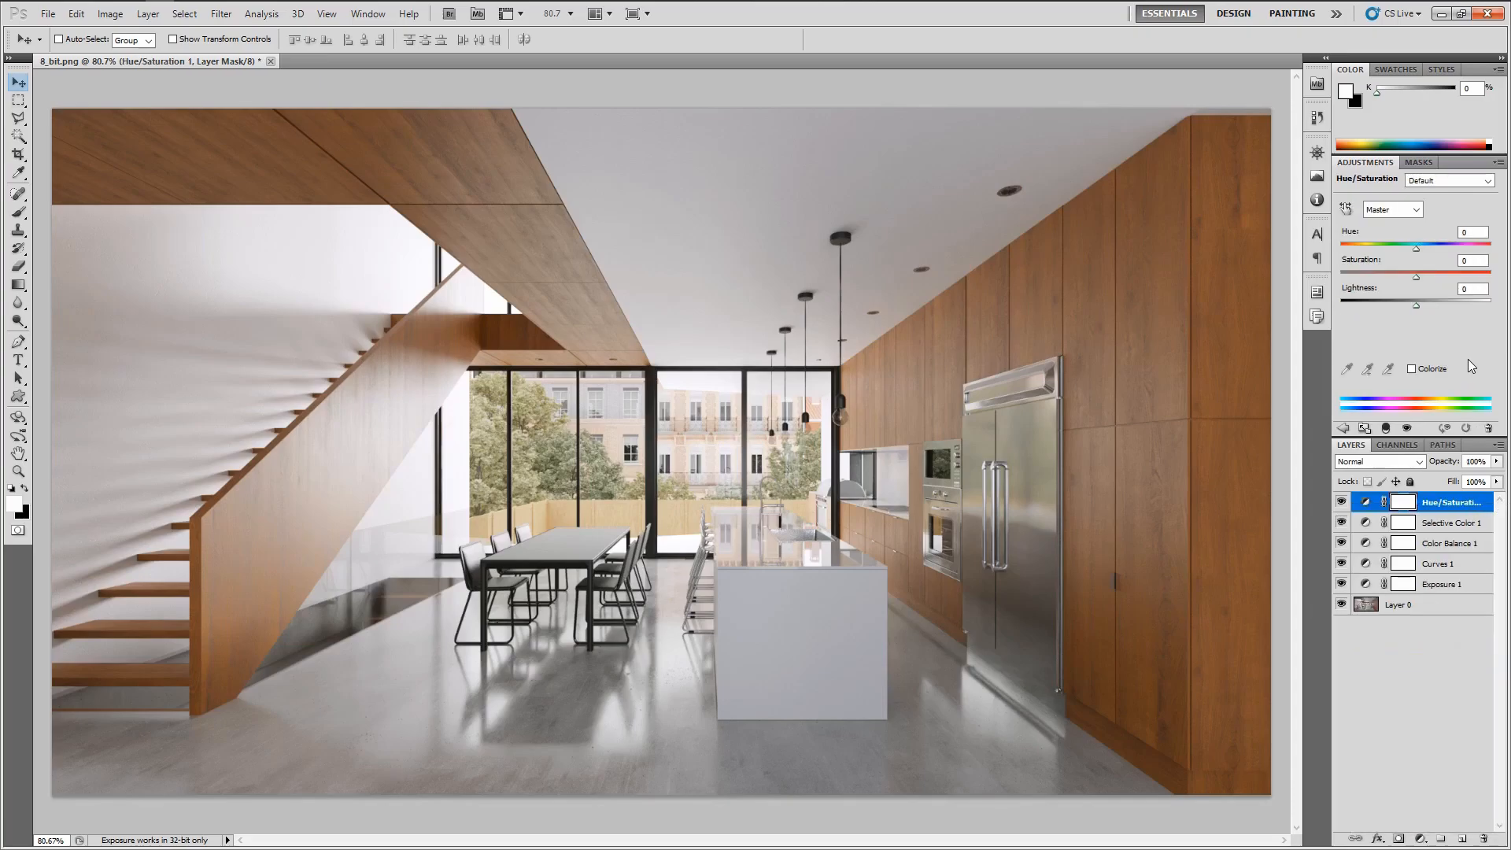
{"action": "left_click", "coordinate": [1472, 260]}
{"action": "type", "text": "-10"}
{"action": "key", "text": "Return"}
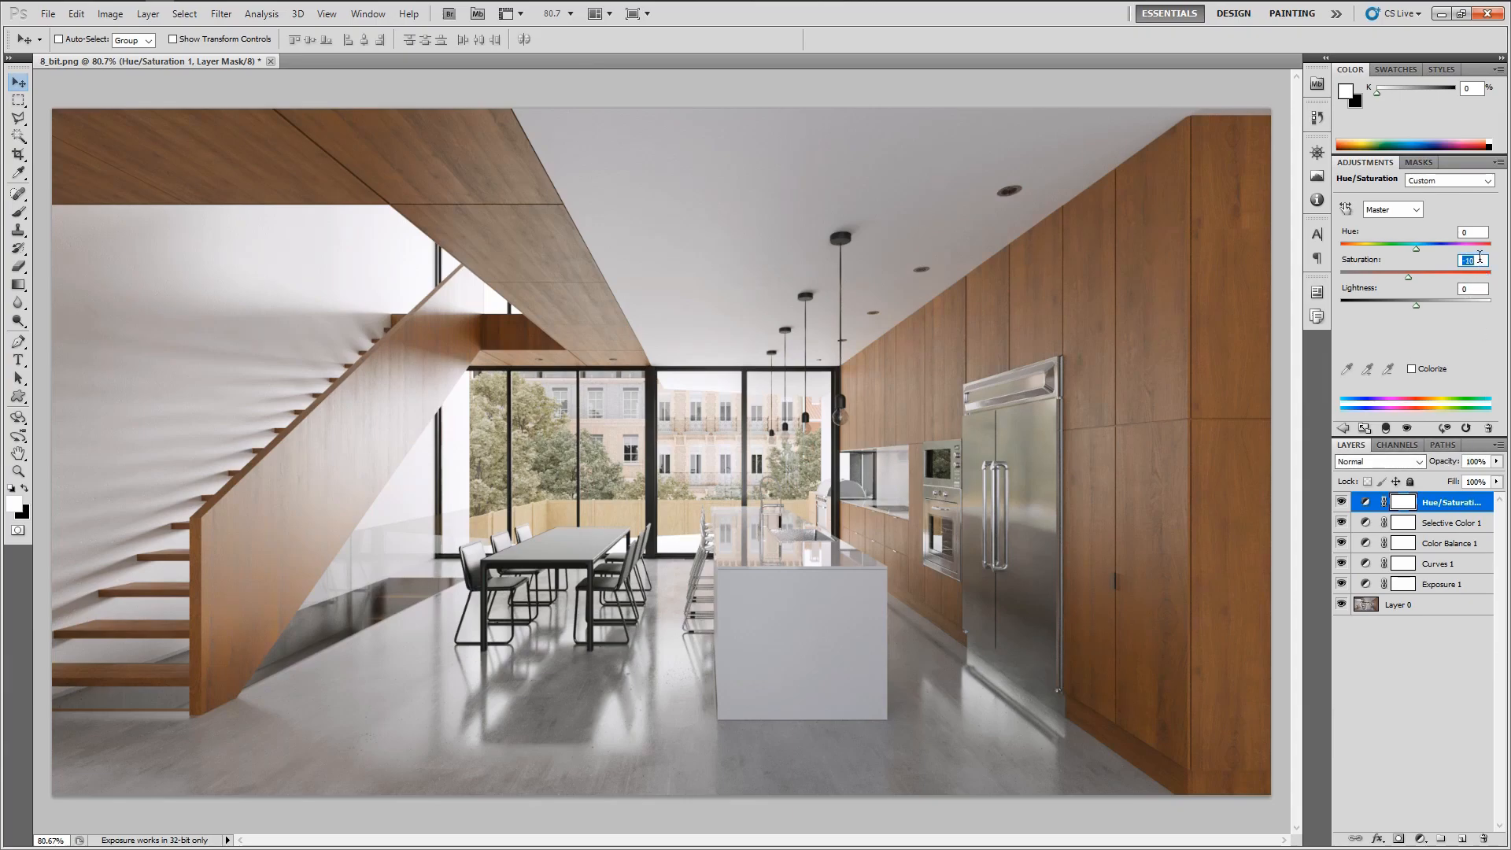
Toggle the Hue/Saturation layer's visibility to compare the desaturation
{"action": "left_click", "coordinate": [1341, 502]}
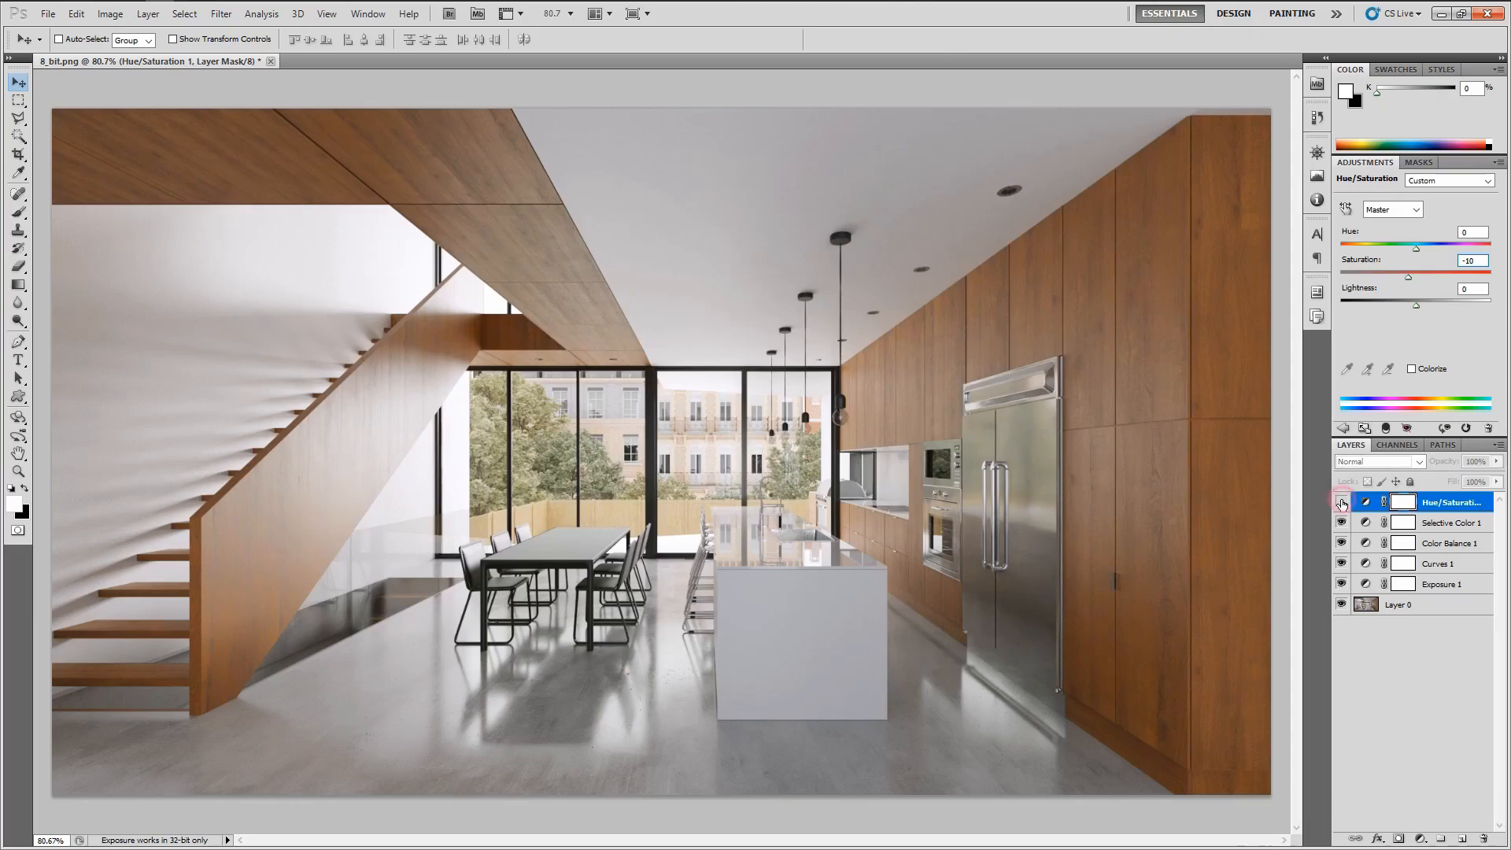
{"action": "left_click", "coordinate": [1342, 503]}
{"action": "left_click", "coordinate": [1342, 503]}
{"action": "left_click", "coordinate": [1342, 503]}
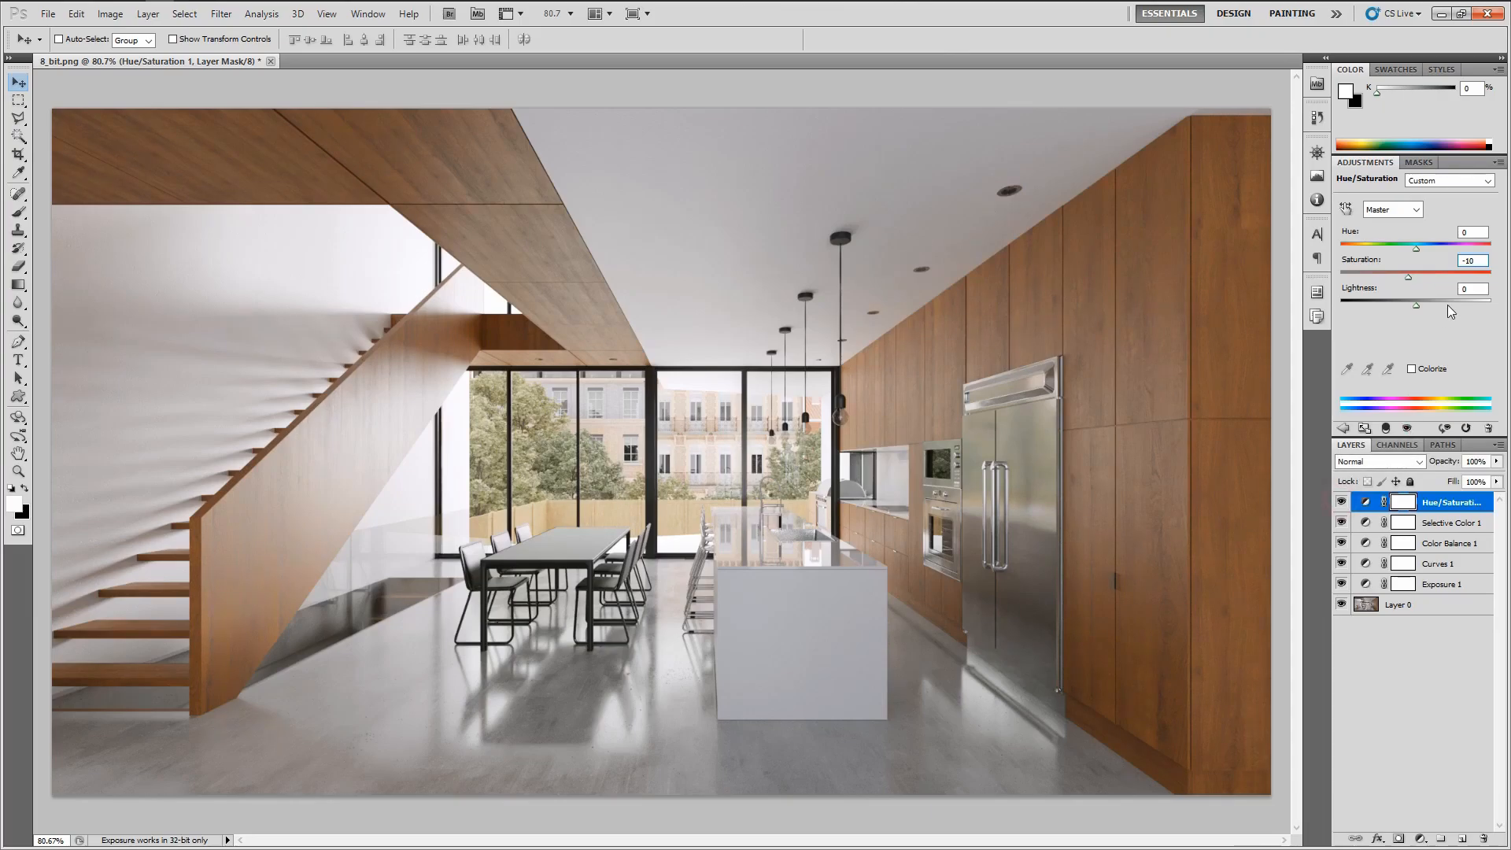
Lower the Hue/Saturation layer's Saturation to -15 and toggle the layer's visibility to compare
{"action": "left_click", "coordinate": [1469, 260]}
{"action": "key", "text": "Down"}
{"action": "left_click", "coordinate": [1400, 638]}
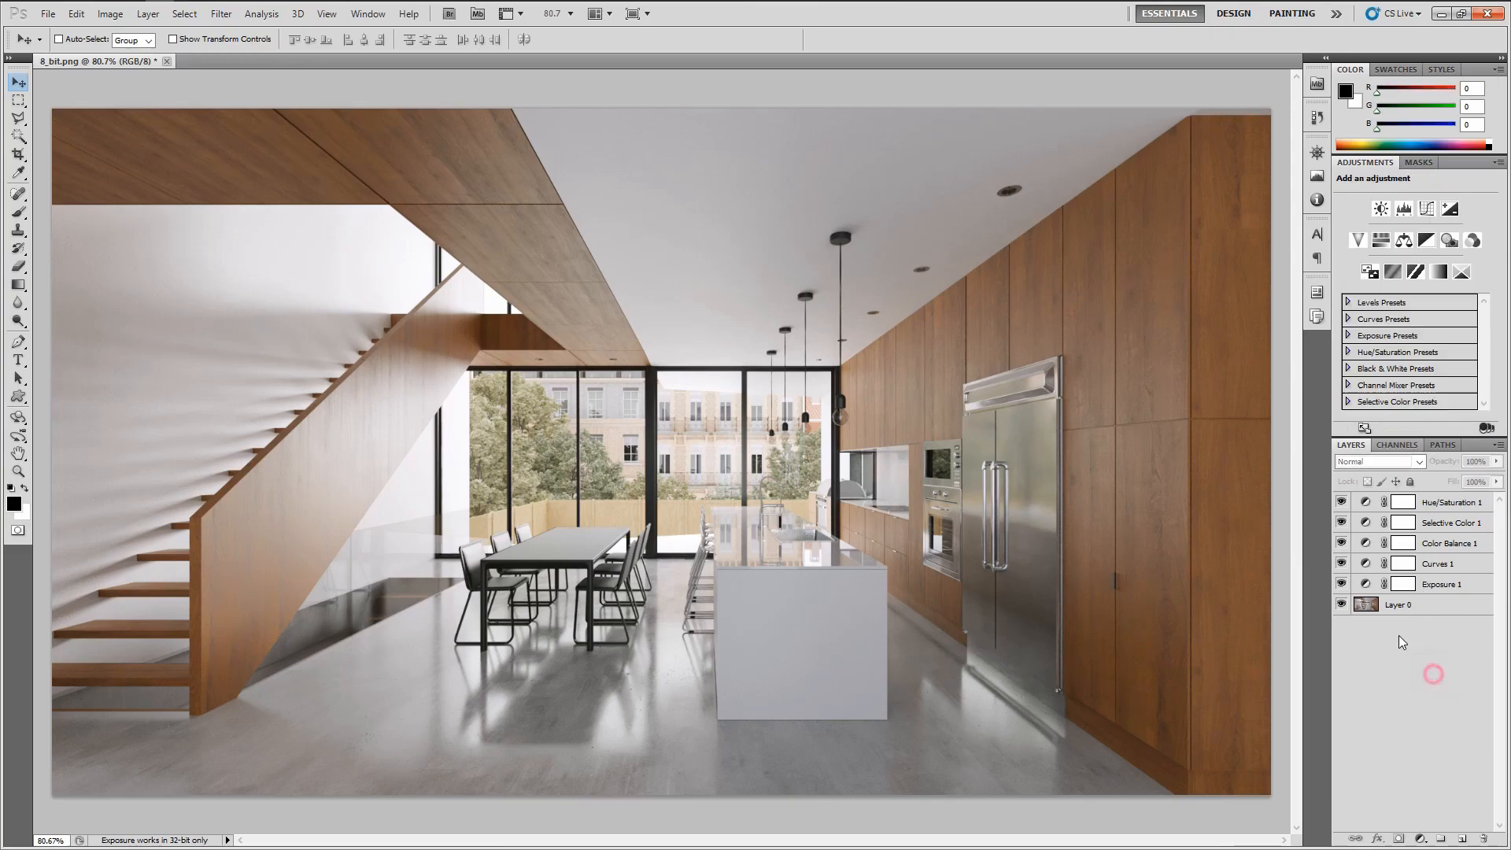
{"action": "left_click", "coordinate": [1343, 504]}
{"action": "left_click", "coordinate": [1343, 504]}
Reduce the Hue/Saturation layer's opacity to 80% and toggle its visibility to compare
{"action": "left_click", "coordinate": [1447, 502]}
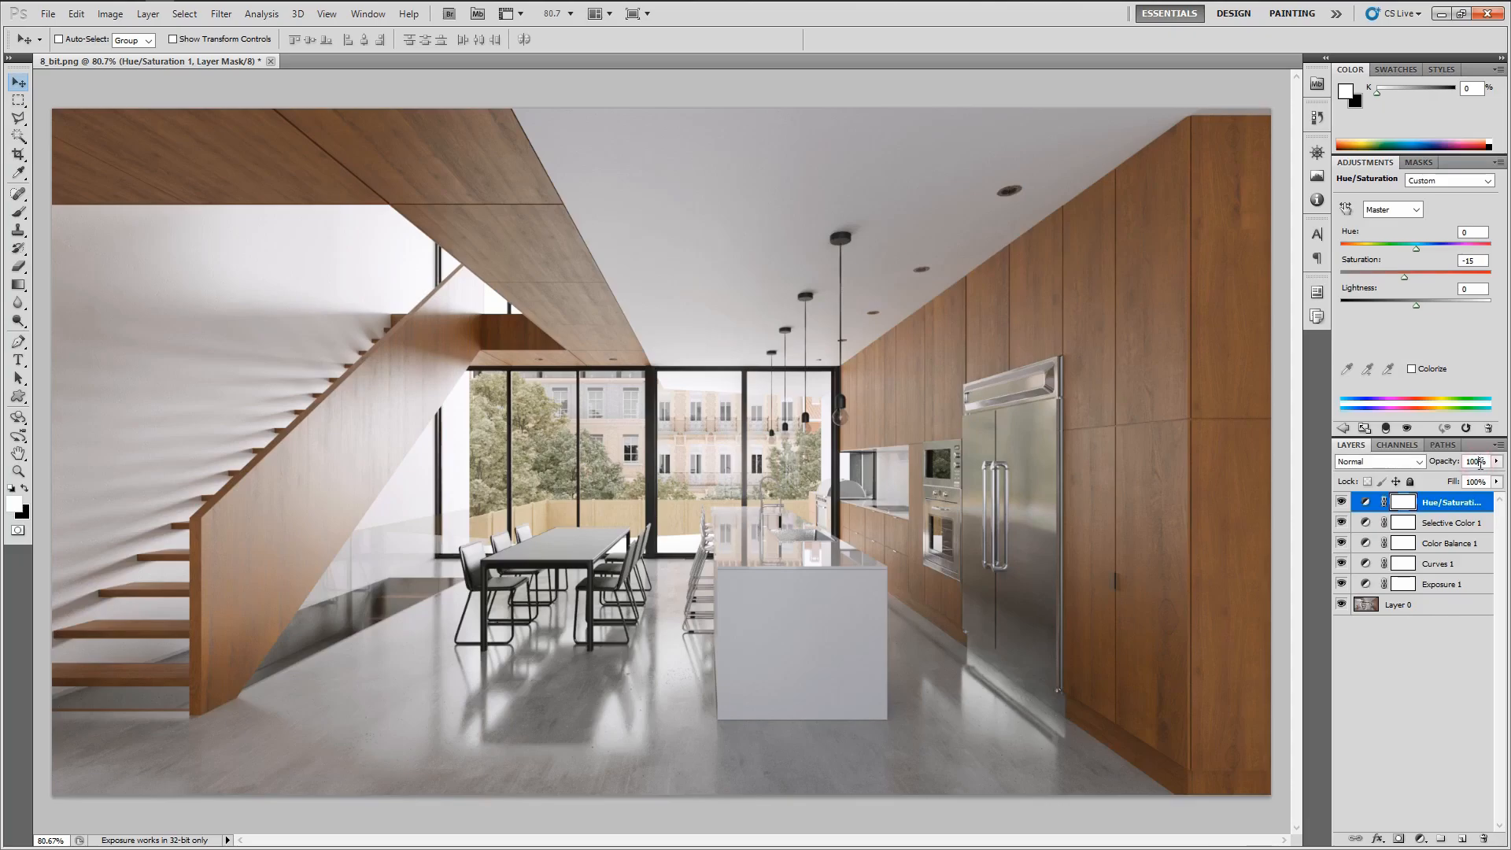
{"action": "double_click", "coordinate": [1480, 462]}
{"action": "key", "text": "shift+Down"}
{"action": "key", "text": "shift+Down"}
{"action": "left_click", "coordinate": [1446, 683]}
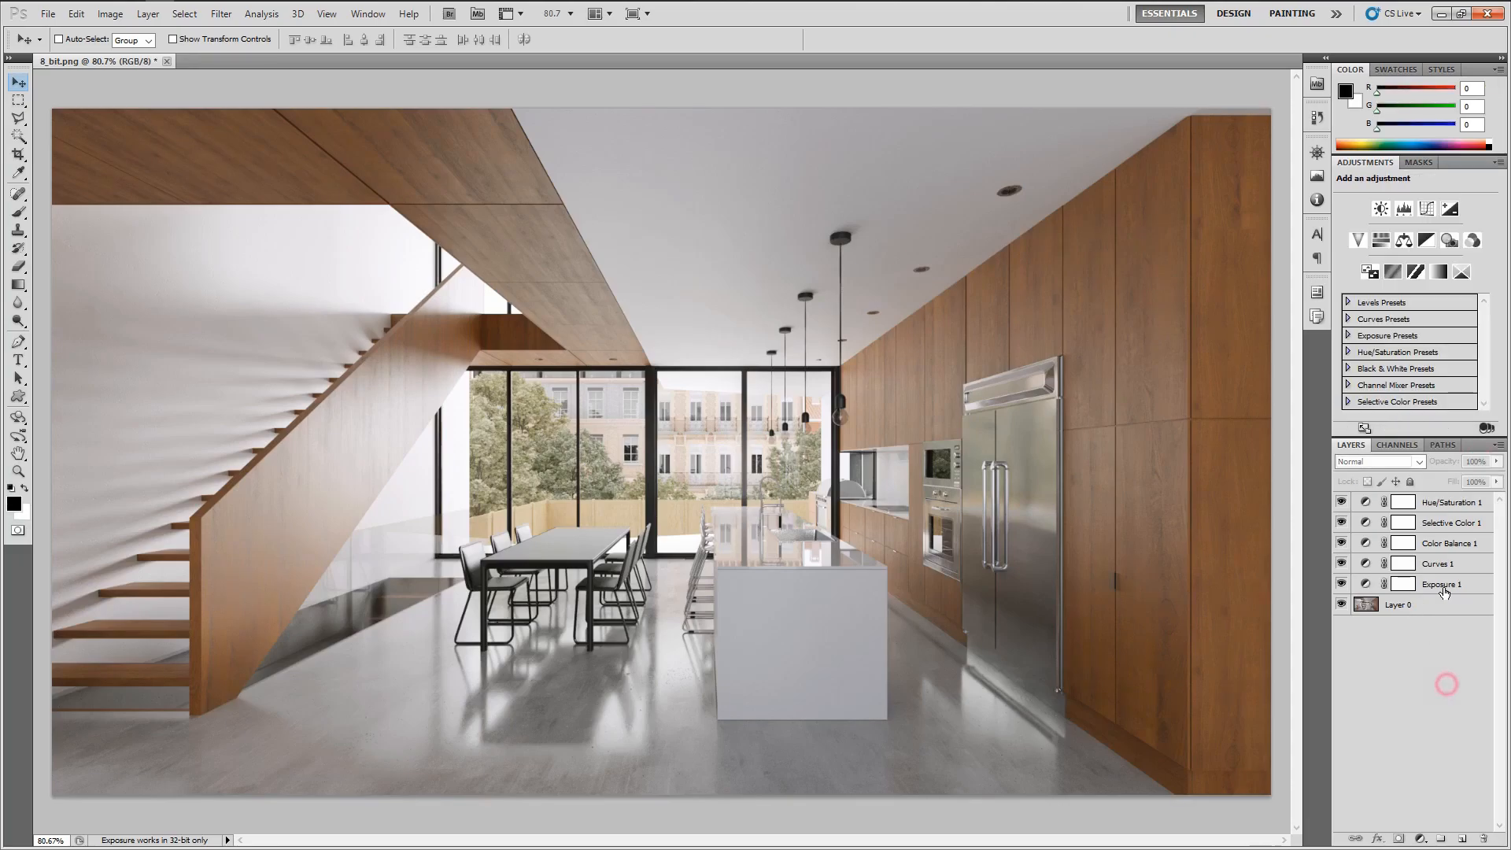
{"action": "left_click", "coordinate": [1341, 503]}
{"action": "left_click", "coordinate": [1341, 503]}
{"action": "left_click", "coordinate": [1436, 504]}
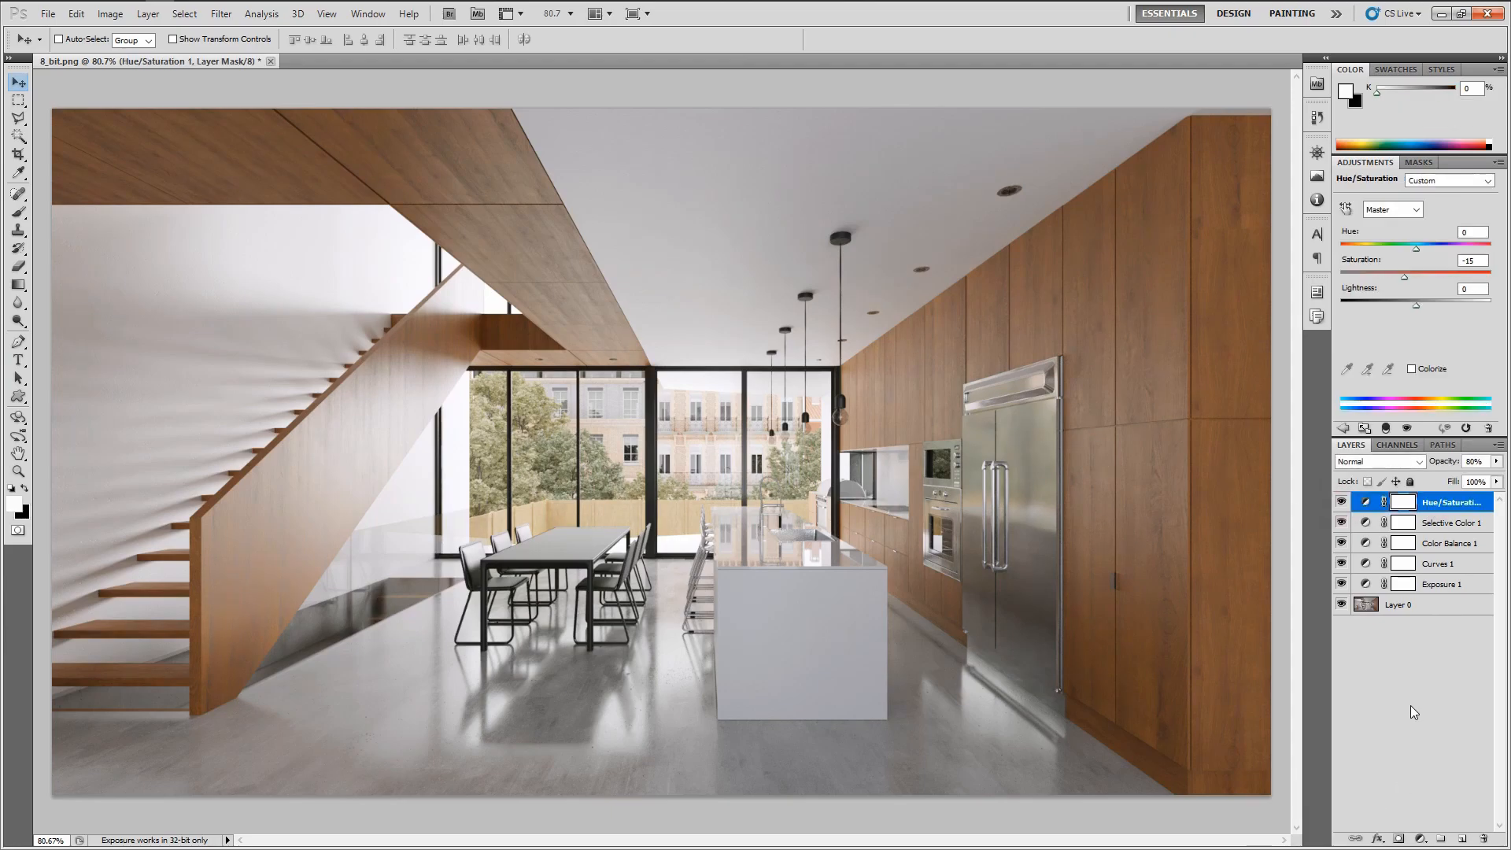
Add a Levels adjustment layer and set the input black point to 10 and the white point to 245
{"action": "left_click", "coordinate": [1424, 836]}
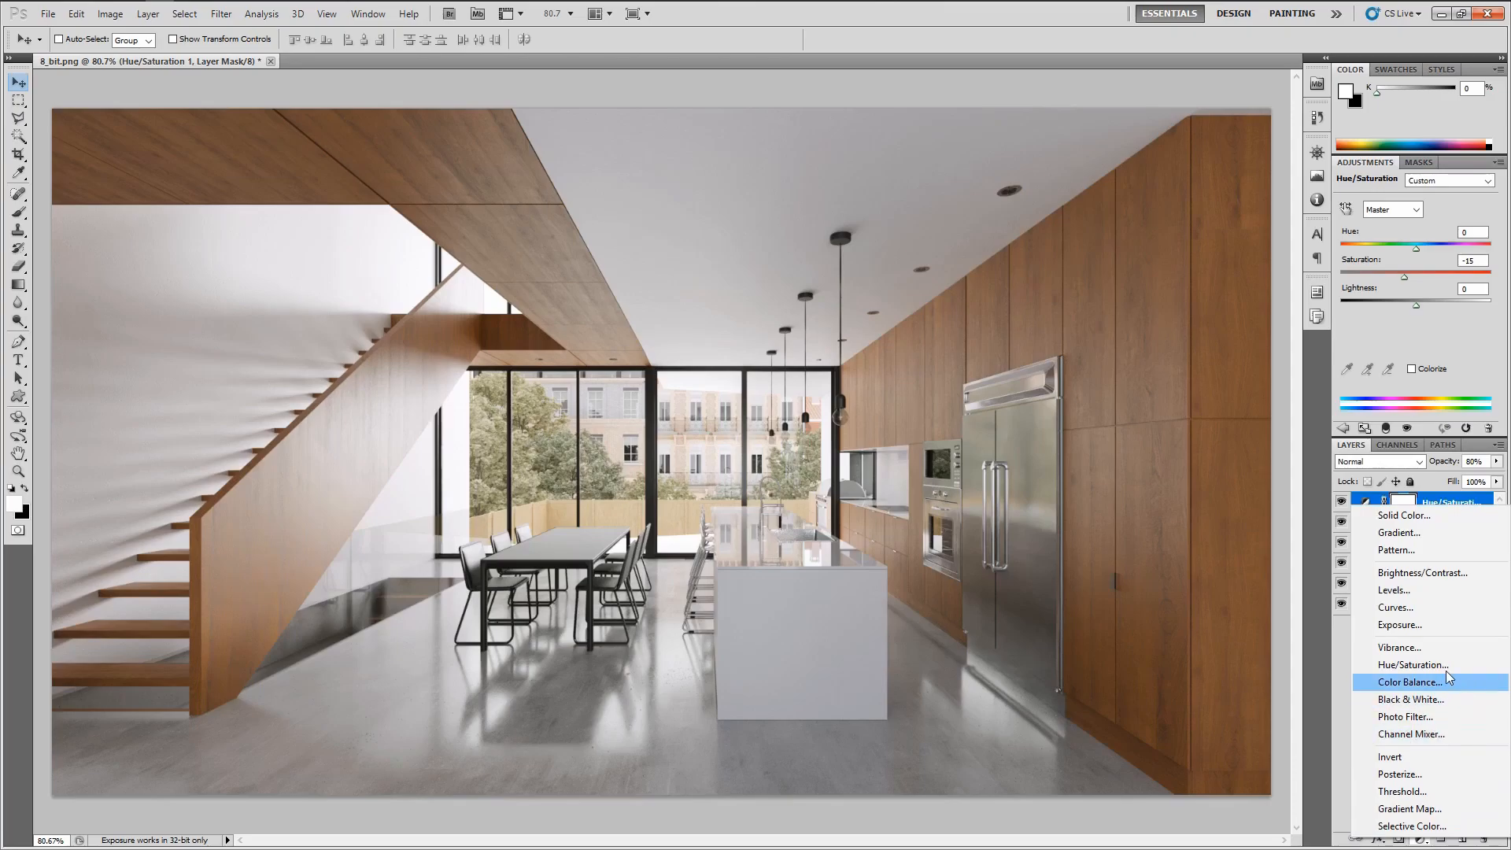
{"action": "left_click", "coordinate": [1428, 590]}
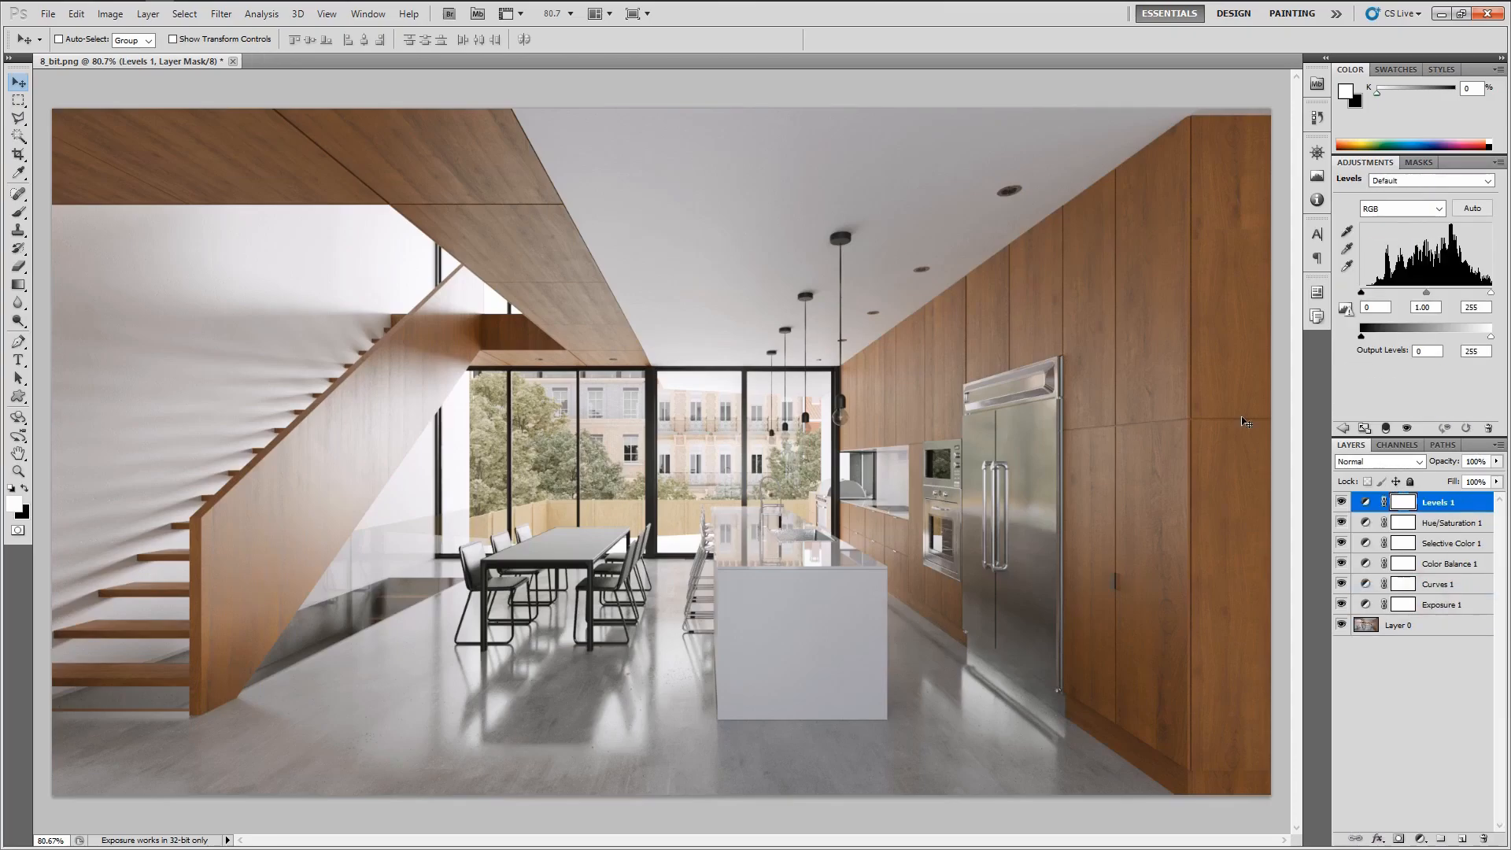
{"action": "left_click", "coordinate": [1374, 307]}
{"action": "key", "text": "Return"}
{"action": "key", "text": "shift+Up"}
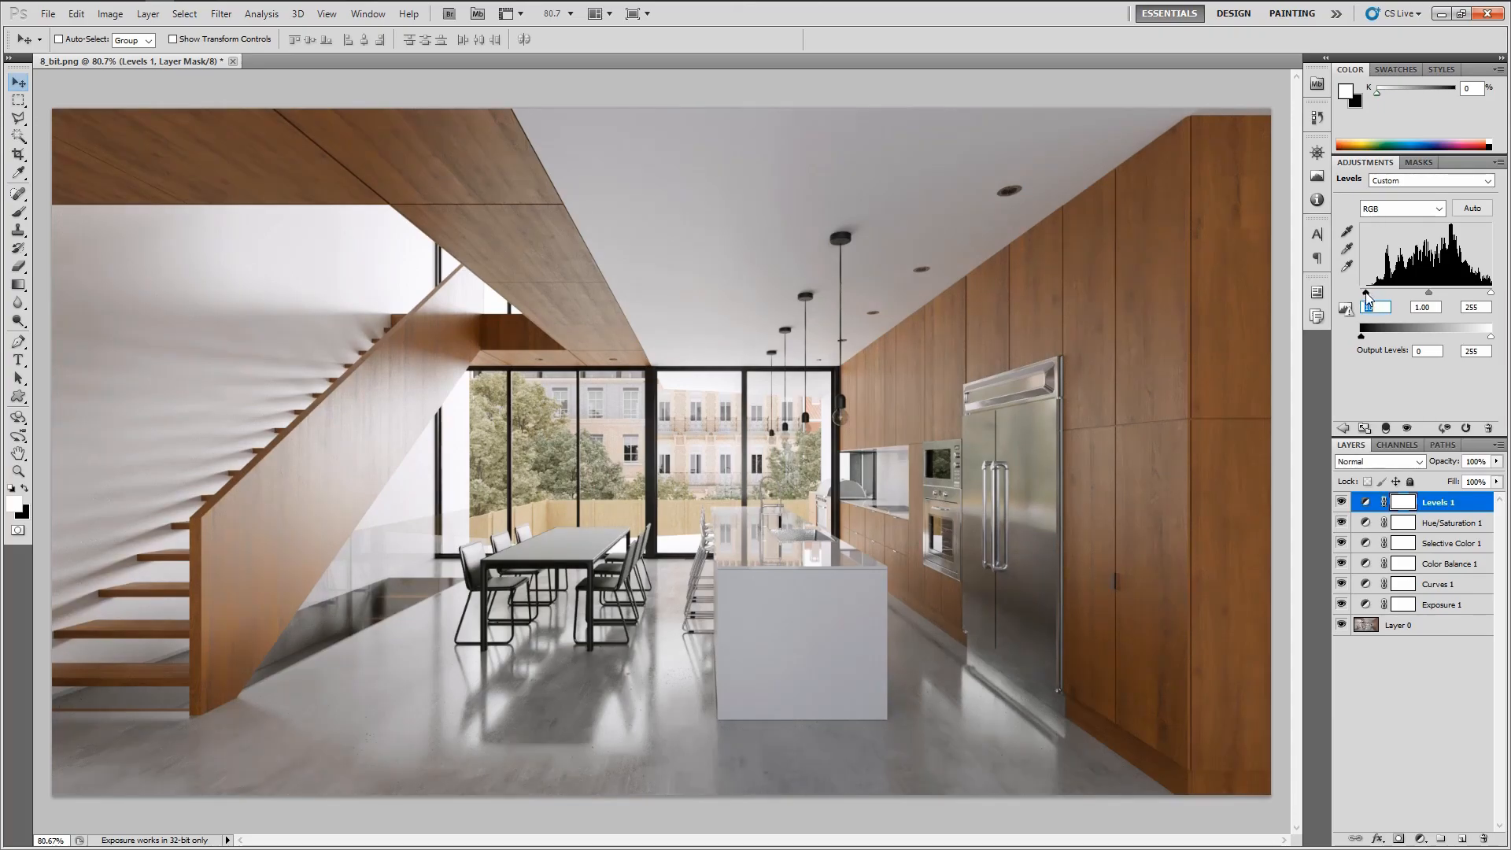
{"action": "left_click", "coordinate": [1480, 306]}
{"action": "key", "text": "shift+Down"}
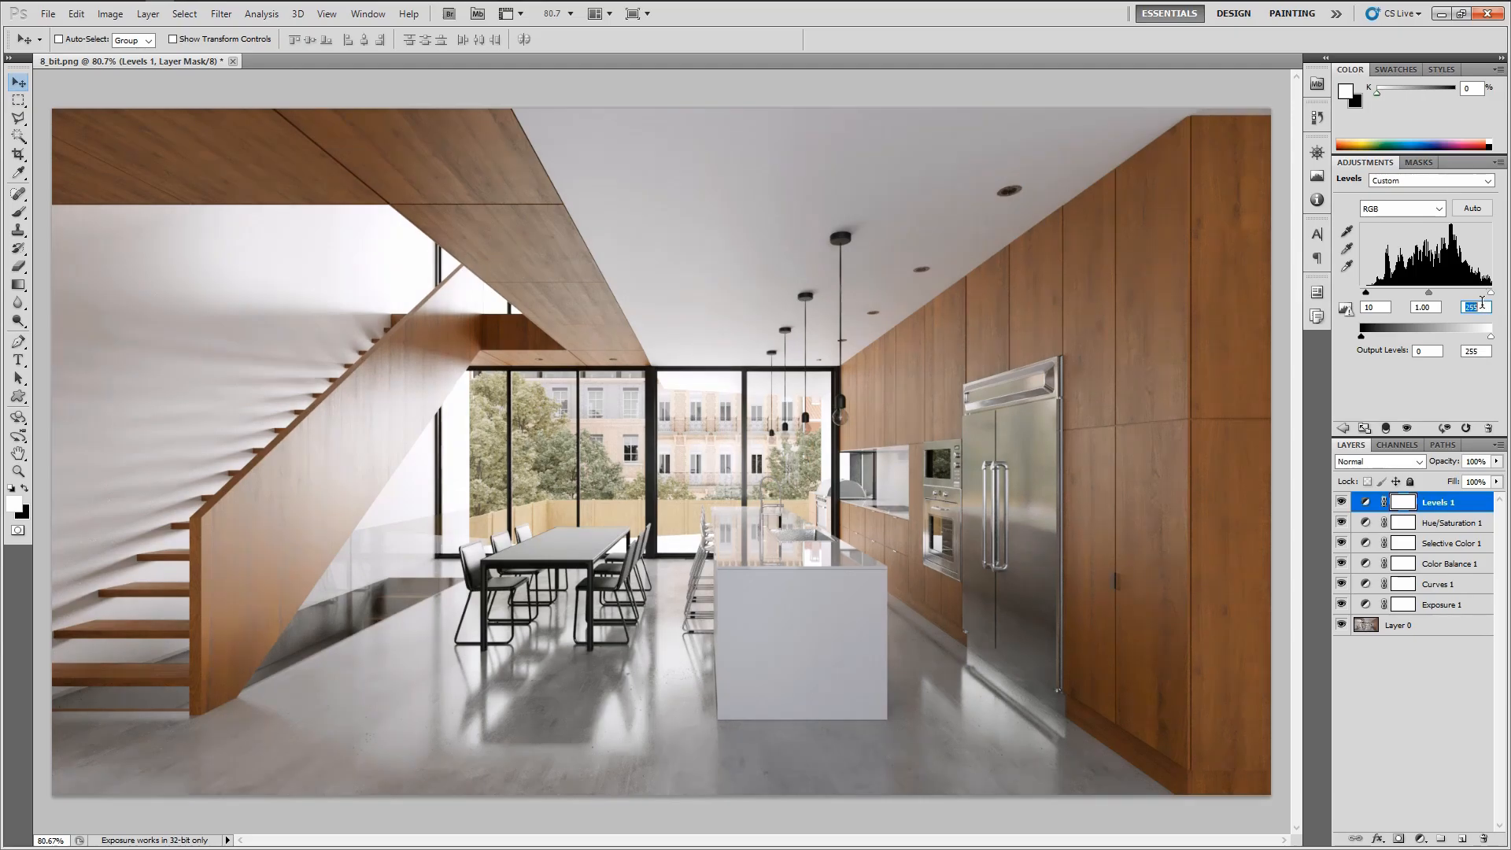
{"action": "key", "text": "shift+Down"}
Toggle the Levels layer's visibility repeatedly to compare the contrast change
{"action": "left_click", "coordinate": [1341, 502]}
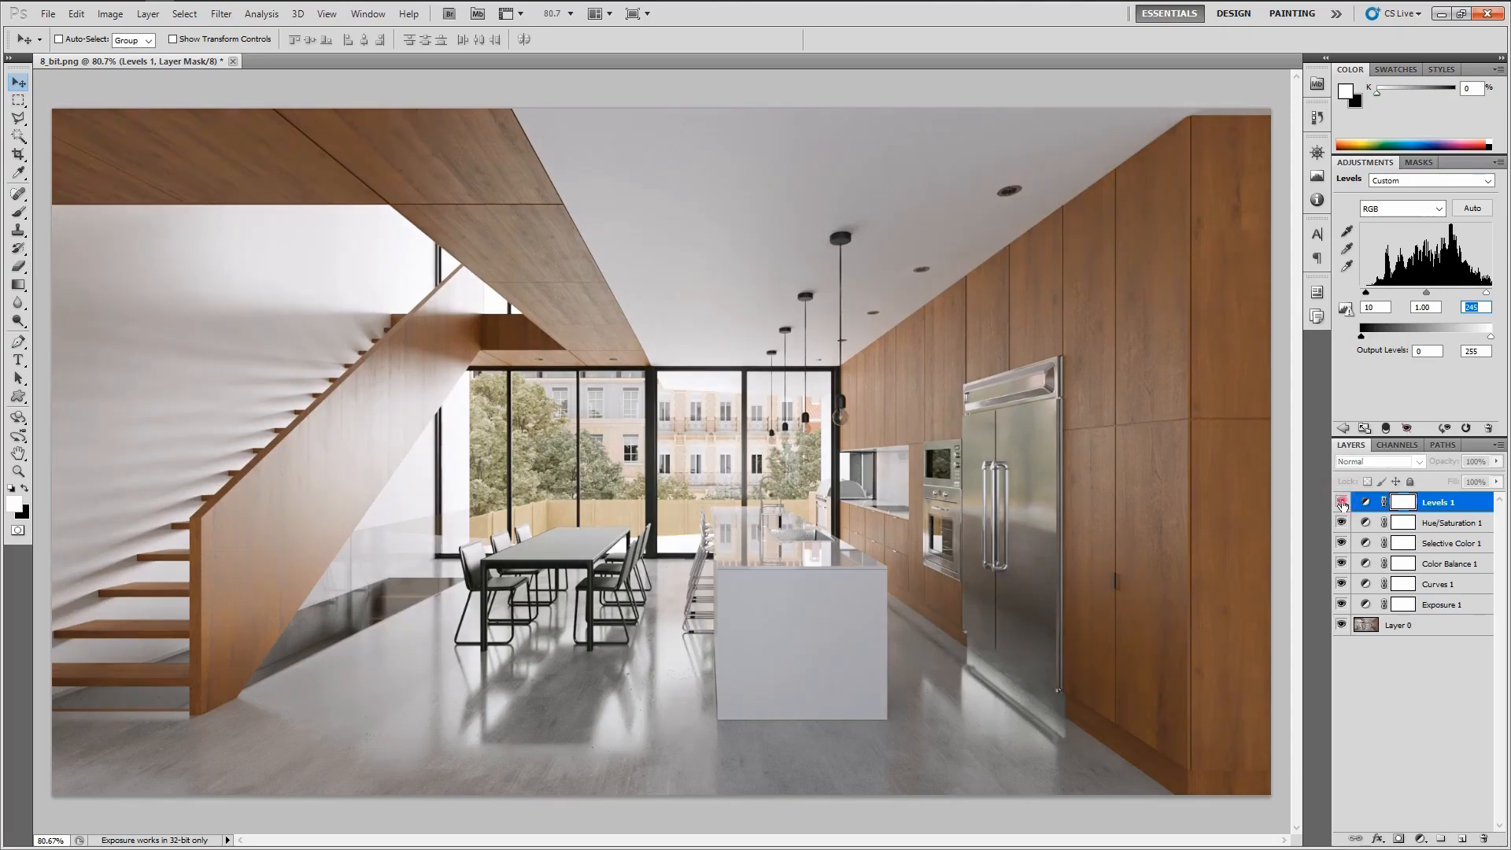
{"action": "left_click", "coordinate": [1342, 503]}
{"action": "left_click", "coordinate": [1341, 503]}
{"action": "left_click", "coordinate": [1342, 503]}
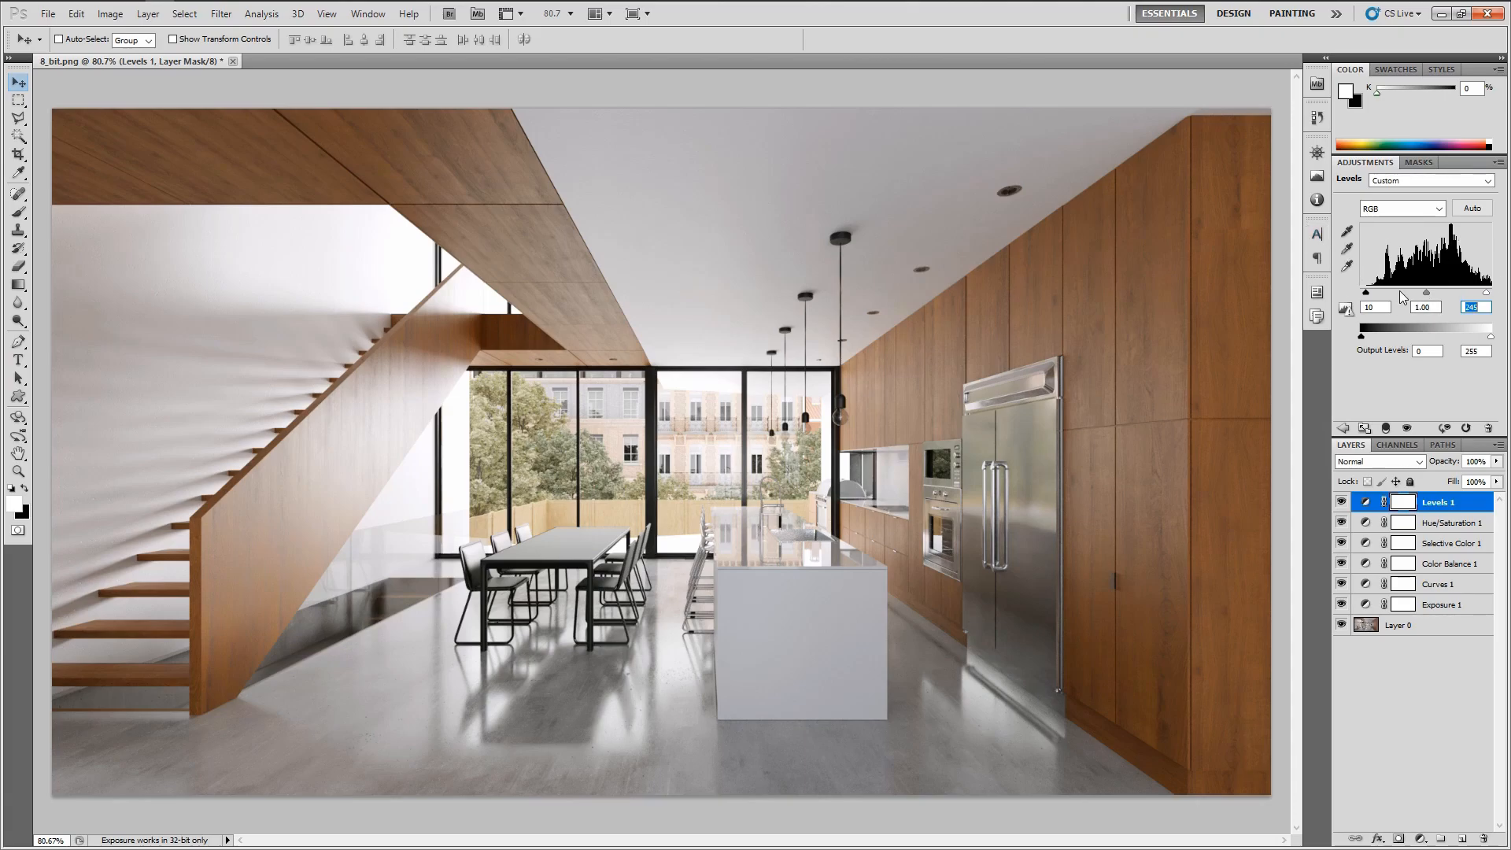
{"action": "left_click", "coordinate": [1341, 501]}
{"action": "left_click", "coordinate": [1342, 502]}
{"action": "left_click", "coordinate": [1344, 505]}
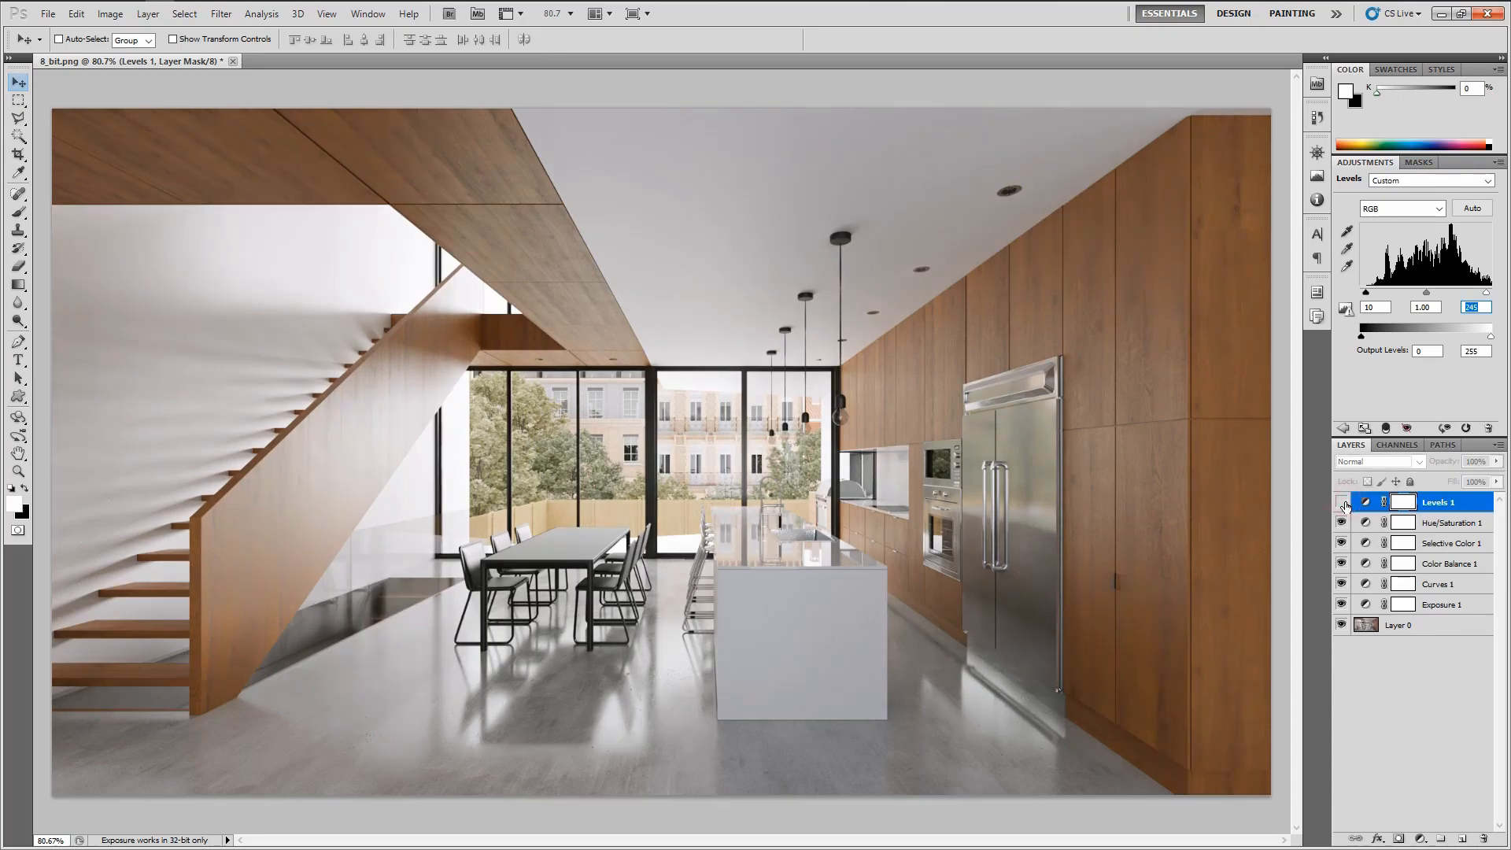
{"action": "left_click", "coordinate": [1342, 503]}
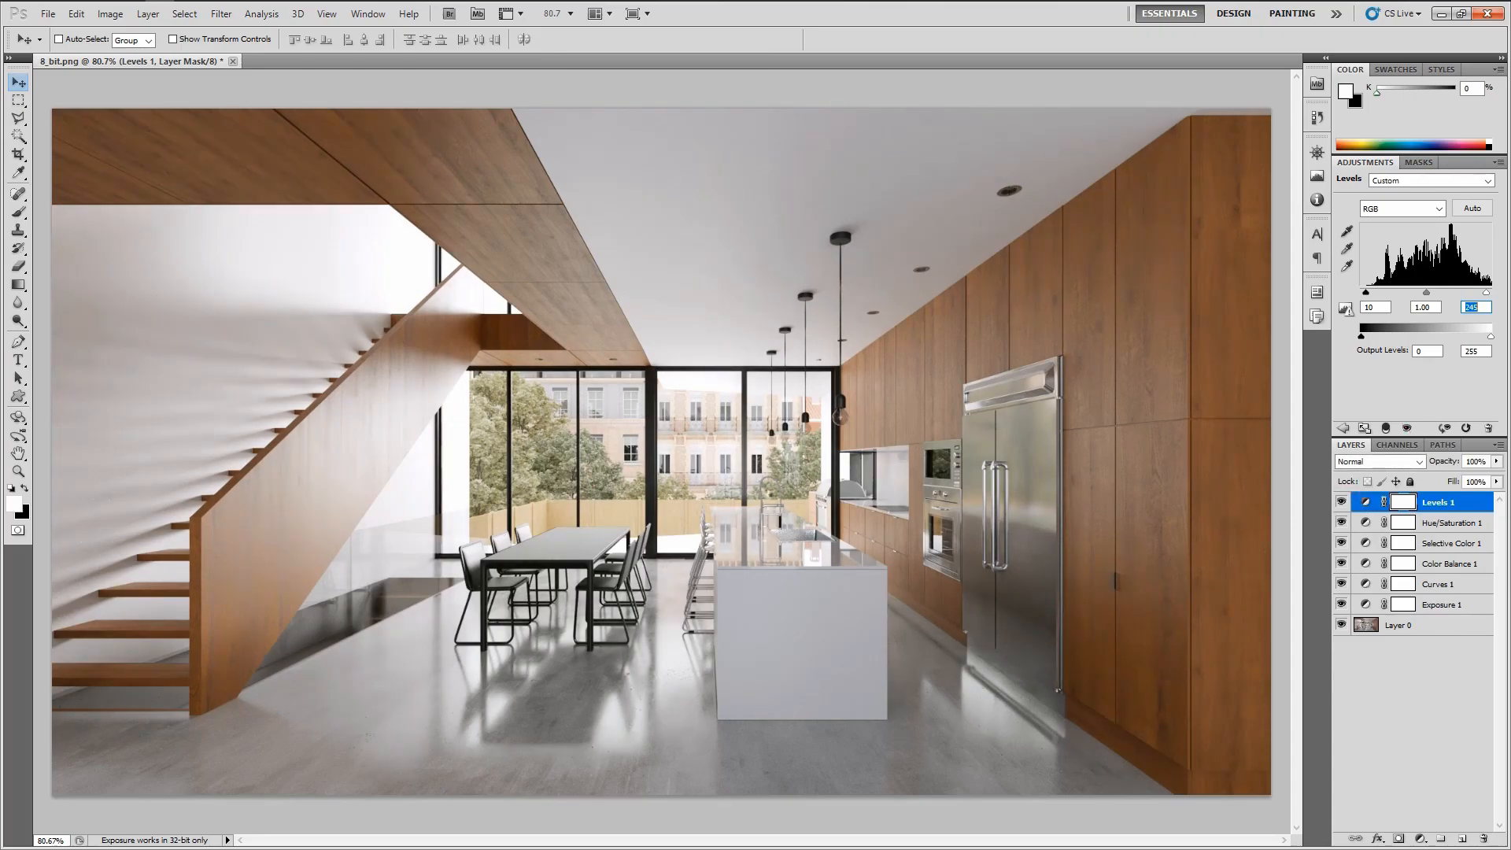
Hide and show all adjustment layers together to compare the graded render with the original
{"action": "left_click", "coordinate": [1406, 719]}
{"action": "left_click_drag", "start_coordinate": [1341, 502], "coordinate": [1342, 606]}
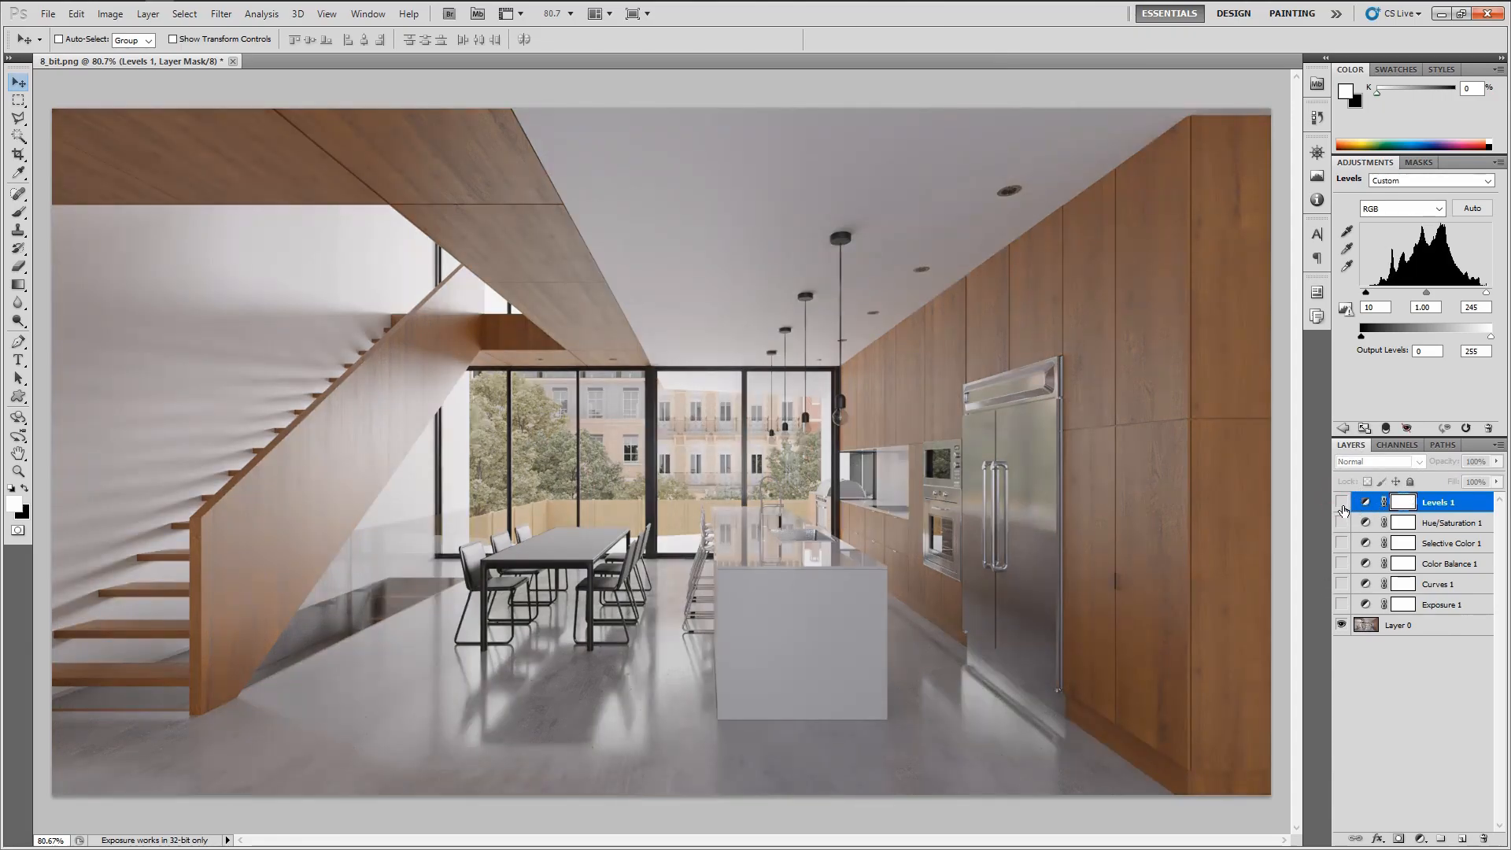
{"action": "left_click_drag", "start_coordinate": [1341, 502], "coordinate": [1347, 605]}
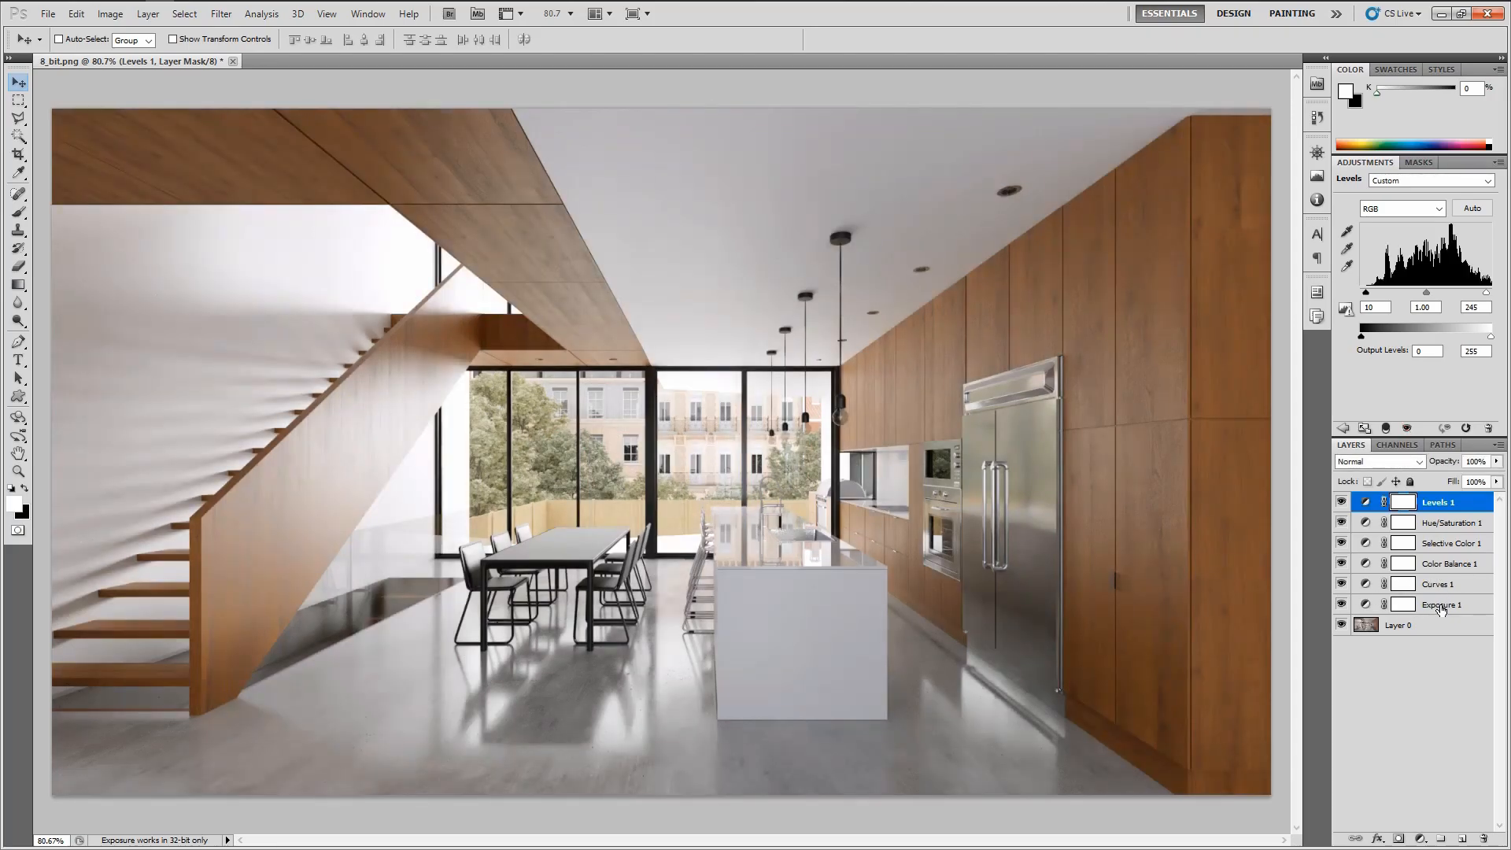
Group all six adjustment layers together and toggle the group's visibility to compare
{"action": "left_click", "coordinate": [1440, 608], "text": "shift"}
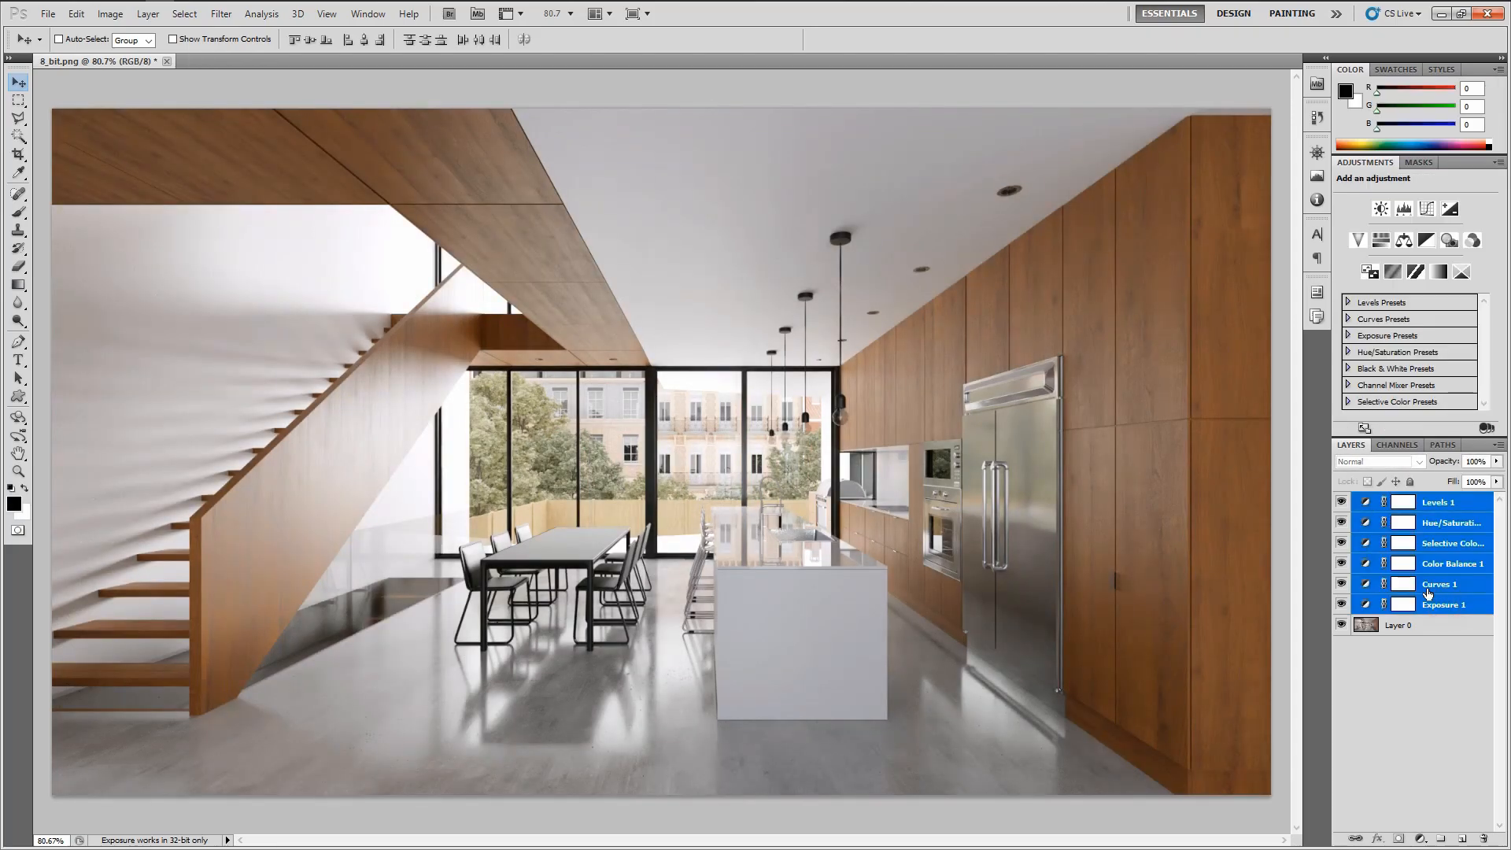
{"action": "key", "text": "ctrl+g"}
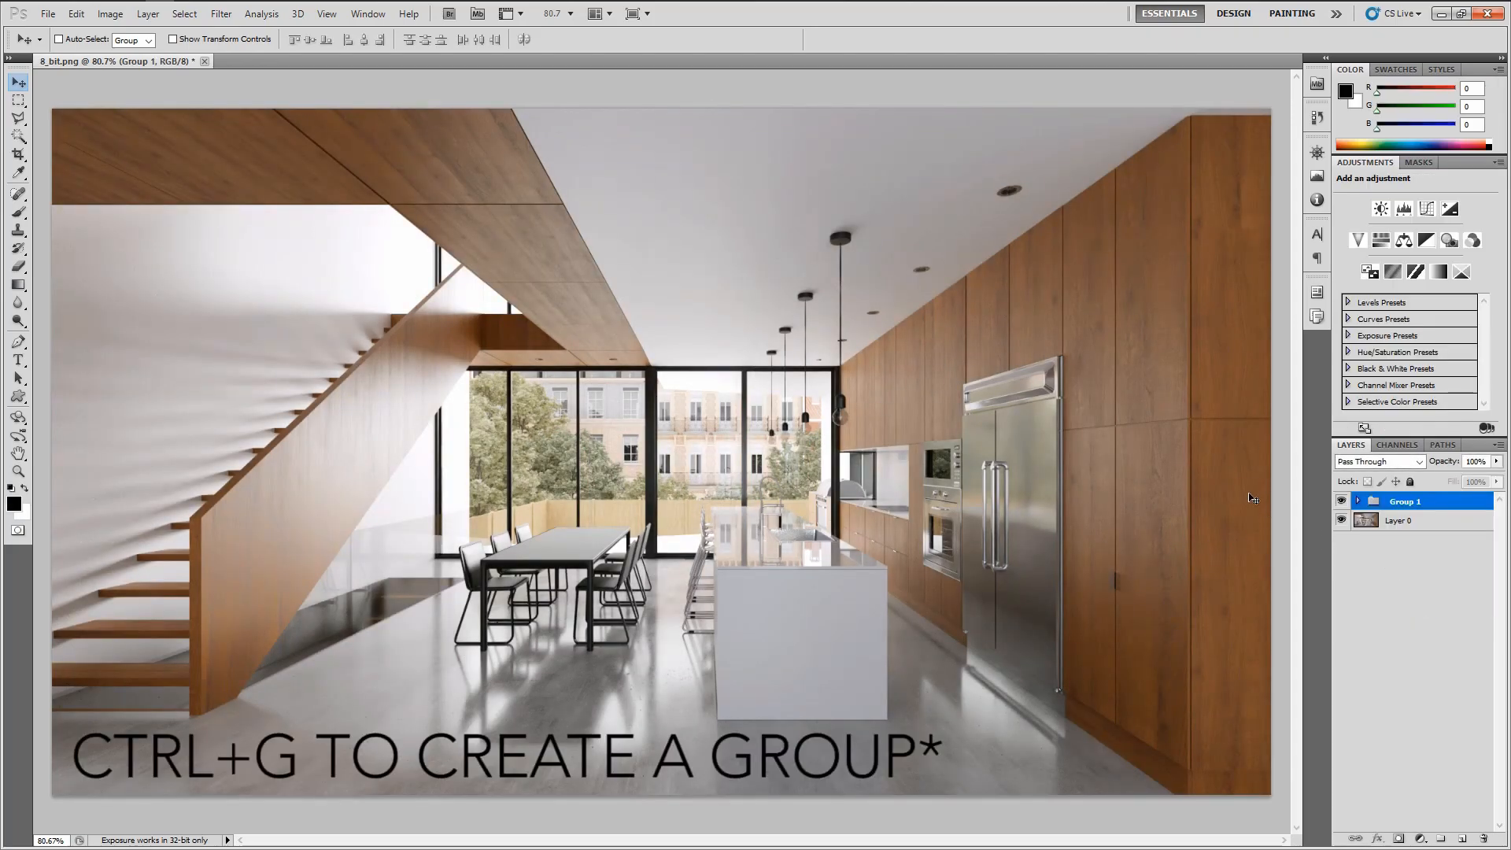
{"action": "left_click", "coordinate": [1342, 502]}
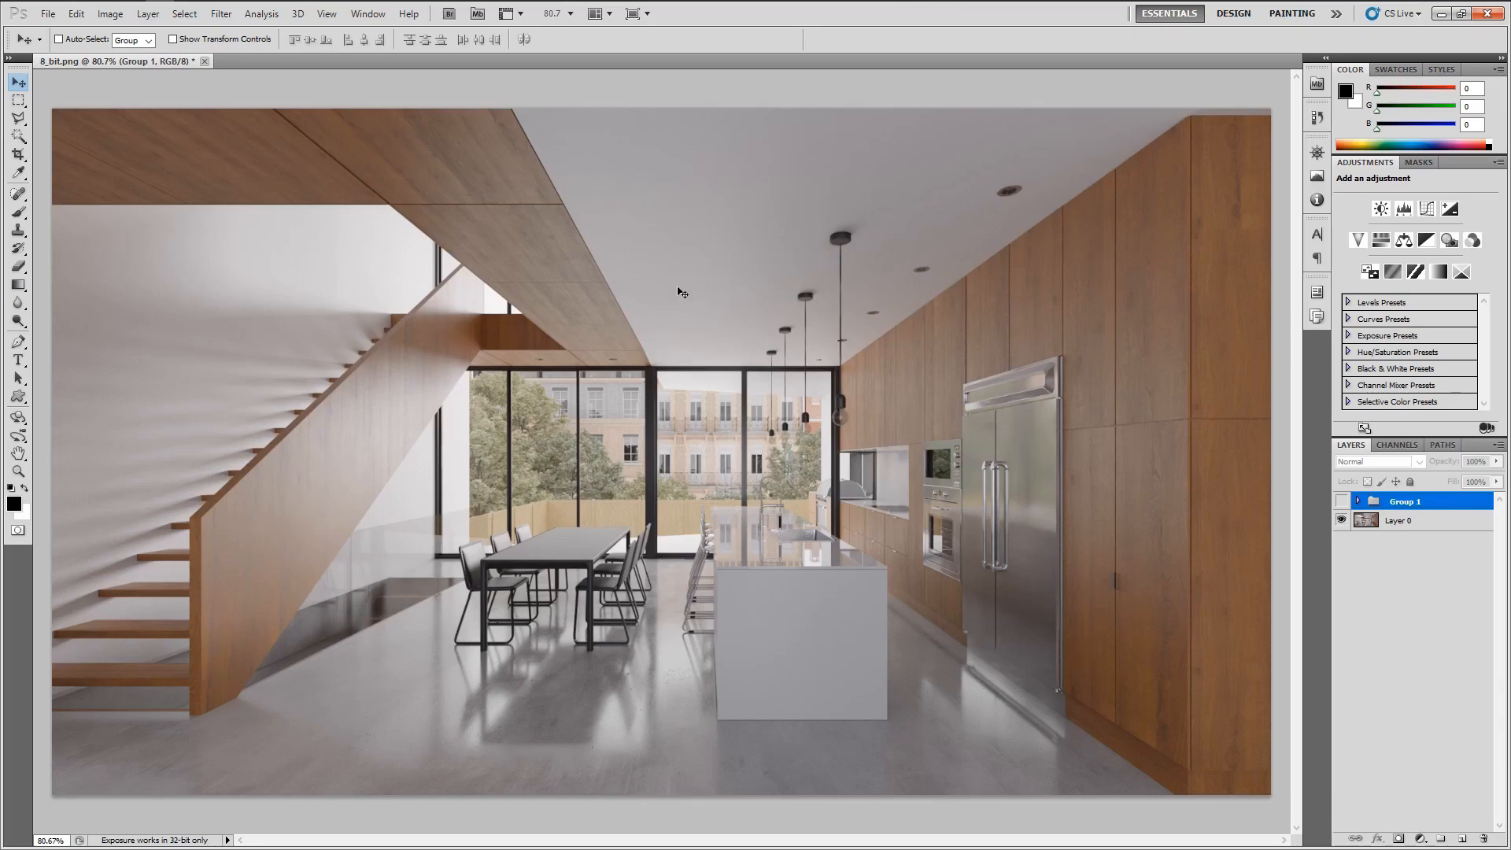
{"action": "left_click", "coordinate": [1341, 502]}
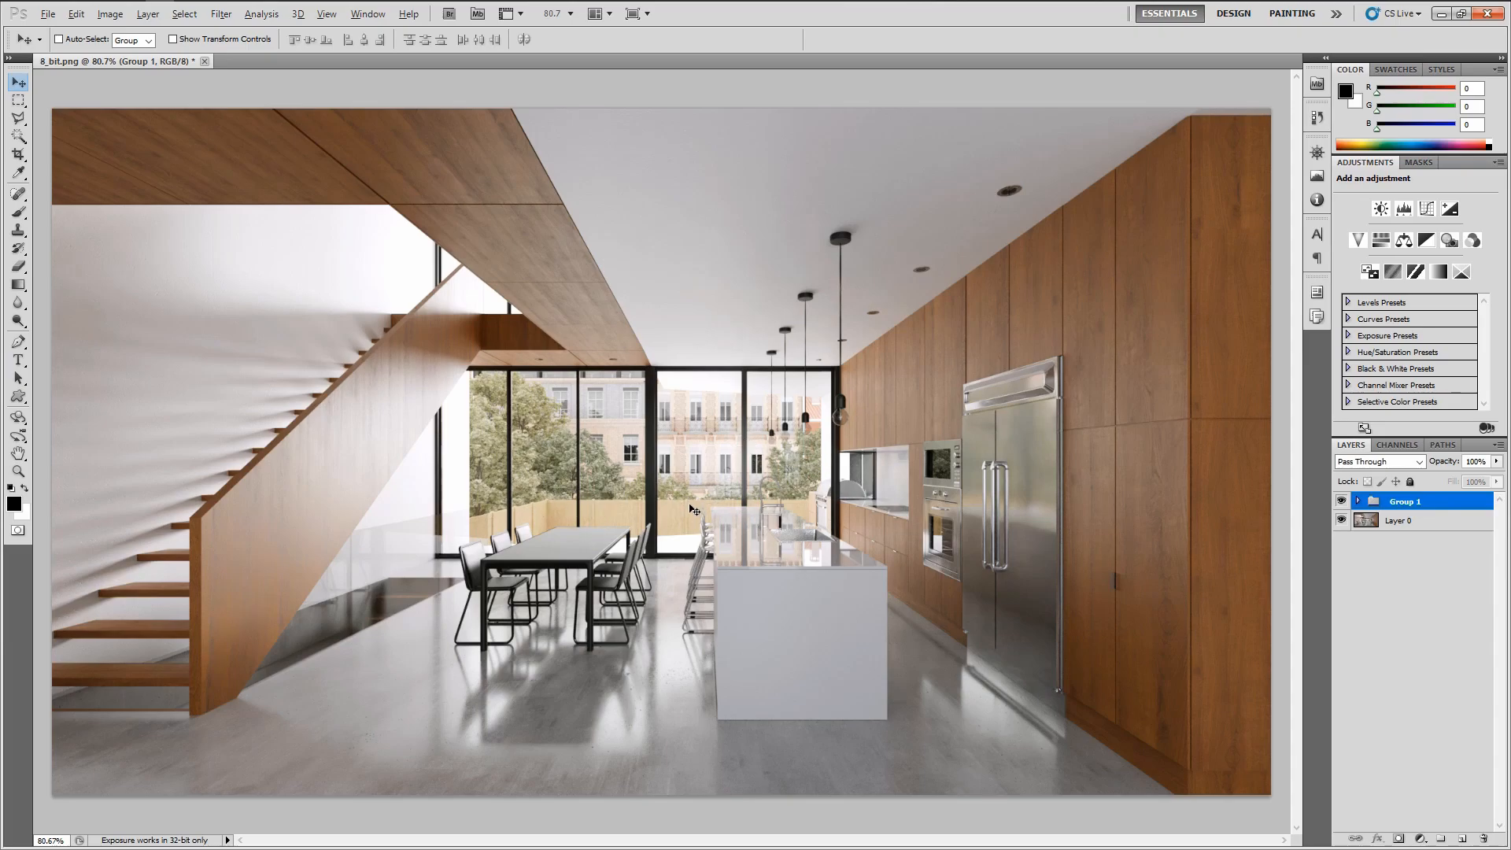
Switch to the reference photograph in Photos and back to compare
{"action": "key", "text": "alt+Tab"}
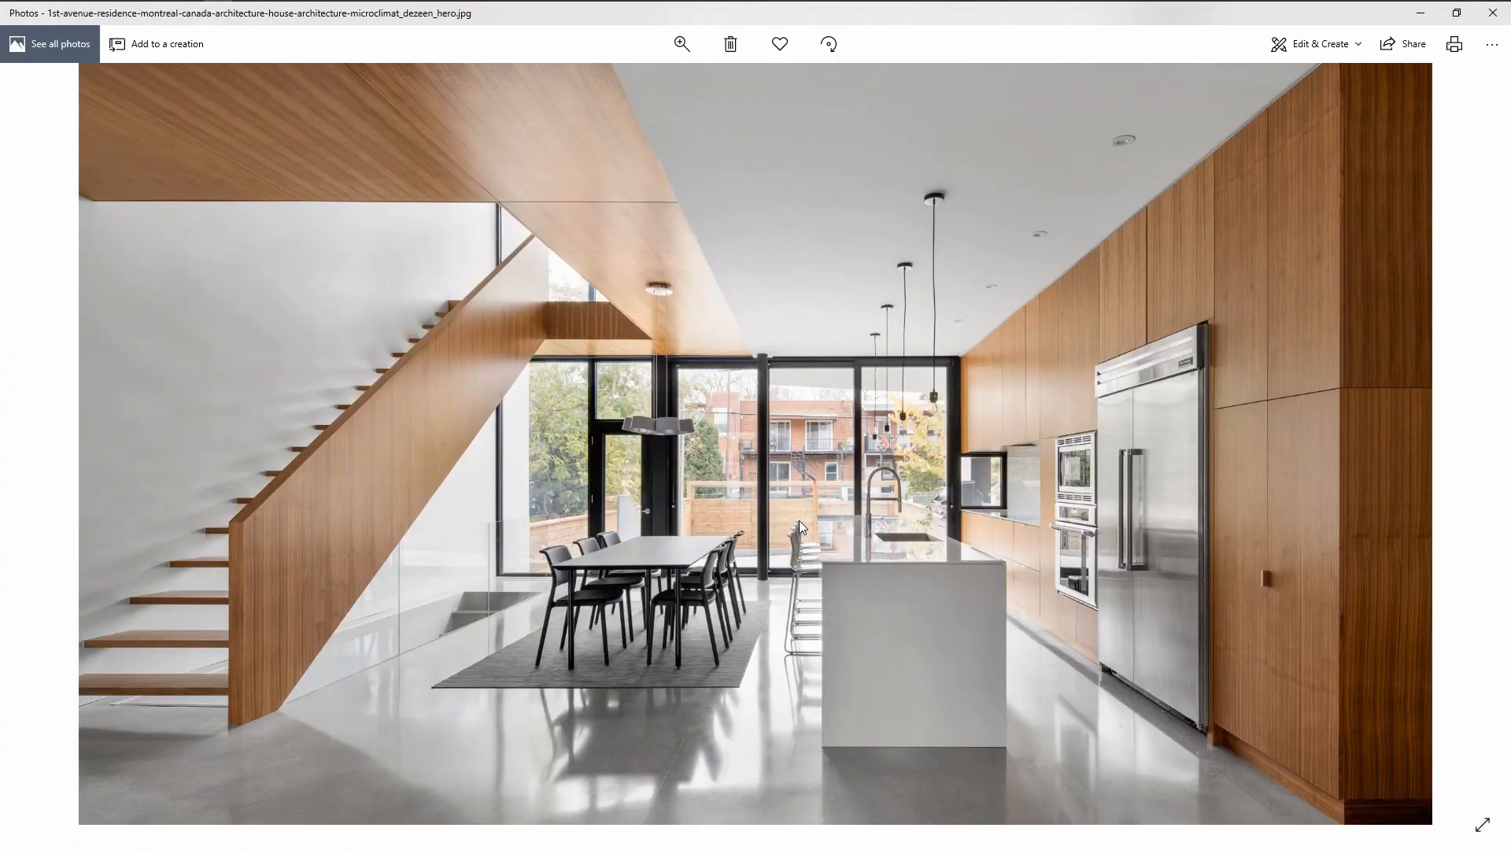
{"action": "key", "text": "alt+Tab"}
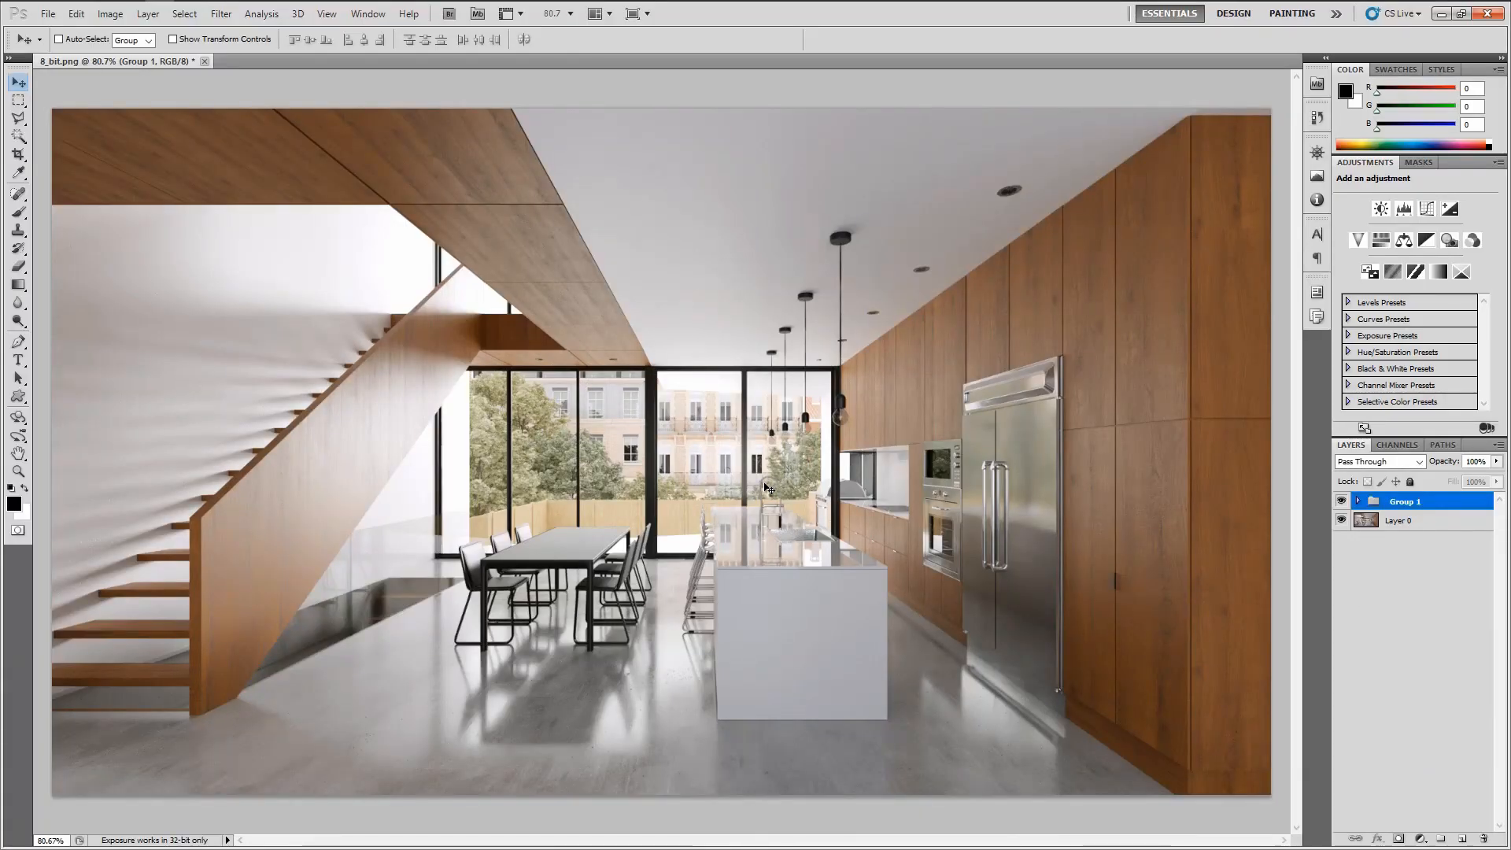
Duplicate the adjustment group and base layer, then merge the copies into a single layer
{"action": "left_click", "coordinate": [1397, 521], "text": "shift"}
{"action": "right_click", "coordinate": [1399, 520]}
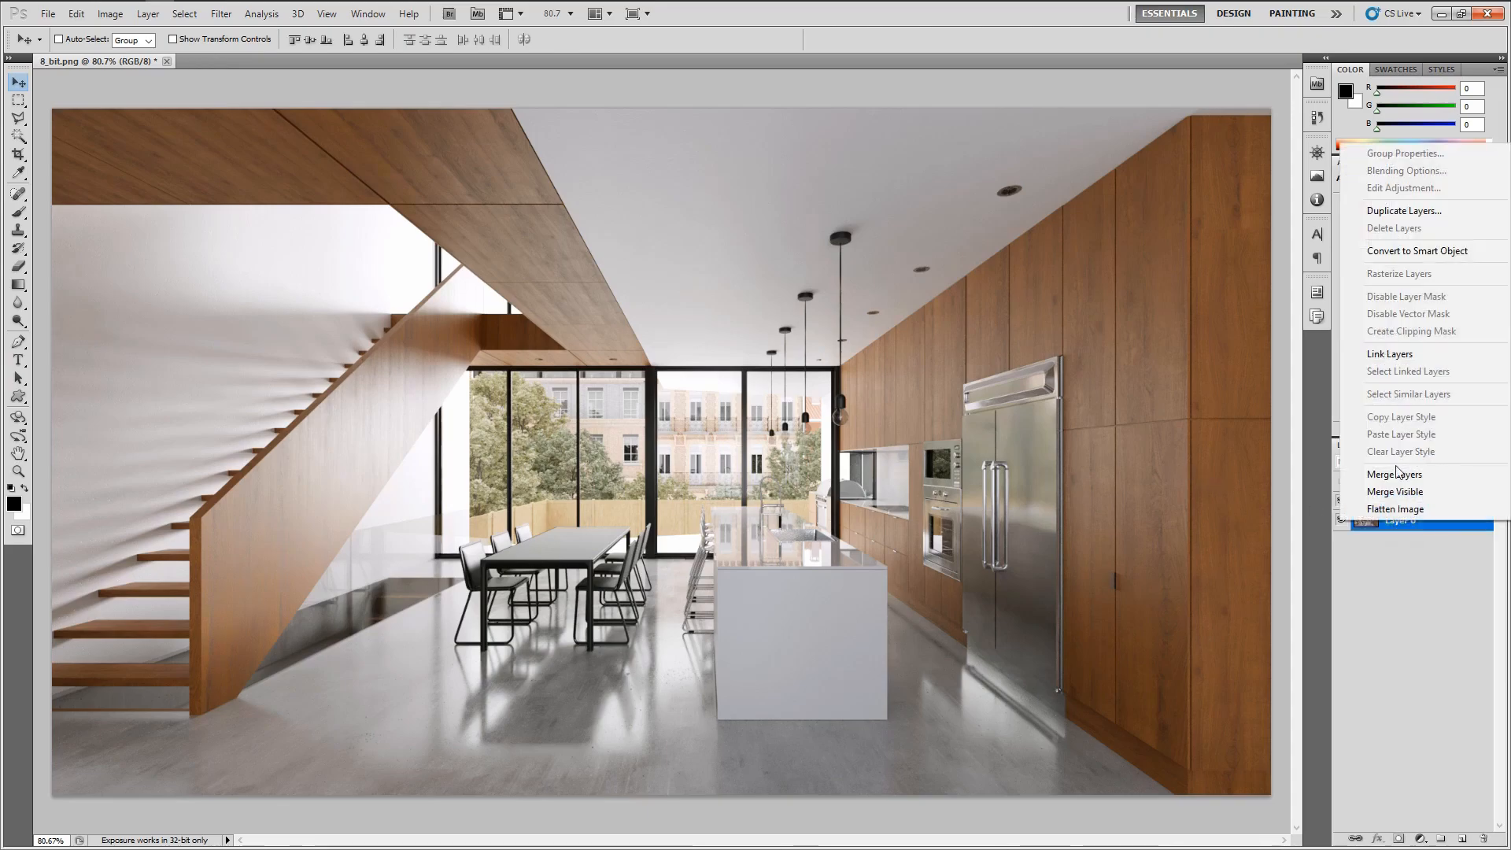
{"action": "left_click", "coordinate": [1397, 211]}
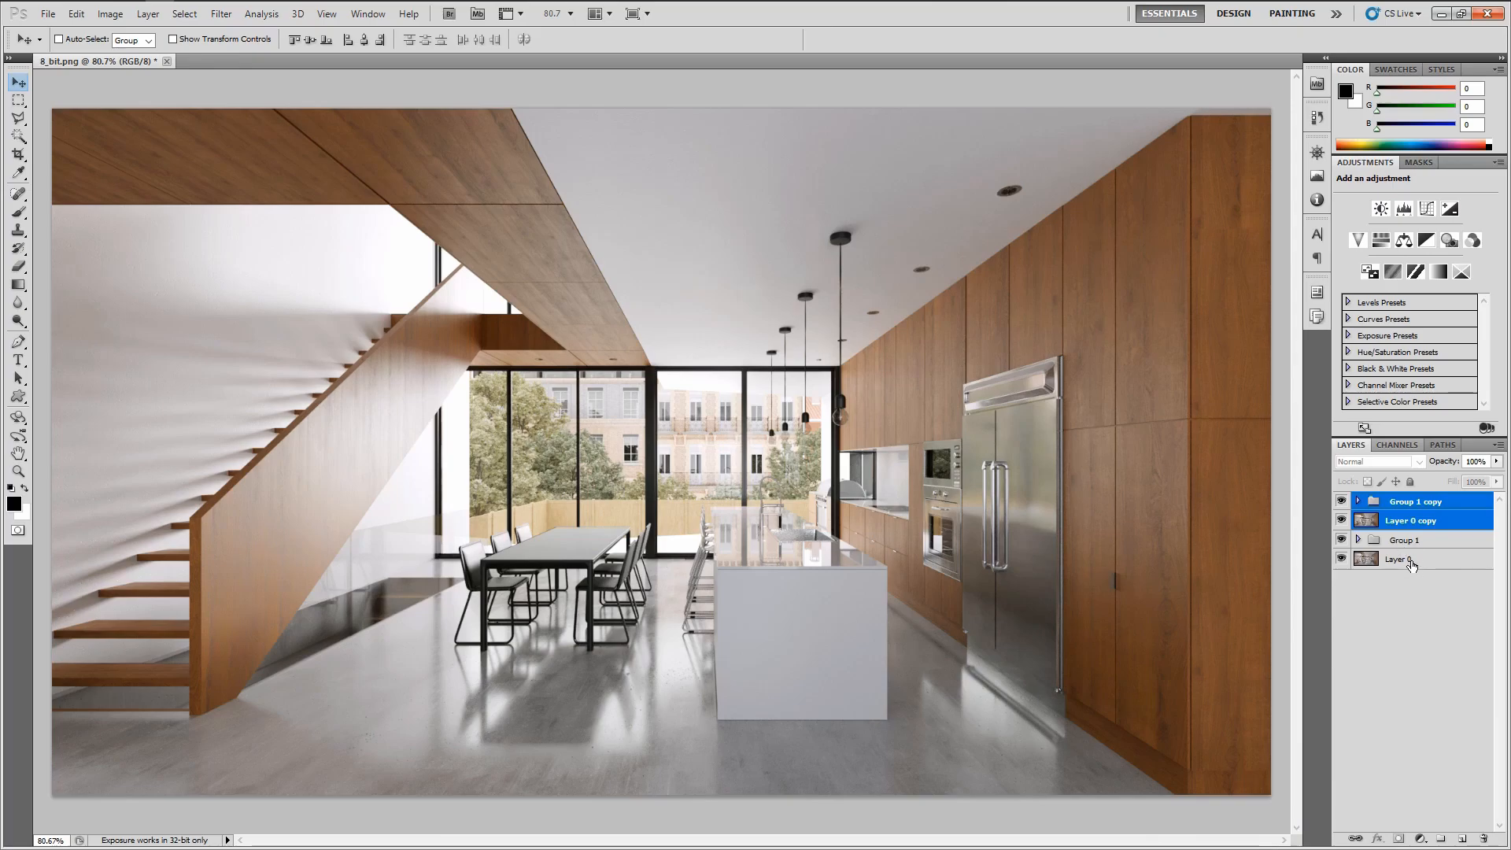
{"action": "right_click", "coordinate": [1394, 522]}
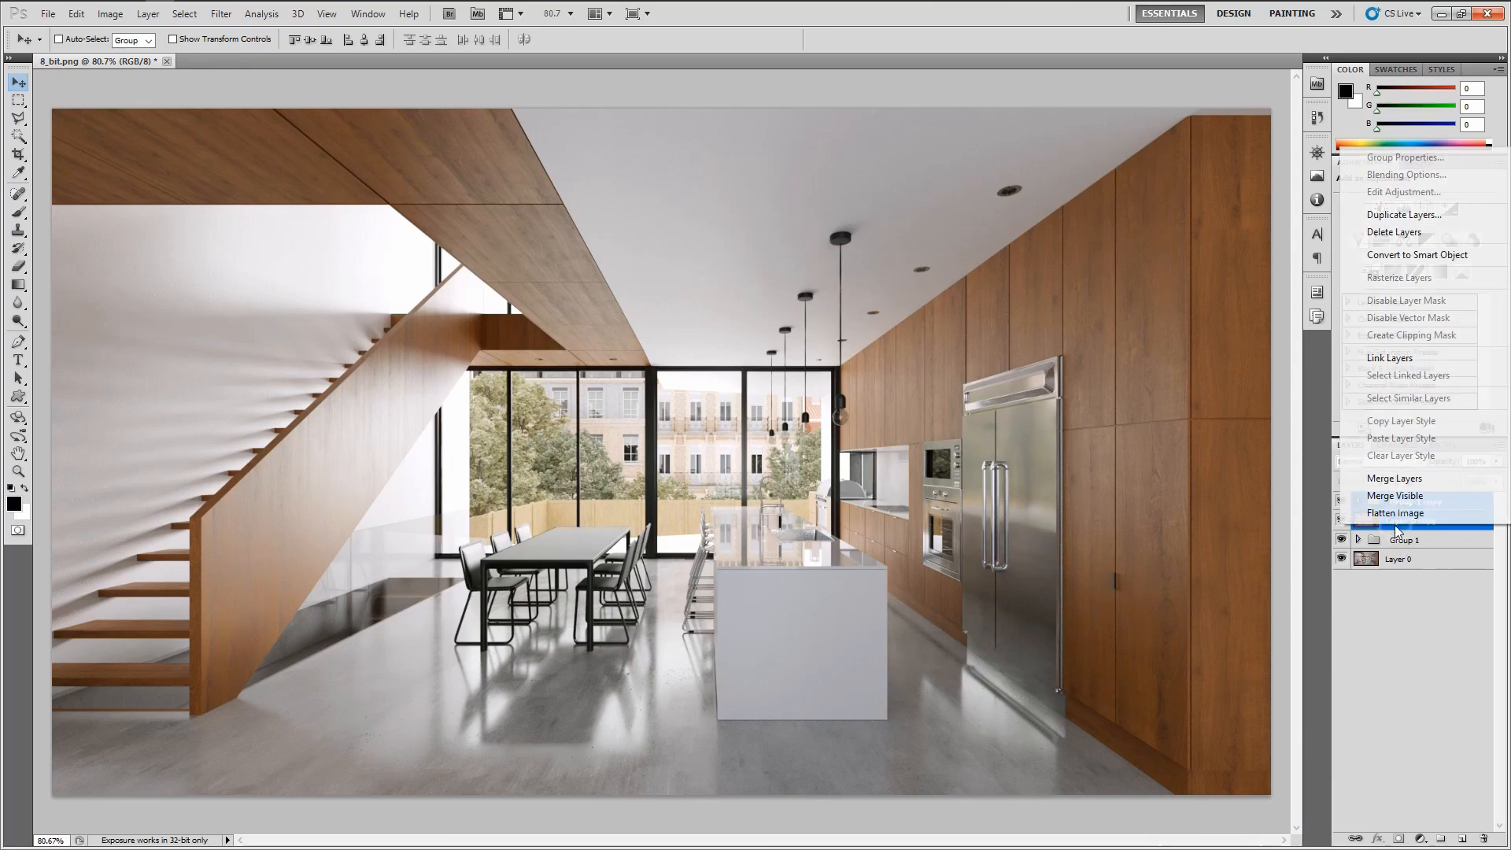
{"action": "left_click", "coordinate": [1415, 484]}
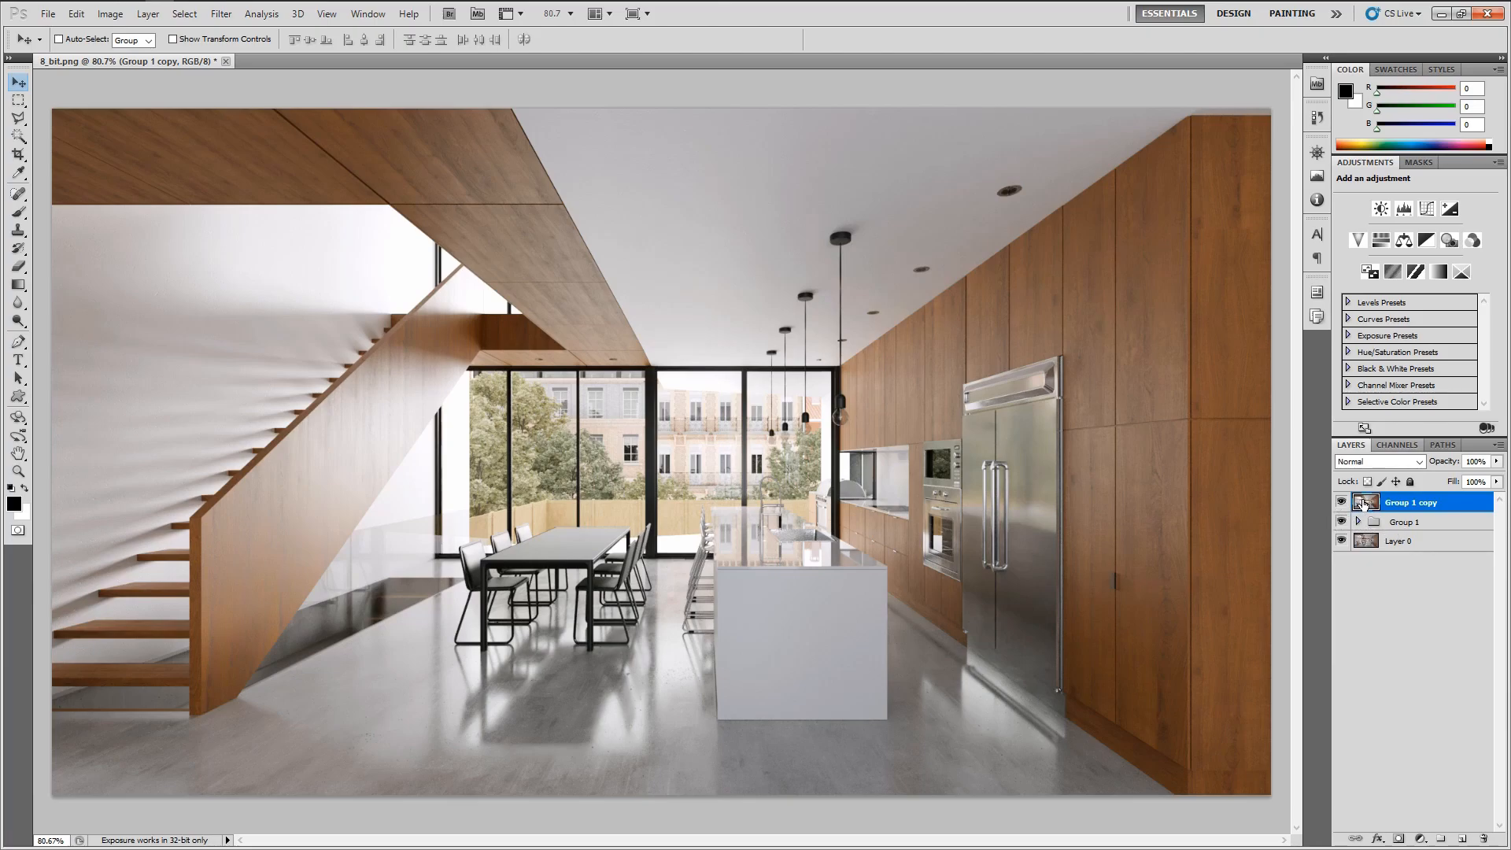
Apply Unsharp Mask to the merged layer with a 0.6 pixel radius and 0 levels threshold
{"action": "left_click", "coordinate": [221, 14]}
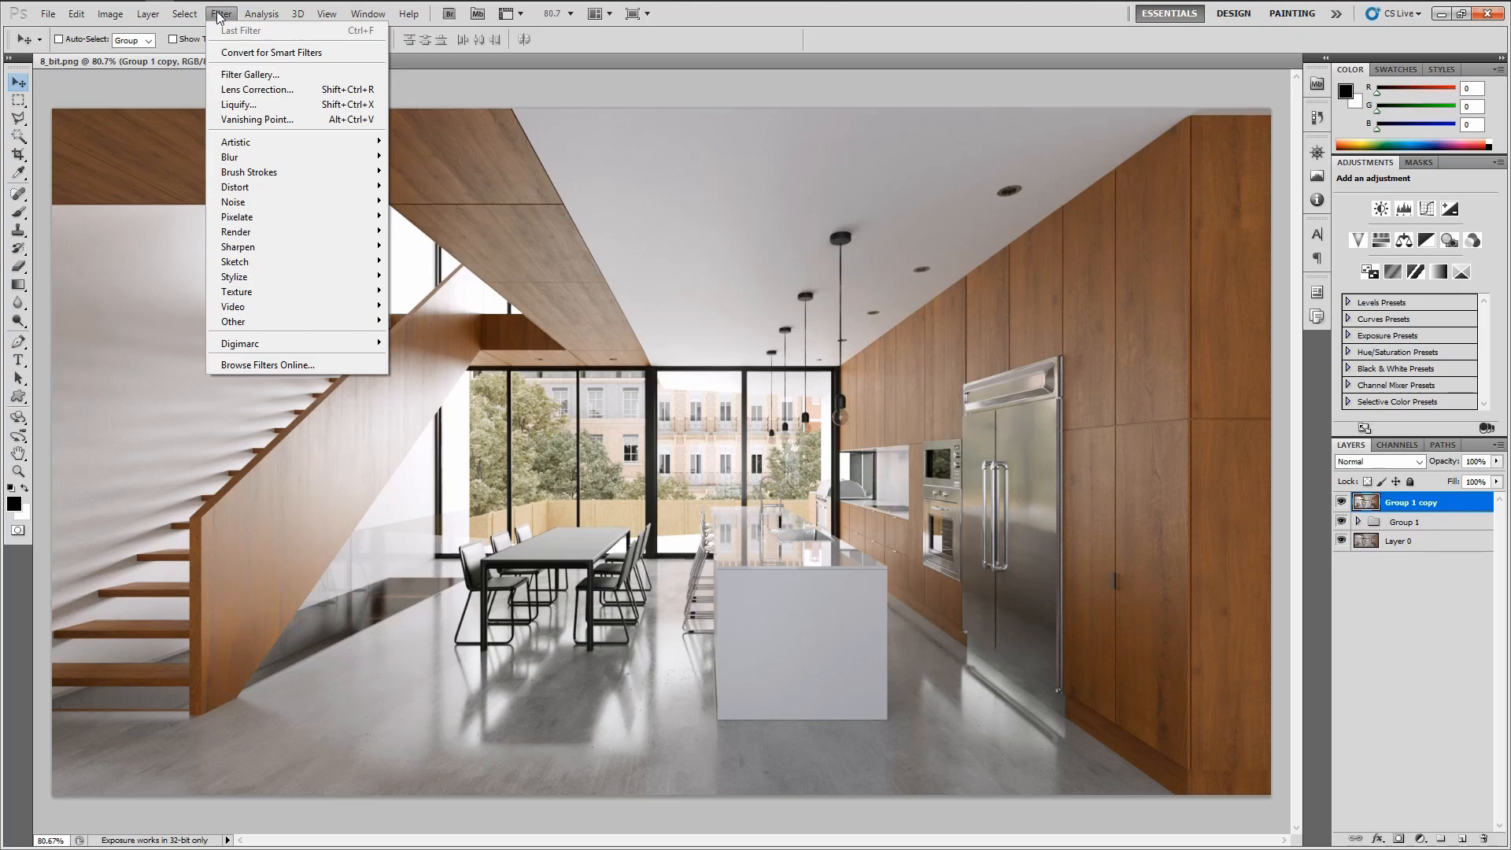
{"action": "mouse_move", "coordinate": [288, 247]}
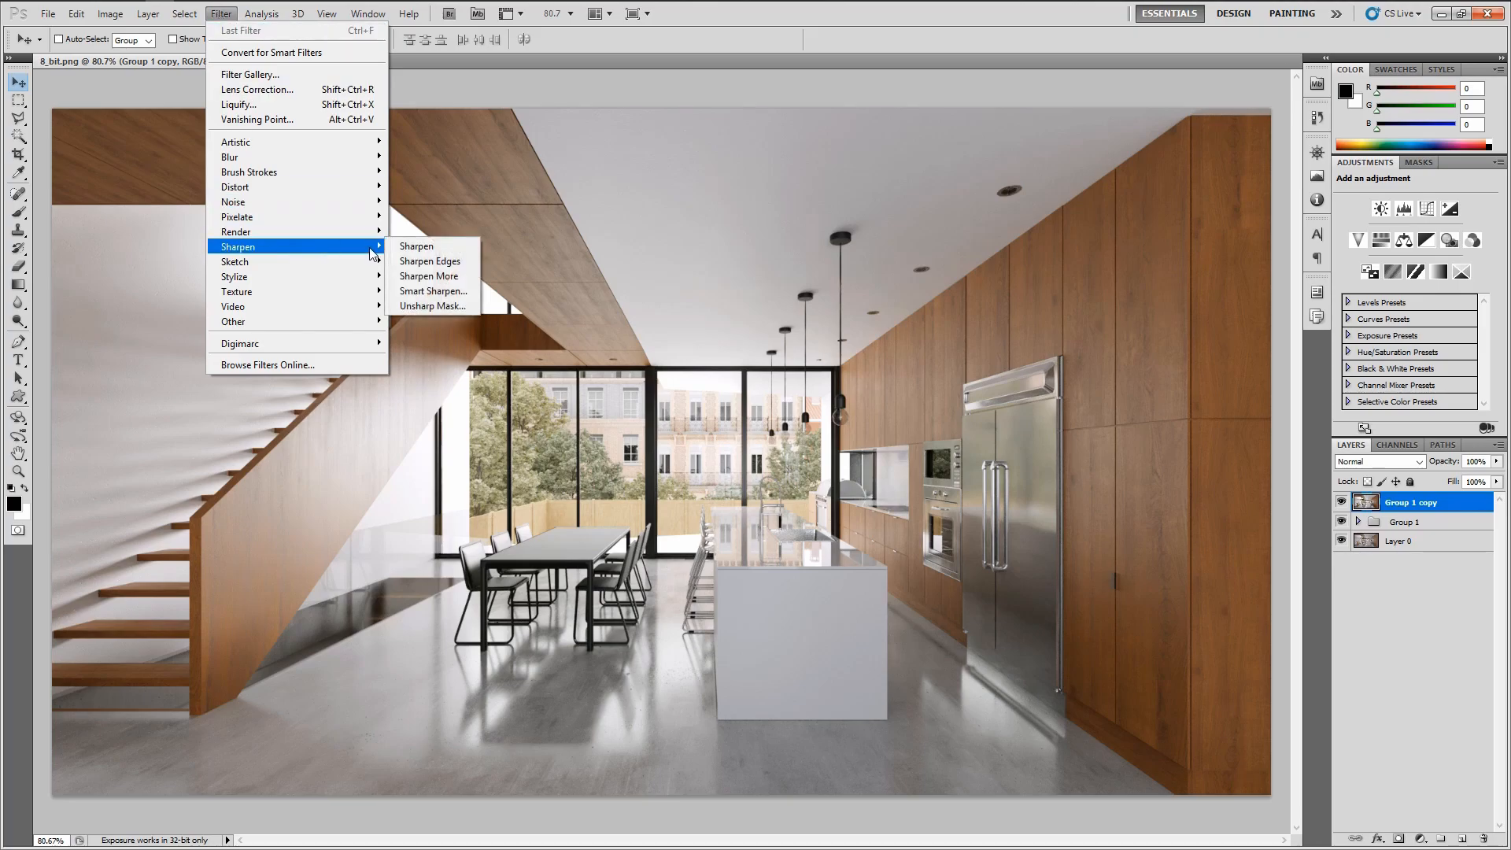
{"action": "left_click", "coordinate": [423, 307]}
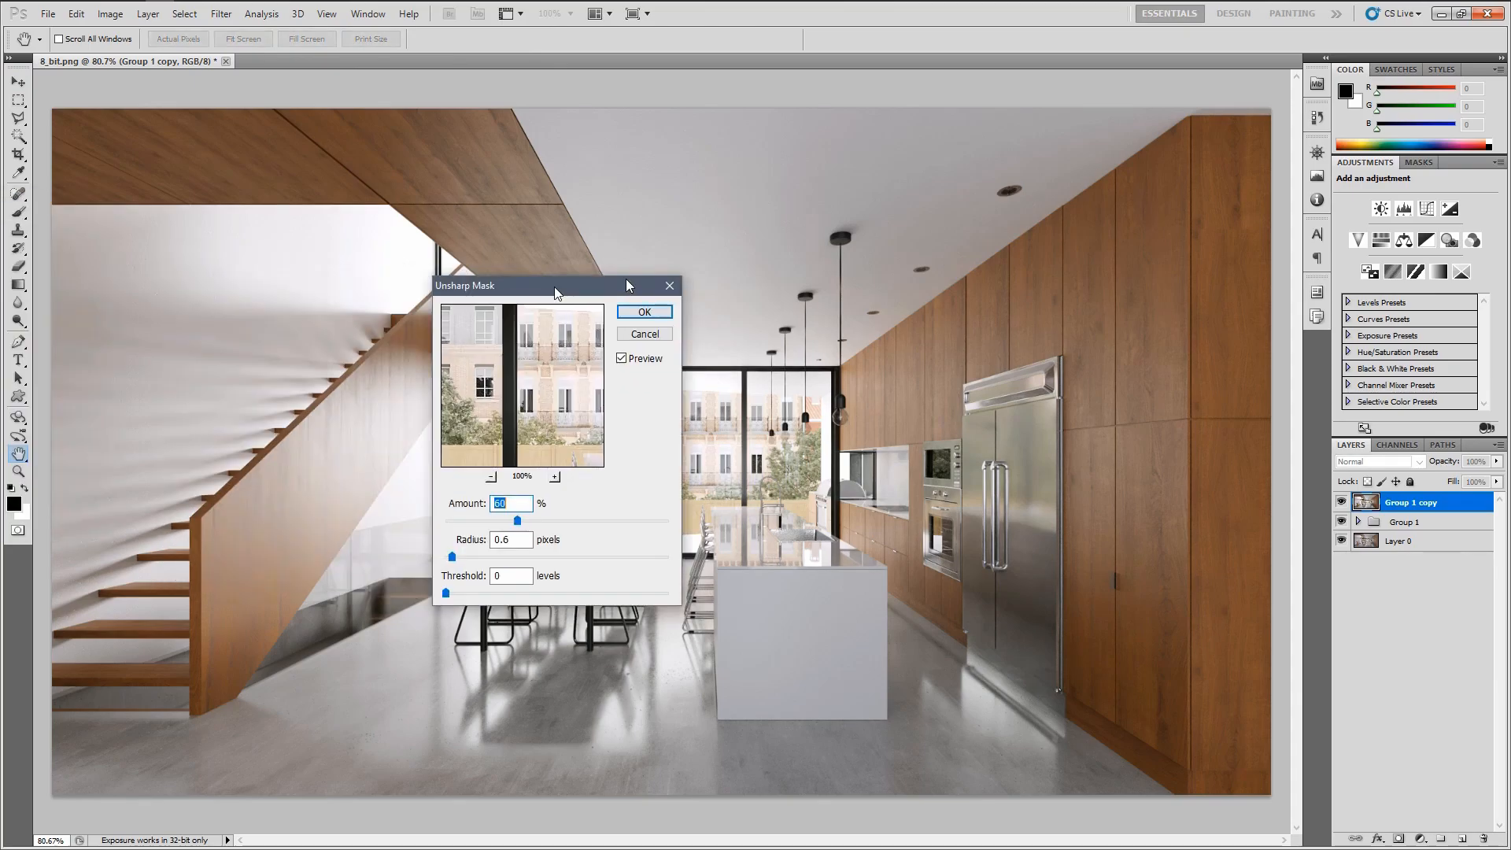
{"action": "left_click_drag", "start_coordinate": [551, 288], "coordinate": [644, 257]}
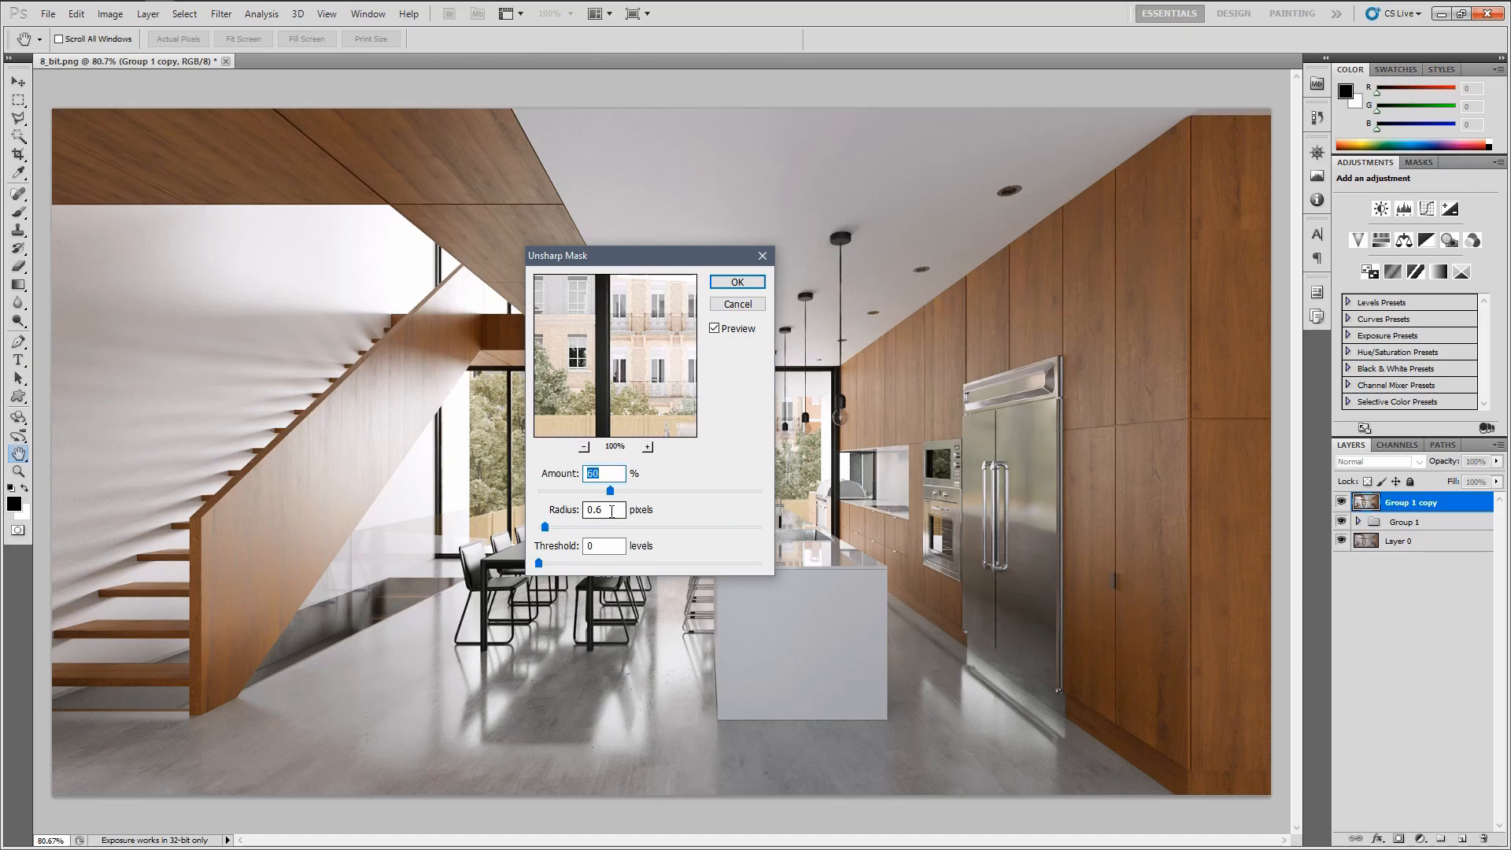
{"action": "left_click", "coordinate": [736, 283]}
Zoom in and pan around the island and cabinets to inspect the sharpening
{"action": "key", "text": "ctrl+plus"}
{"action": "key", "text": "ctrl+plus"}
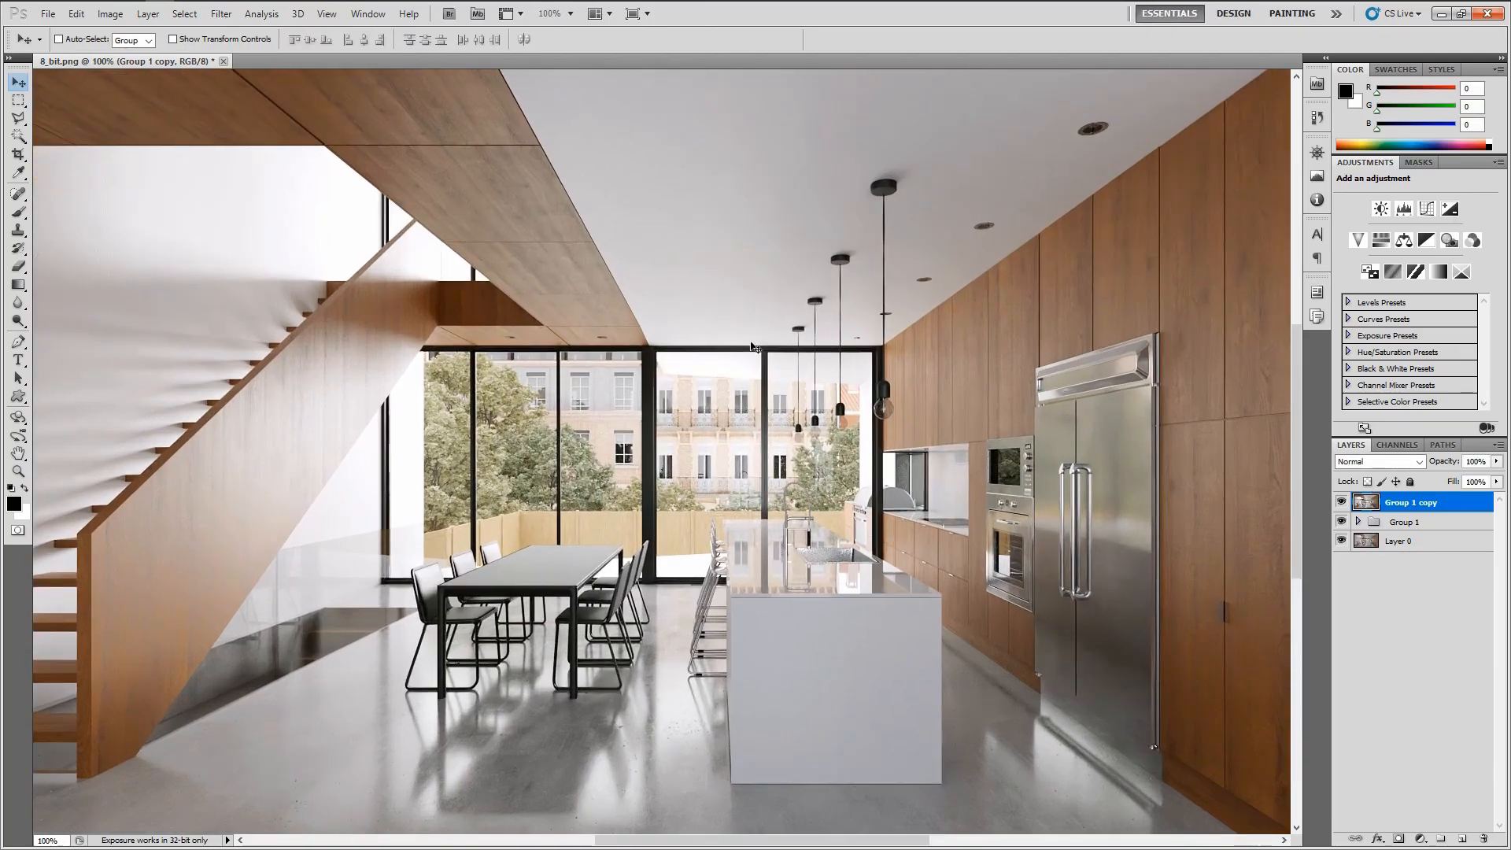
{"action": "left_click_drag", "start_coordinate": [750, 519], "coordinate": [663, 280]}
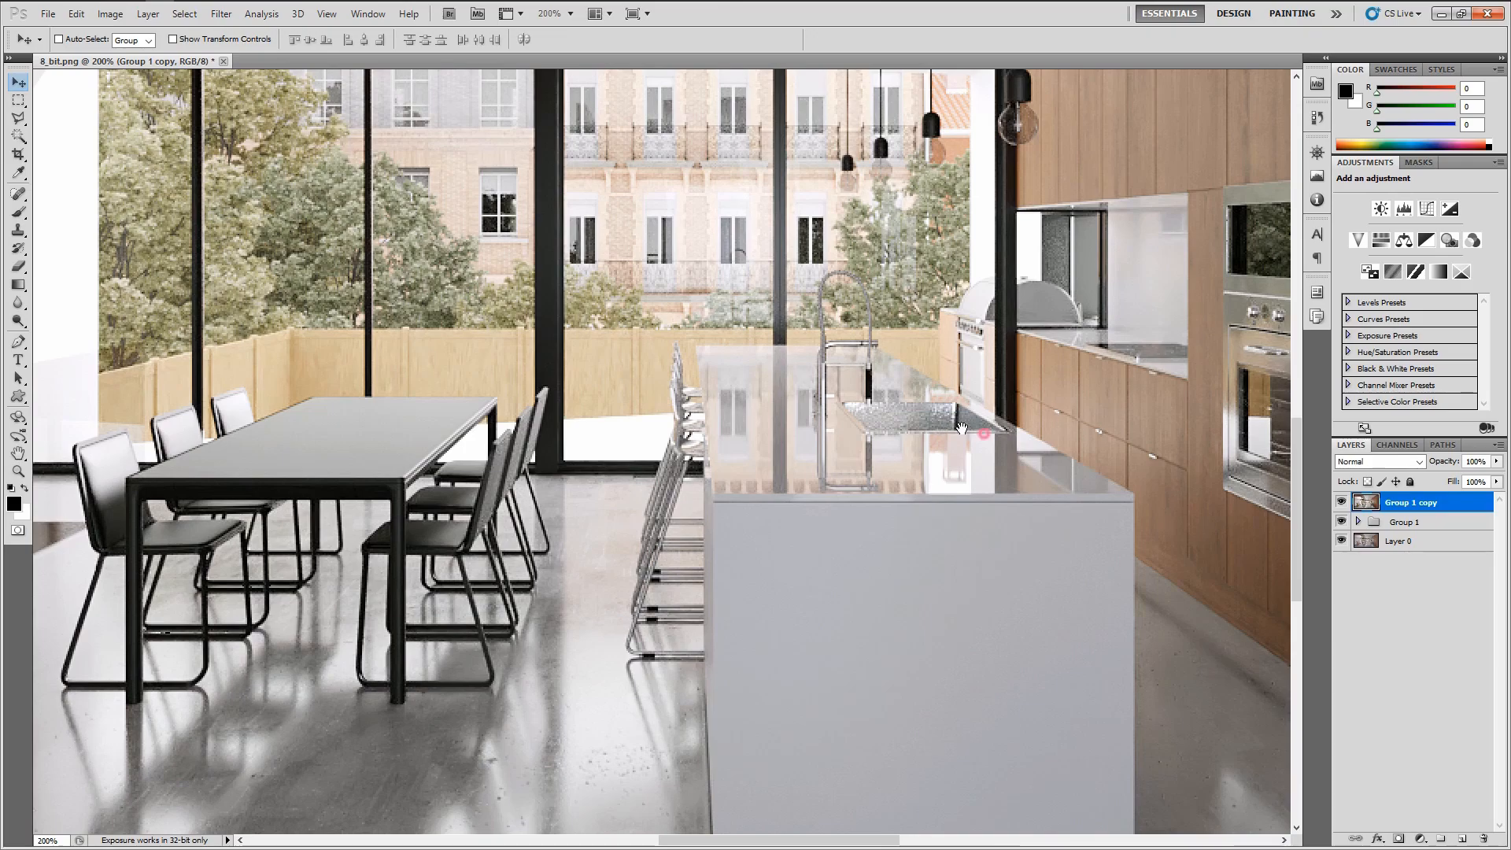
{"action": "left_click_drag", "start_coordinate": [984, 435], "coordinate": [712, 415]}
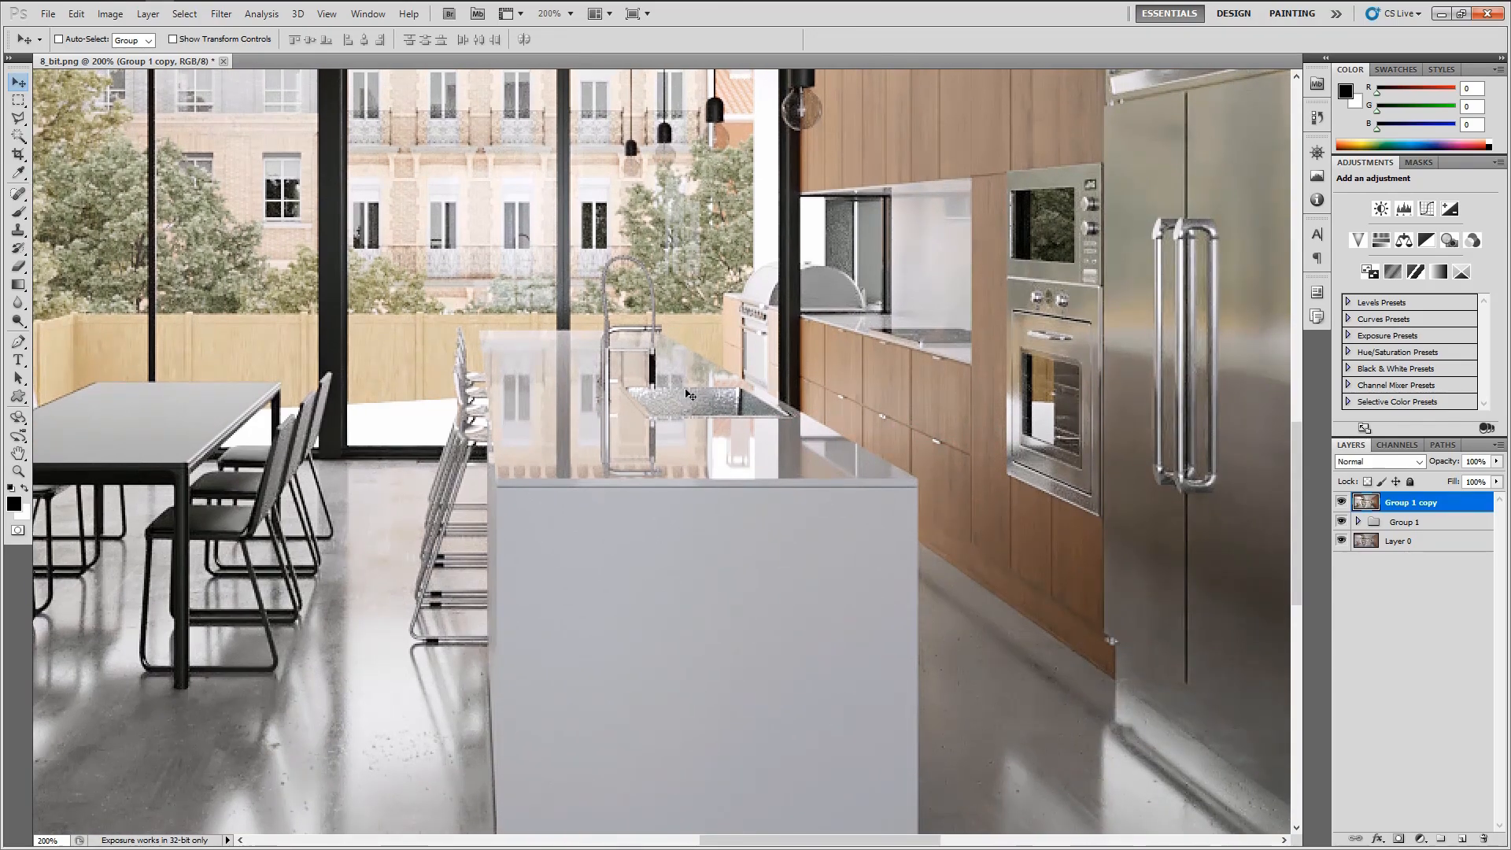
{"action": "scroll", "coordinate": [722, 443], "scroll_direction": "down", "scroll_amount": 1}
{"action": "scroll", "coordinate": [722, 443], "scroll_direction": "down", "scroll_amount": 3}
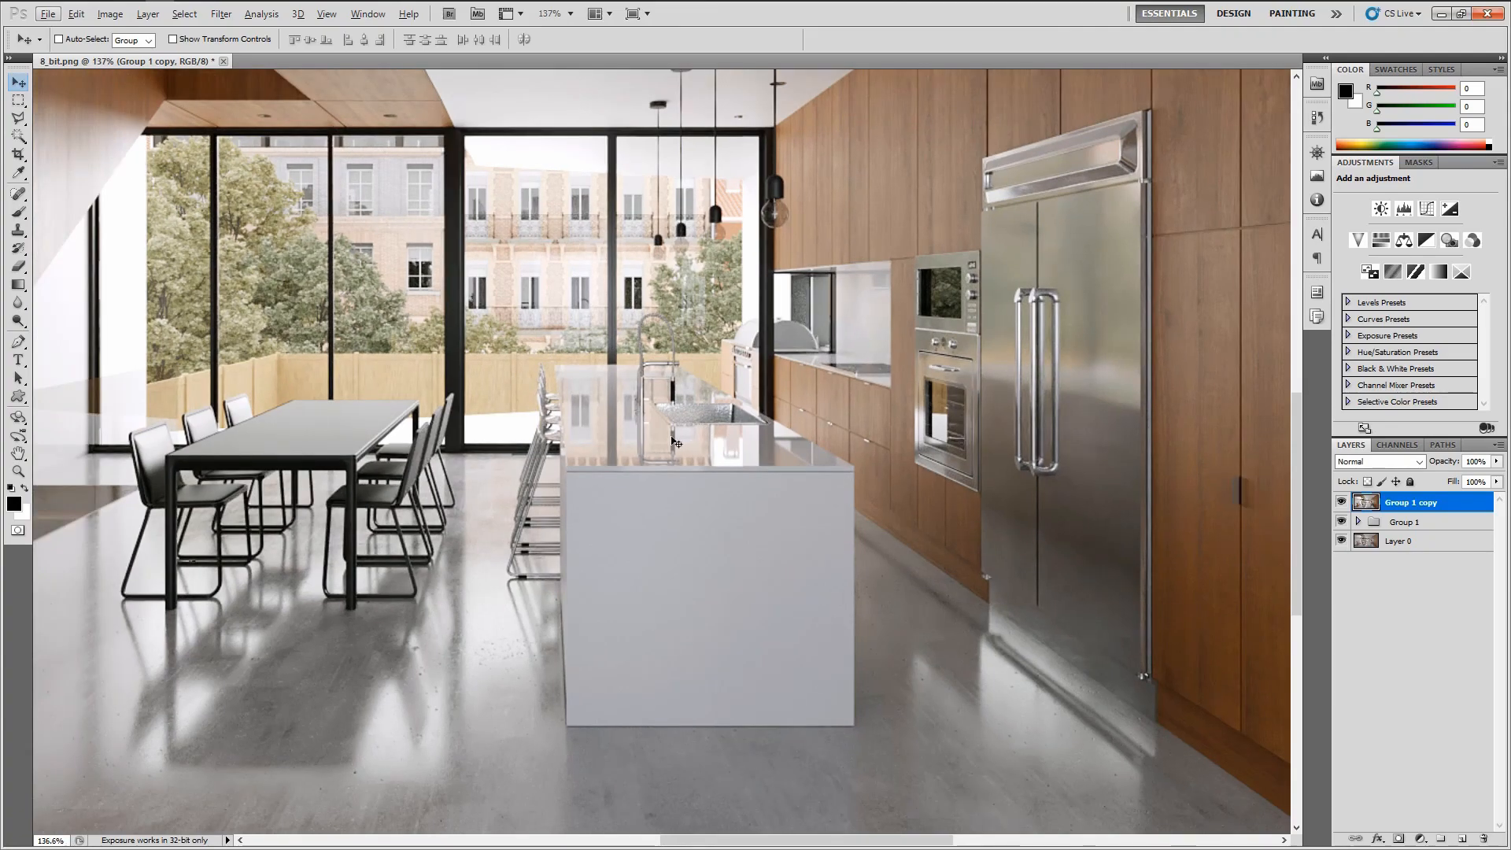
{"action": "scroll", "coordinate": [679, 433], "scroll_direction": "down", "scroll_amount": 1}
{"action": "left_click_drag", "start_coordinate": [582, 439], "coordinate": [656, 463]}
Toggle the sharpened layer's visibility repeatedly to compare the effect
{"action": "left_click", "coordinate": [1341, 502]}
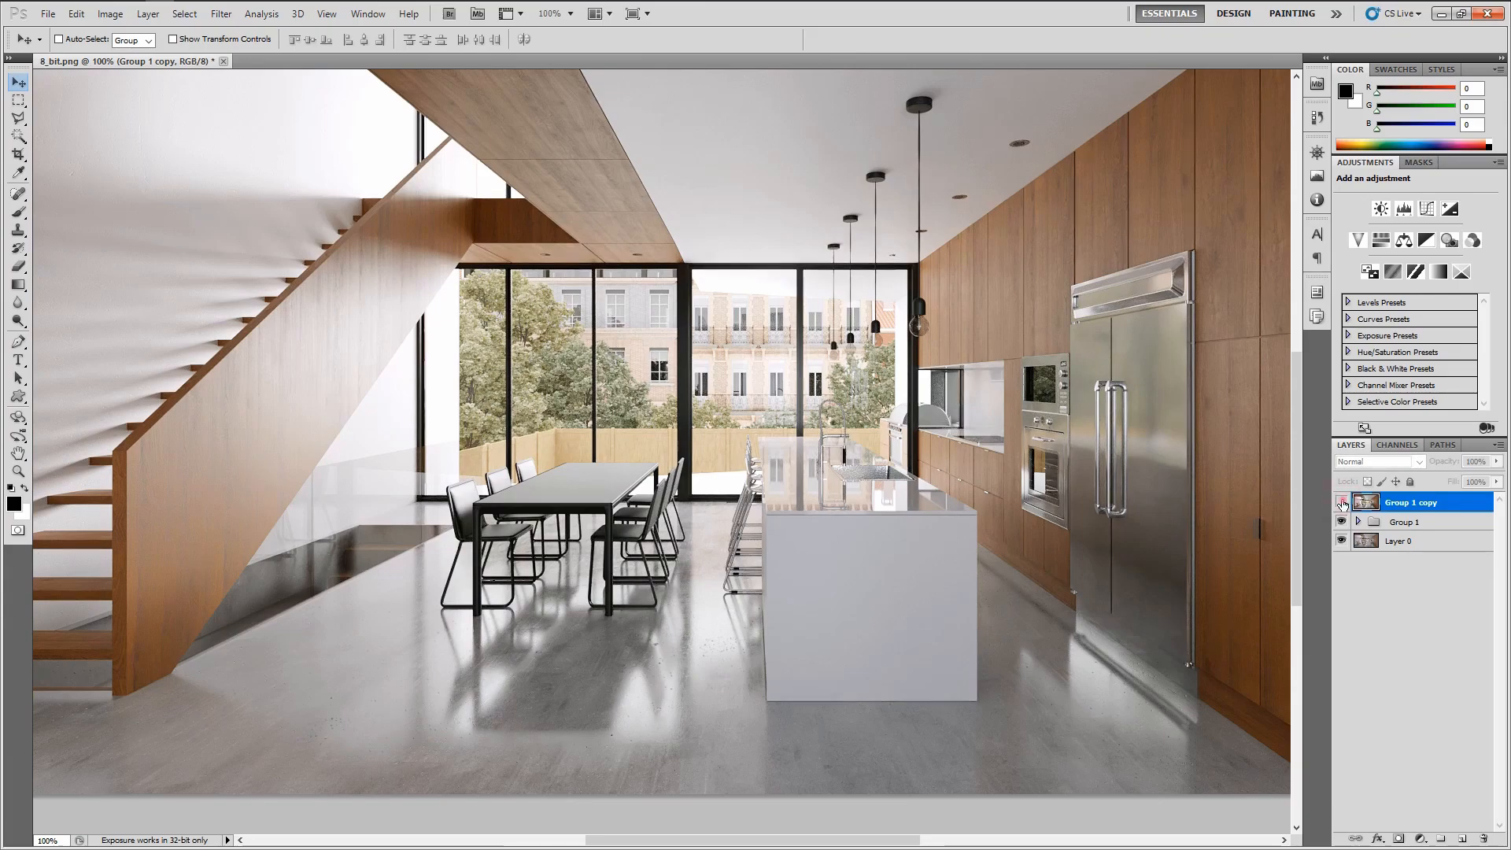
{"action": "left_click", "coordinate": [1341, 503]}
{"action": "left_click", "coordinate": [1342, 503]}
{"action": "left_click", "coordinate": [1341, 503]}
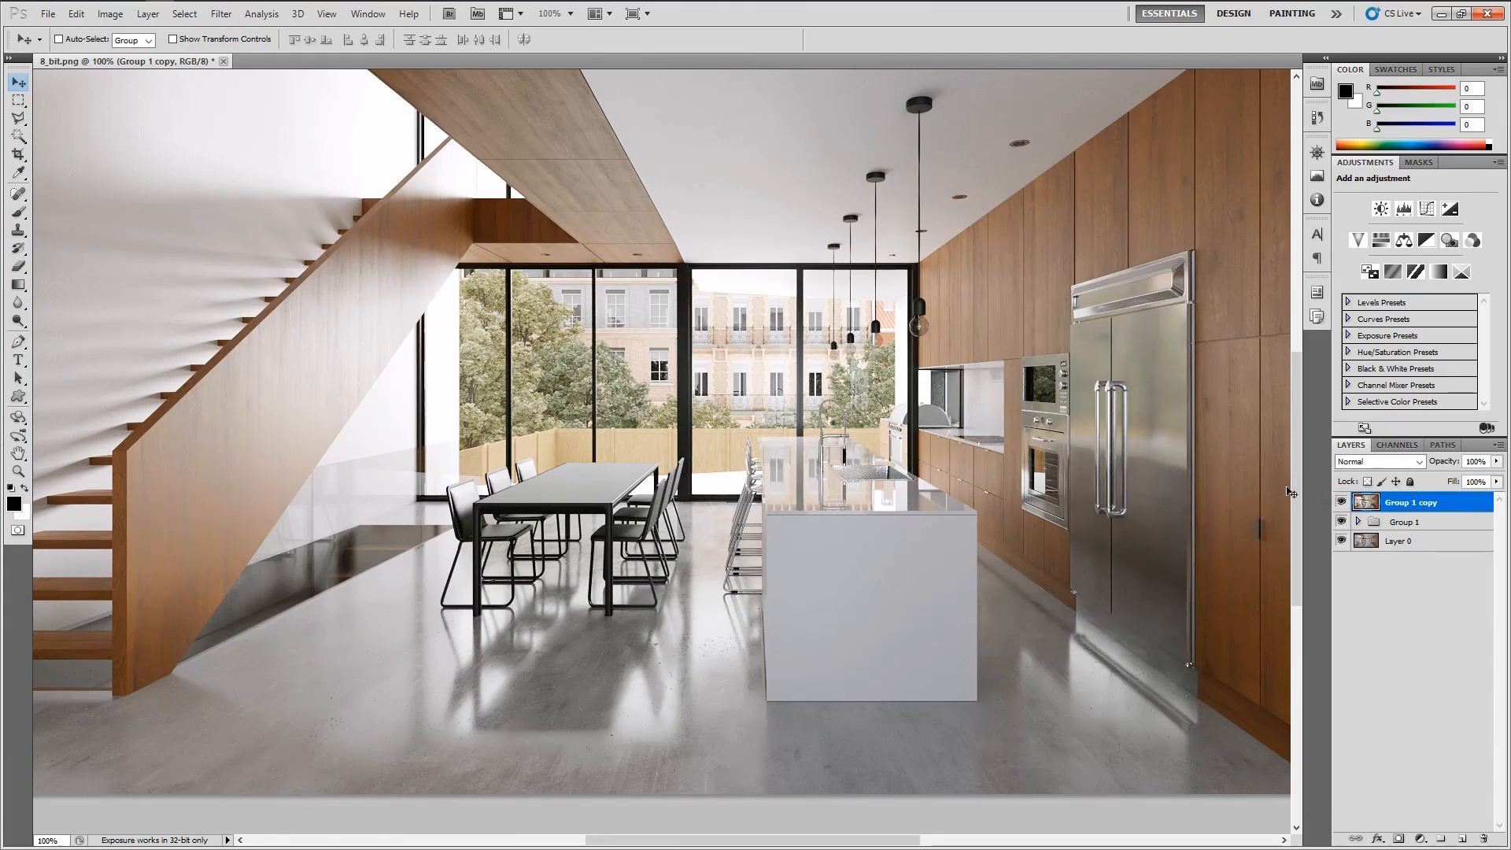
{"action": "left_click", "coordinate": [1341, 502]}
{"action": "left_click", "coordinate": [1341, 502]}
{"action": "left_click", "coordinate": [1342, 503]}
{"action": "left_click", "coordinate": [1341, 502]}
Lower the sharpened layer's opacity to 70%
{"action": "key", "text": "shift+Down"}
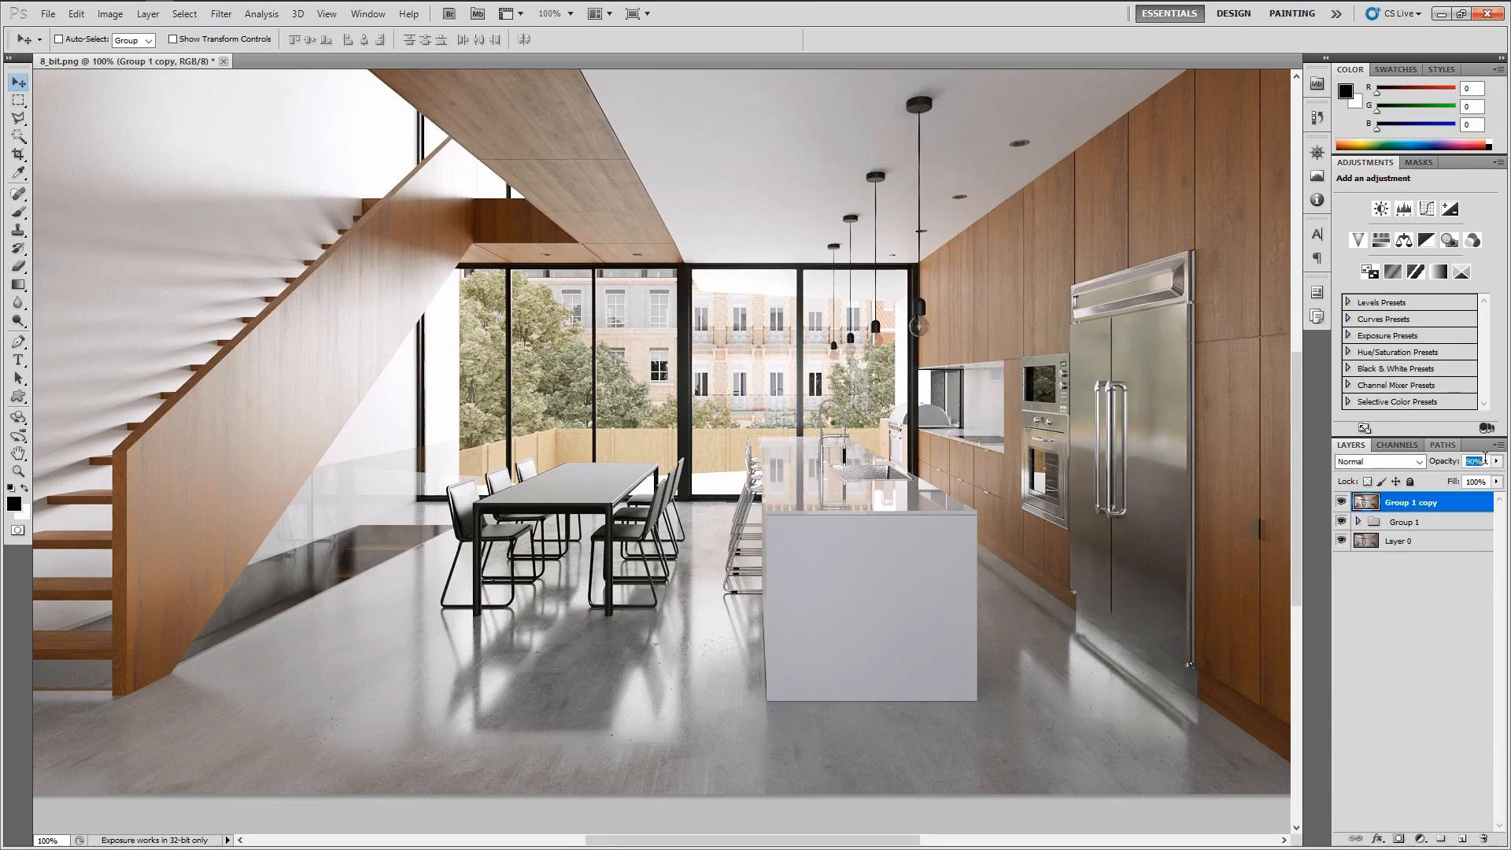
{"action": "key", "text": "shift+Down"}
{"action": "key", "text": "shift+Down"}
Pan around the image to review the final result
{"action": "left_click_drag", "start_coordinate": [575, 320], "coordinate": [500, 432]}
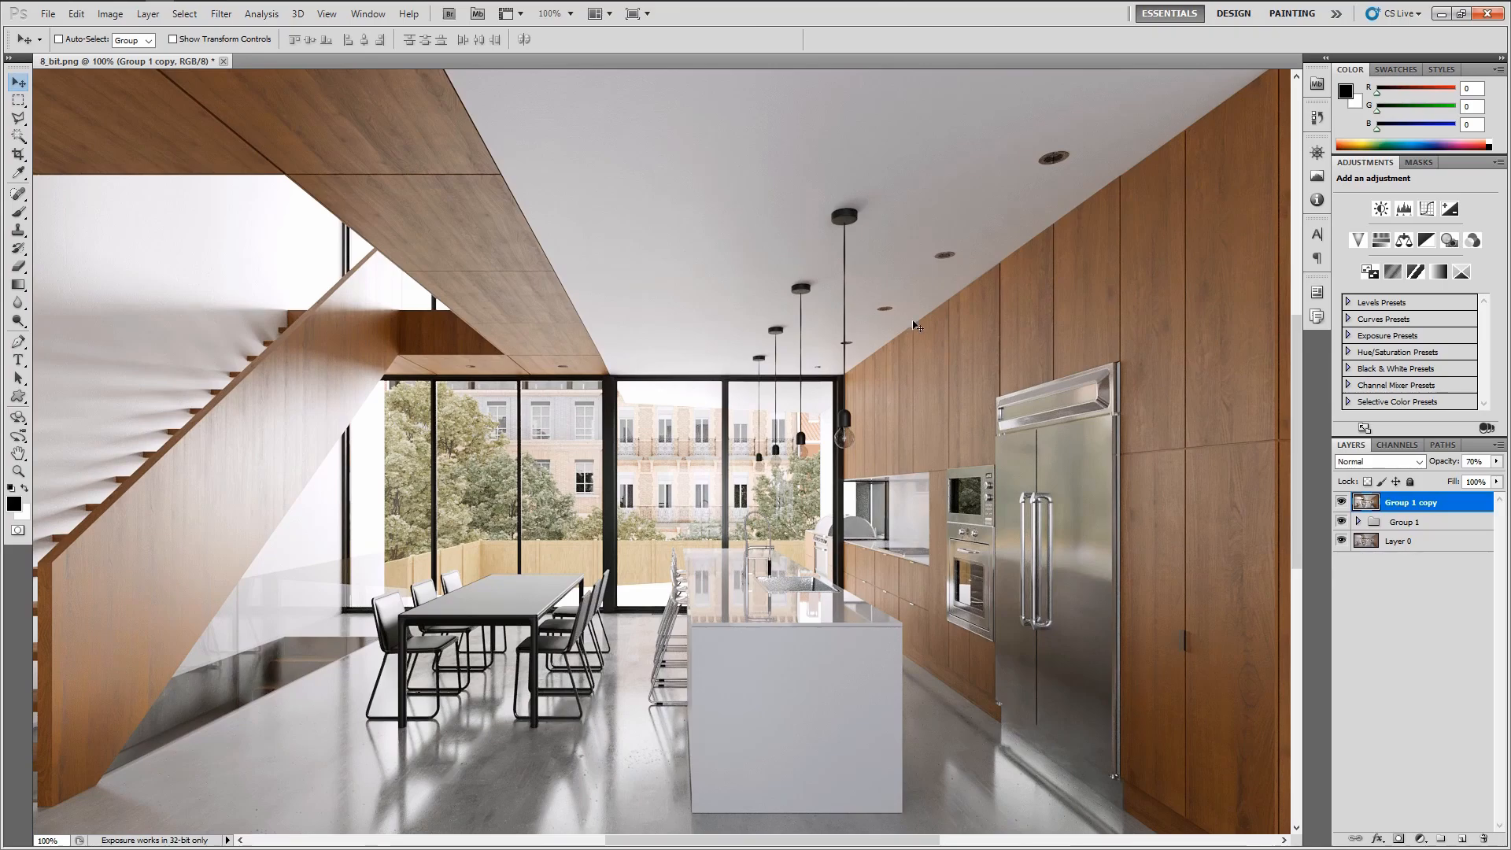
{"action": "left_click_drag", "start_coordinate": [335, 328], "coordinate": [646, 232]}
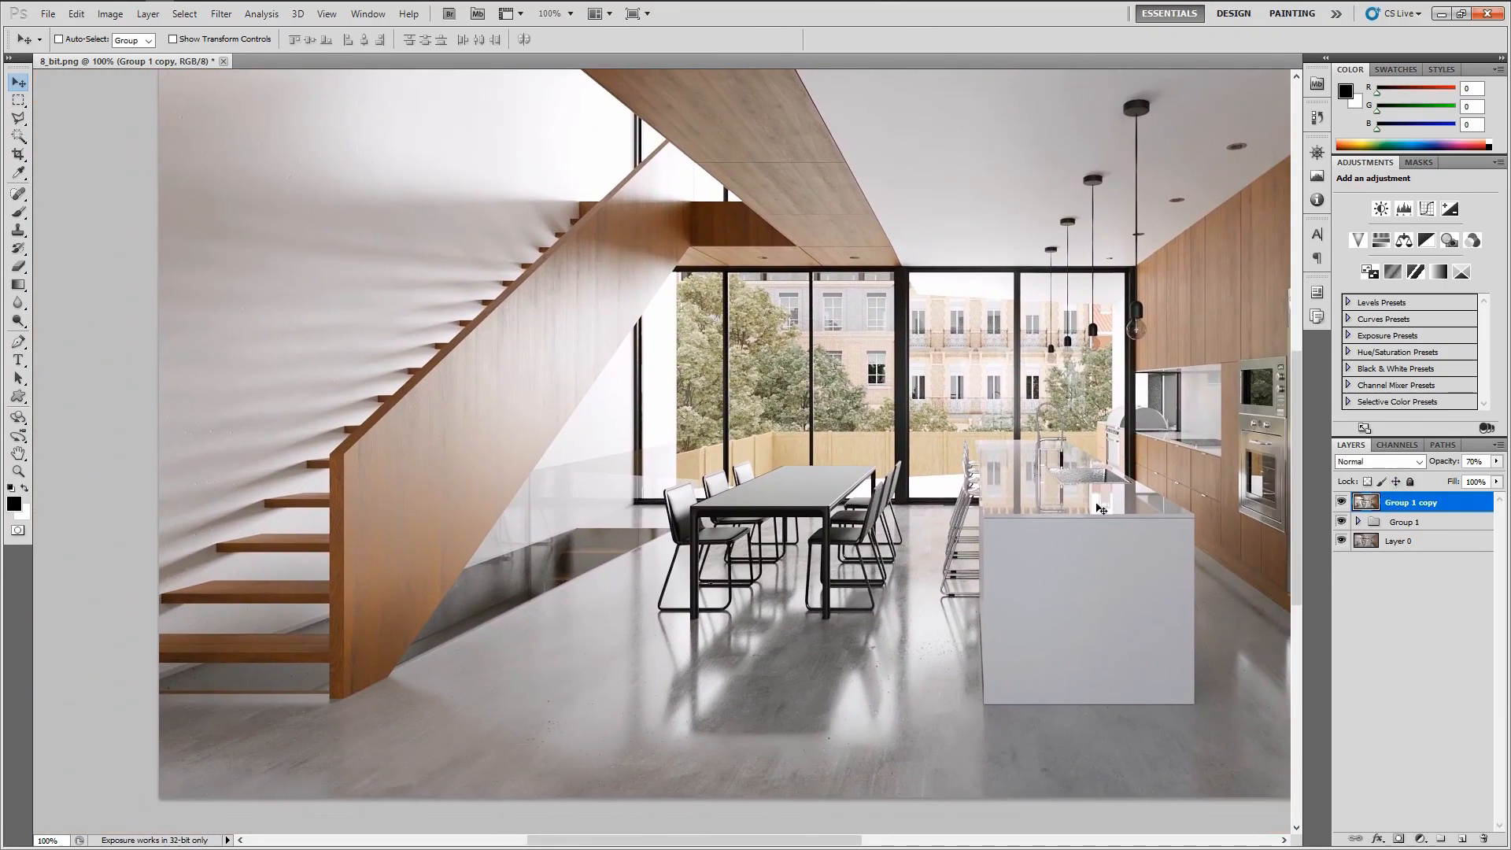
{"action": "left_click_drag", "start_coordinate": [1100, 509], "coordinate": [862, 579]}
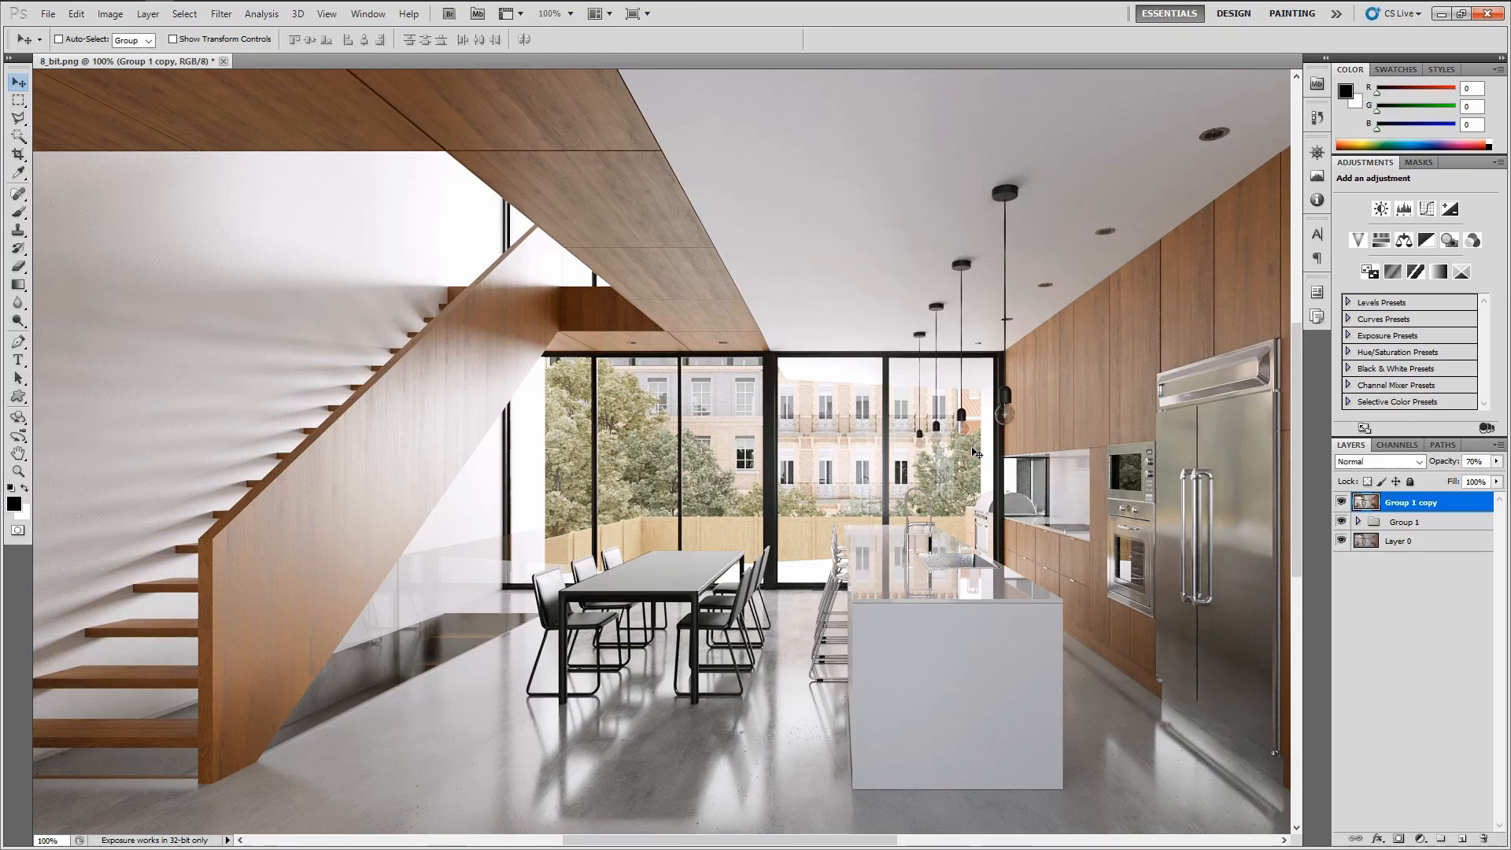
Add a new empty layer at the top of the stack and fill it with white
{"action": "left_click_drag", "start_coordinate": [975, 454], "coordinate": [873, 413]}
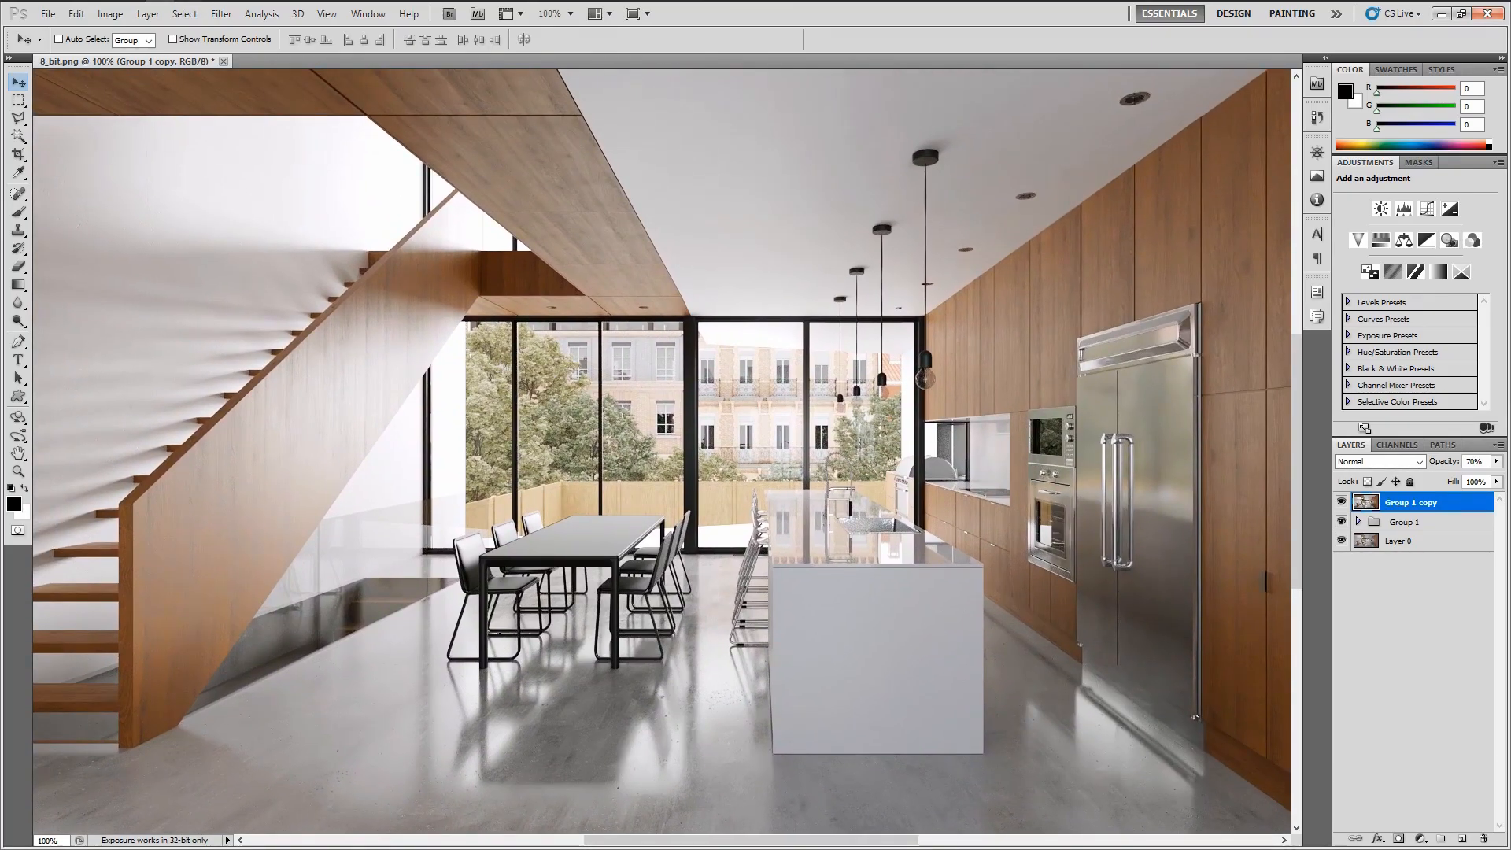
{"action": "left_click", "coordinate": [1405, 622]}
{"action": "left_click", "coordinate": [1463, 840]}
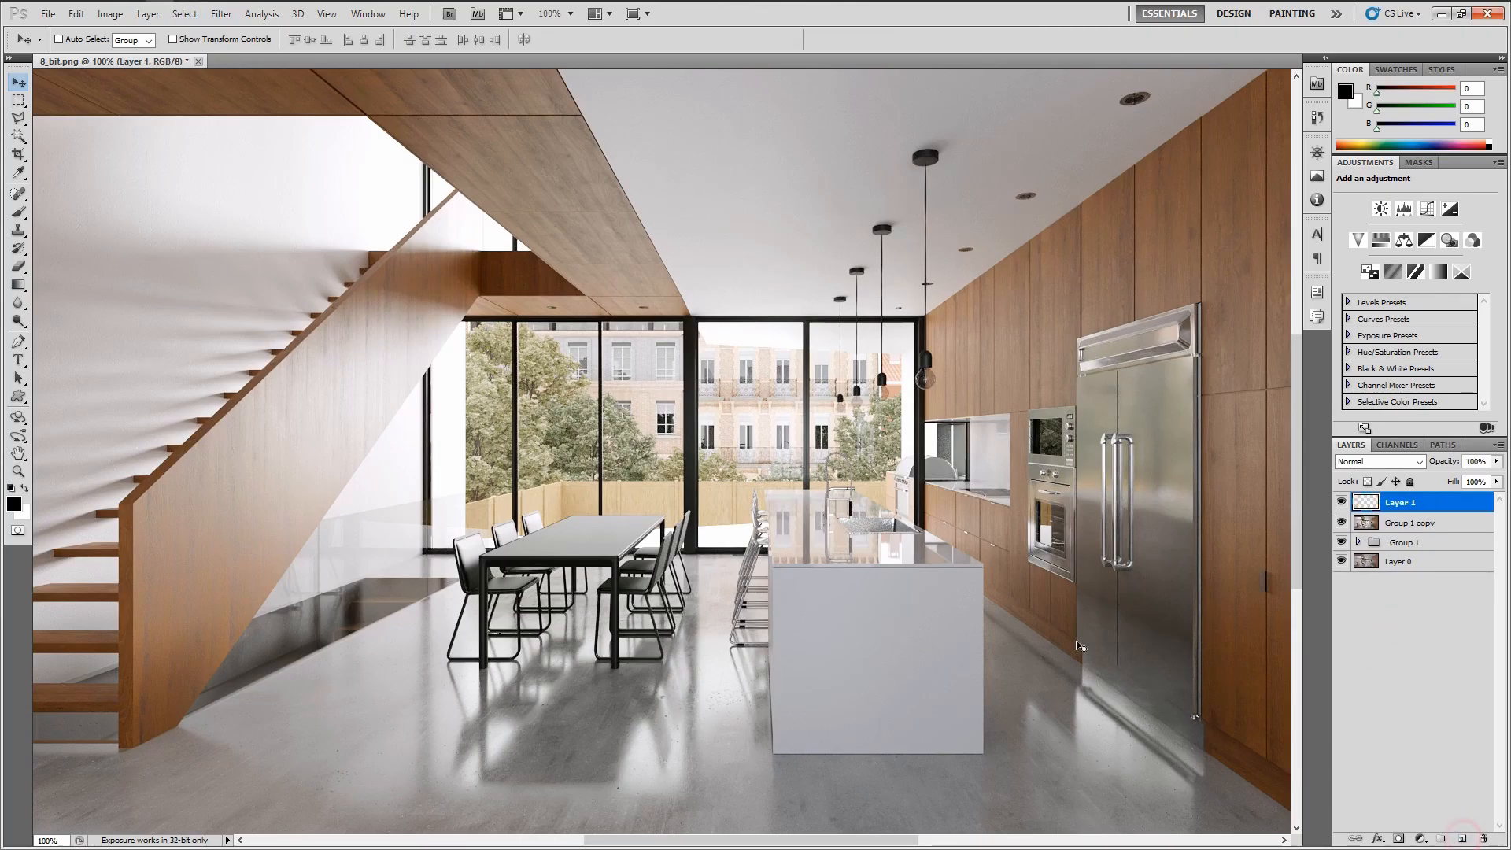
{"action": "key", "text": "ctrl+minus"}
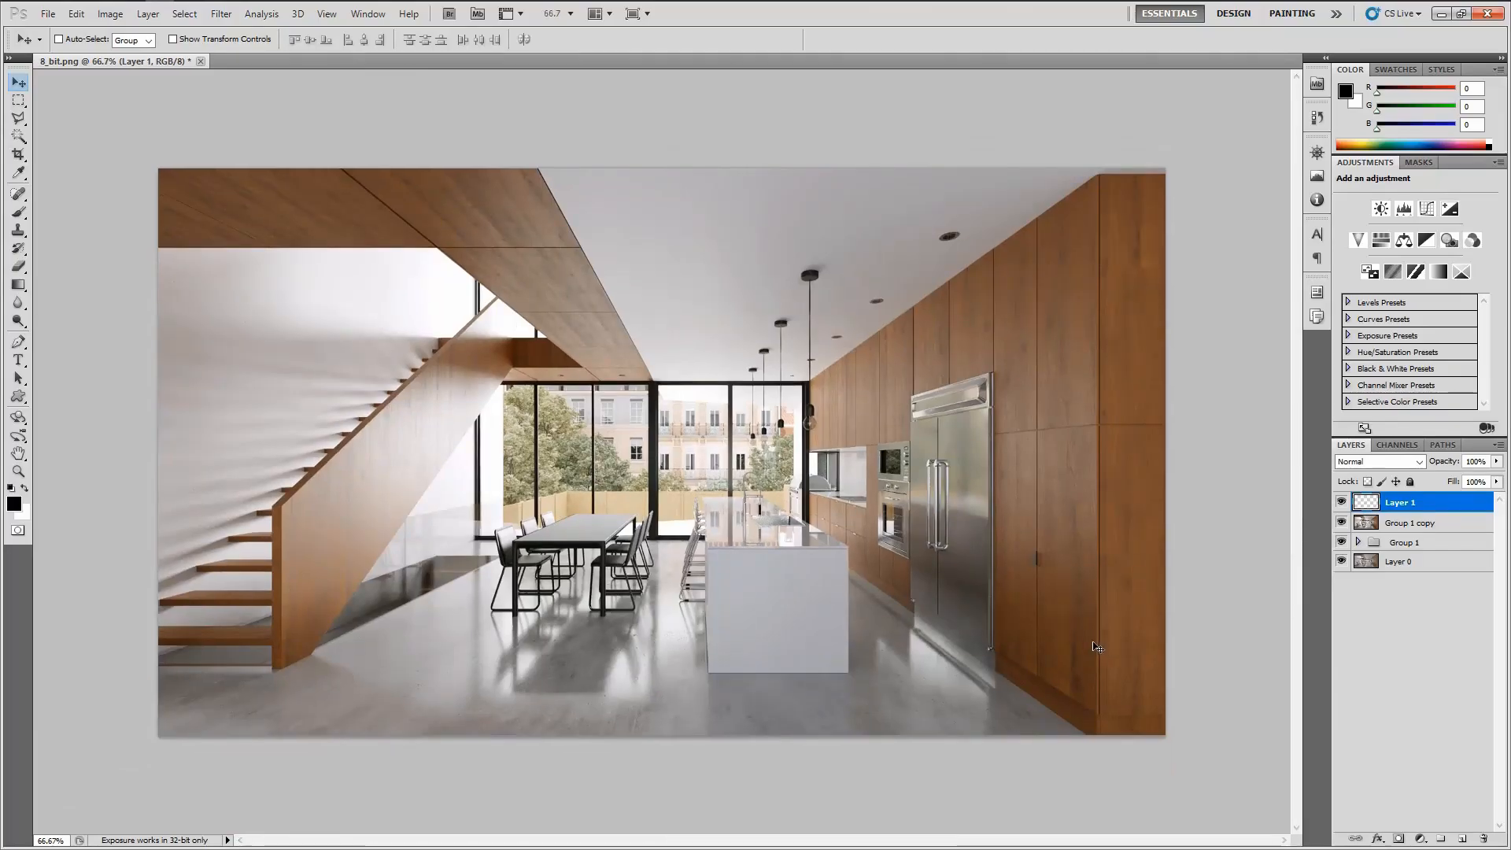
{"action": "scroll", "coordinate": [755, 559], "scroll_direction": "up", "scroll_amount": 1}
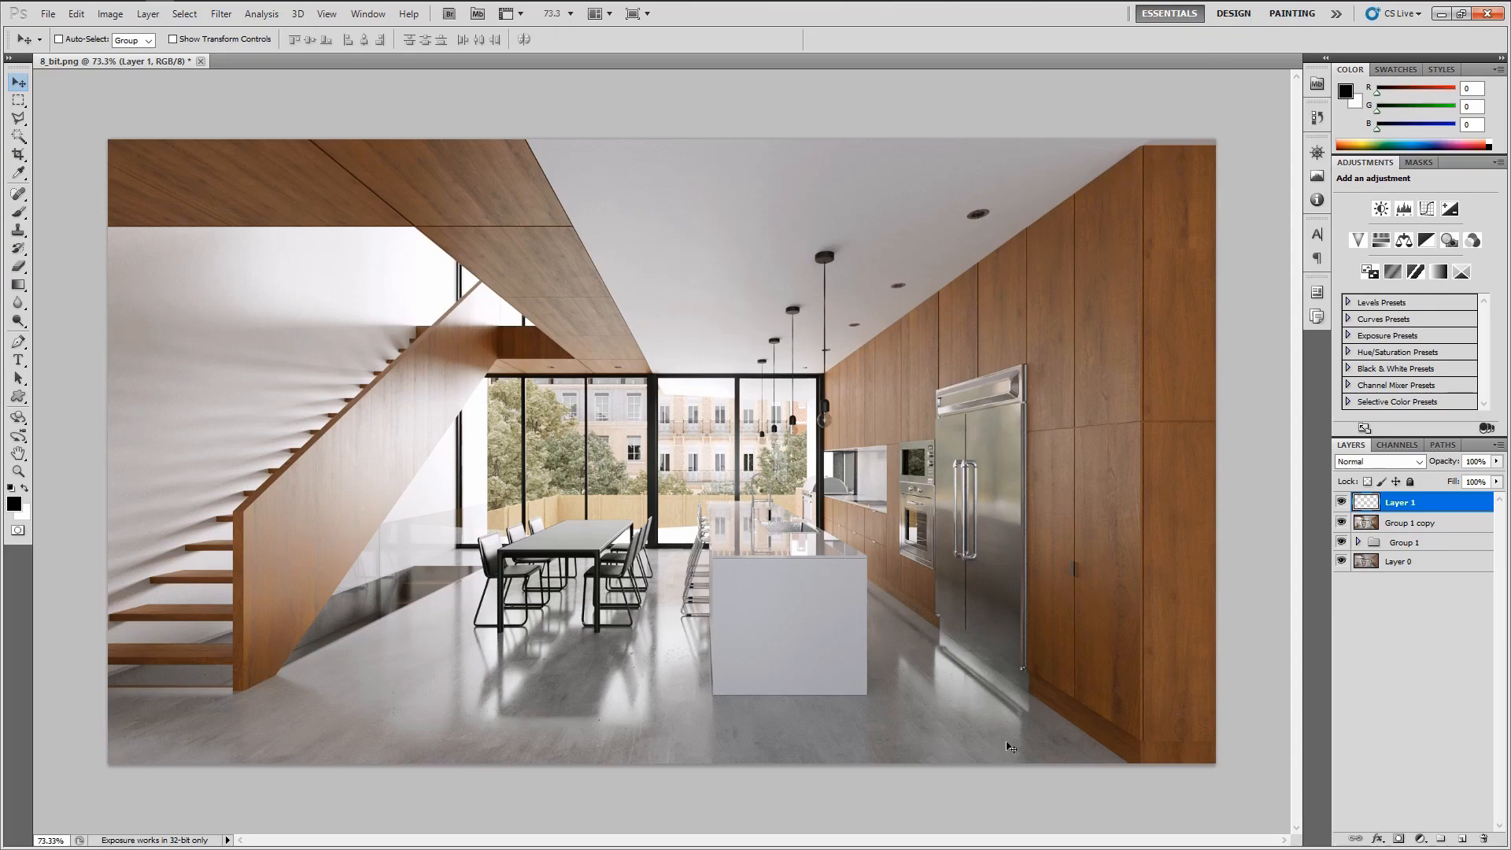
{"action": "key", "text": "x"}
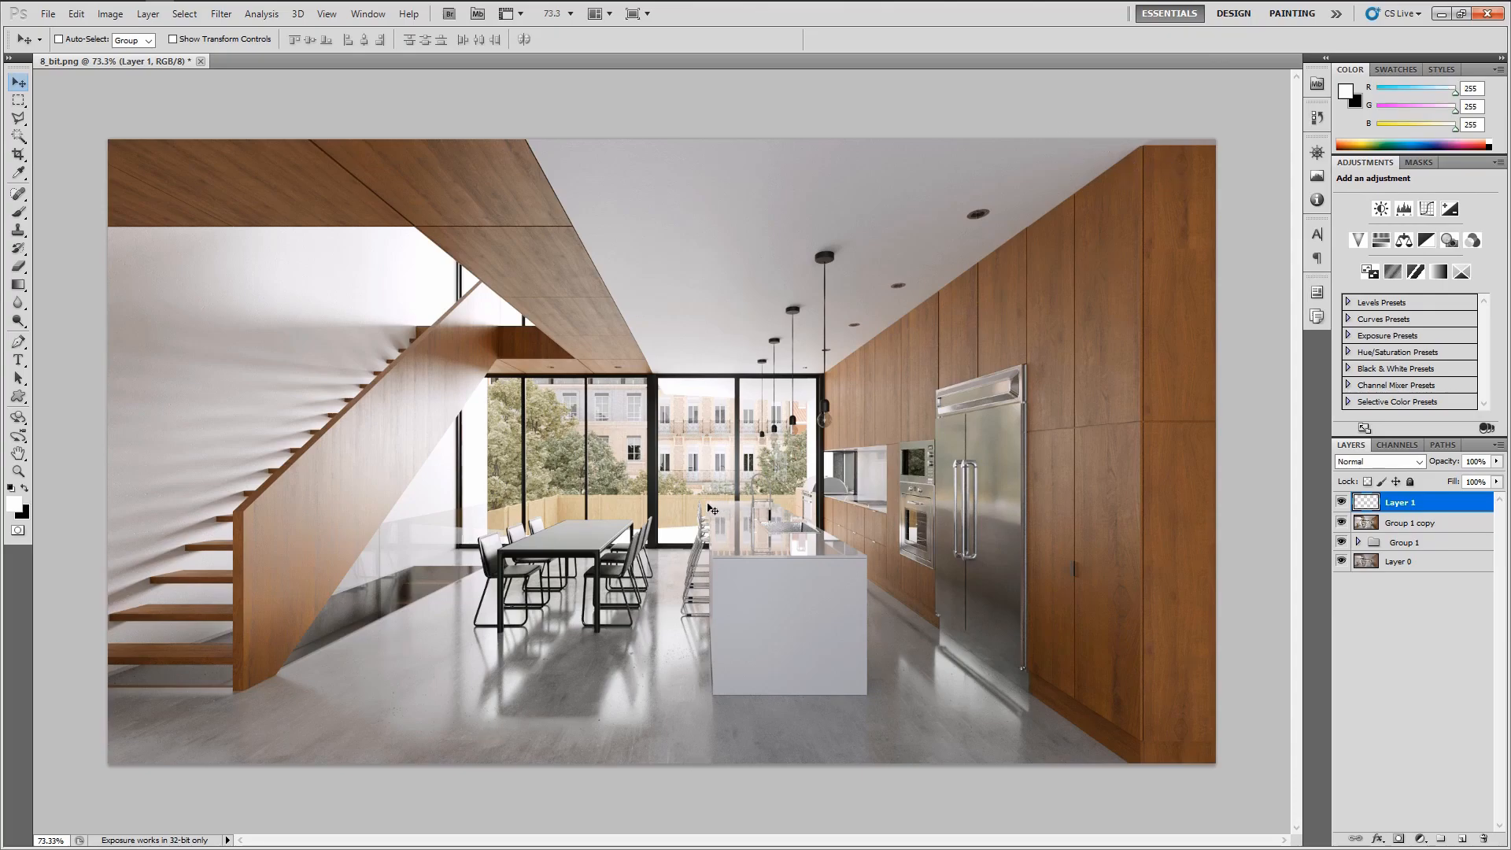
{"action": "key", "text": "alt+BackSpace"}
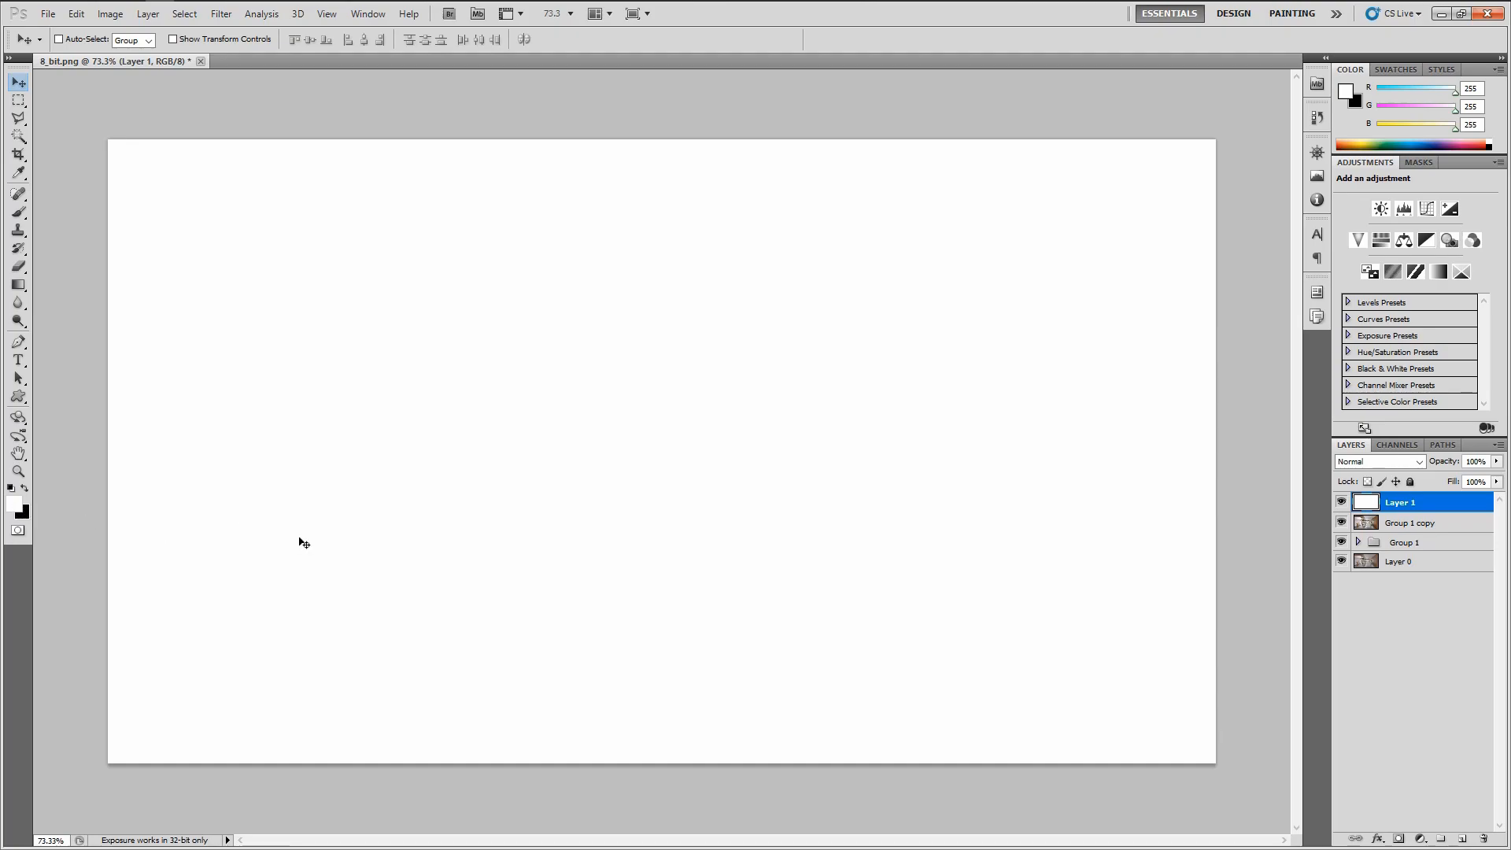
Apply Lens Correction to the white layer with a custom vignette amount of -25
{"action": "left_click", "coordinate": [222, 15]}
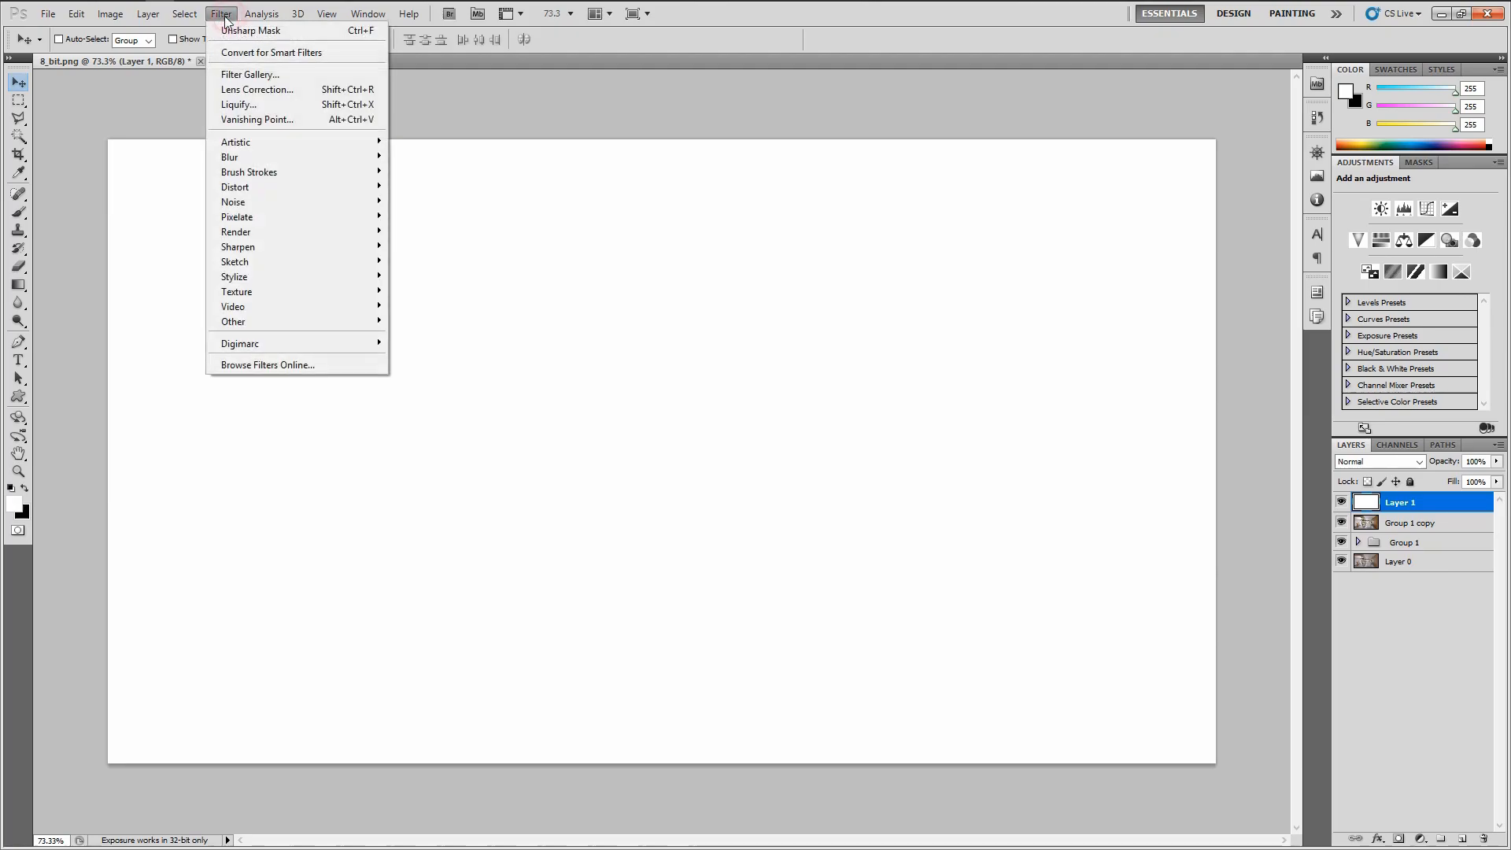
{"action": "left_click", "coordinate": [268, 89]}
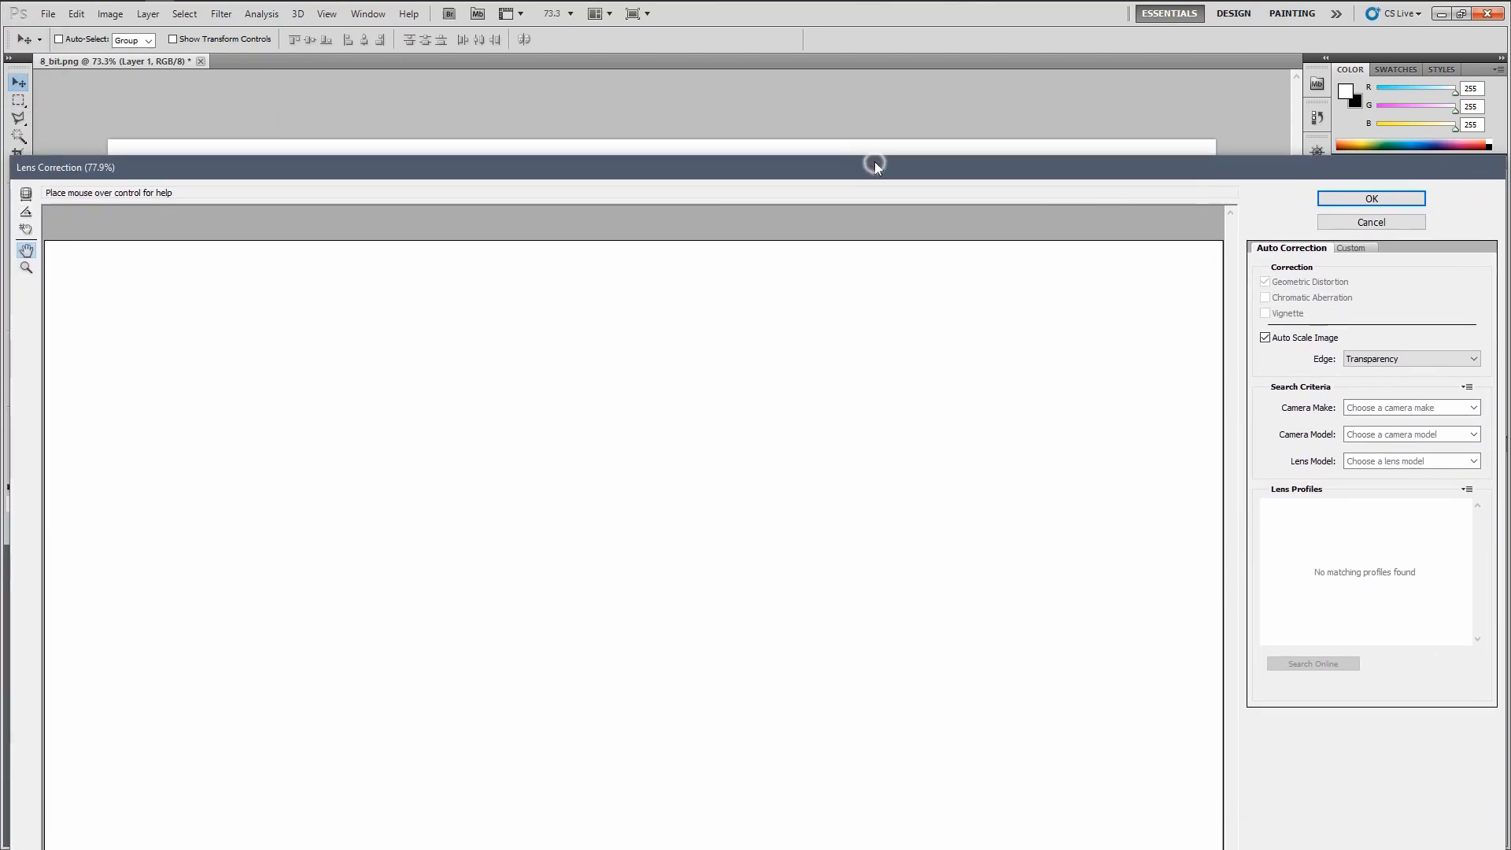
{"action": "left_click", "coordinate": [867, 172]}
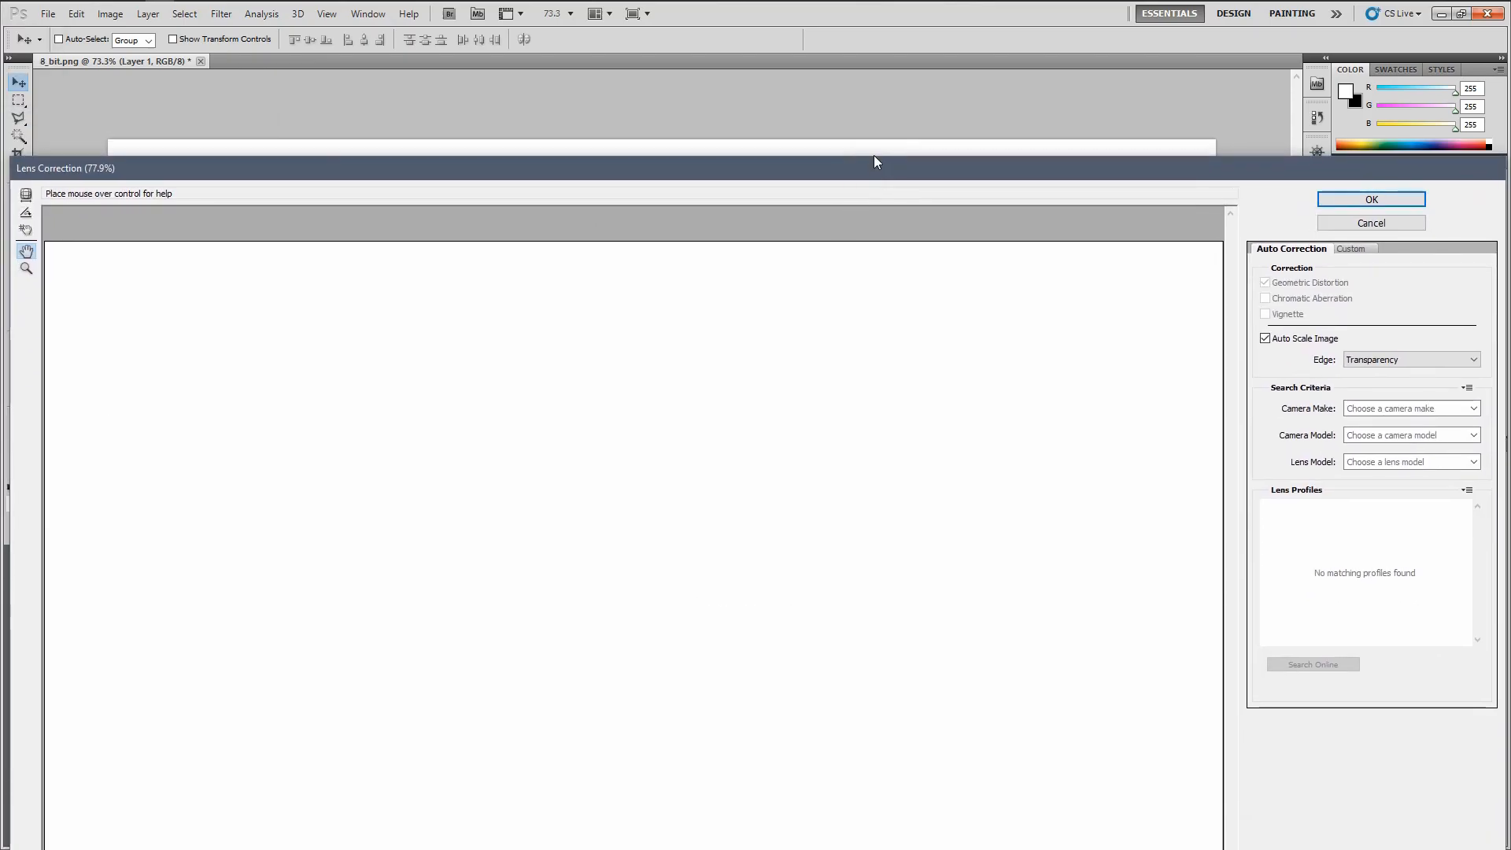
{"action": "left_click_drag", "start_coordinate": [872, 167], "coordinate": [1073, 83]}
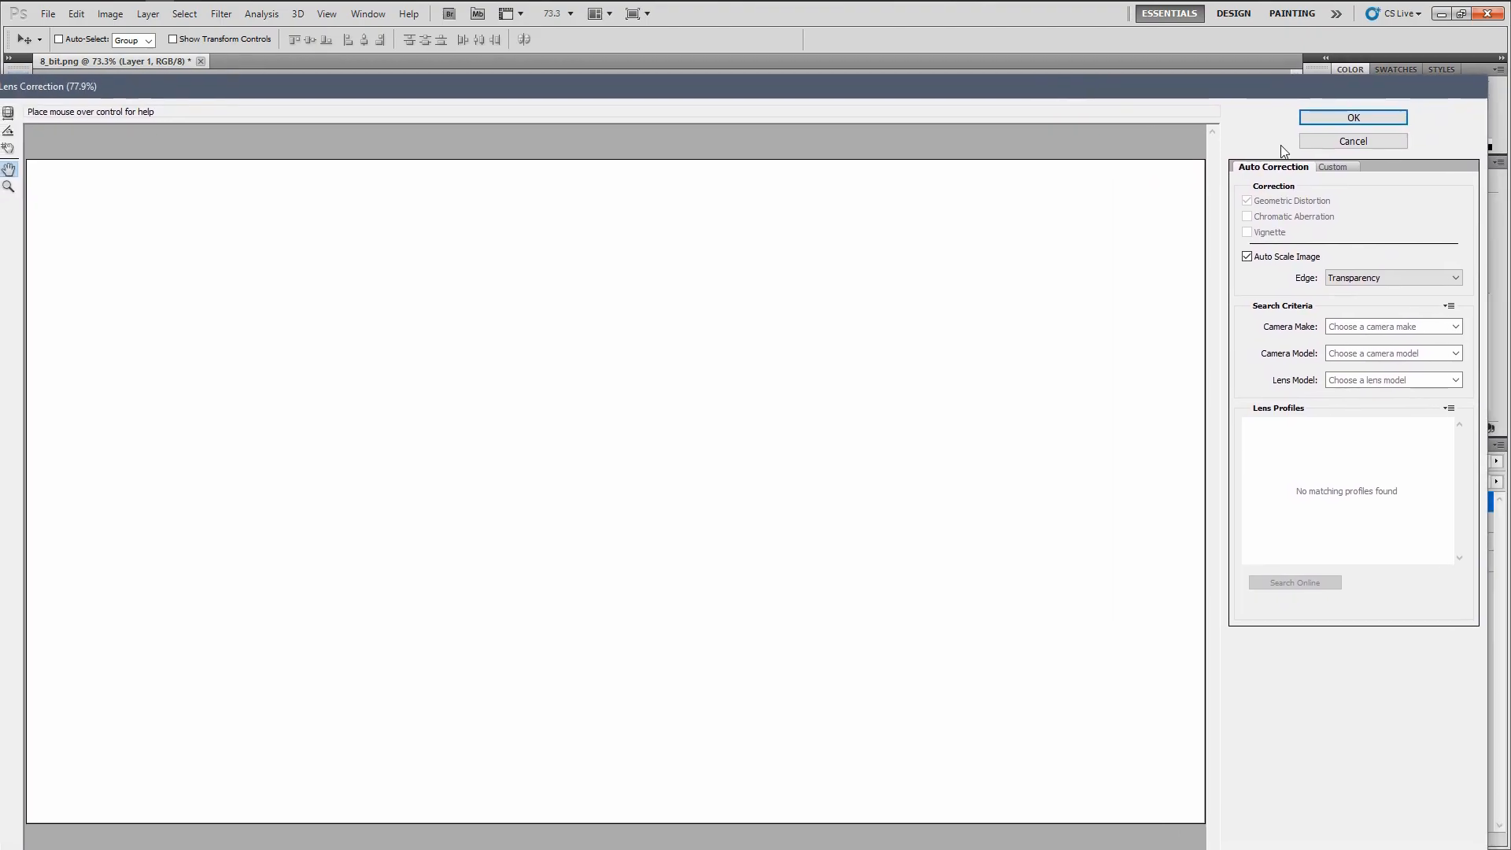
{"action": "left_click", "coordinate": [1326, 169]}
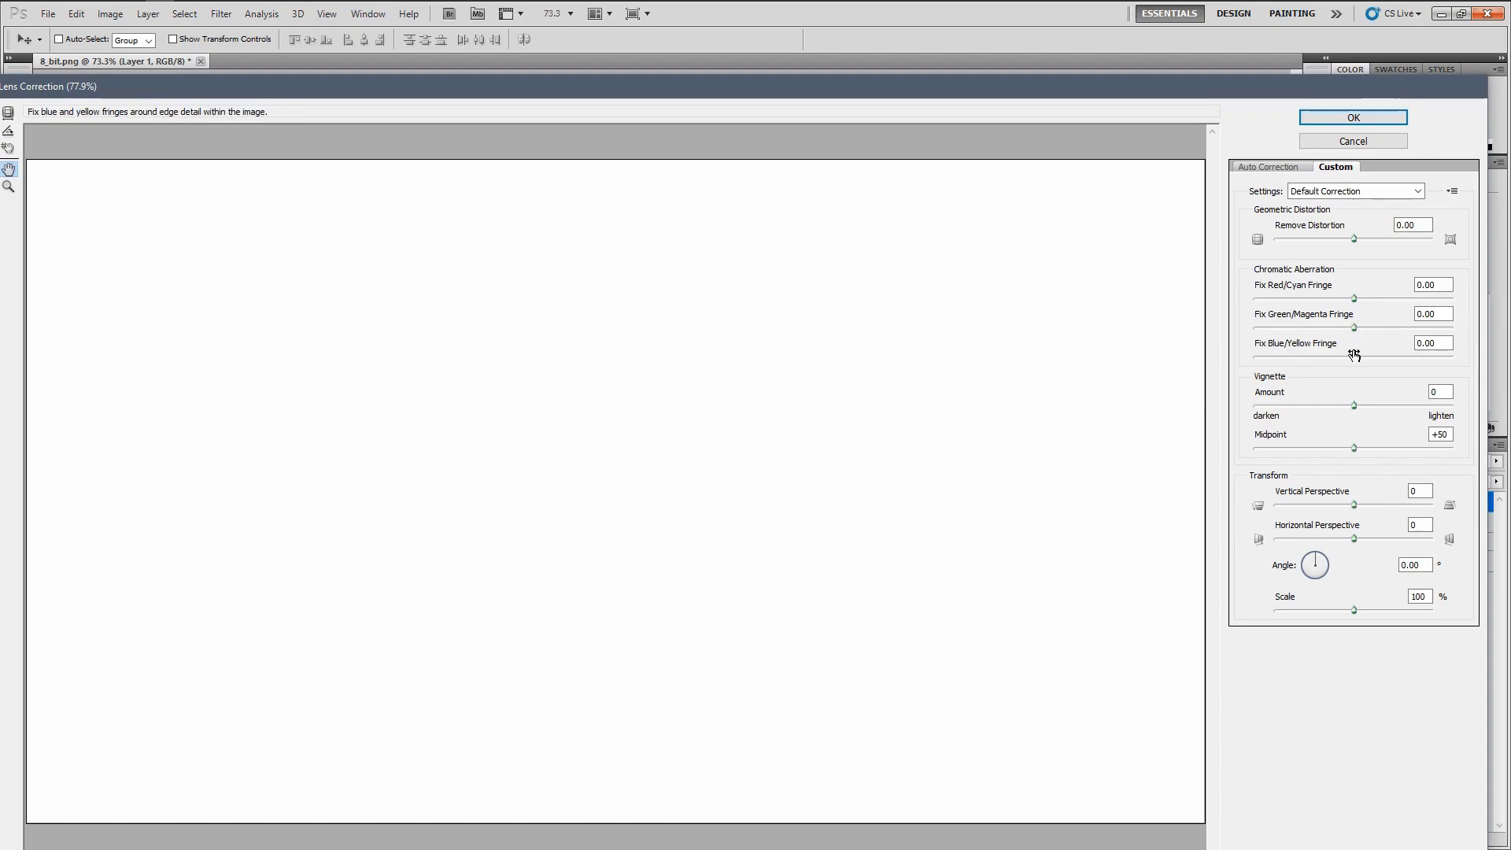
{"action": "left_click_drag", "start_coordinate": [1352, 405], "coordinate": [1327, 449]}
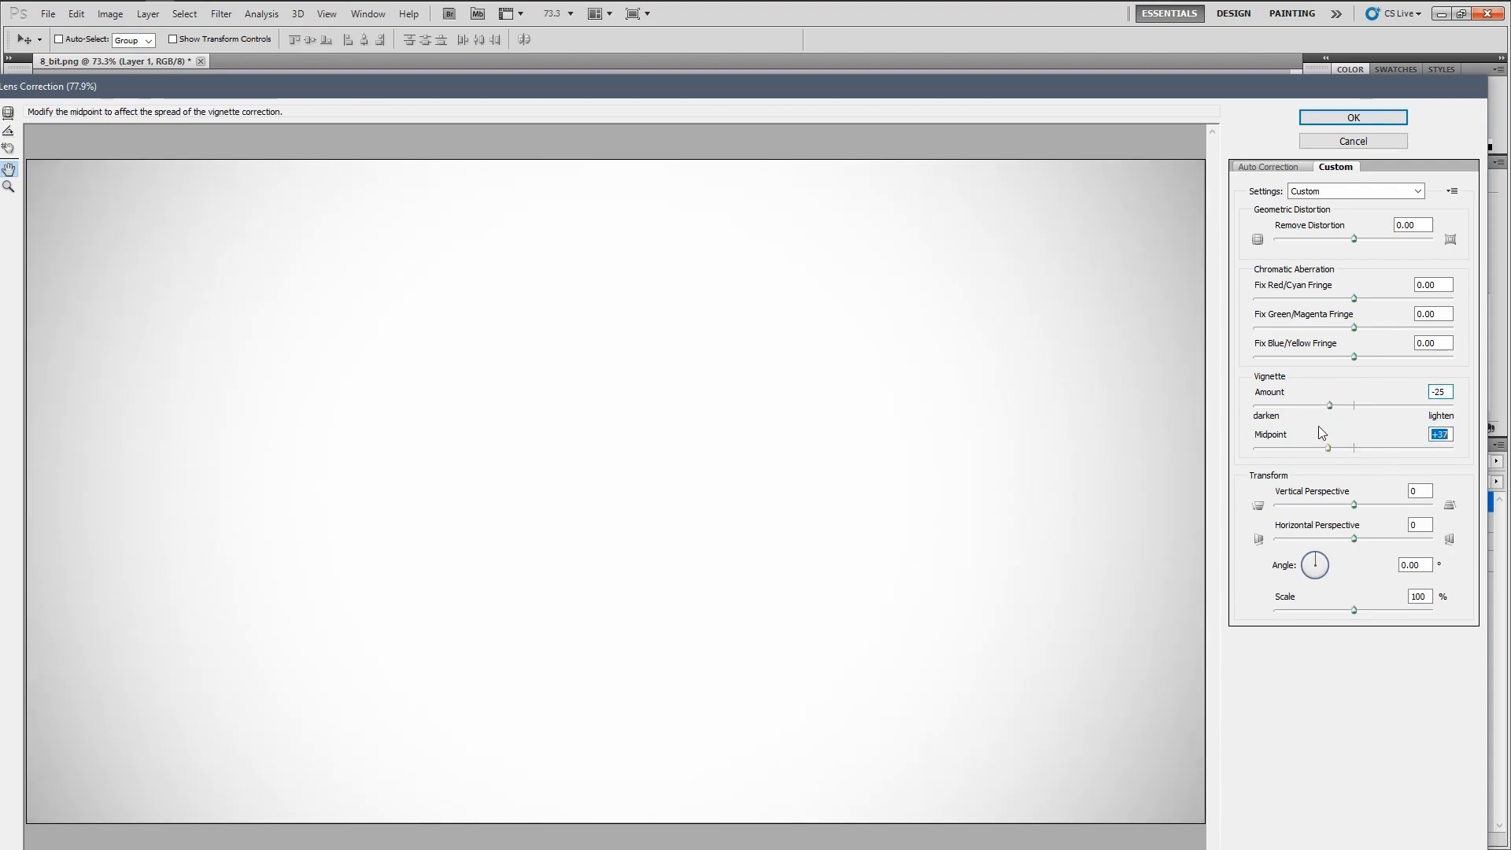
{"action": "left_click", "coordinate": [1329, 116]}
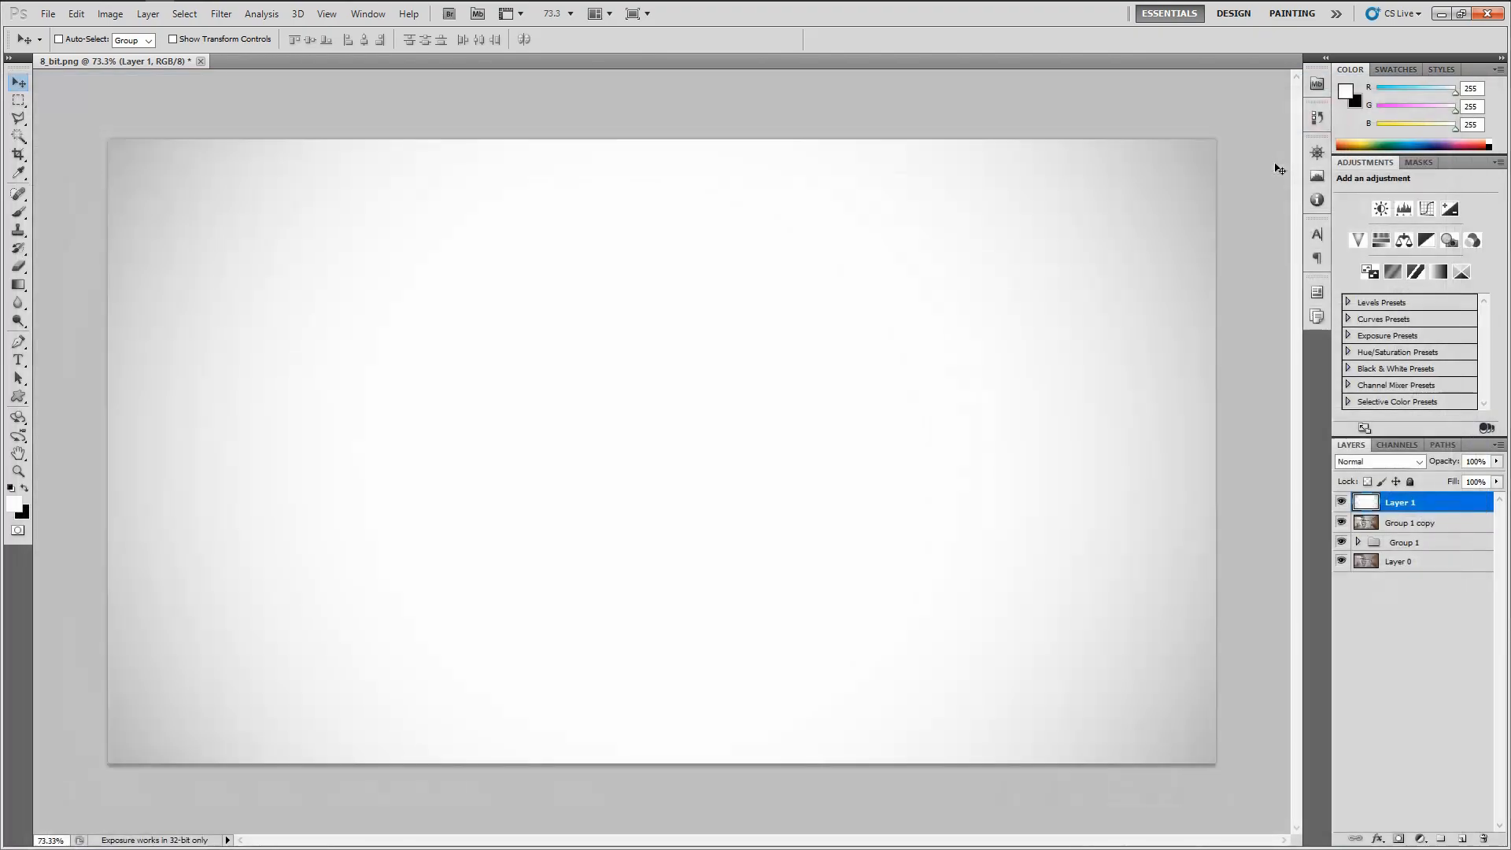
Set the vignette layer's blend mode to Multiply
{"action": "left_click", "coordinate": [1348, 462]}
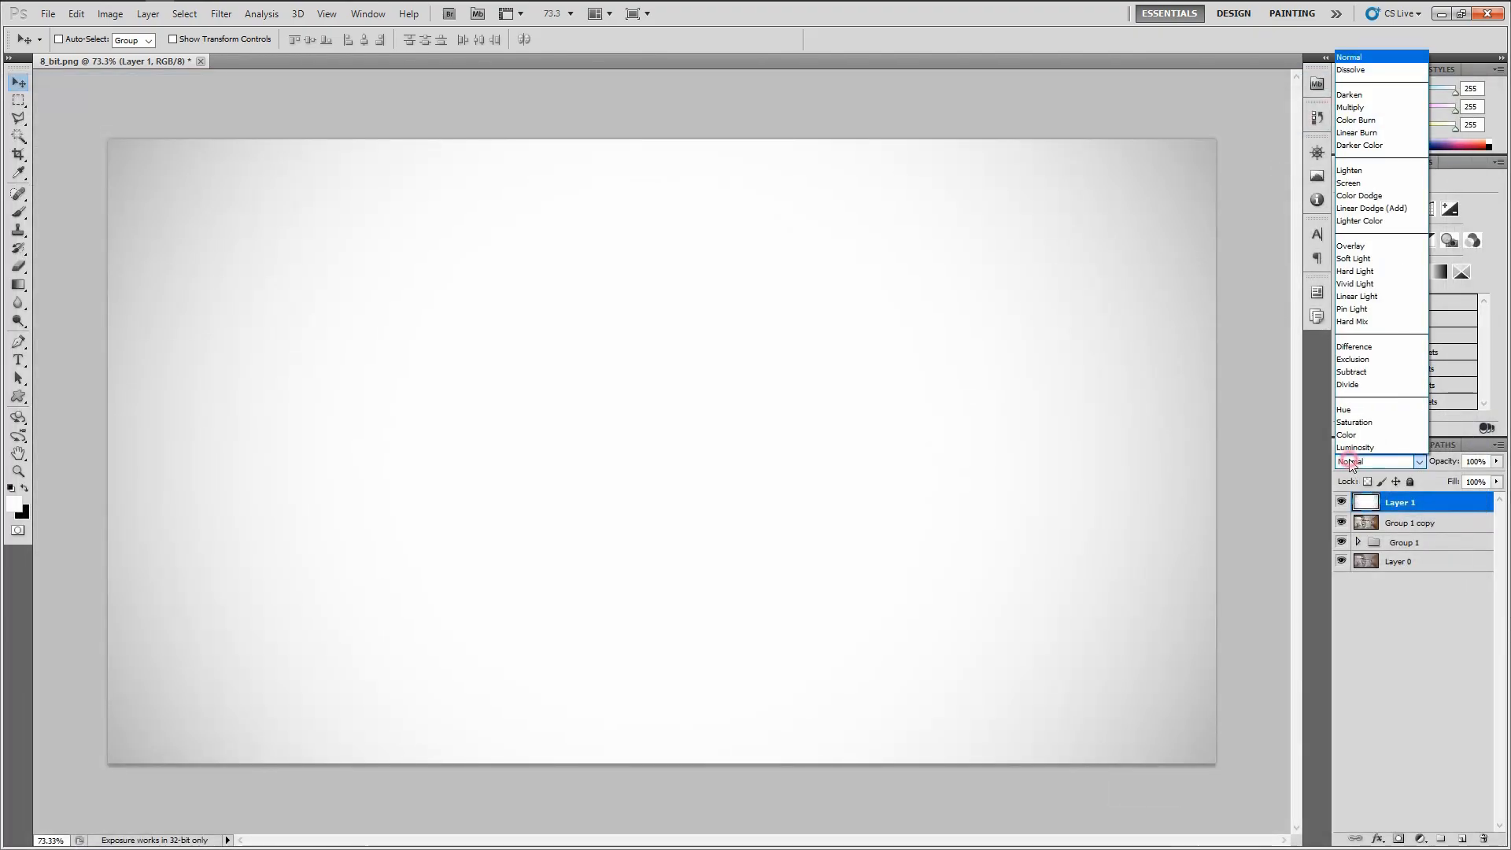
{"action": "left_click", "coordinate": [1385, 108]}
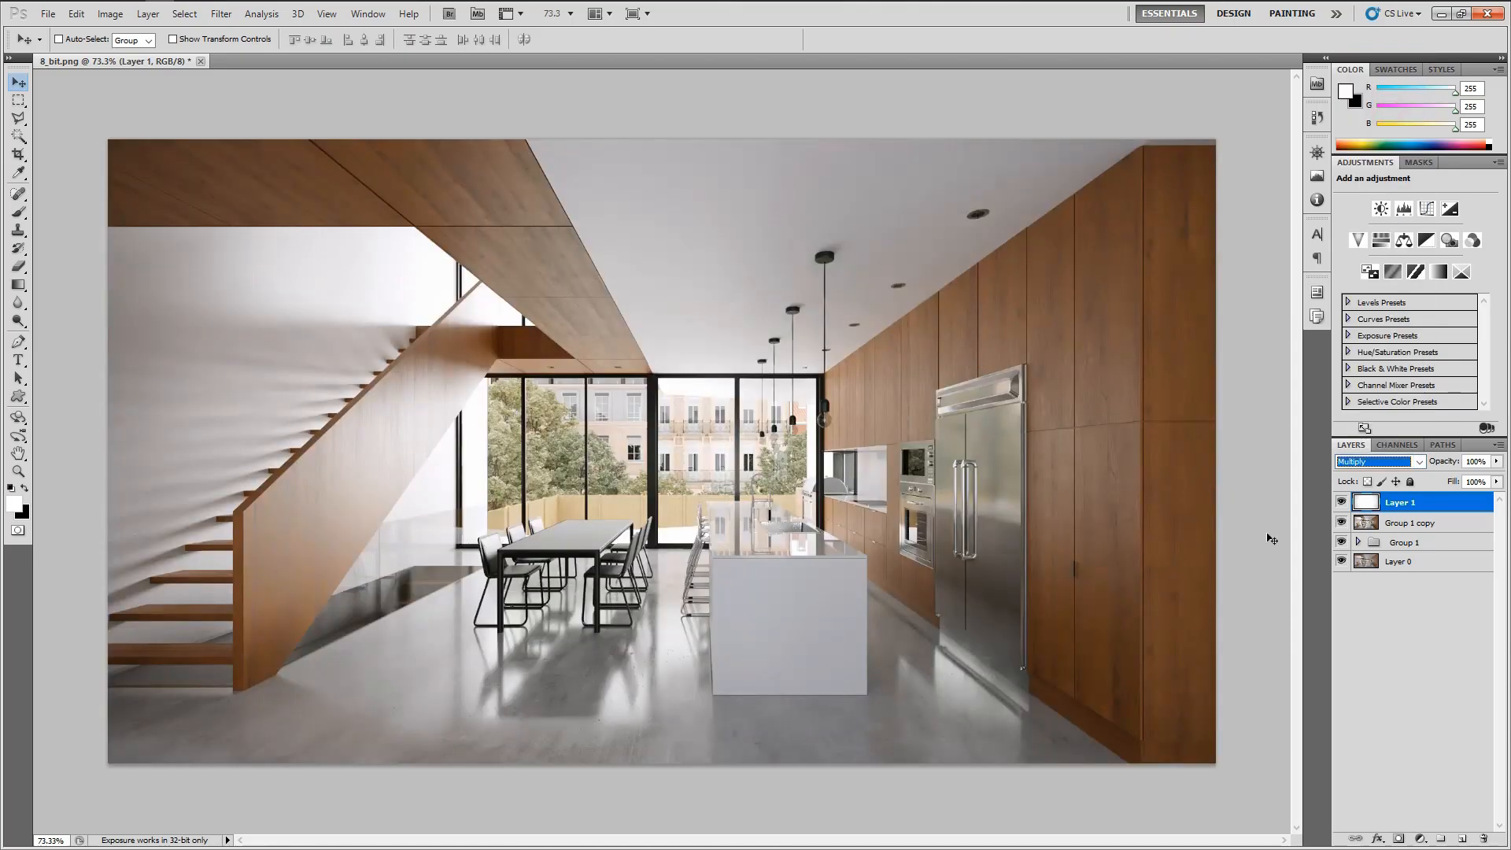
{"action": "left_click", "coordinate": [1386, 624]}
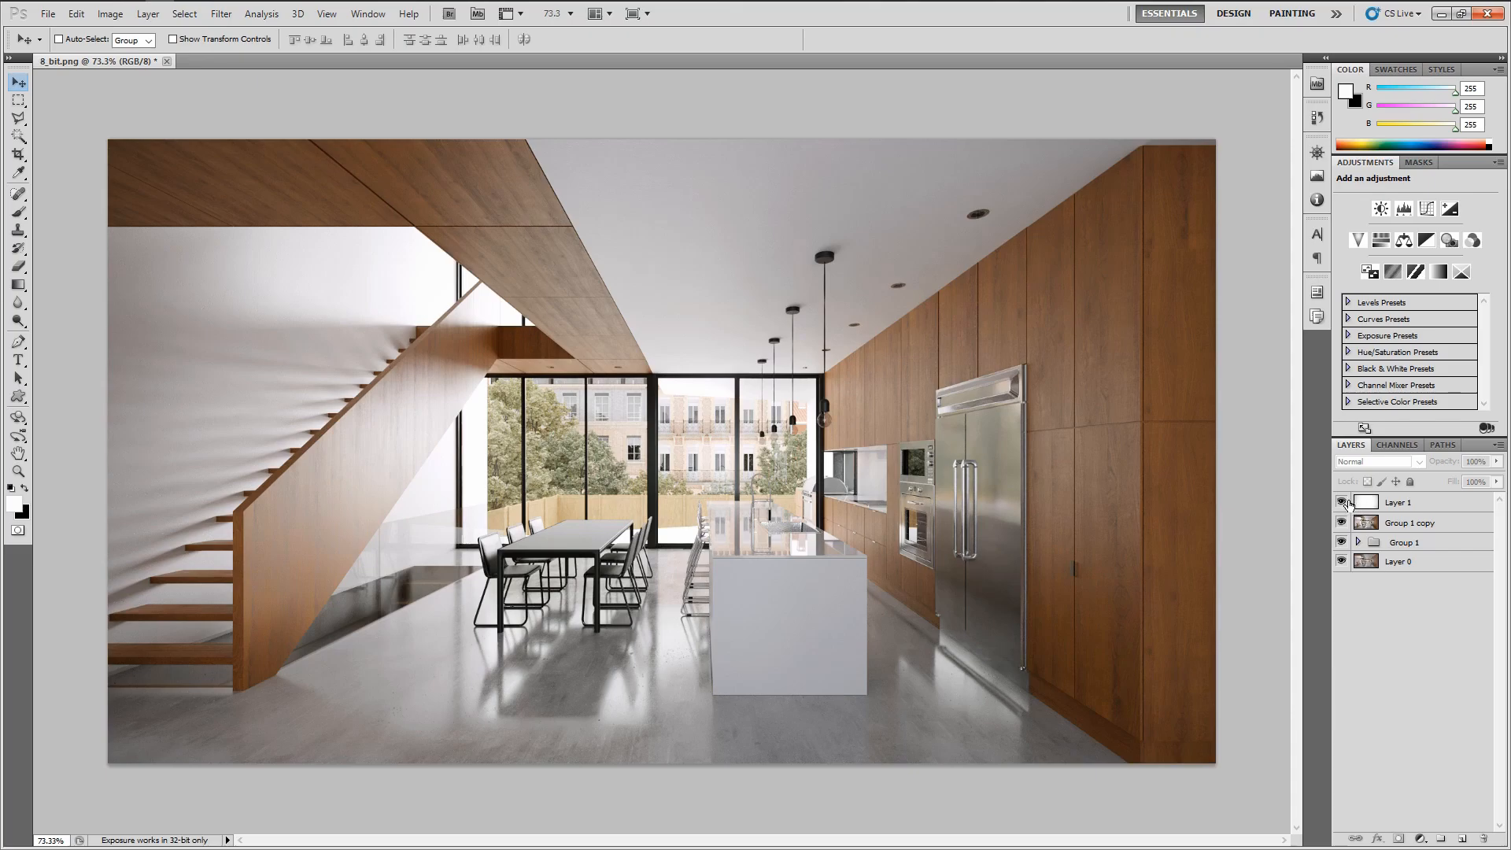
Toggle the vignette layer's visibility repeatedly to compare the darkened edges
{"action": "left_click", "coordinate": [1341, 502]}
{"action": "left_click", "coordinate": [1341, 502]}
{"action": "left_click", "coordinate": [1340, 502]}
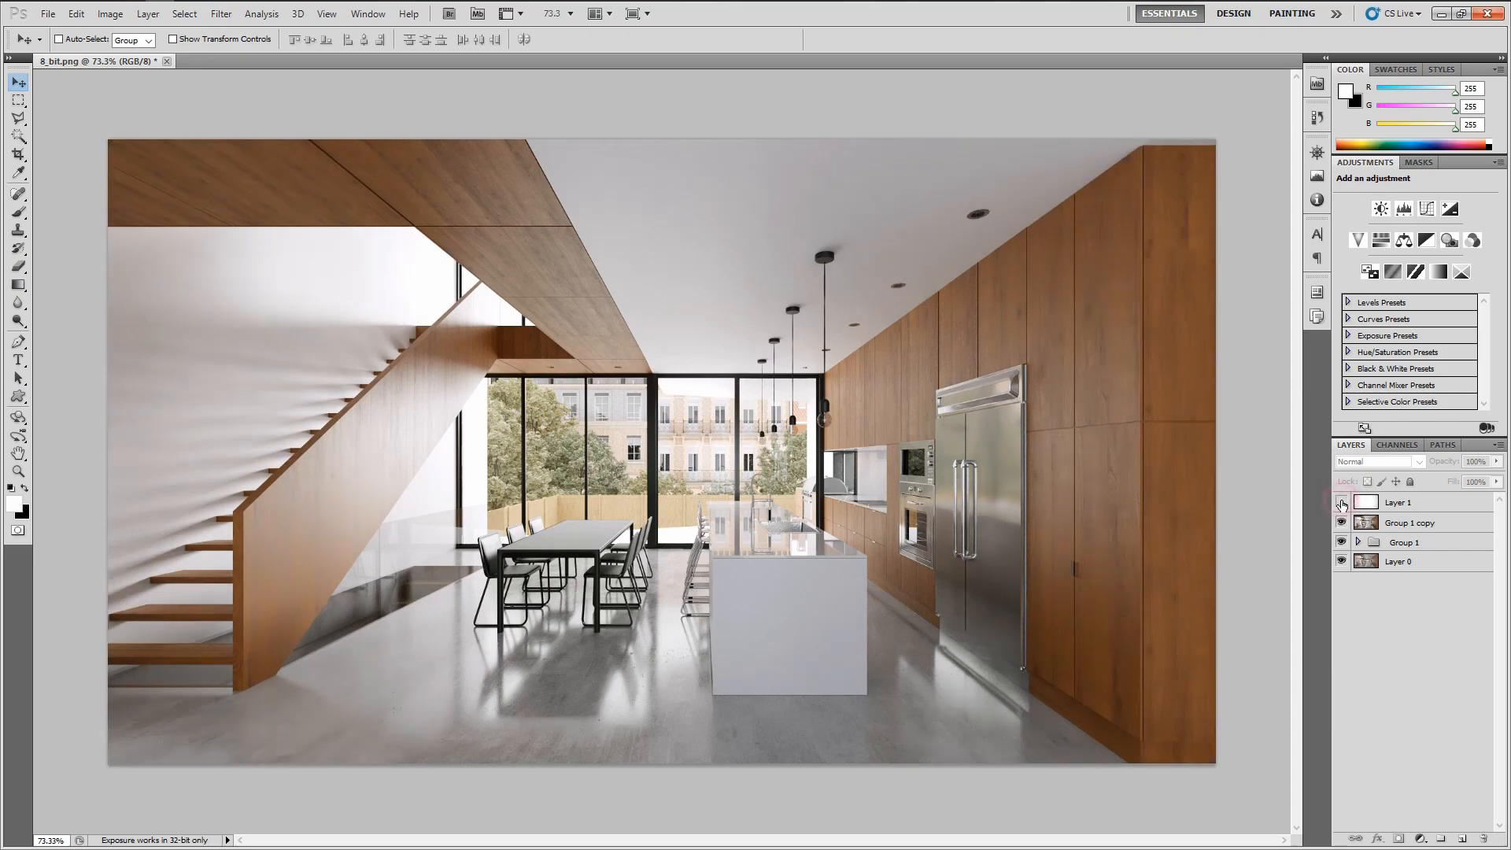
{"action": "left_click", "coordinate": [1341, 502]}
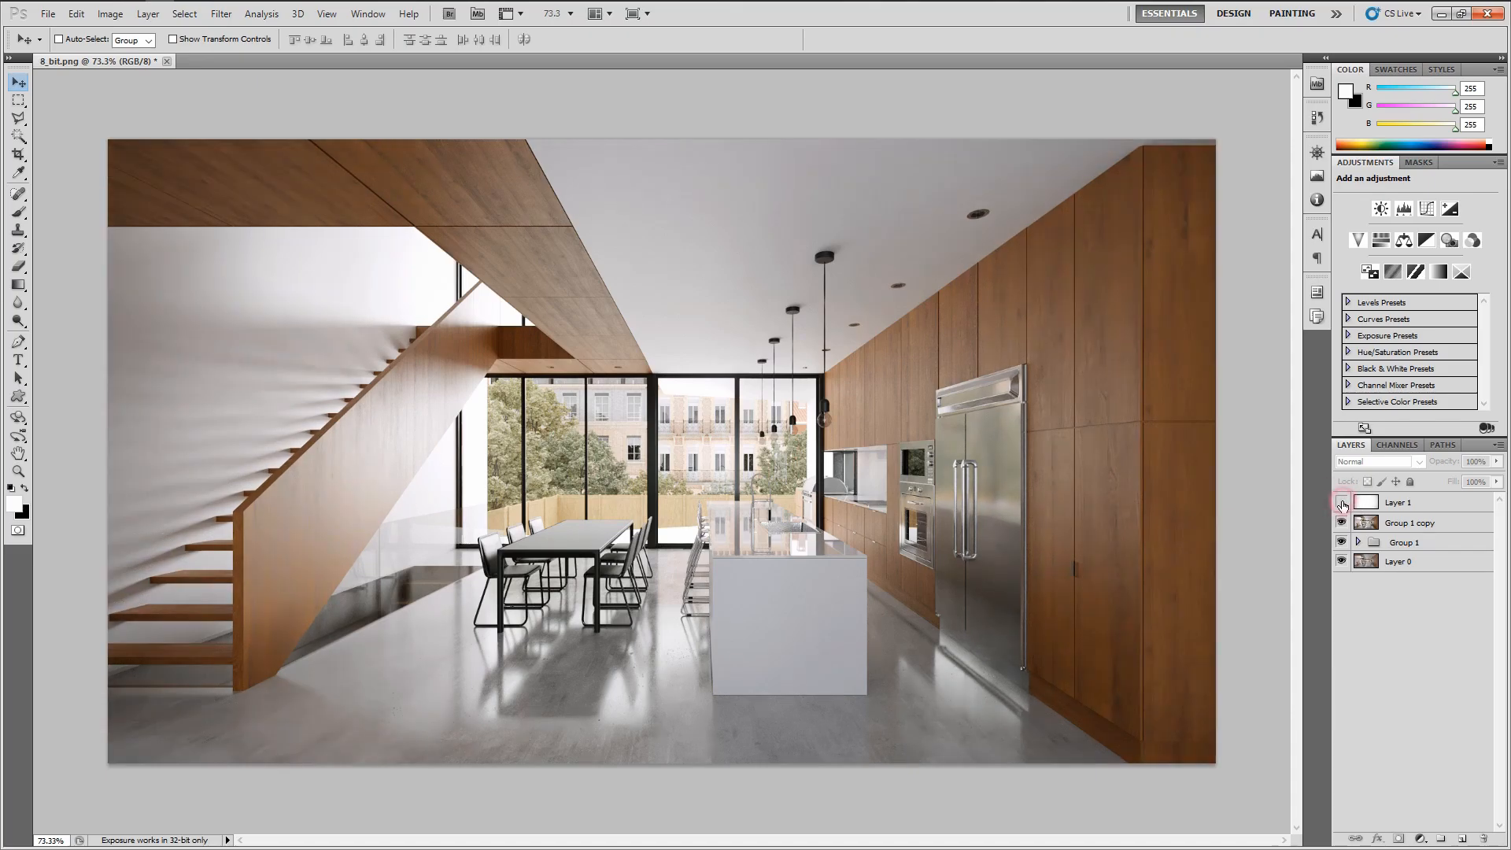
{"action": "left_click", "coordinate": [1342, 503]}
{"action": "left_click", "coordinate": [1342, 503]}
{"action": "left_click", "coordinate": [1342, 503]}
{"action": "left_click", "coordinate": [1342, 503]}
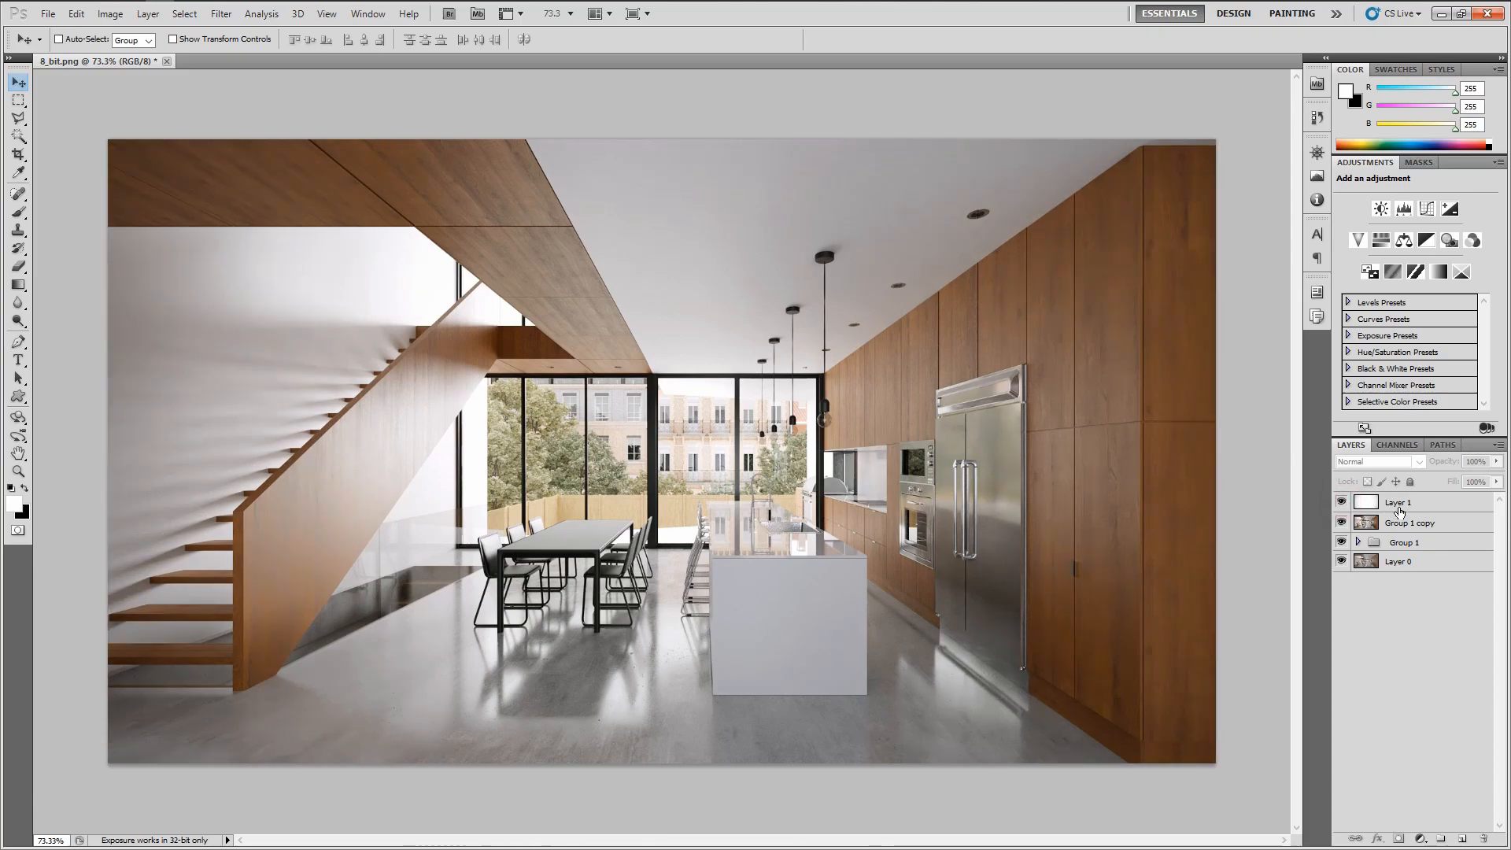
Lower the vignette layer's opacity to 30%
{"action": "left_click", "coordinate": [1405, 504]}
{"action": "left_click", "coordinate": [1476, 463]}
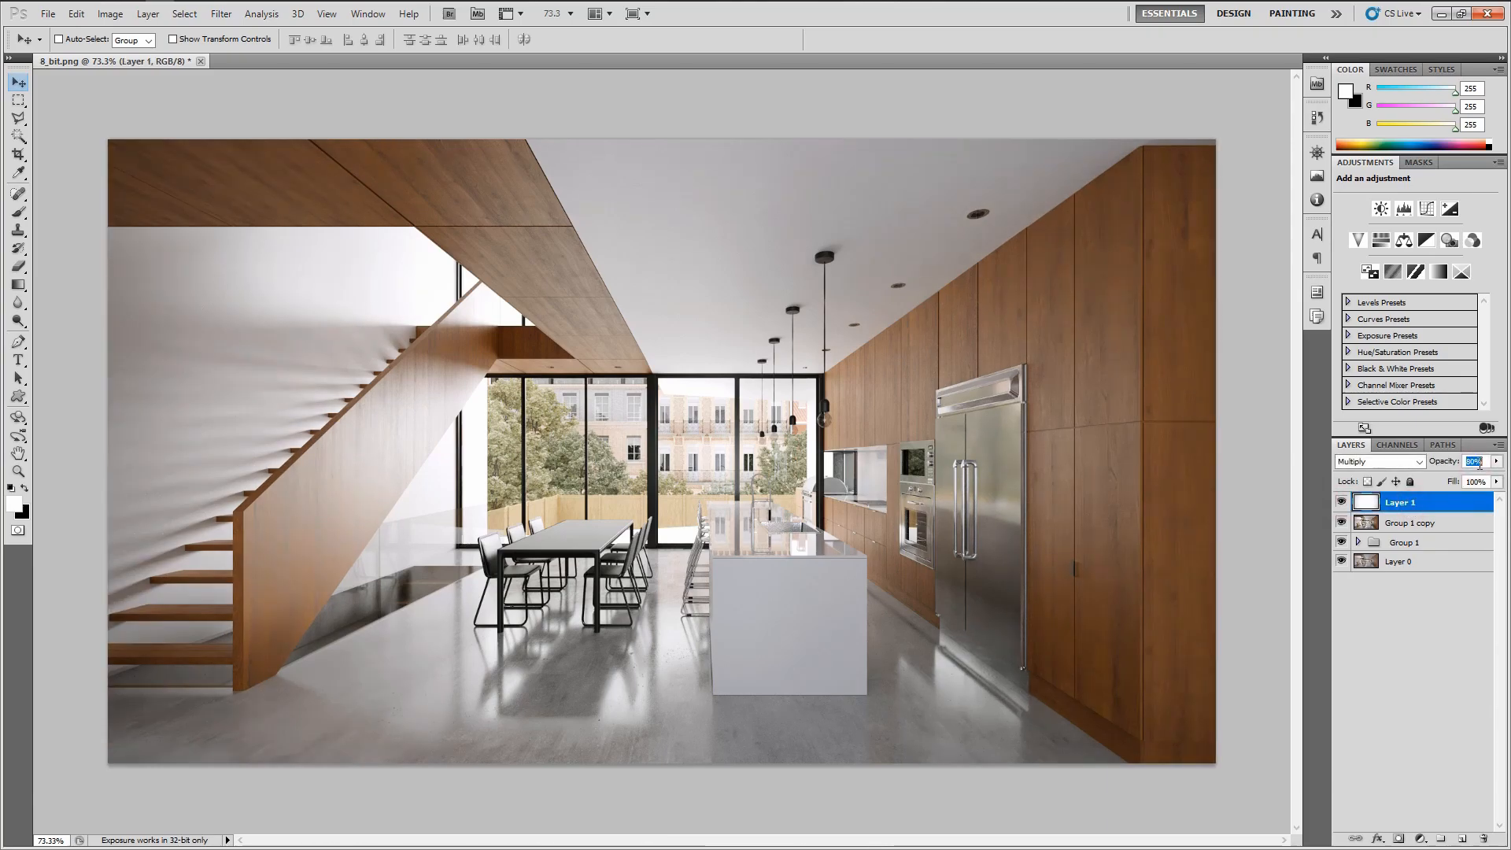
{"action": "type", "text": "0"}
{"action": "key", "text": "Return"}
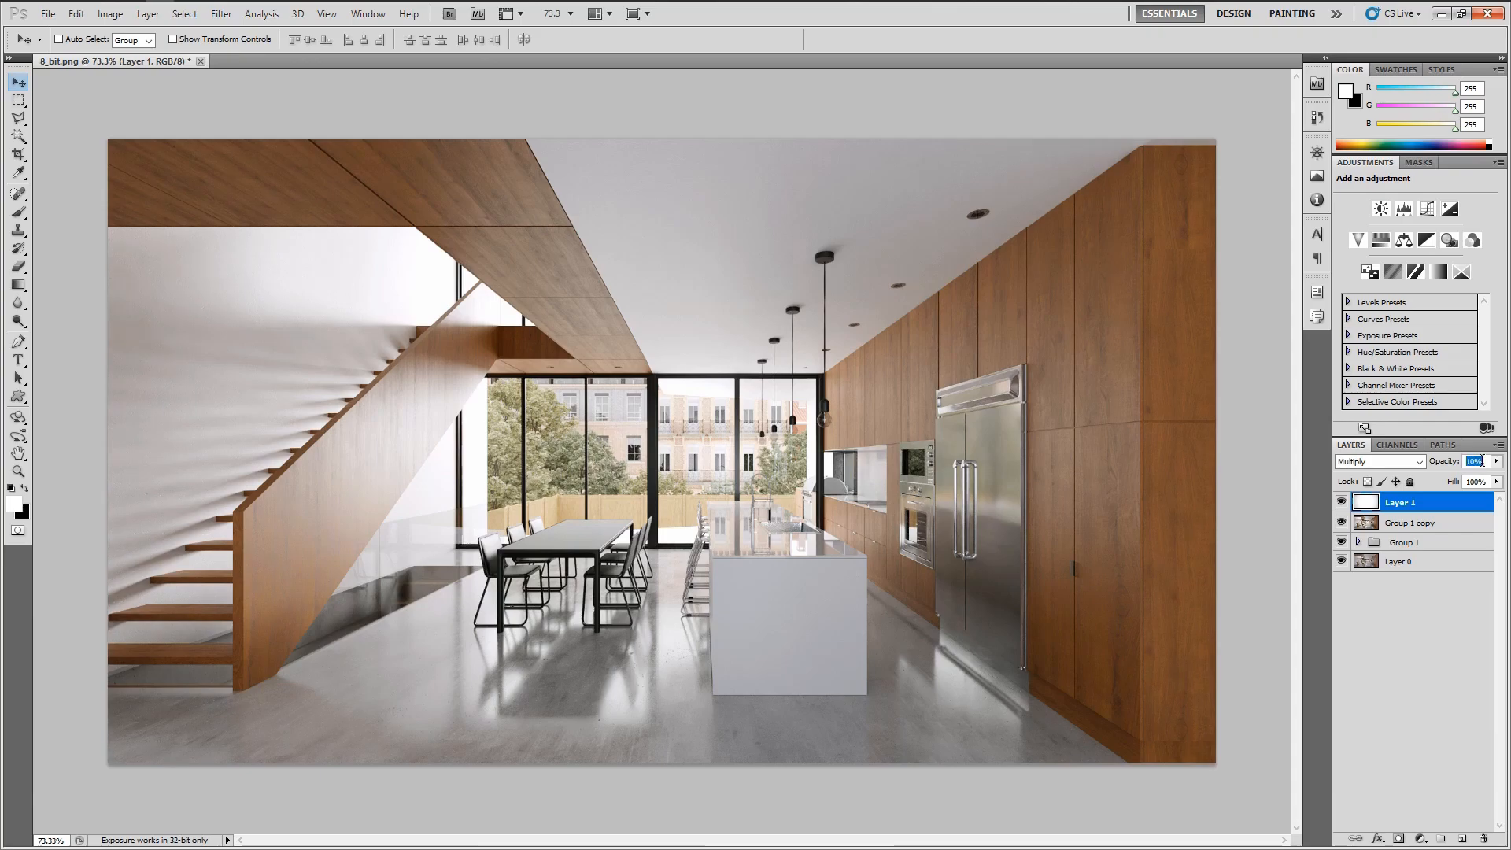
{"action": "type", "text": "30"}
{"action": "key", "text": "Return"}
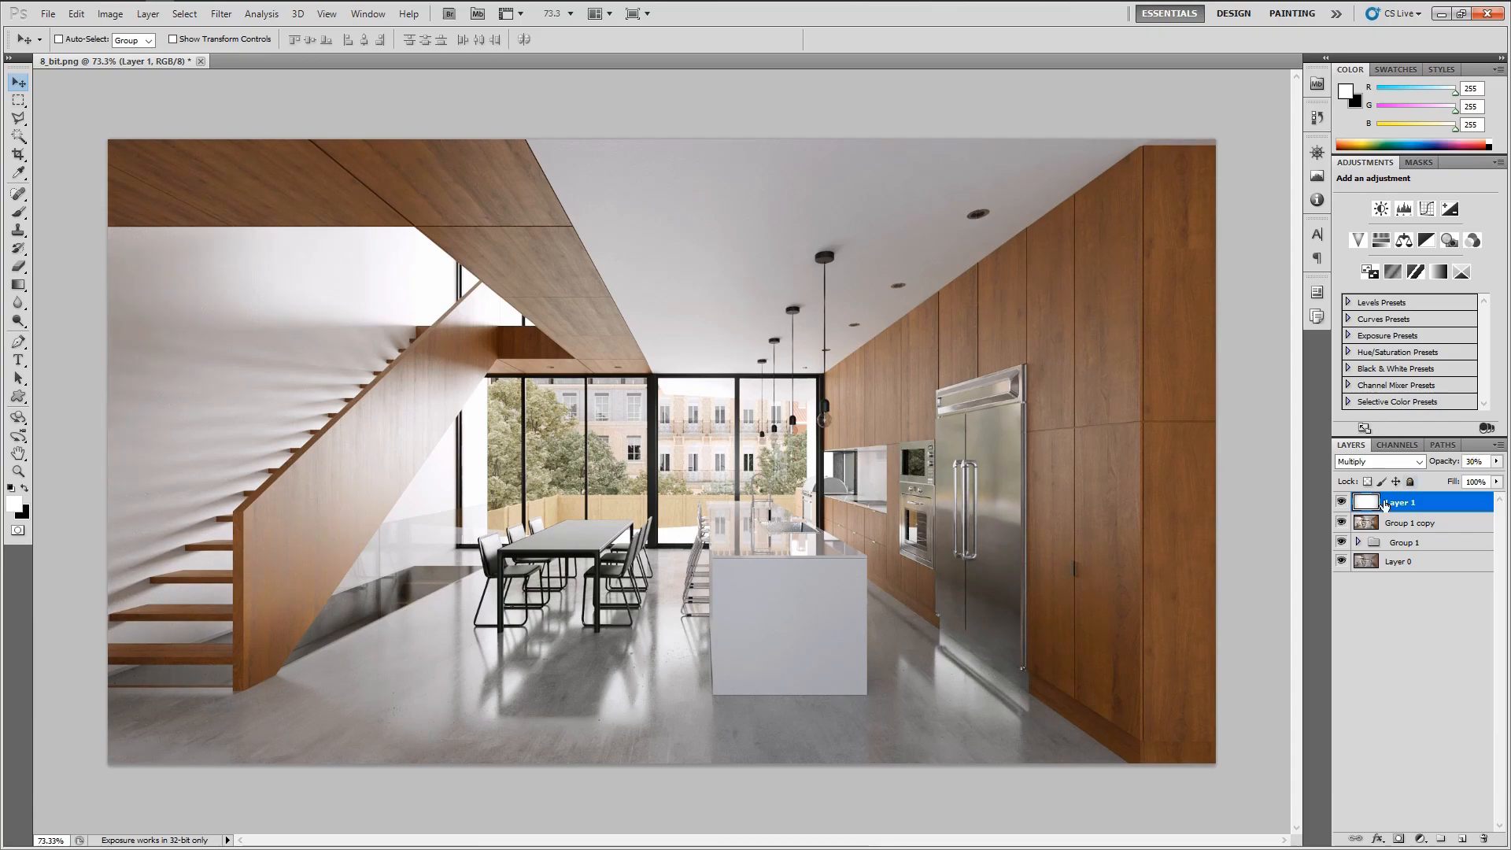
Switch the vignette layer on and off several times to judge the reduced effect
{"action": "left_click", "coordinate": [1409, 584]}
{"action": "left_click", "coordinate": [1342, 503]}
{"action": "left_click", "coordinate": [1343, 502]}
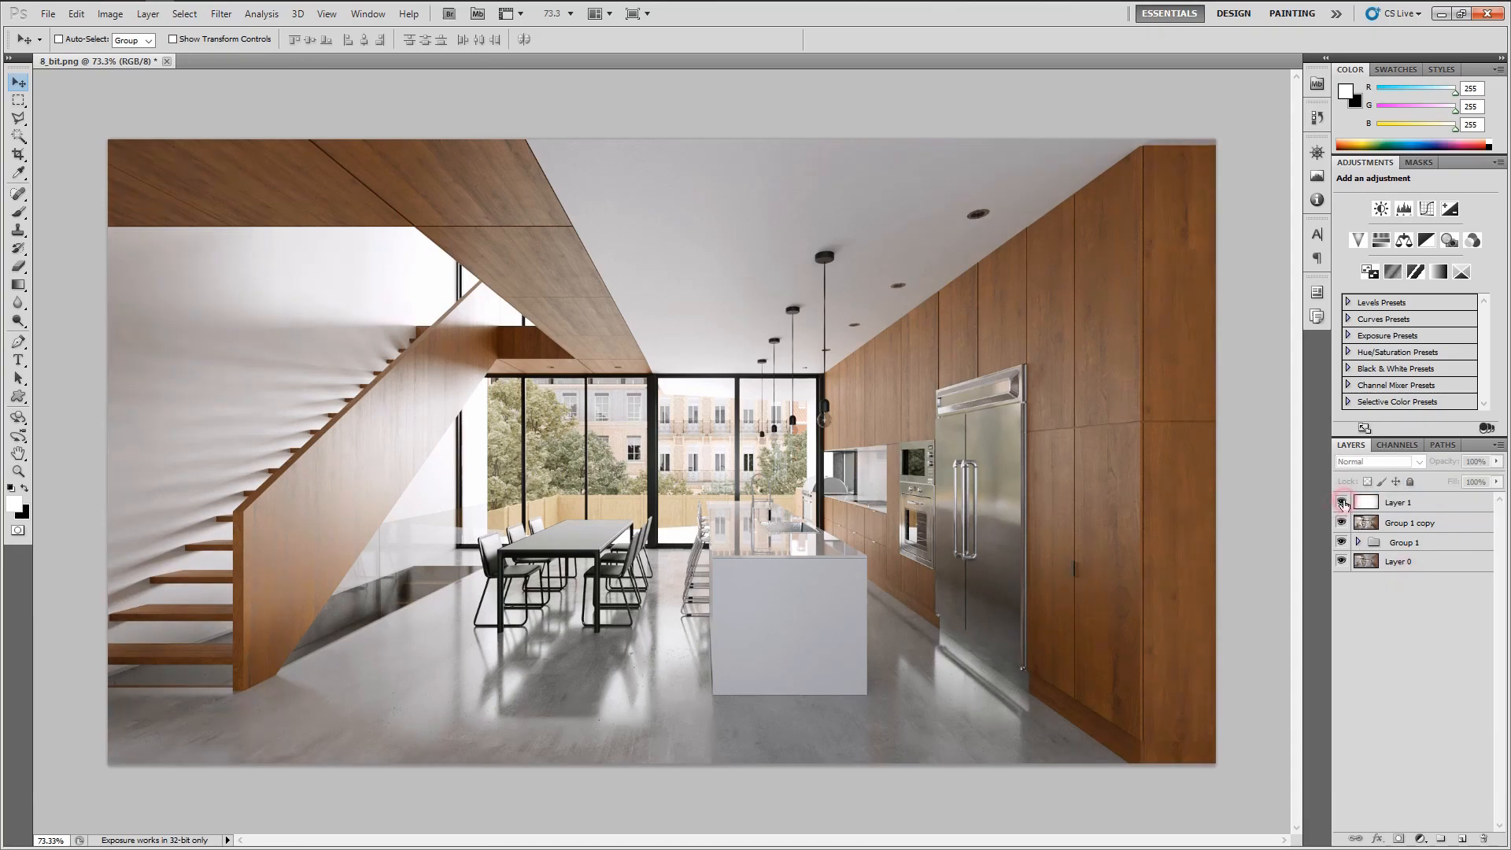
{"action": "left_click", "coordinate": [1343, 503]}
{"action": "left_click", "coordinate": [1342, 503]}
{"action": "left_click", "coordinate": [1424, 503]}
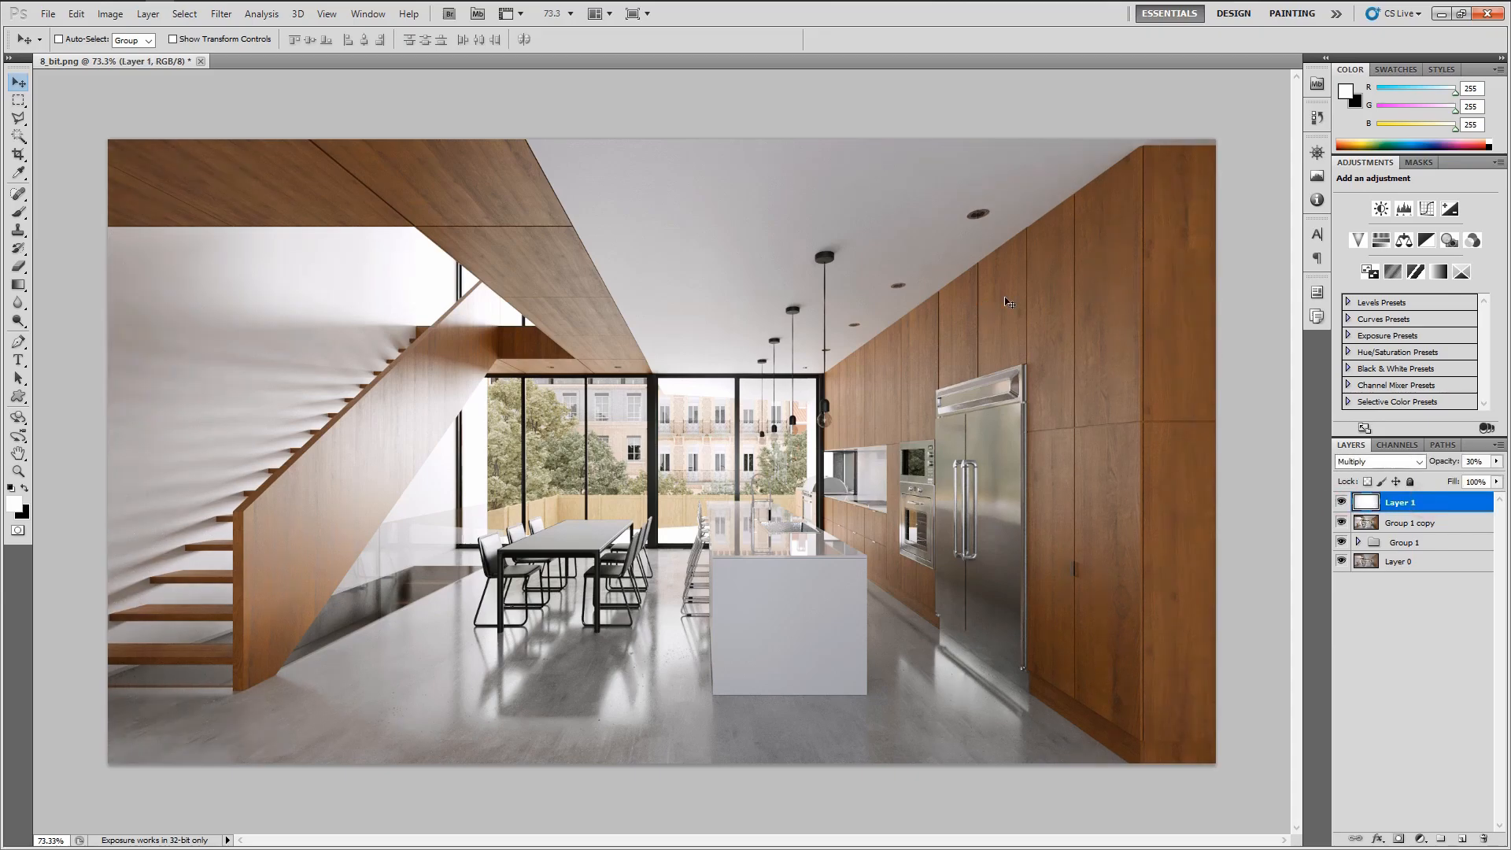
{"action": "left_click", "coordinate": [1342, 503]}
{"action": "left_click", "coordinate": [1343, 503]}
{"action": "left_click", "coordinate": [1343, 503]}
{"action": "left_click", "coordinate": [1343, 502]}
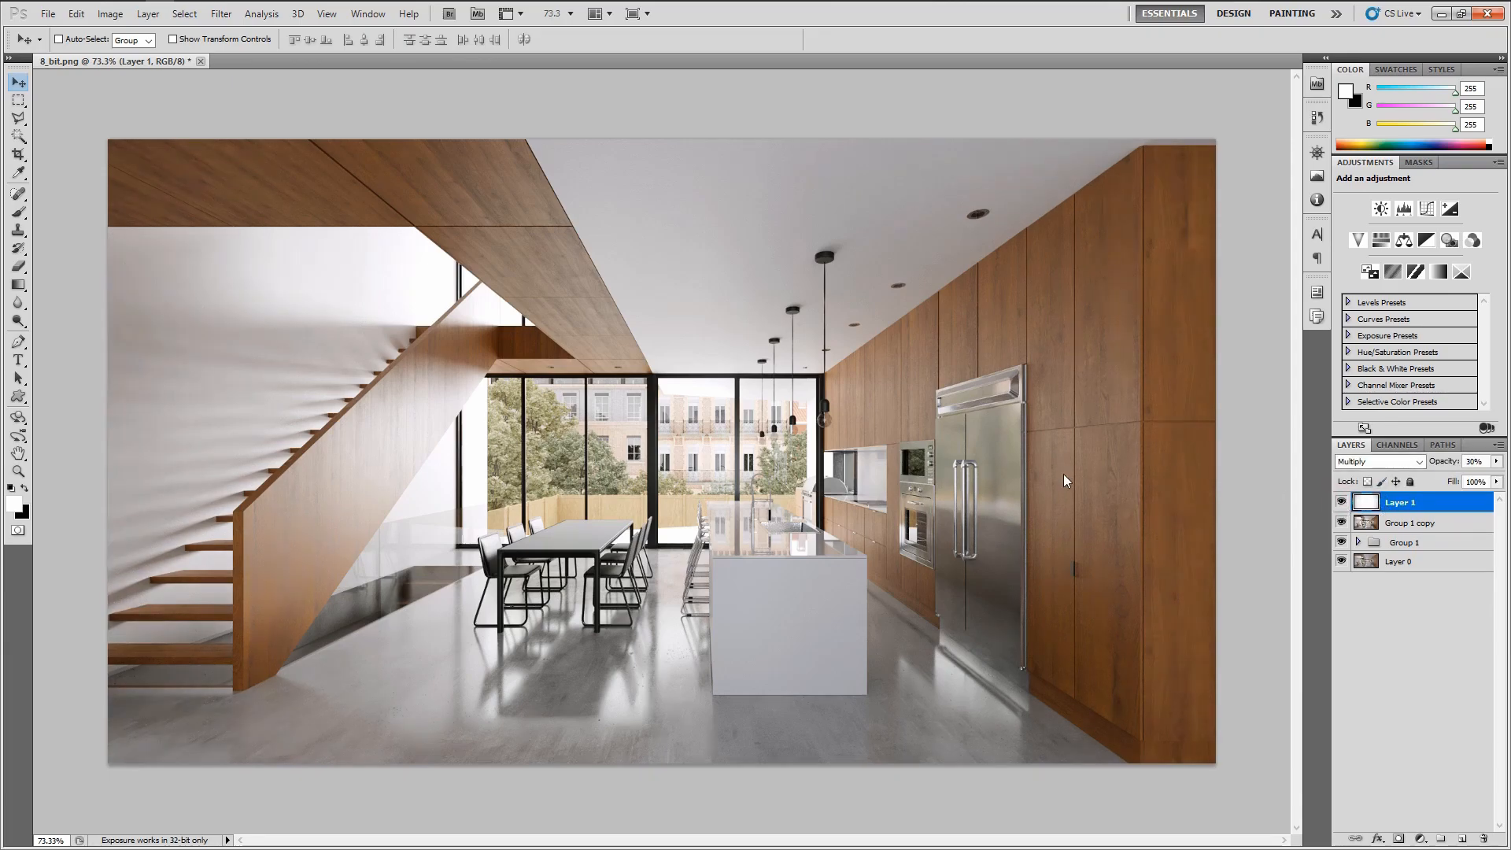
Review the image in full-screen mode, panning across the kitchen
{"action": "key", "text": "f"}
{"action": "key", "text": "f"}
{"action": "mouse_move", "coordinate": [1048, 430]}
{"action": "left_mouse_down"}
{"action": "mouse_move", "coordinate": [986, 440]}
{"action": "mouse_move", "coordinate": [1045, 437]}
{"action": "left_mouse_up"}
{"action": "scroll", "coordinate": [1001, 443], "scroll_direction": "up", "scroll_amount": 1}
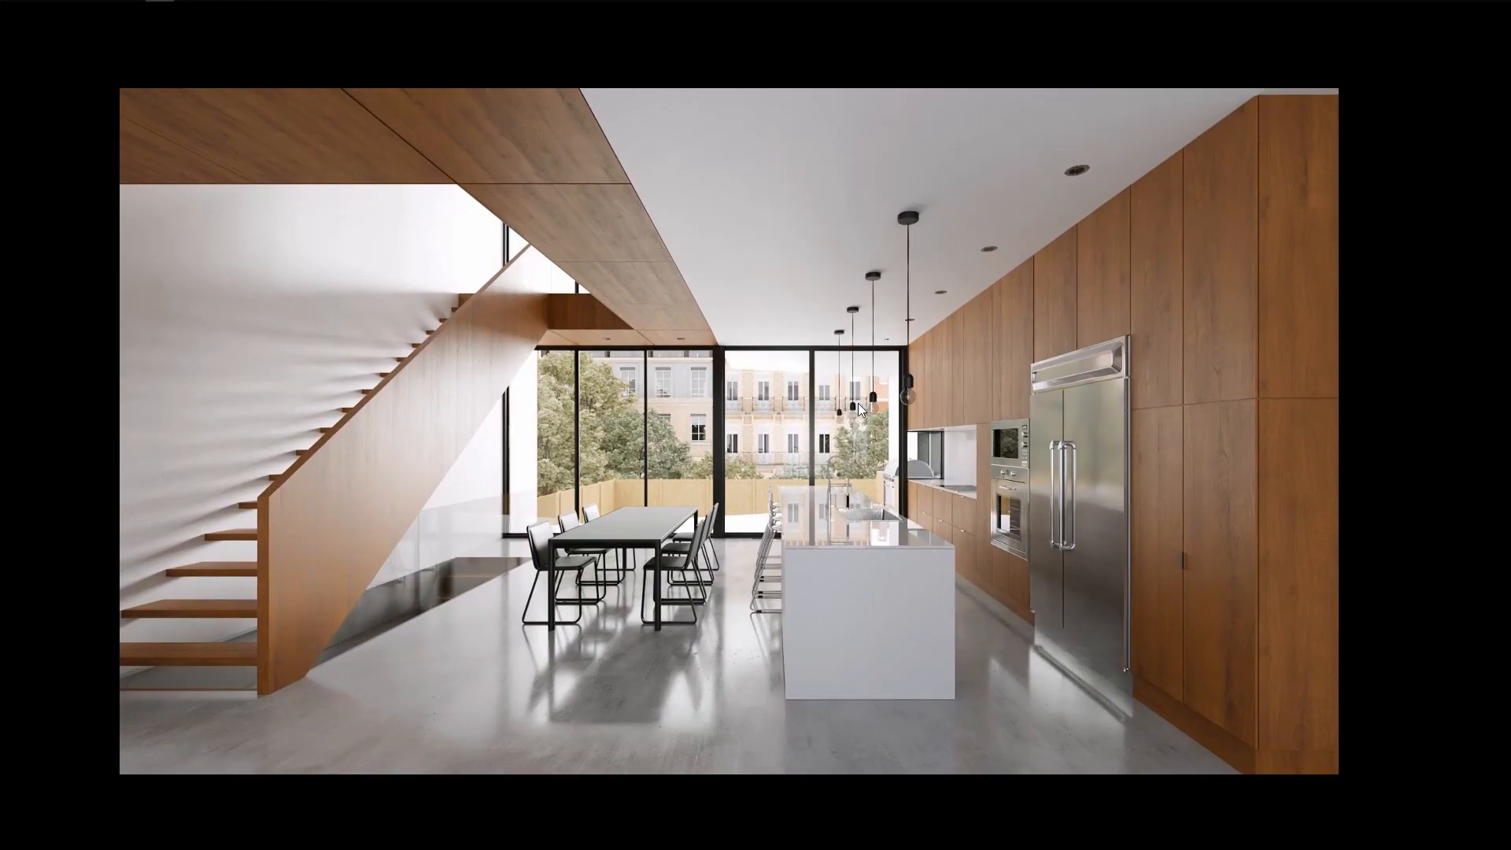
{"action": "left_click_drag", "start_coordinate": [782, 372], "coordinate": [826, 374]}
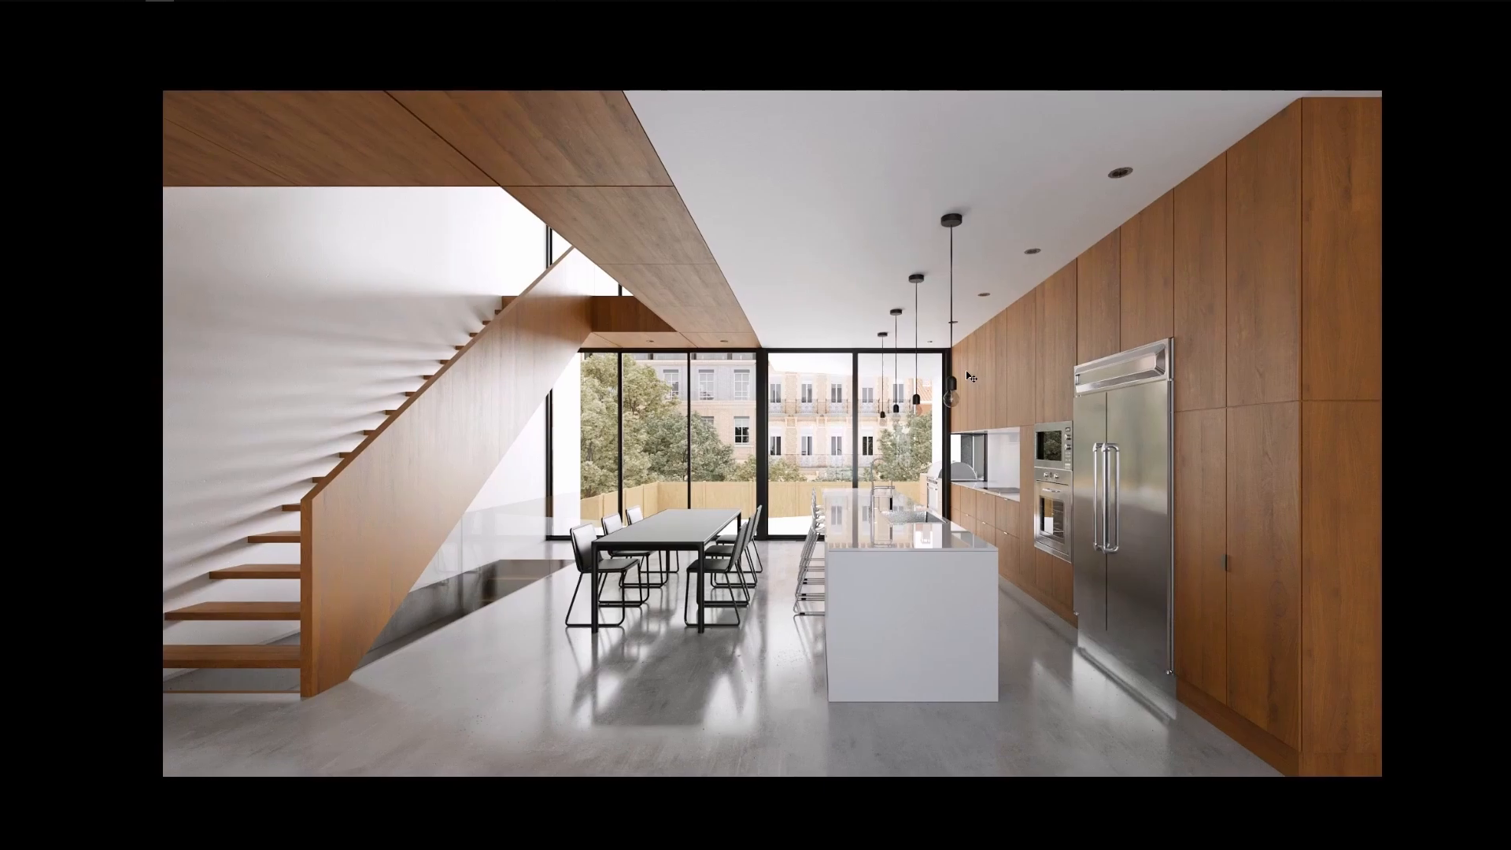
{"action": "left_click_drag", "start_coordinate": [986, 378], "coordinate": [883, 372]}
{"action": "key", "text": "f"}
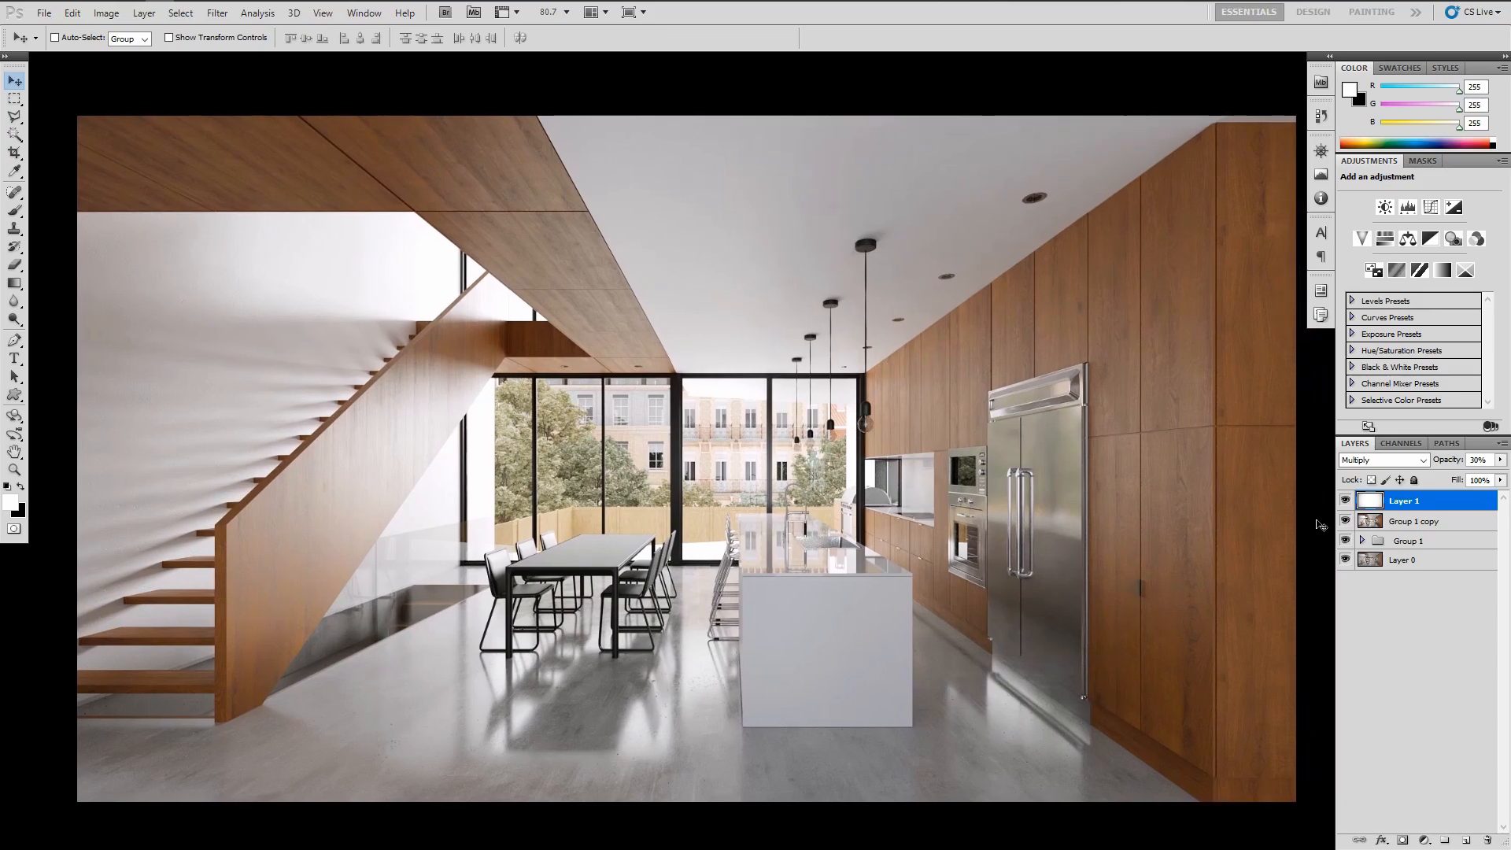
Hide and reshow all upper layers to compare the graded result with the original render
{"action": "left_click_drag", "start_coordinate": [1345, 501], "coordinate": [1345, 540]}
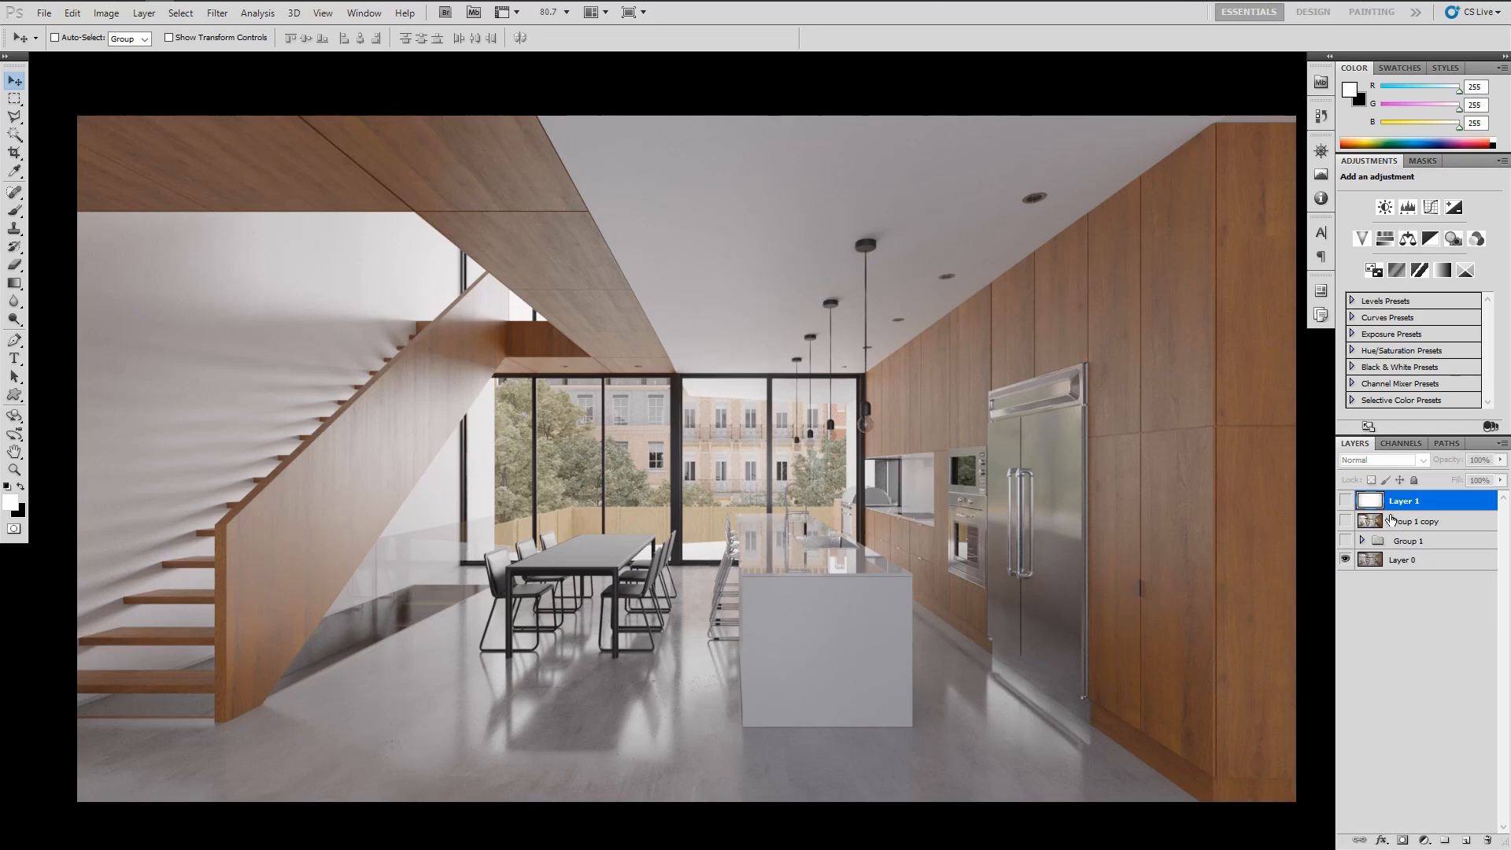
{"action": "left_click_drag", "start_coordinate": [1344, 540], "coordinate": [1345, 500]}
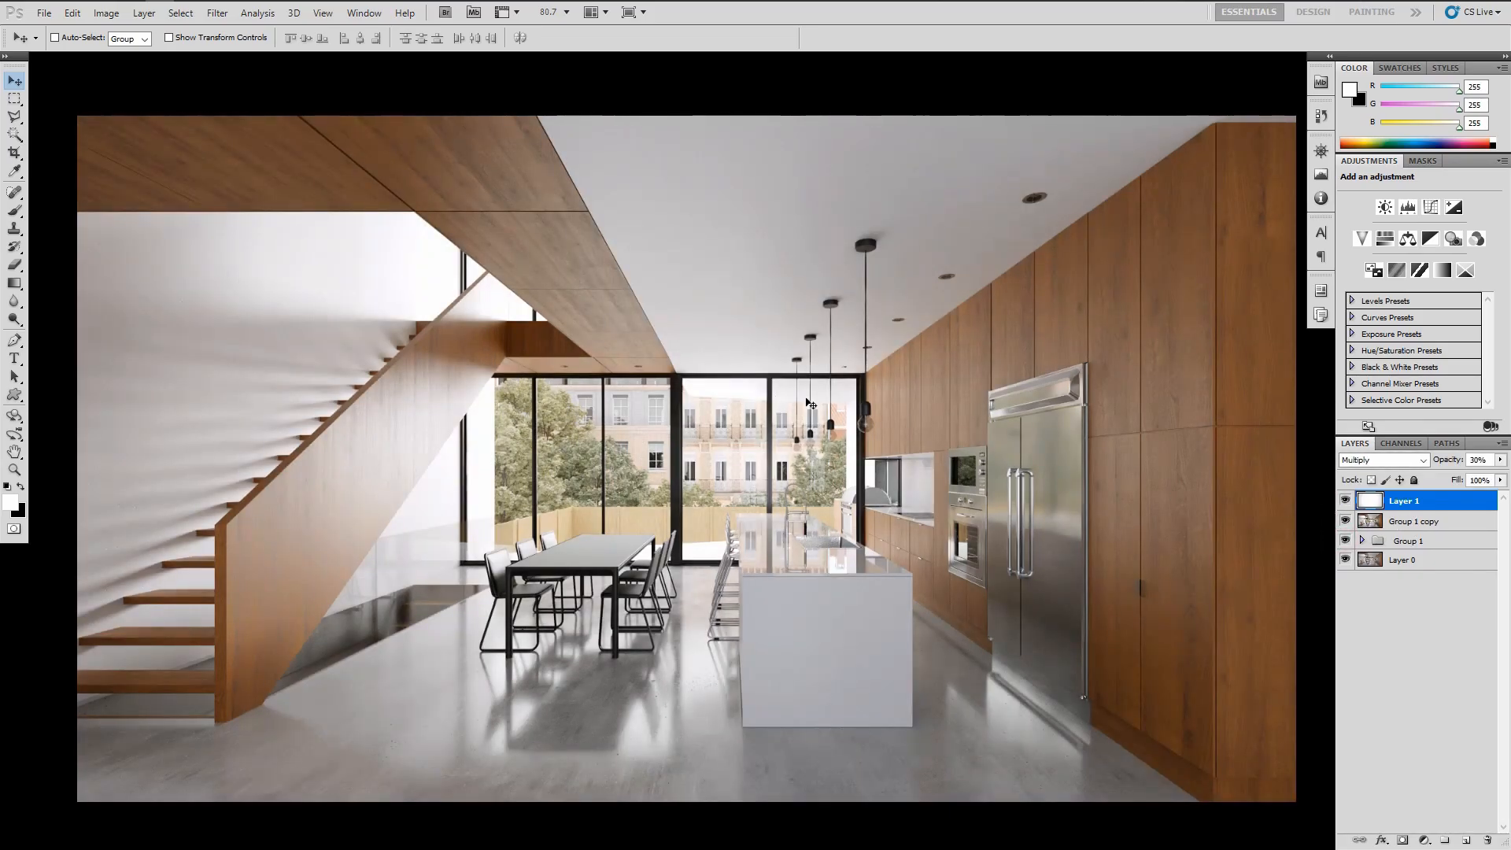
{"action": "left_click_drag", "start_coordinate": [843, 399], "coordinate": [812, 388]}
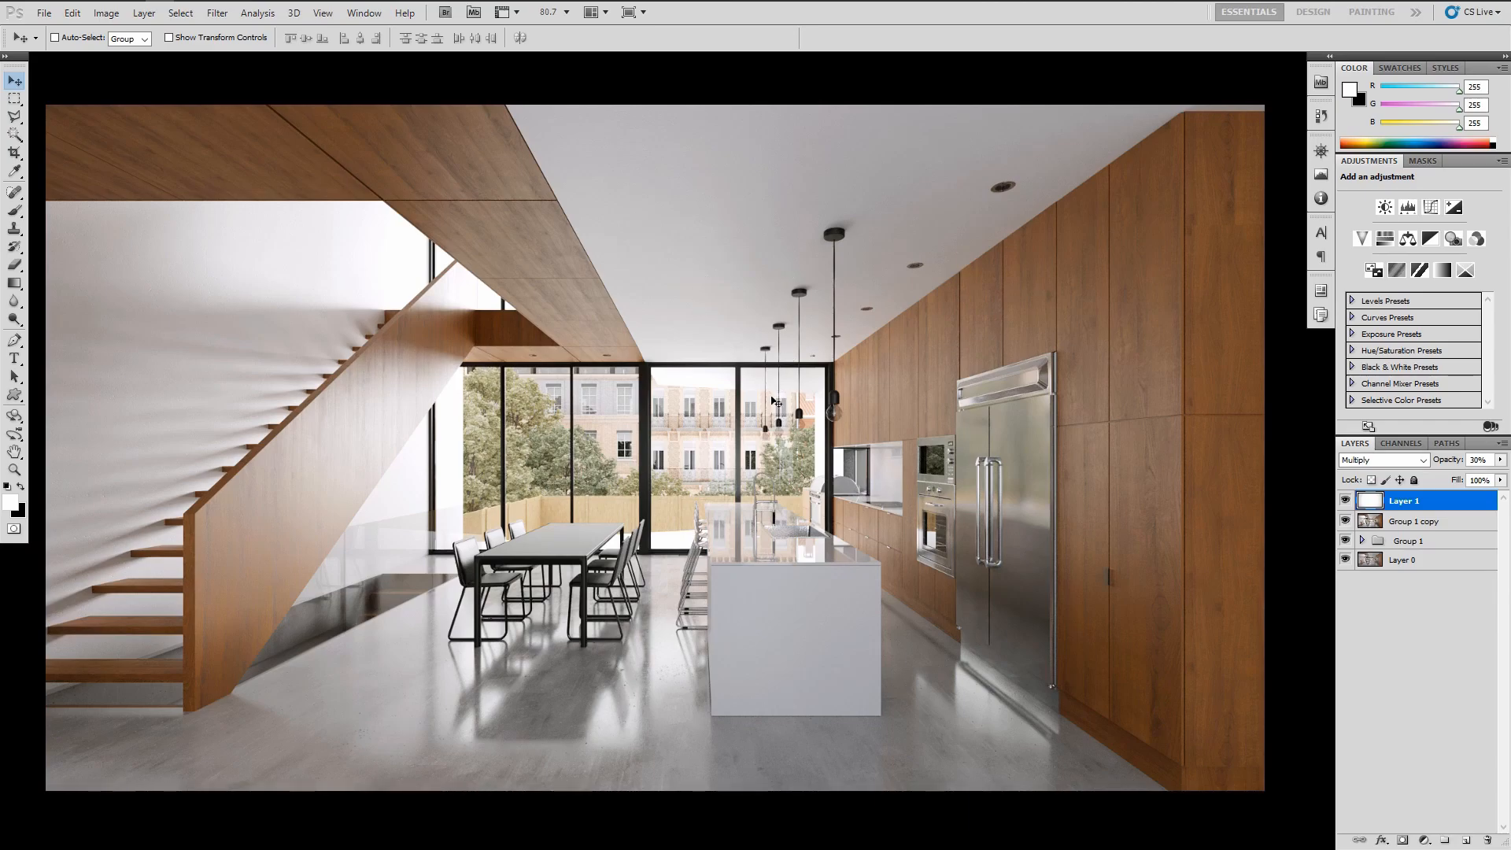
{"action": "left_click_drag", "start_coordinate": [733, 386], "coordinate": [737, 382]}
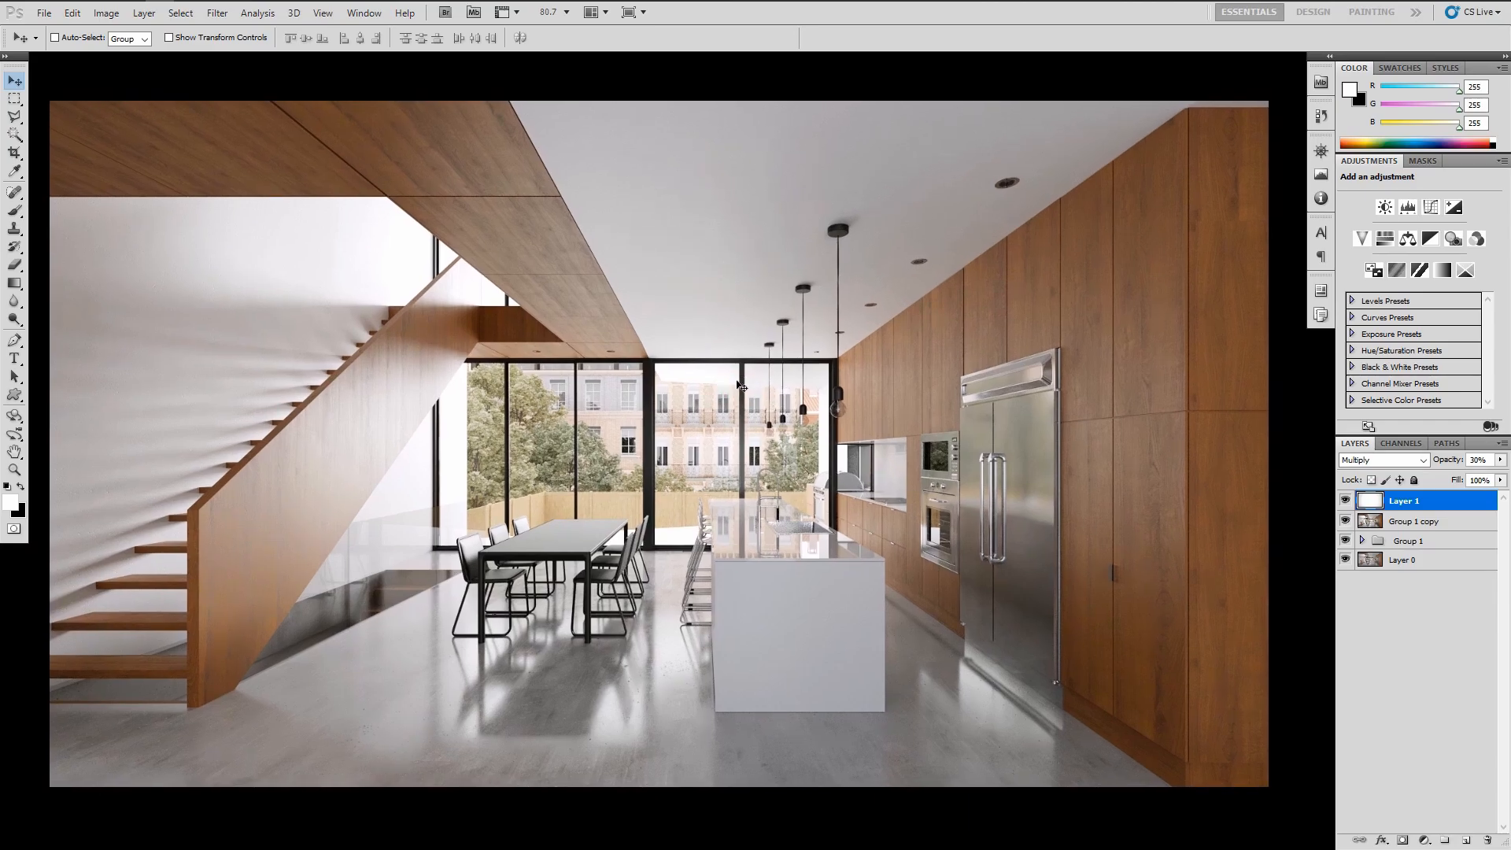